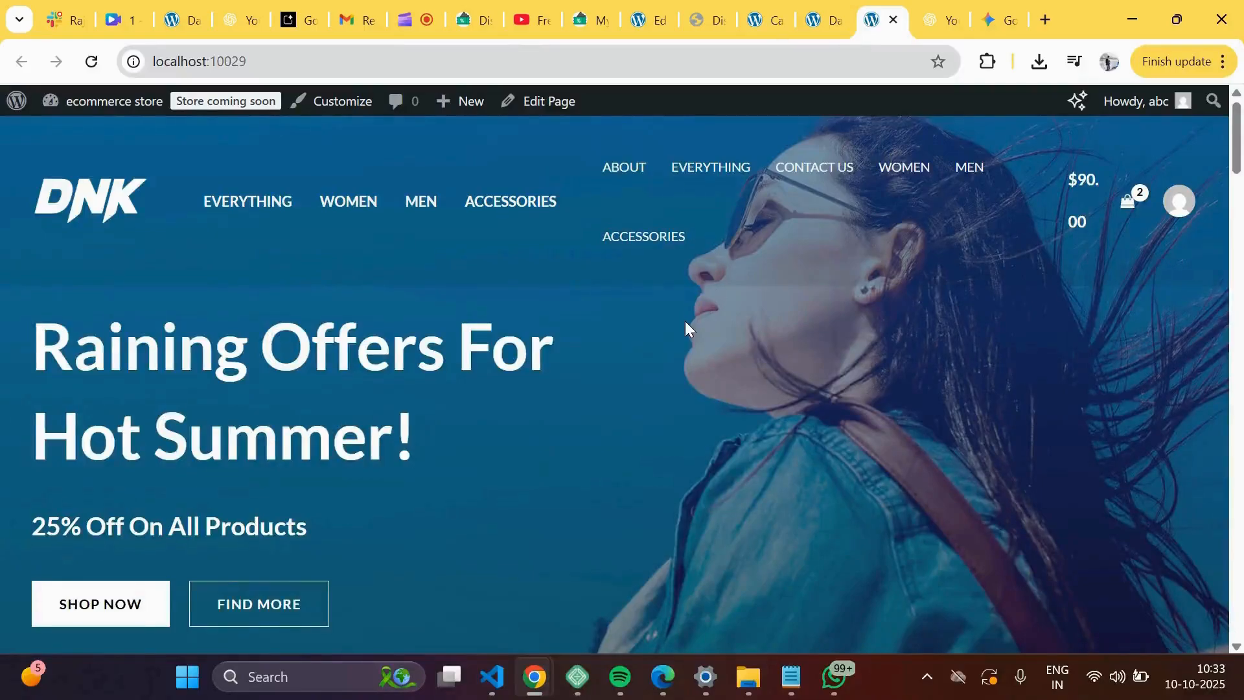
# Look through the demo store's home page, from the summer offer banner down to the product listing.
pyautogui.scroll(-10, 687, 327)
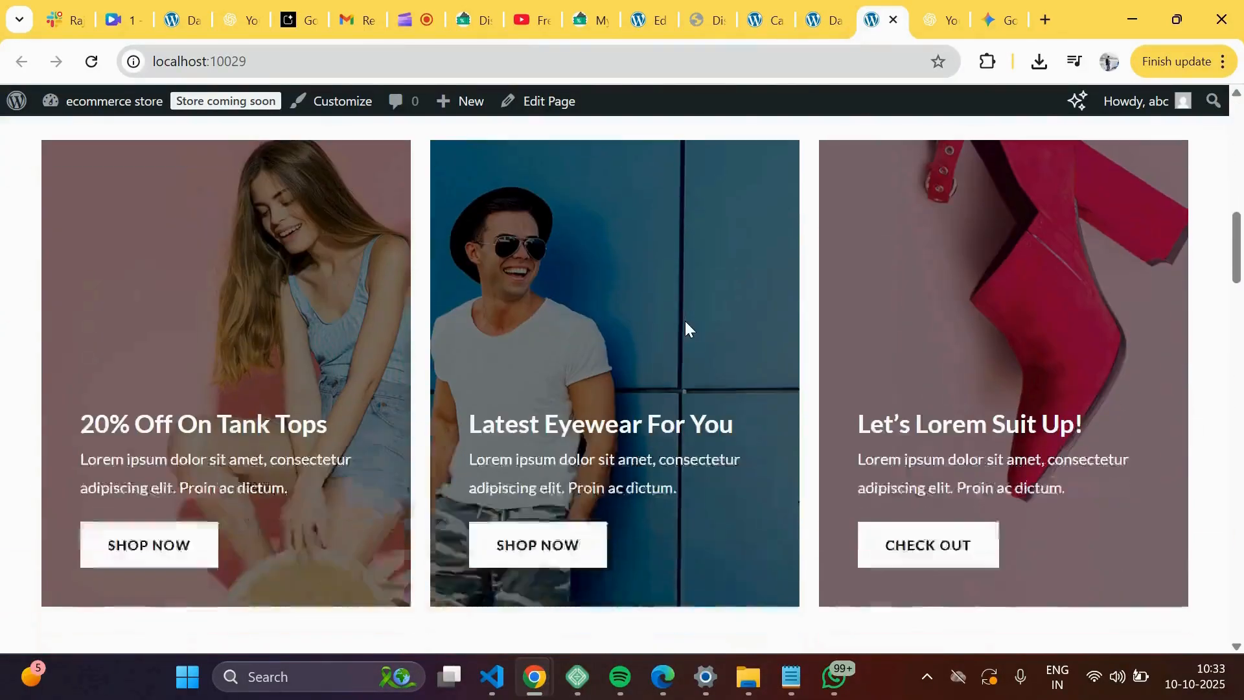
pyautogui.scroll(-15, 686, 328)
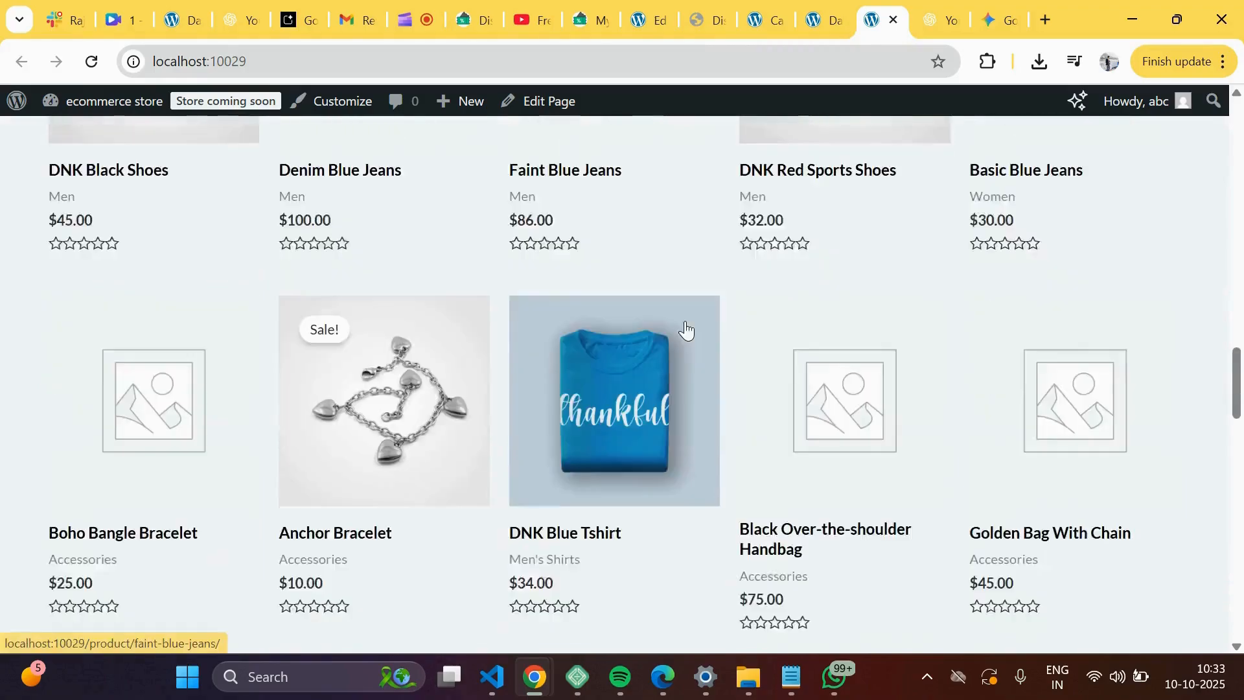
pyautogui.scroll(-5, 686, 328)
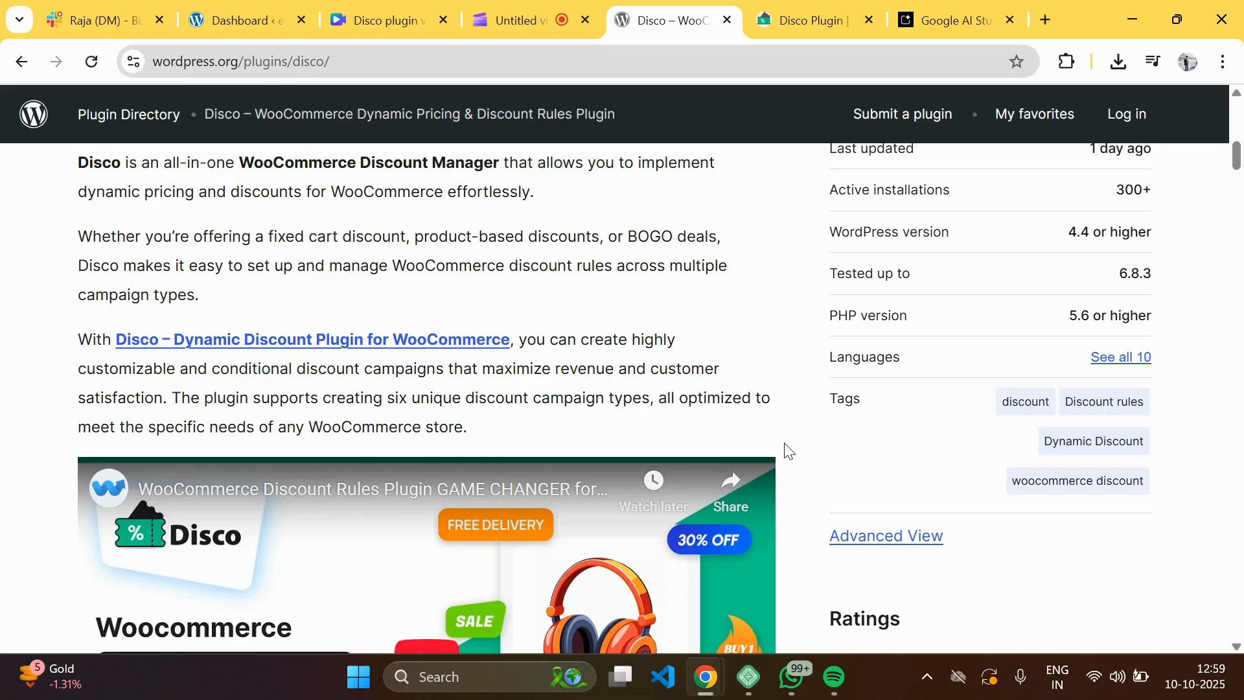
# Review the Disco plugin's WordPress.org page, including its description, promotional video and ratings.
pyautogui.scroll(-3, 787, 447)
pyautogui.scroll(-6, 787, 447)
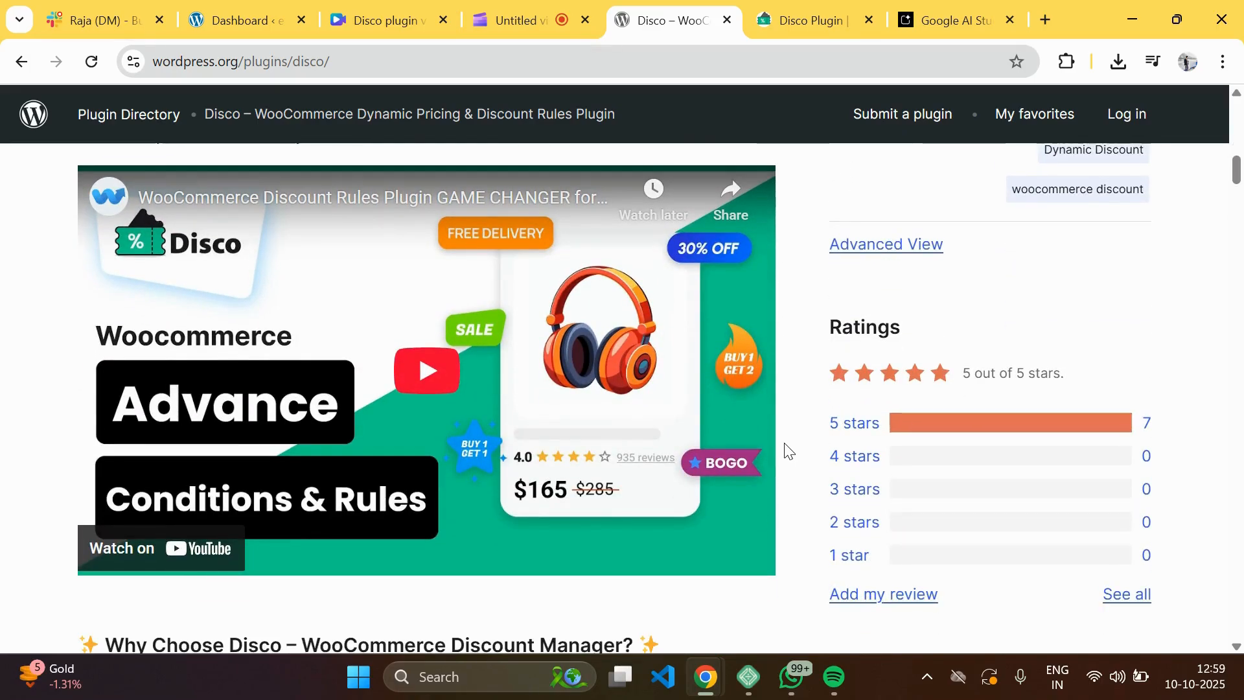
pyautogui.scroll(9, 787, 450)
pyautogui.scroll(-4, 786, 449)
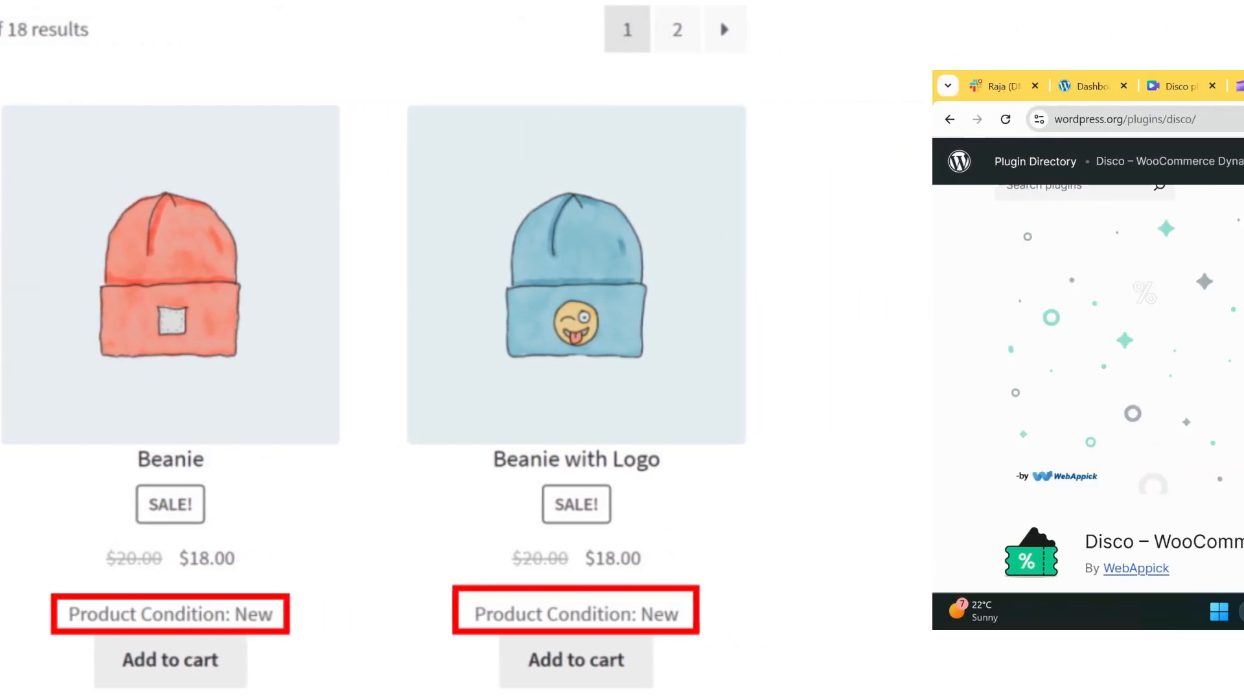
pyautogui.scroll(-3, 796, 382)
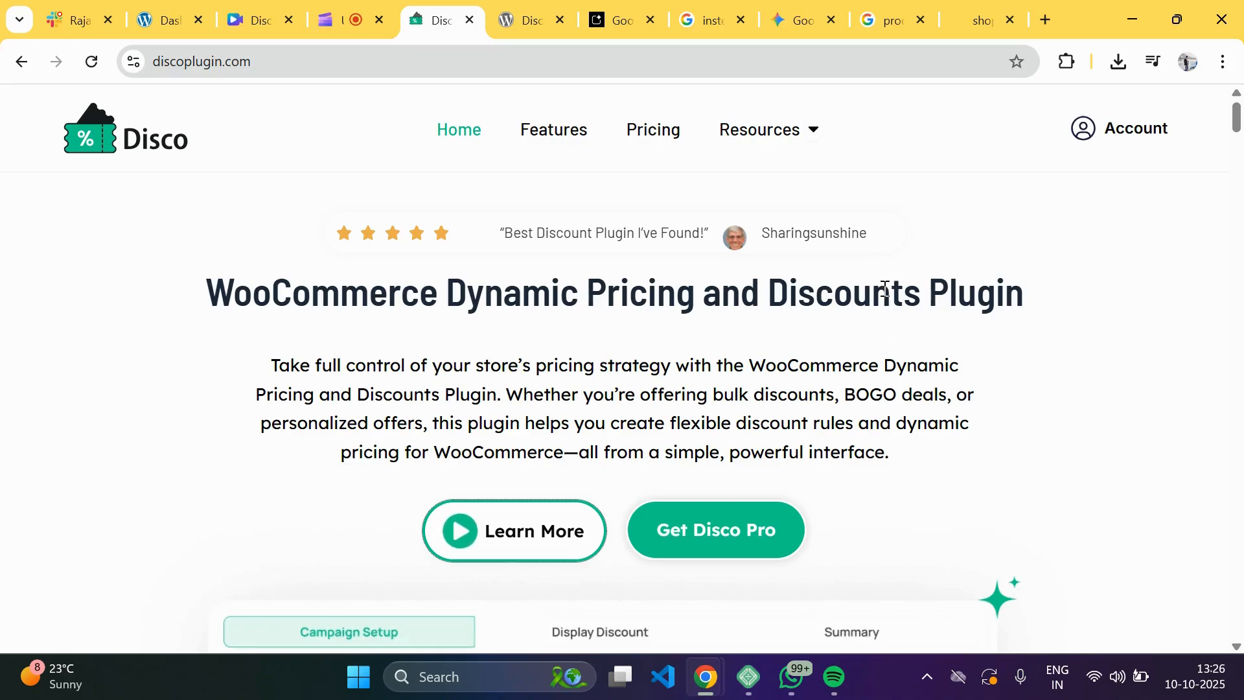
# Examine the Disco website's home page, from the campaign setup preview to the discount feature cards.
pyautogui.scroll(-1, 913, 335)
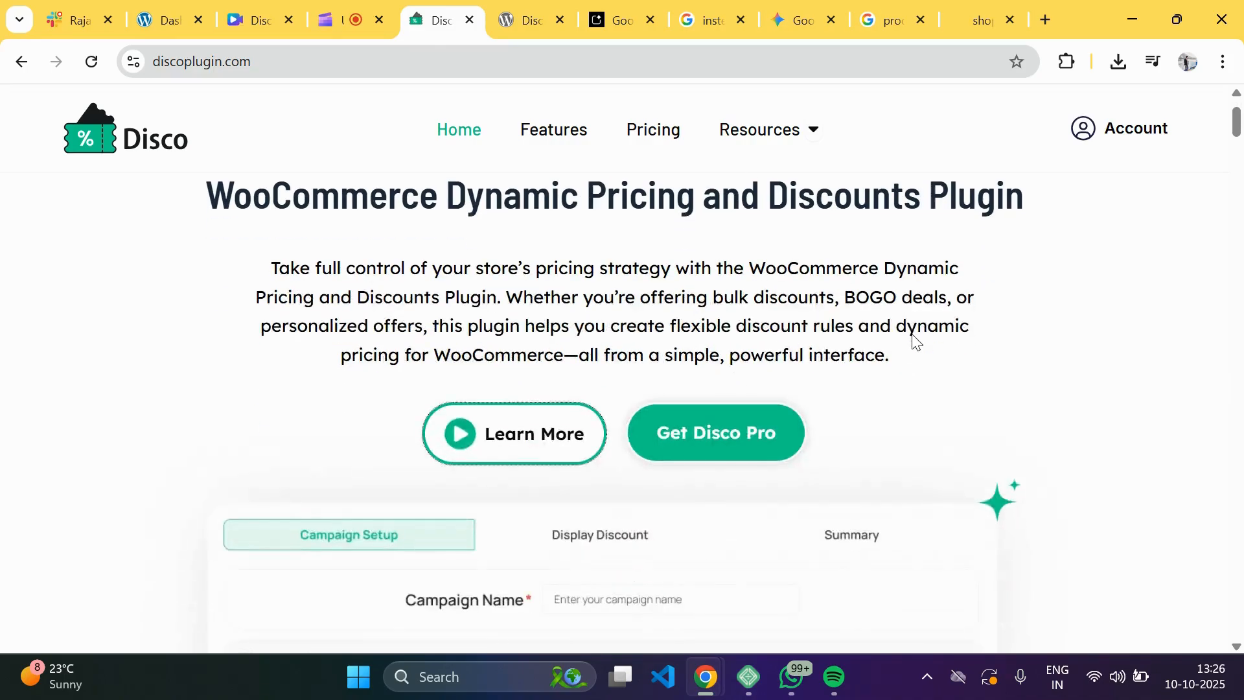
pyautogui.scroll(-2, 912, 336)
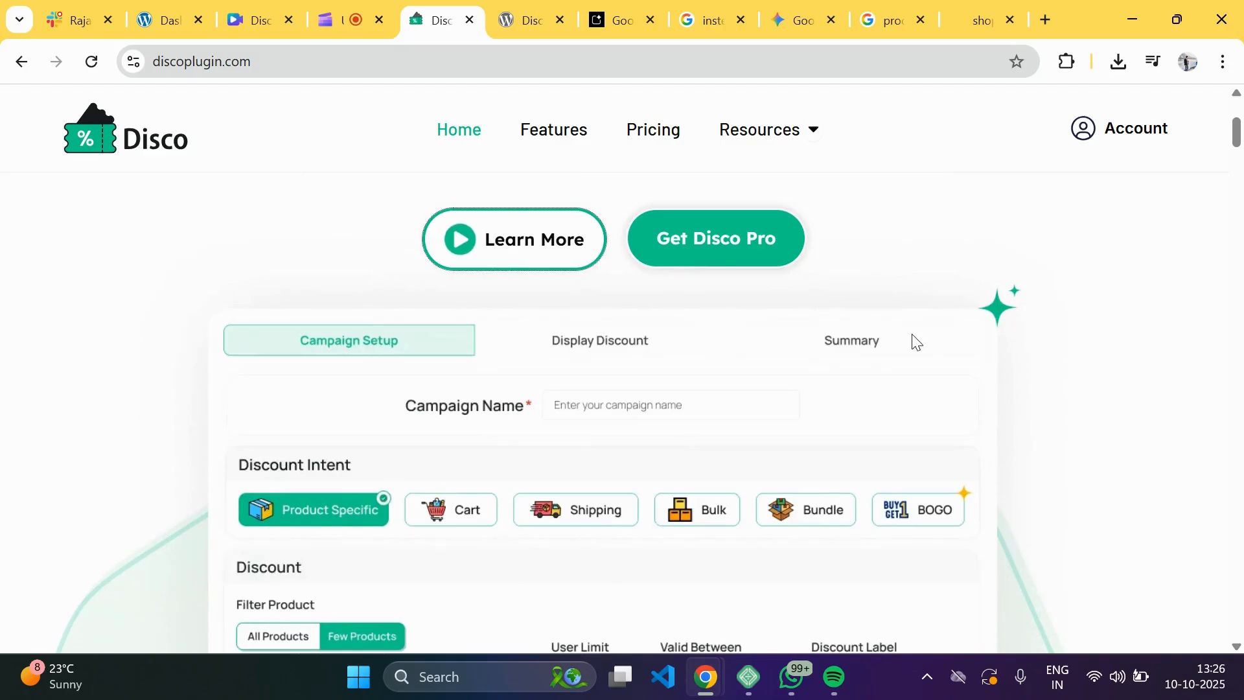
pyautogui.scroll(-2, 916, 341)
pyautogui.scroll(-5, 917, 342)
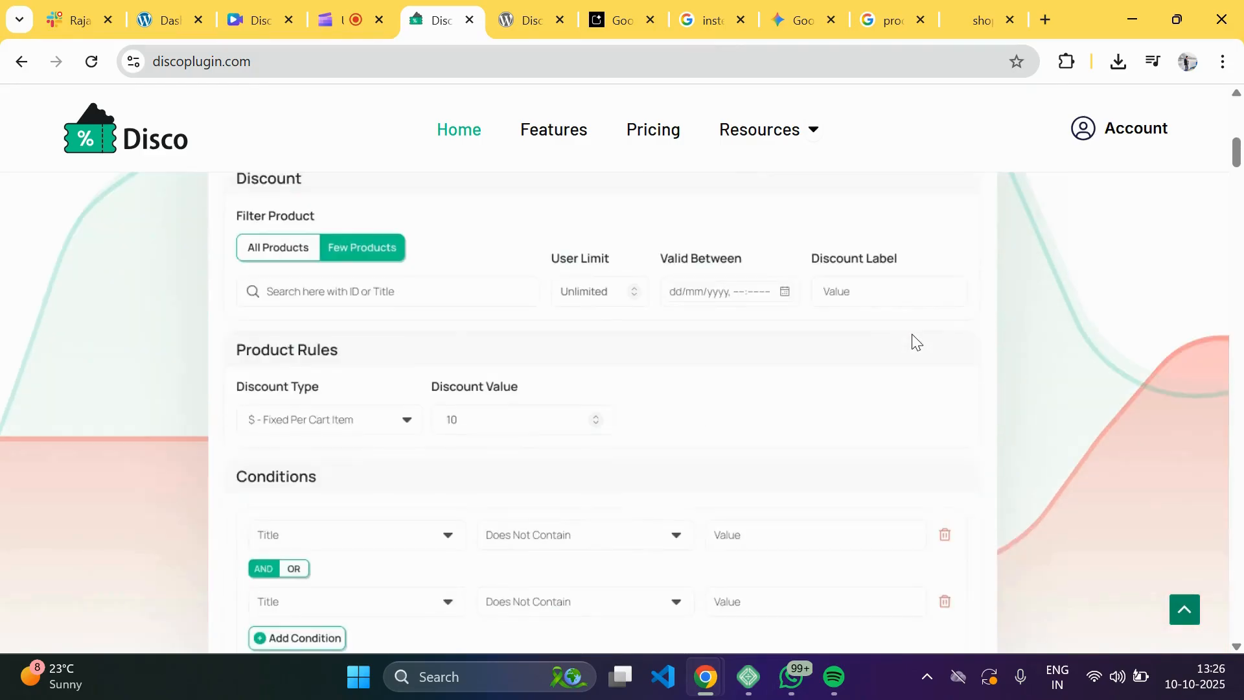
pyautogui.scroll(-1, 913, 335)
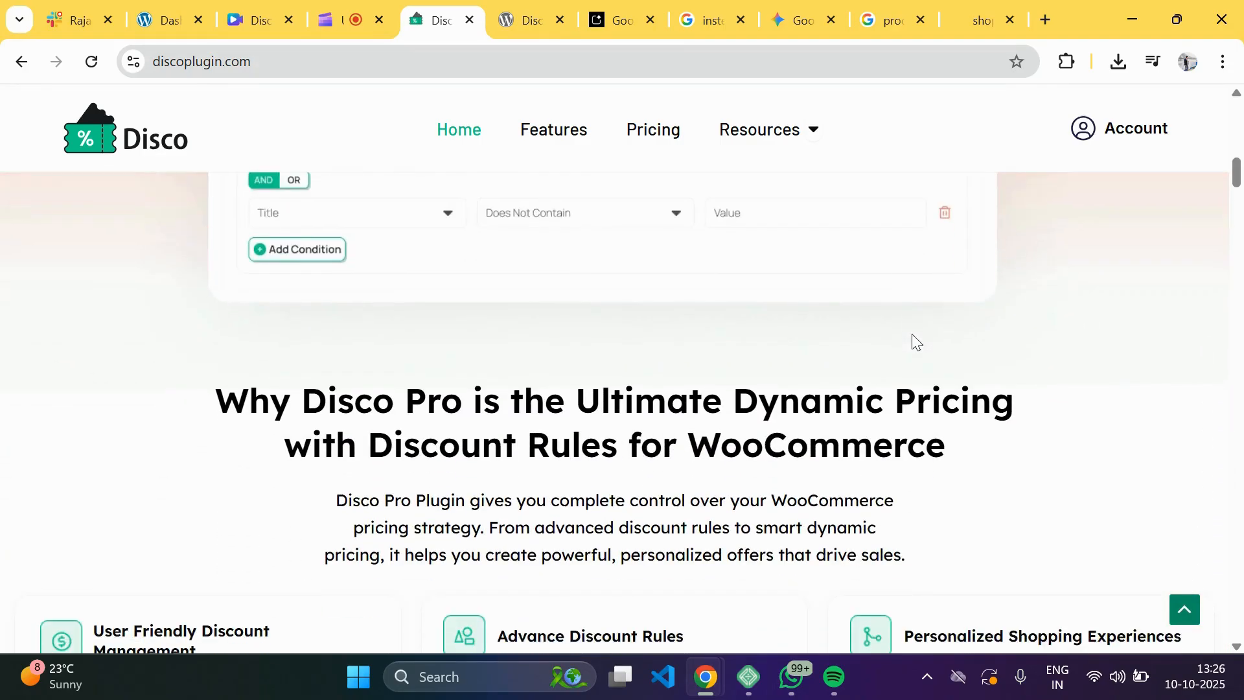
pyautogui.scroll(-2, 913, 336)
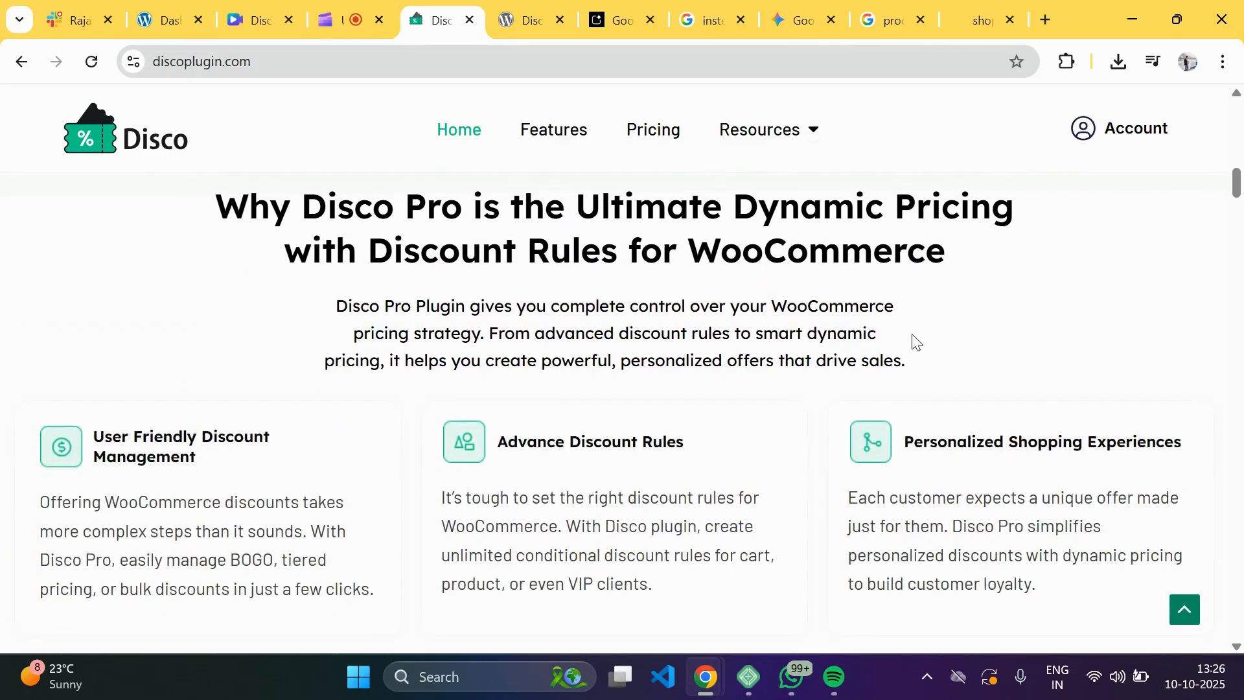
pyautogui.scroll(-2, 917, 342)
pyautogui.scroll(-2, 916, 342)
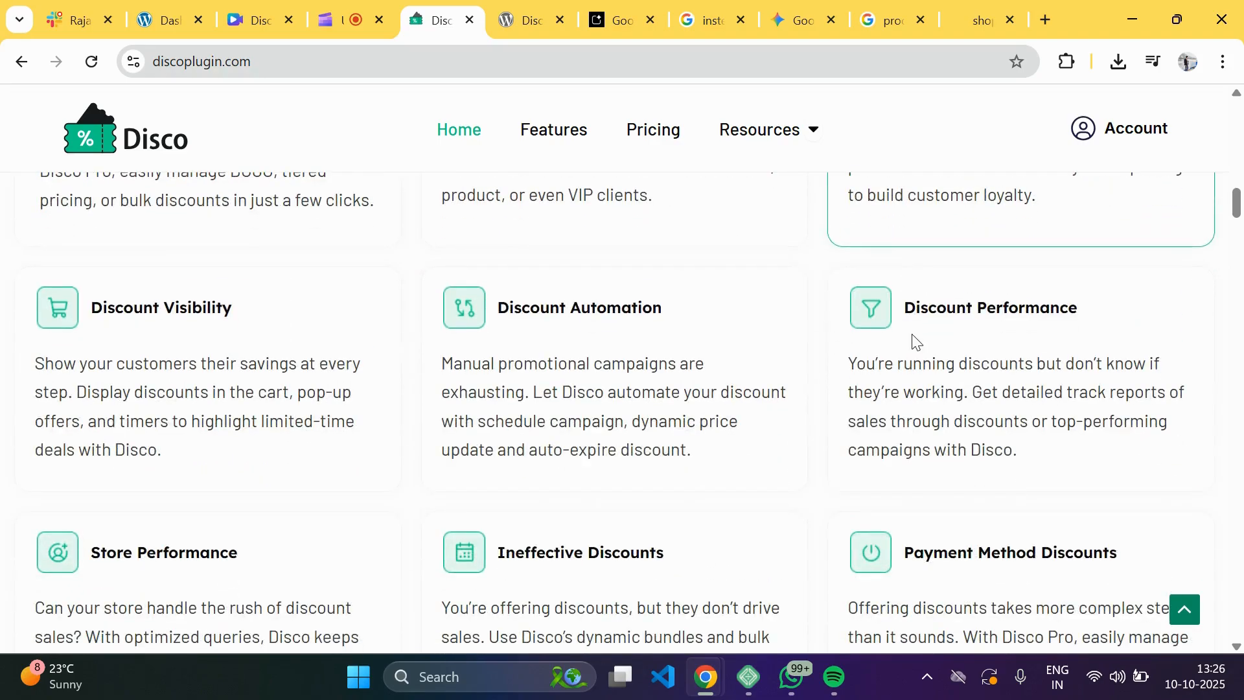
pyautogui.scroll(-2, 916, 341)
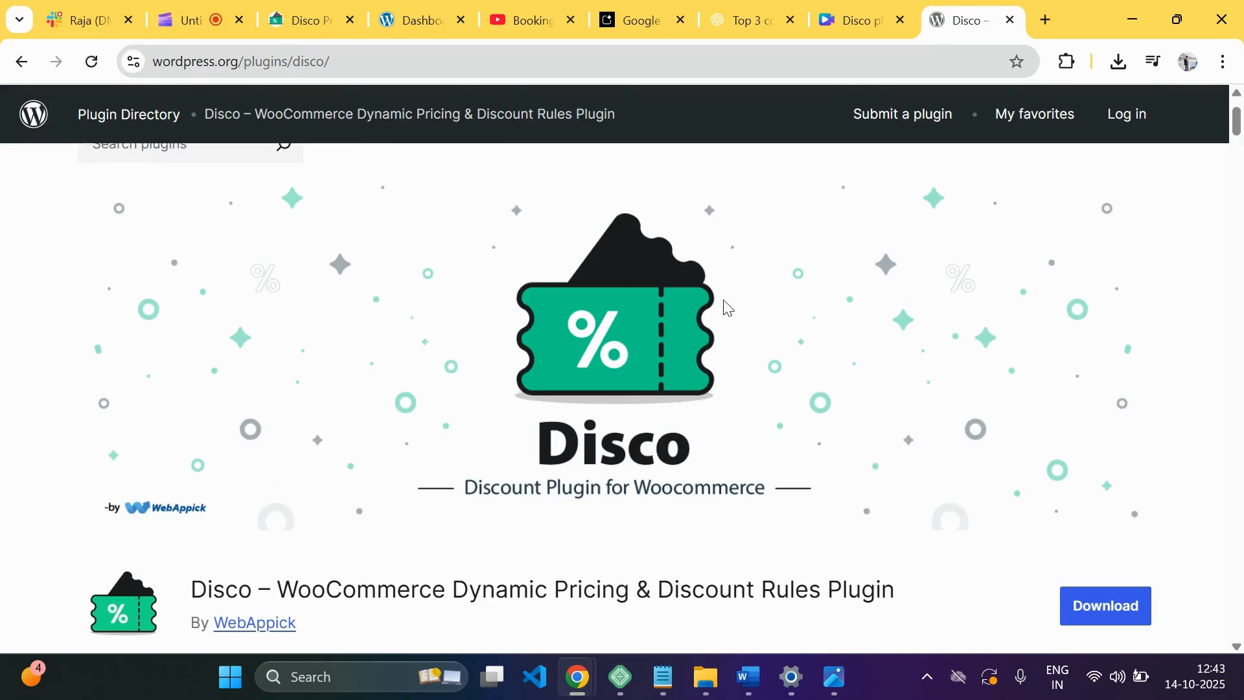
# Highlight the specific product or category, conditional cart-based and fixed cart discount rows in Disco's Free versus Pro features table.
pyautogui.scroll(-3, 716, 349)
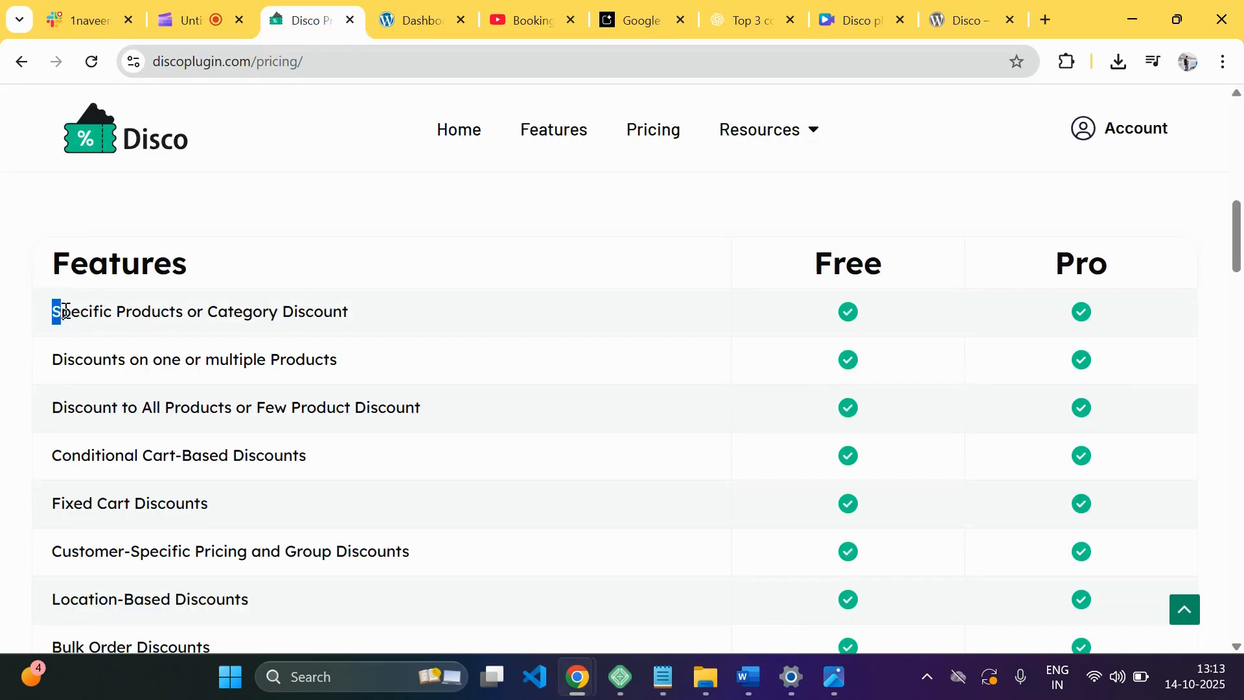
pyautogui.moveTo(65, 312); pyautogui.dragTo(355, 309)
pyautogui.click(51, 458)
pyautogui.moveTo(58, 459); pyautogui.dragTo(307, 457)
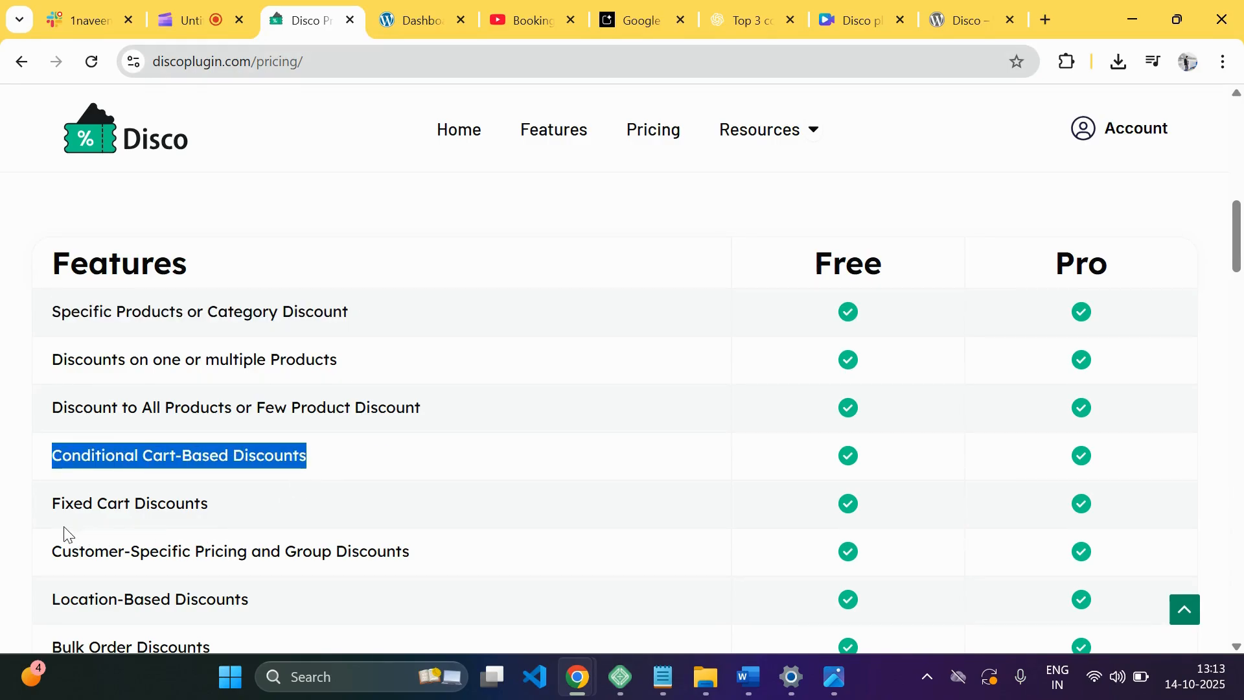
pyautogui.moveTo(53, 505); pyautogui.dragTo(273, 525)
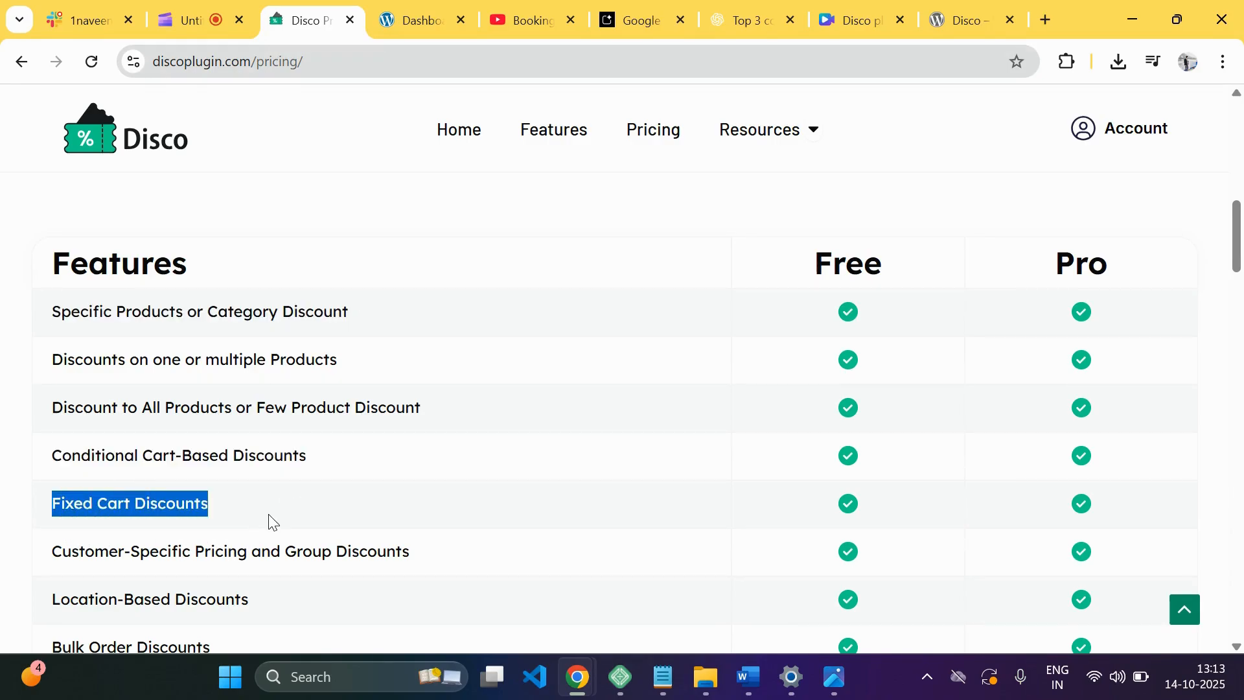
pyautogui.click(272, 517)
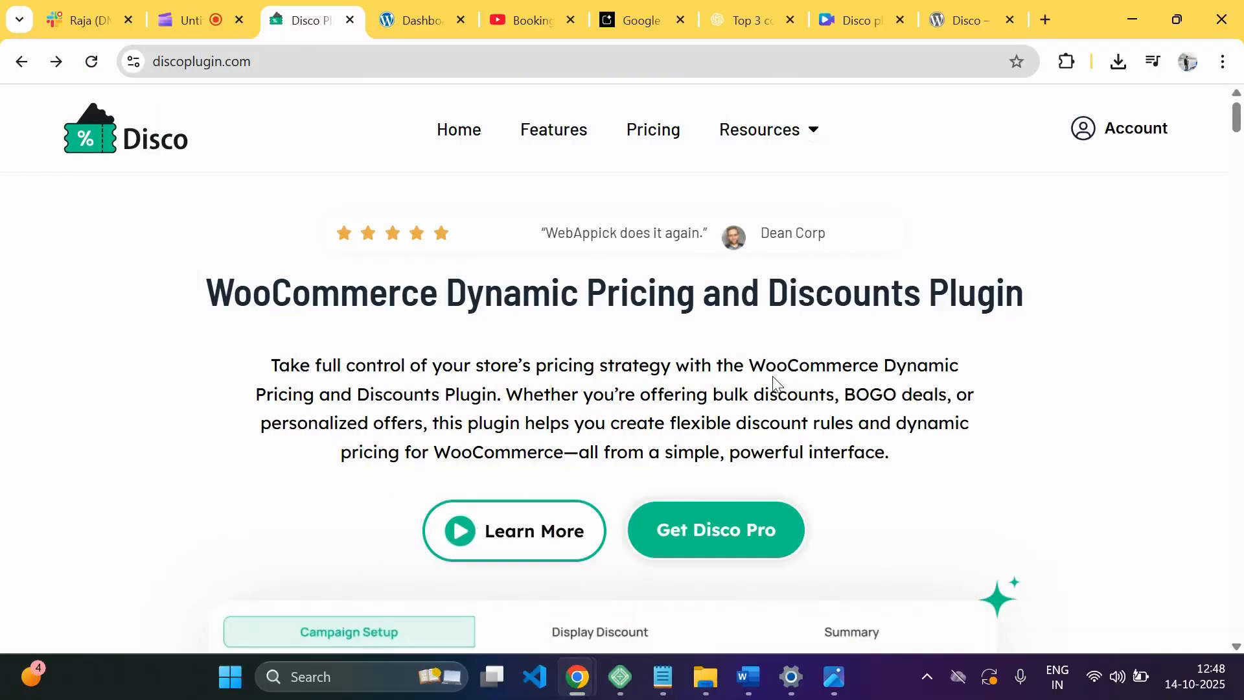
# View the campaign setup preview with its discount intents and product rules on the Disco home page.
pyautogui.scroll(-3, 773, 382)
pyautogui.scroll(-3, 774, 382)
pyautogui.scroll(-5, 773, 382)
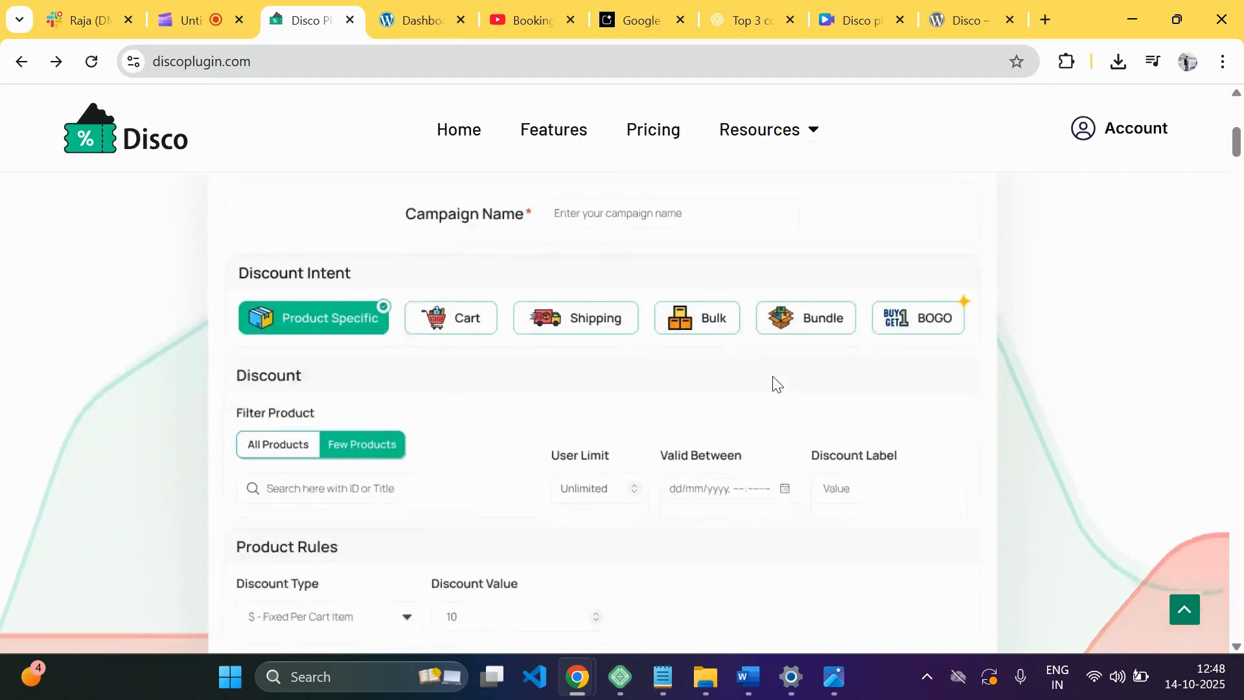
# Highlight the customer-specific, location-based, bulk order, payment method and special BOGO discount rows in the pricing page's features table.
pyautogui.moveTo(51, 357); pyautogui.dragTo(411, 358)
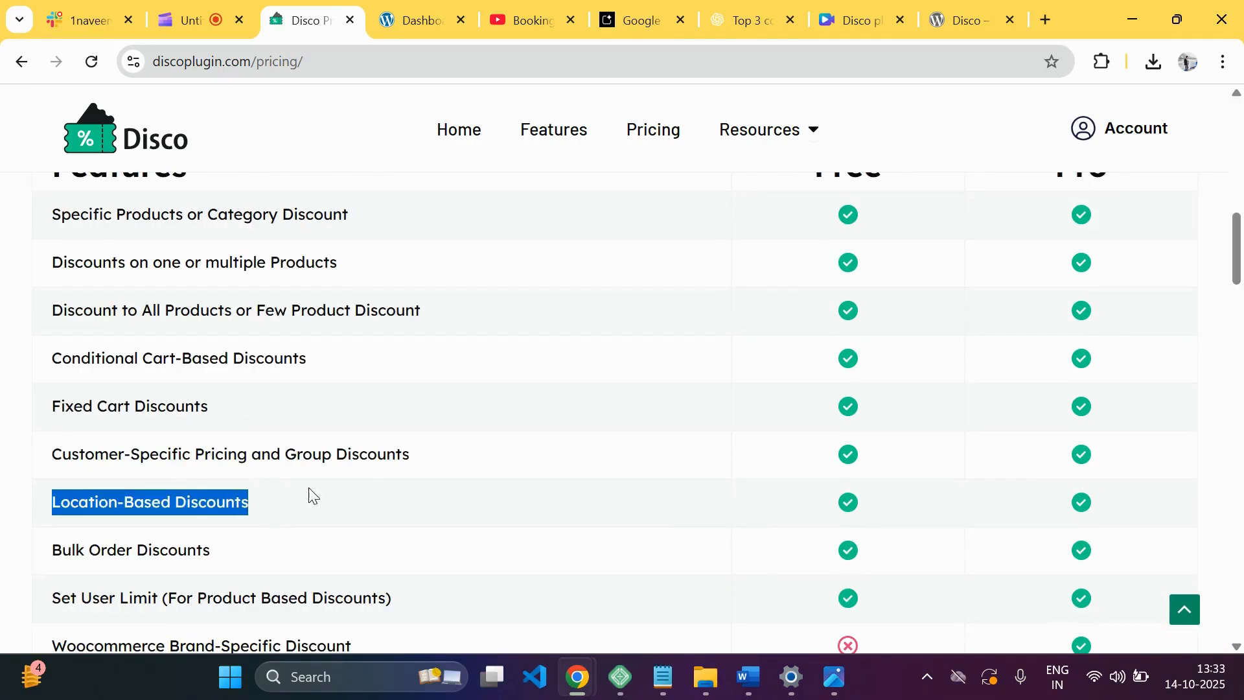
pyautogui.scroll(-1, 391, 473)
pyautogui.moveTo(52, 452); pyautogui.dragTo(222, 469)
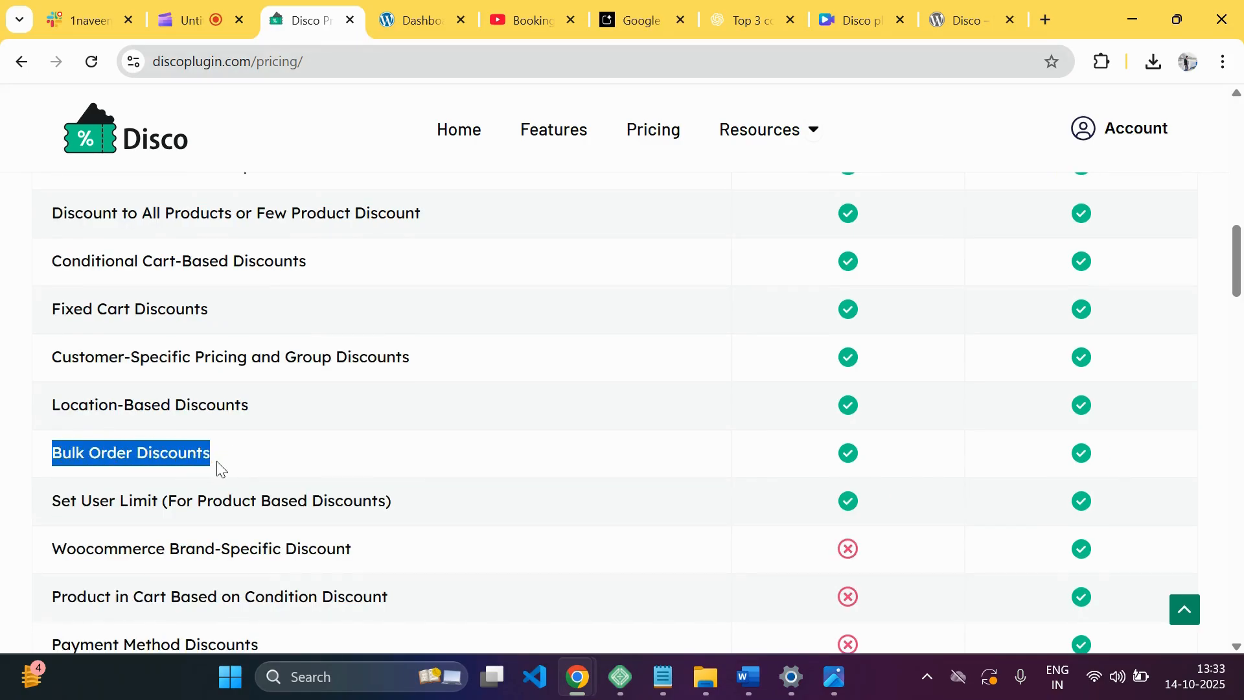
pyautogui.scroll(-3, 410, 450)
pyautogui.moveTo(52, 450); pyautogui.dragTo(260, 454)
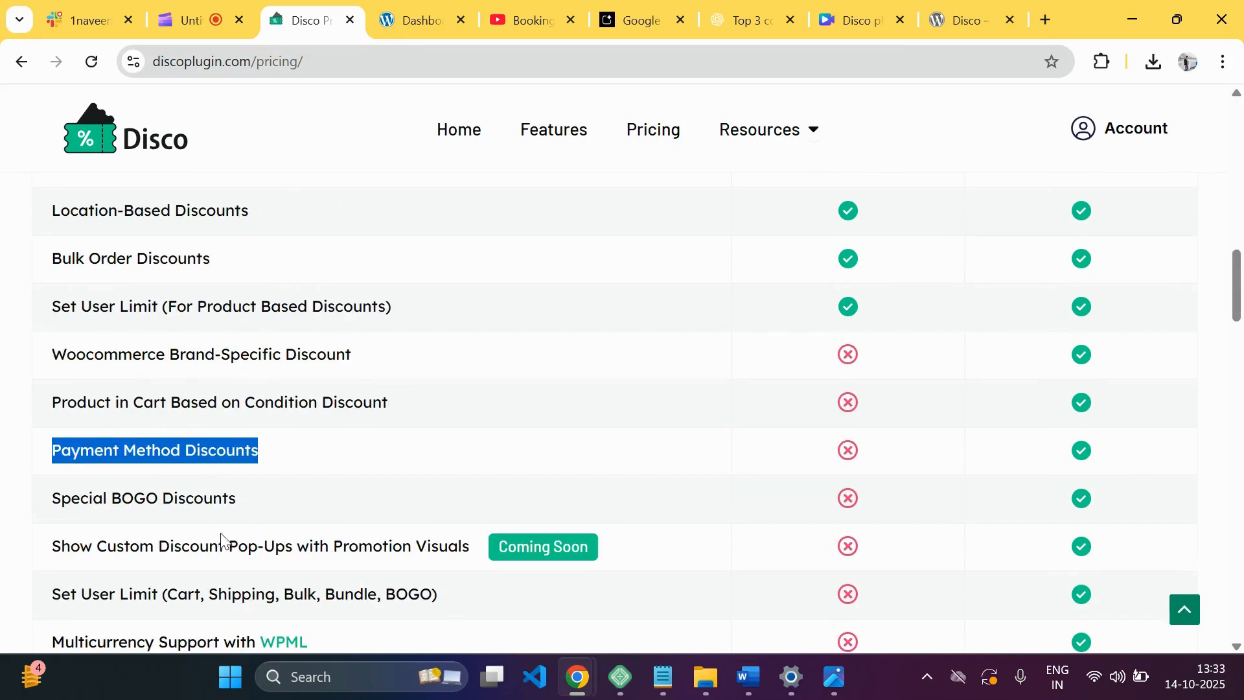
pyautogui.moveTo(51, 498); pyautogui.dragTo(244, 509)
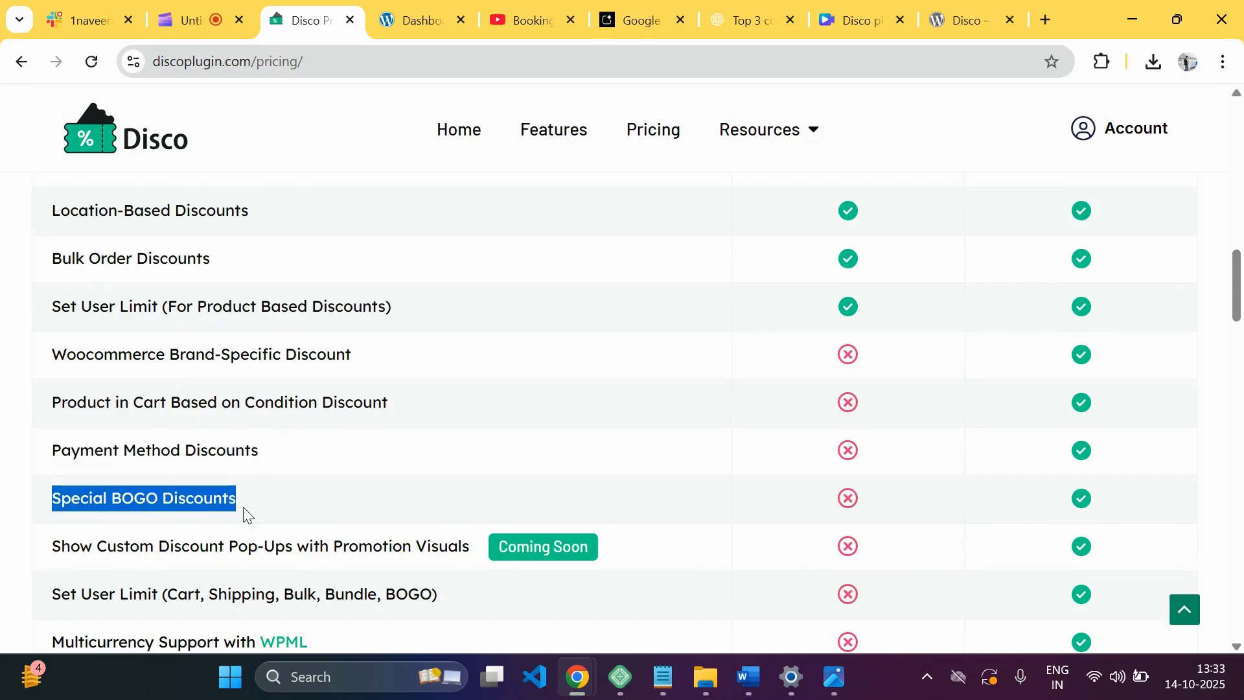
pyautogui.click(349, 512)
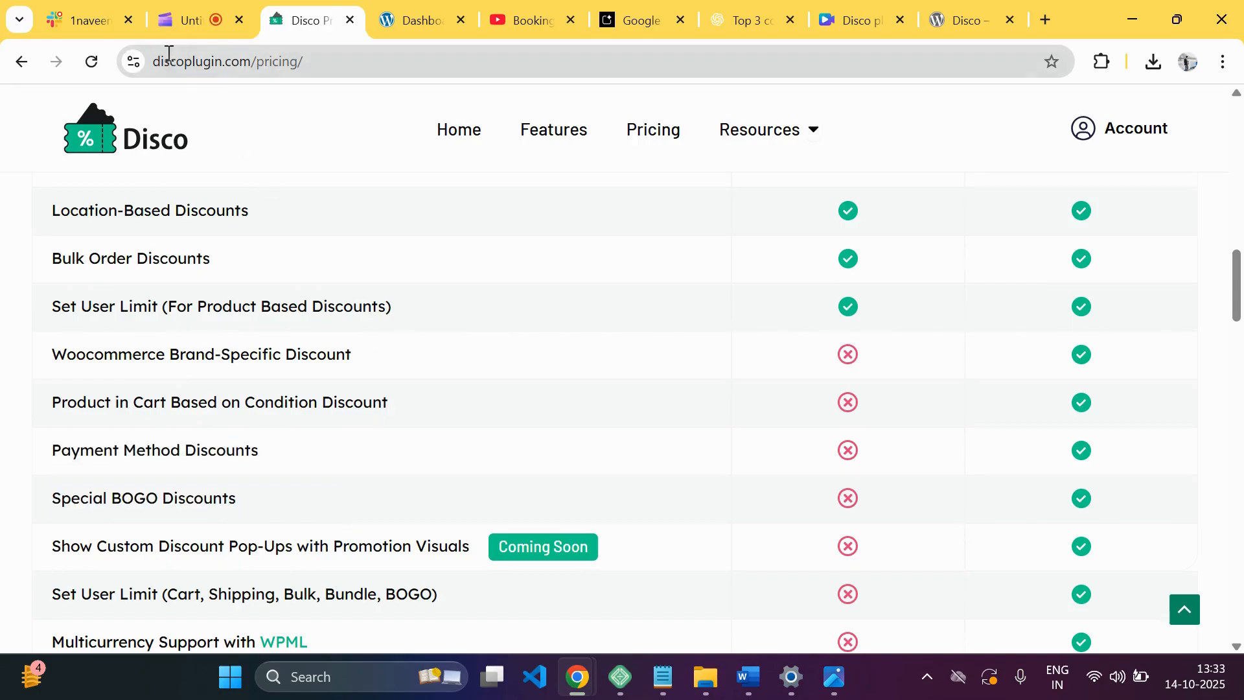
# Highlight the user limits heading on the Disco home page and read the multi-currency section.
pyautogui.moveTo(91, 240); pyautogui.dragTo(435, 285)
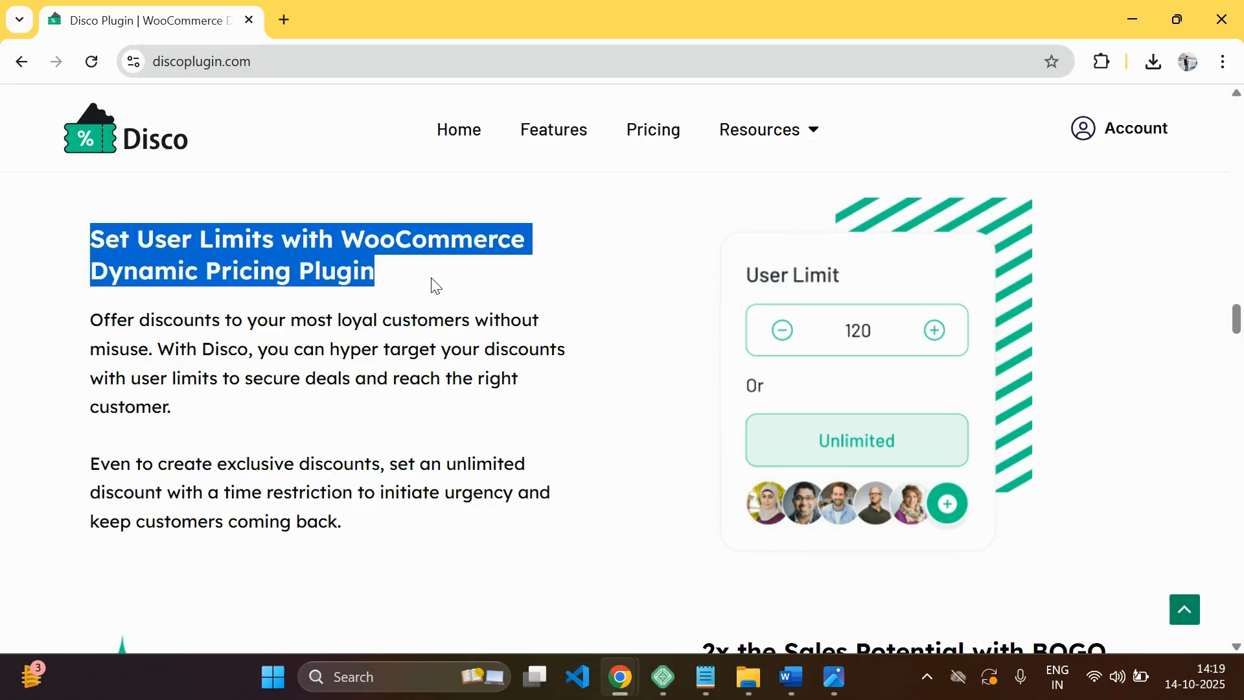
pyautogui.click(646, 310)
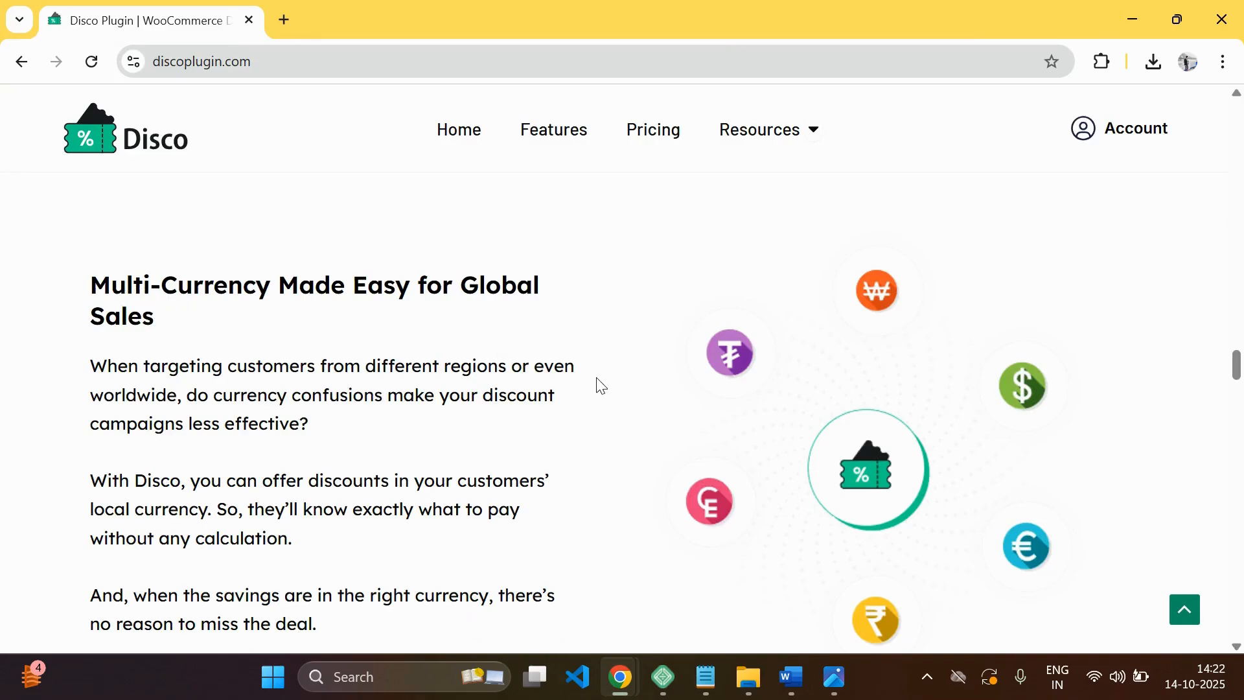
pyautogui.scroll(-1, 603, 387)
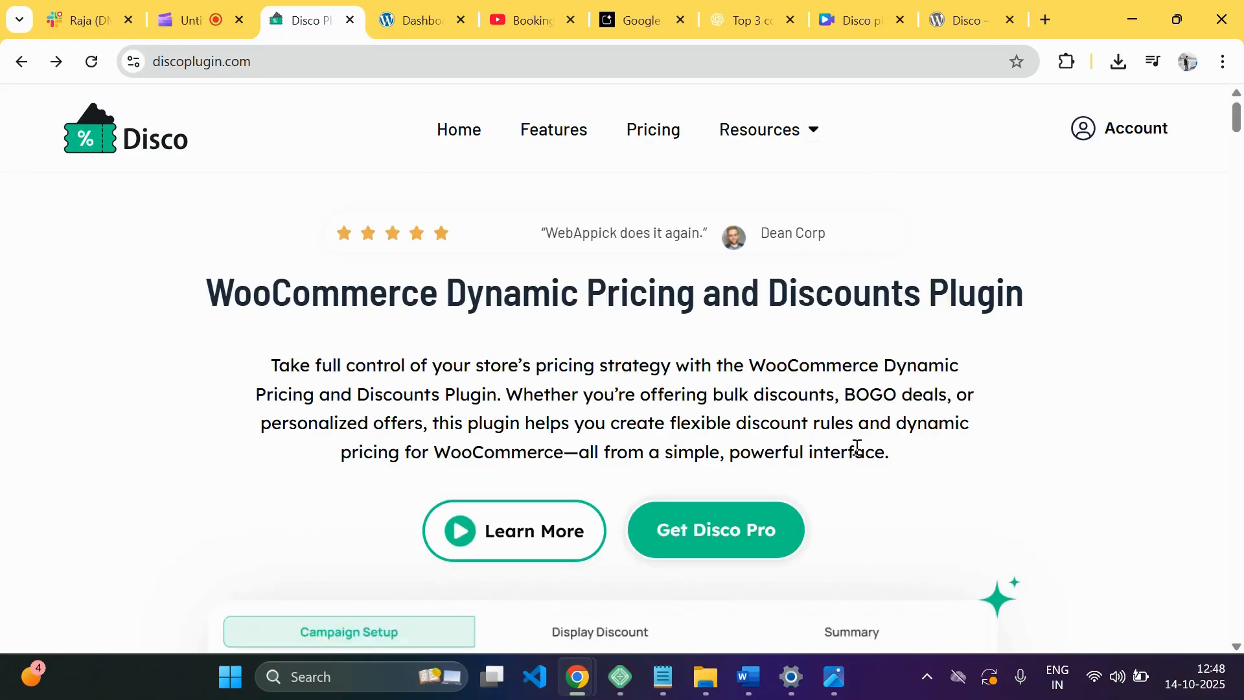
# Look over the Disco home page again, from the campaign setup preview to the Why Disco Pro section.
pyautogui.scroll(-5, 775, 383)
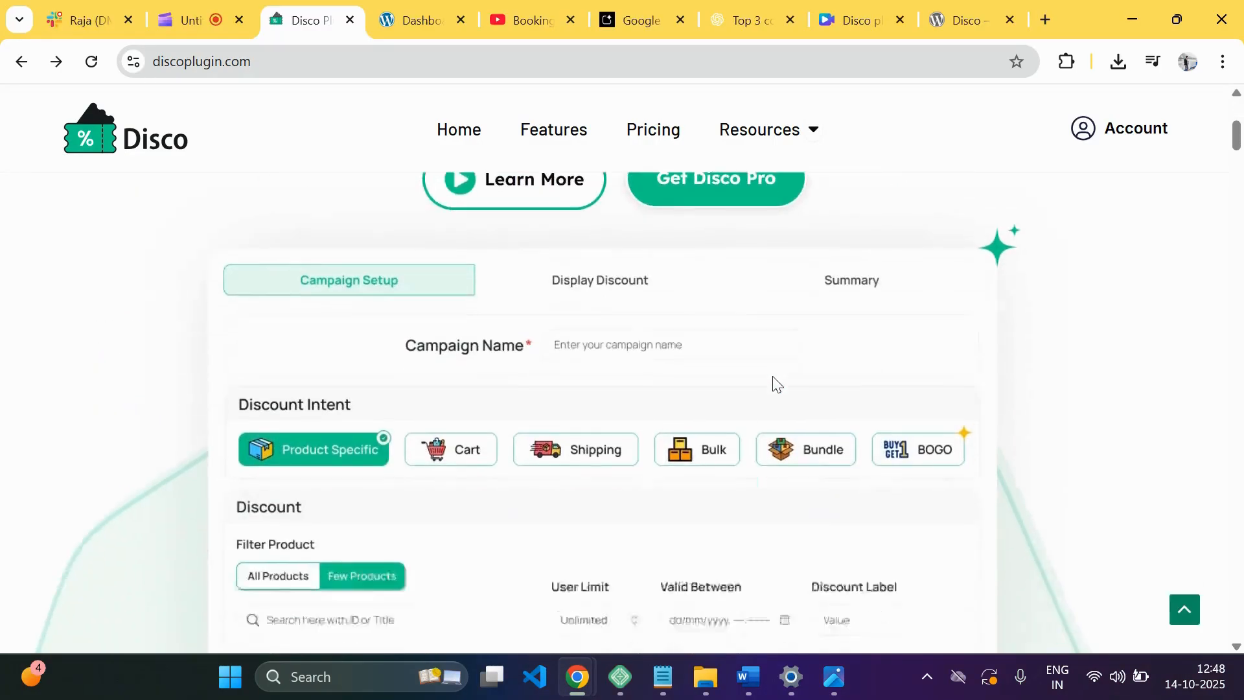
pyautogui.scroll(-5, 776, 384)
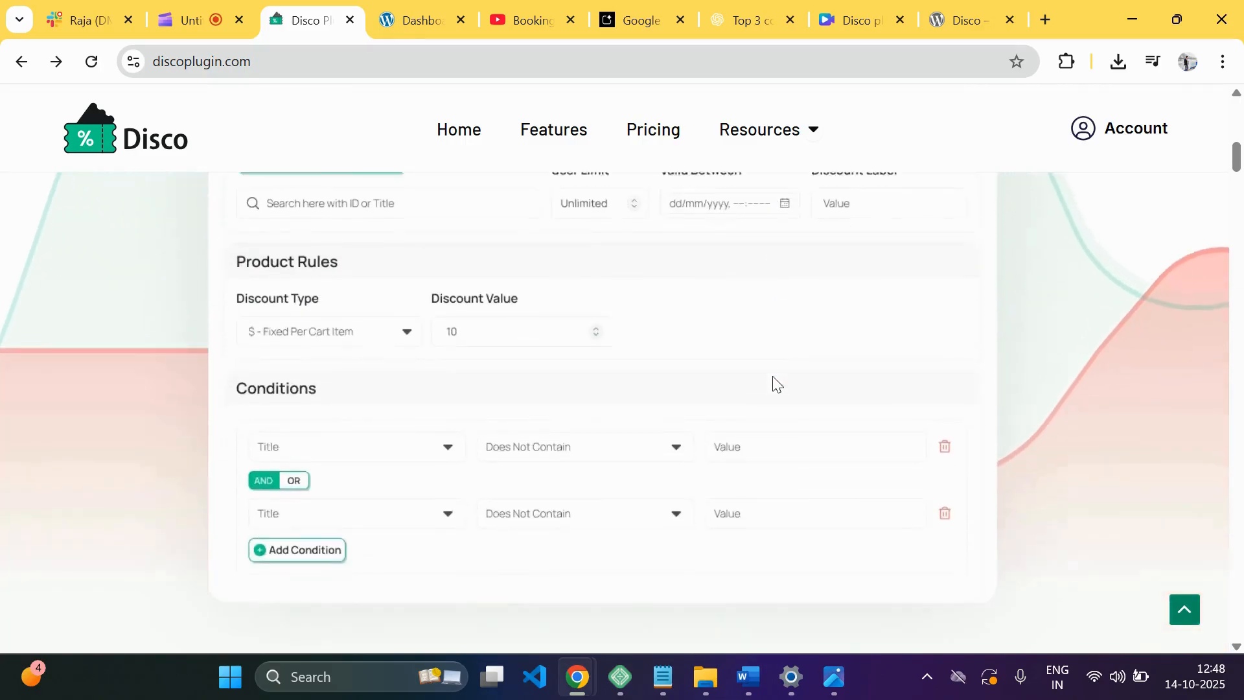
pyautogui.scroll(-3, 776, 385)
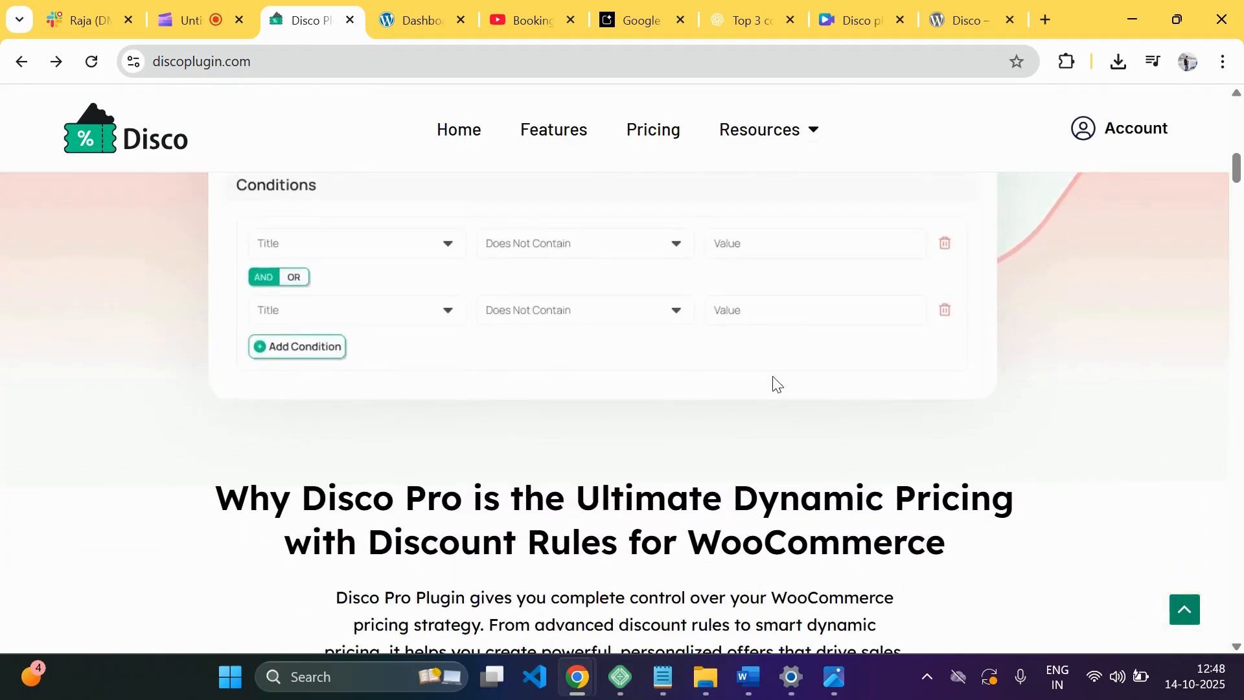
pyautogui.scroll(-6, 777, 384)
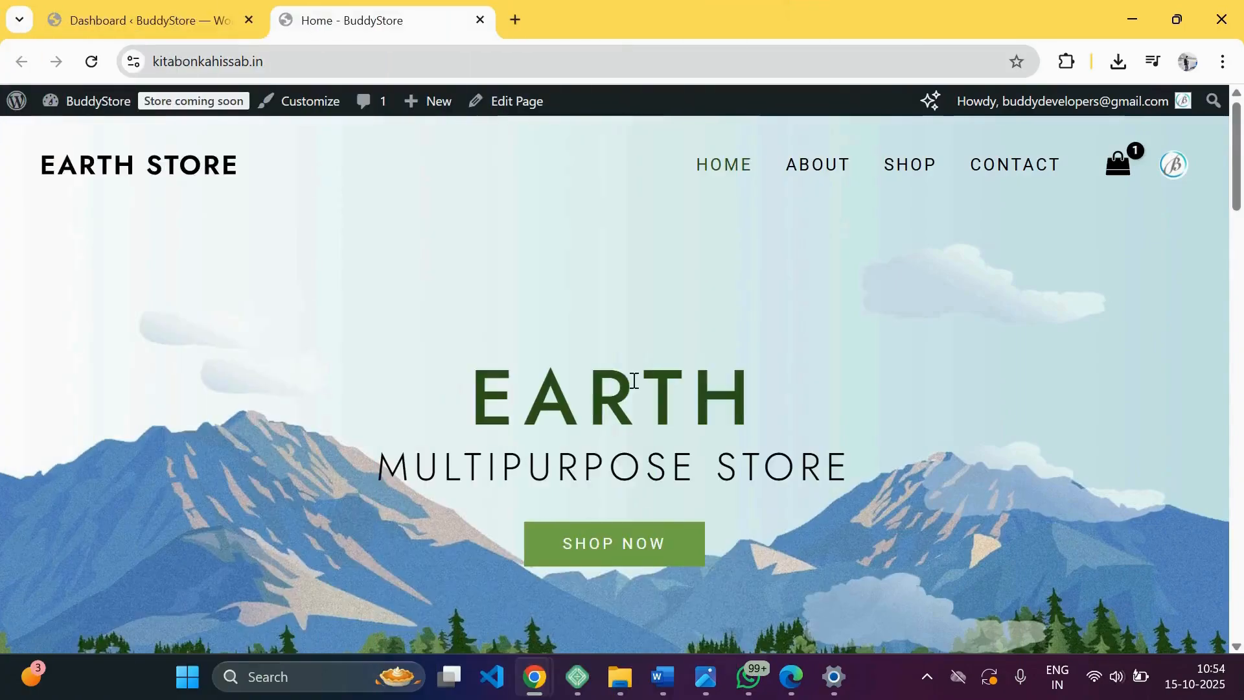
# Look through the Earth Store home page, including the banner, poster products and customer testimonials.
pyautogui.scroll(-3, 634, 381)
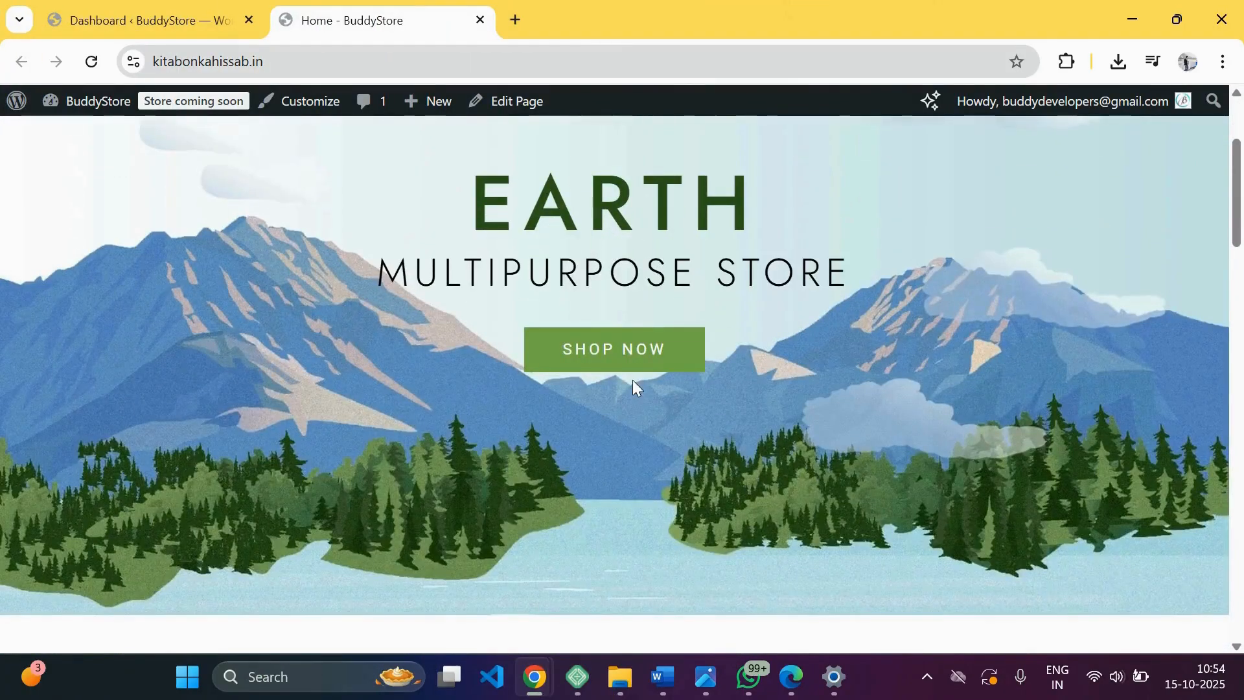
pyautogui.scroll(-6, 632, 380)
pyautogui.scroll(-2, 633, 389)
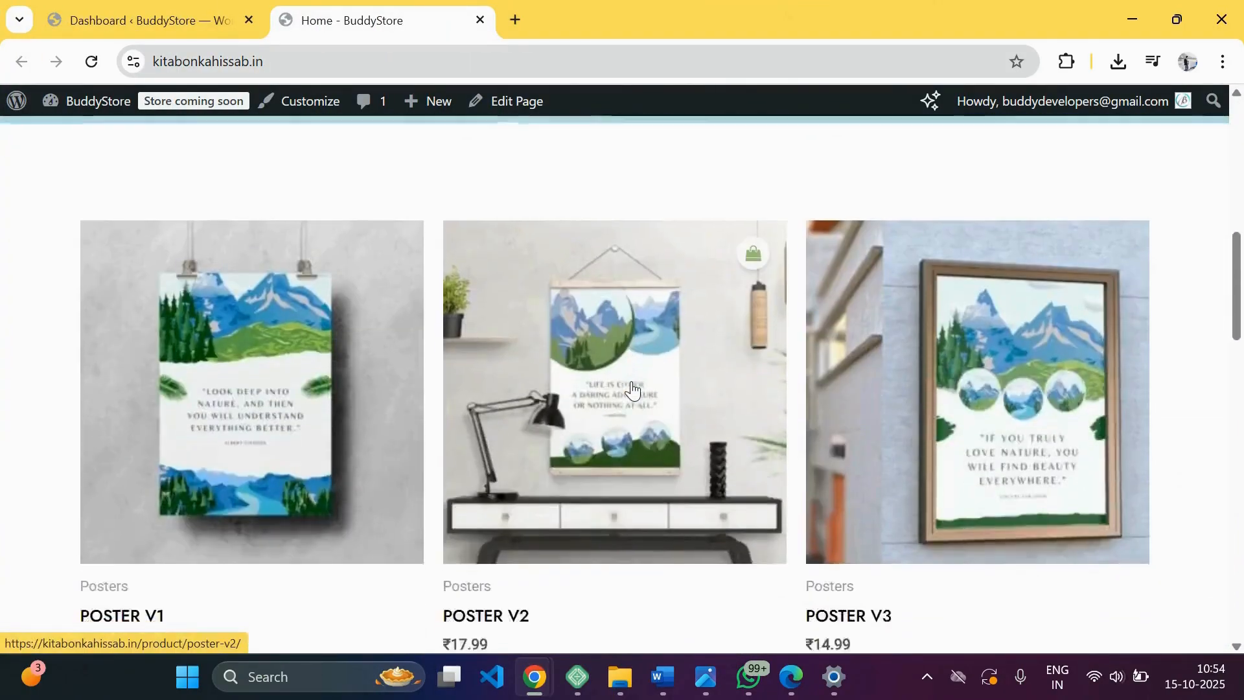
pyautogui.scroll(-3, 633, 389)
pyautogui.scroll(-4, 633, 389)
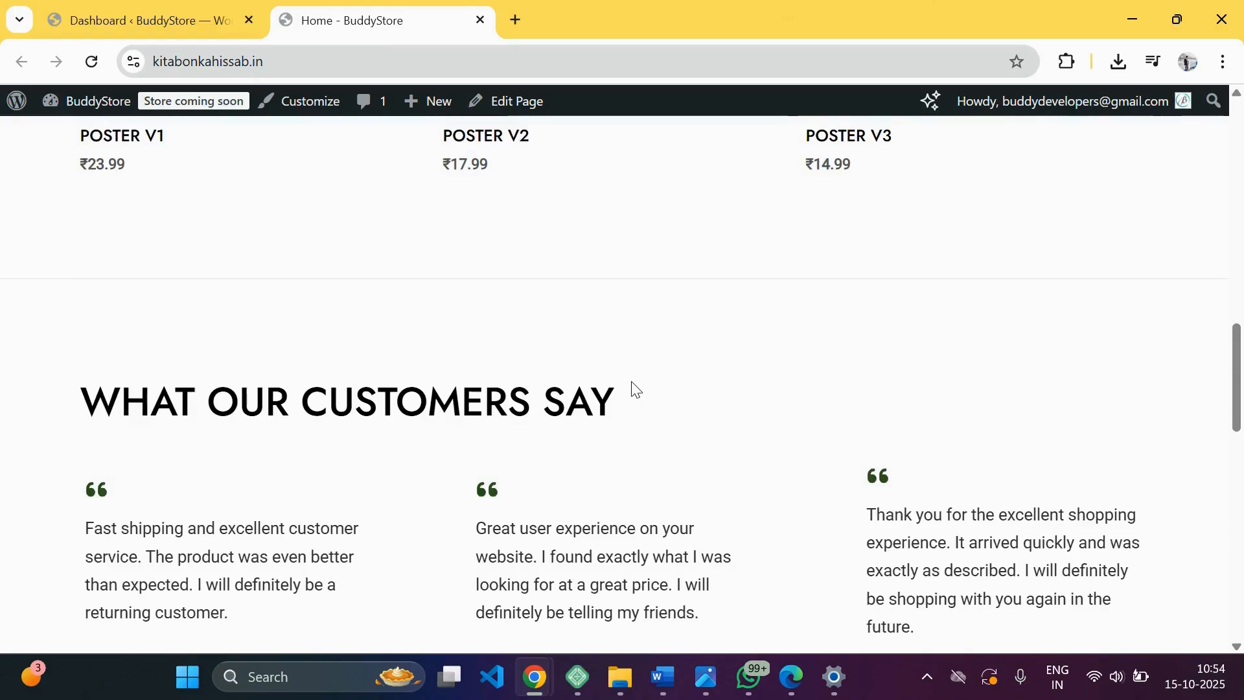
# In the WordPress admin, search the plugin directory for "Disco" and install Disco – WooCommerce Dynamic Pricing & Discount Rules Plugin.
pyautogui.click(103, 23)
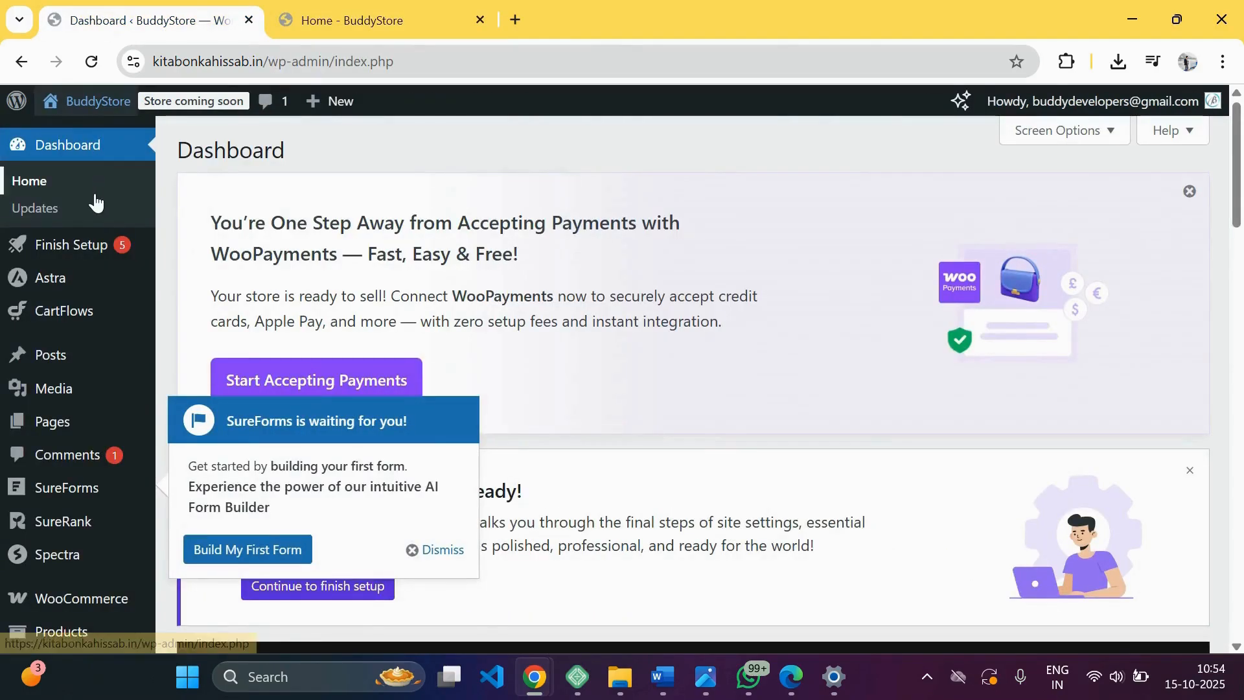
pyautogui.scroll(-4, 57, 525)
pyautogui.moveTo(57, 525)
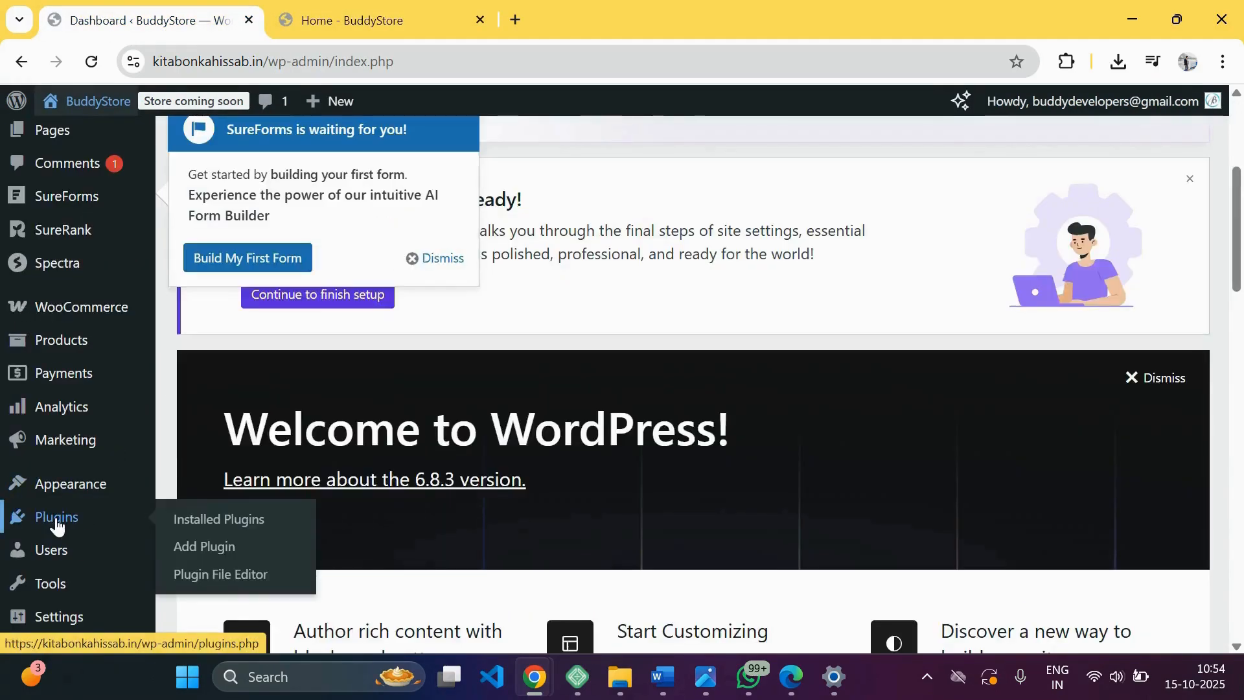
pyautogui.click(208, 545)
pyautogui.click(364, 245)
pyautogui.write('Disco')
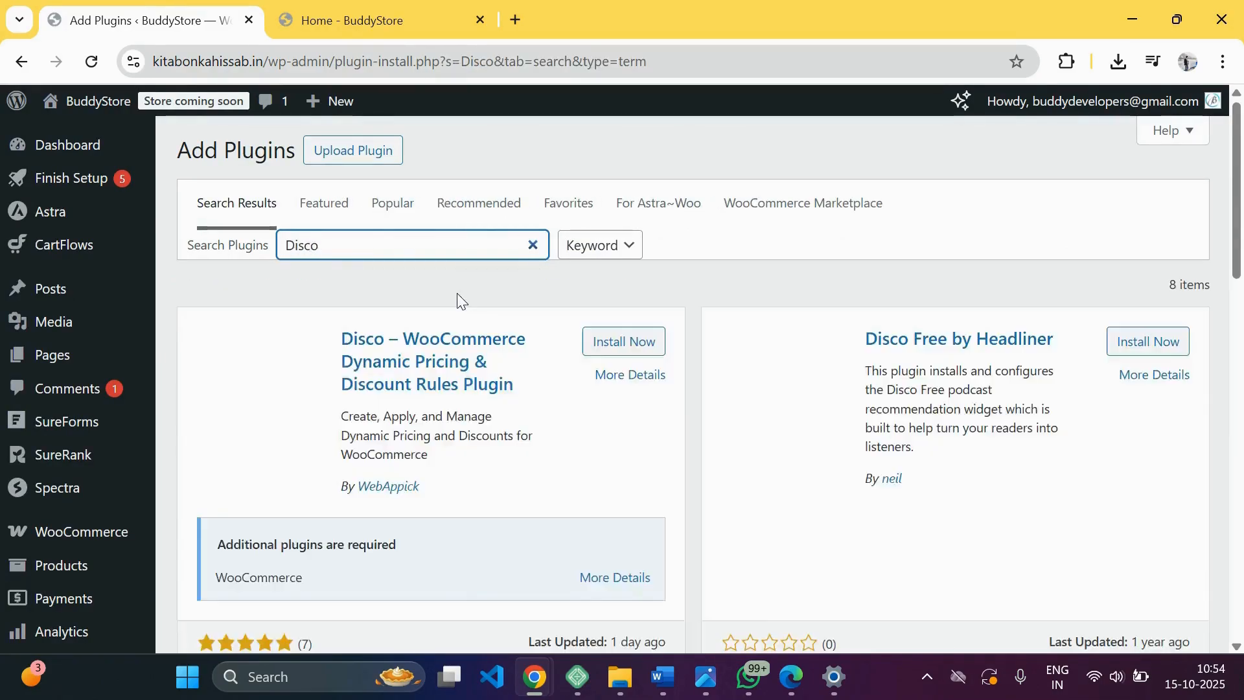
pyautogui.click(636, 348)
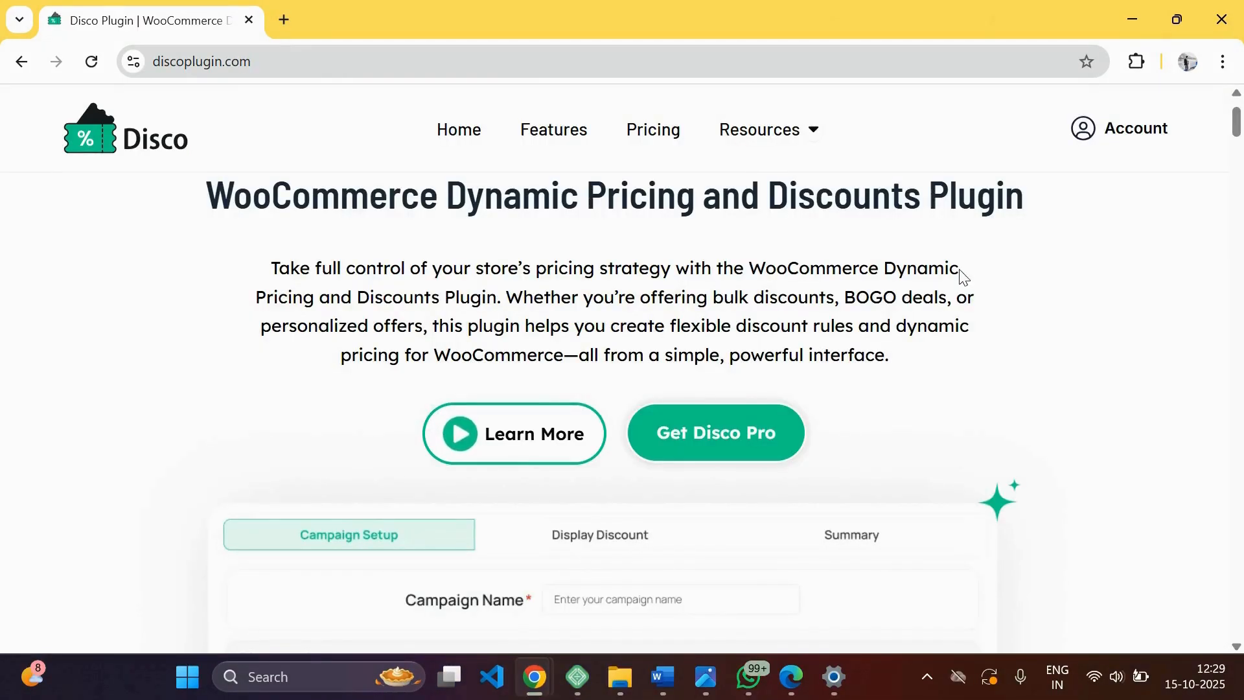
pyautogui.scroll(-3, 964, 278)
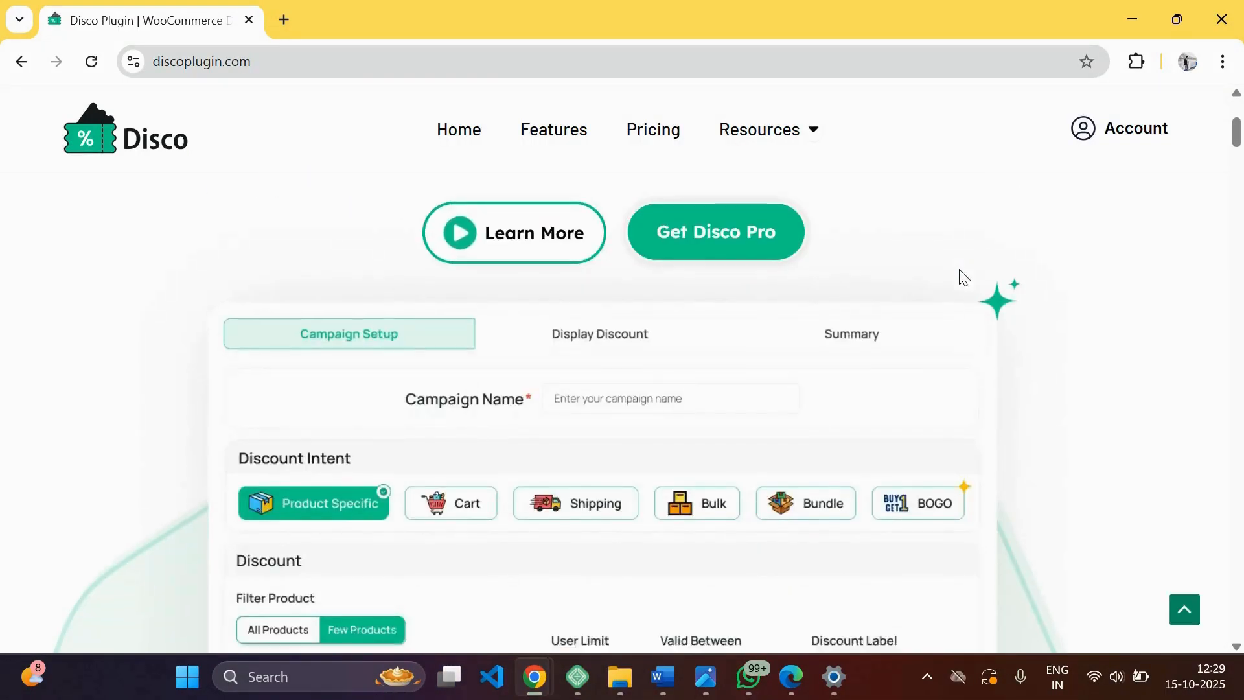
pyautogui.scroll(-4, 965, 278)
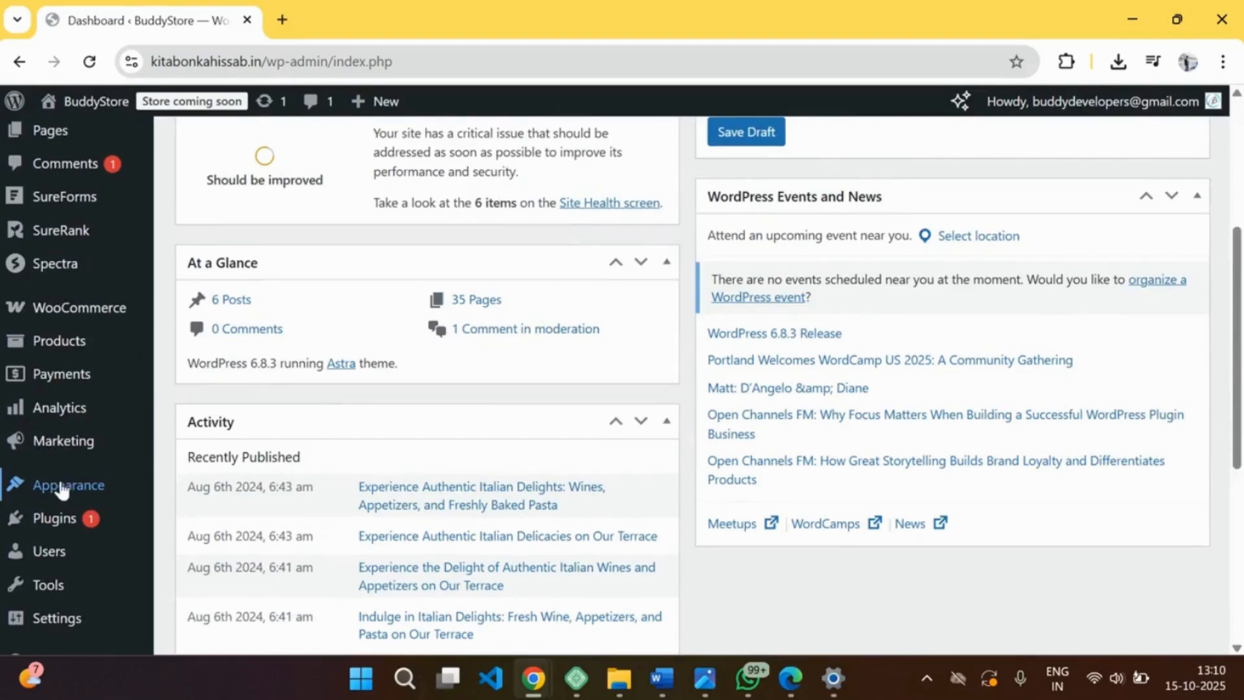
# Upload the downloaded disco-pro.zip as a new plugin, install it and activate it.
pyautogui.moveTo(56, 517)
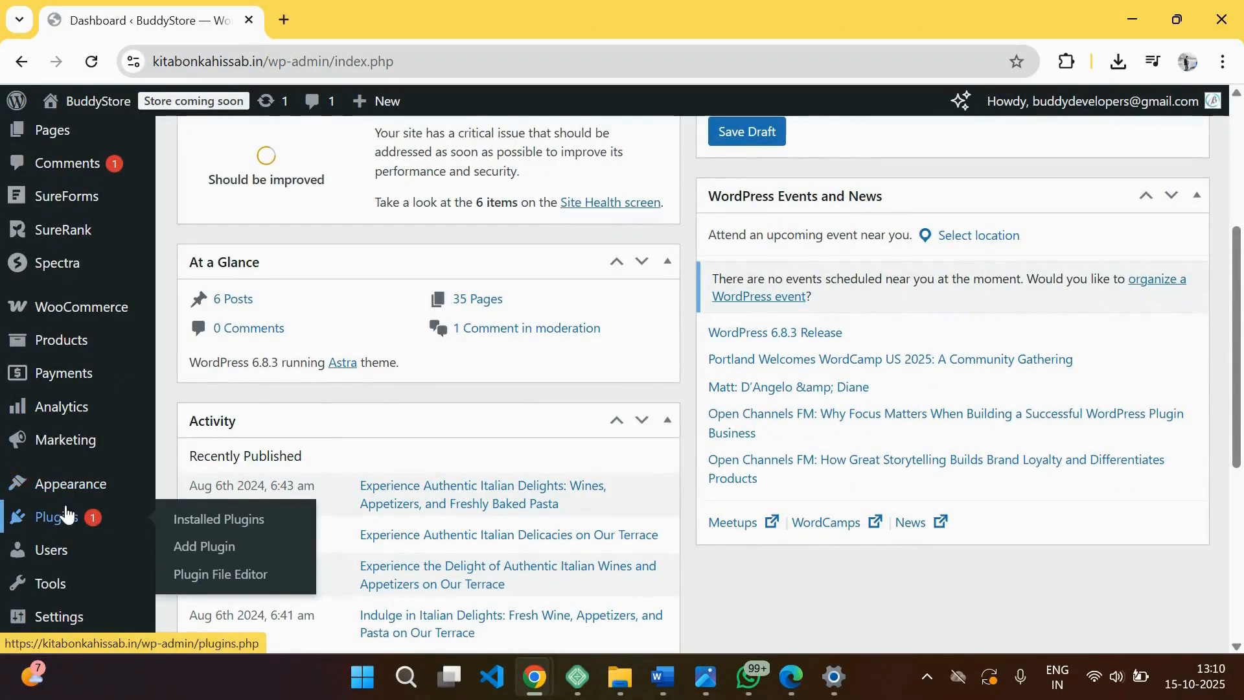
pyautogui.click(203, 547)
pyautogui.click(361, 159)
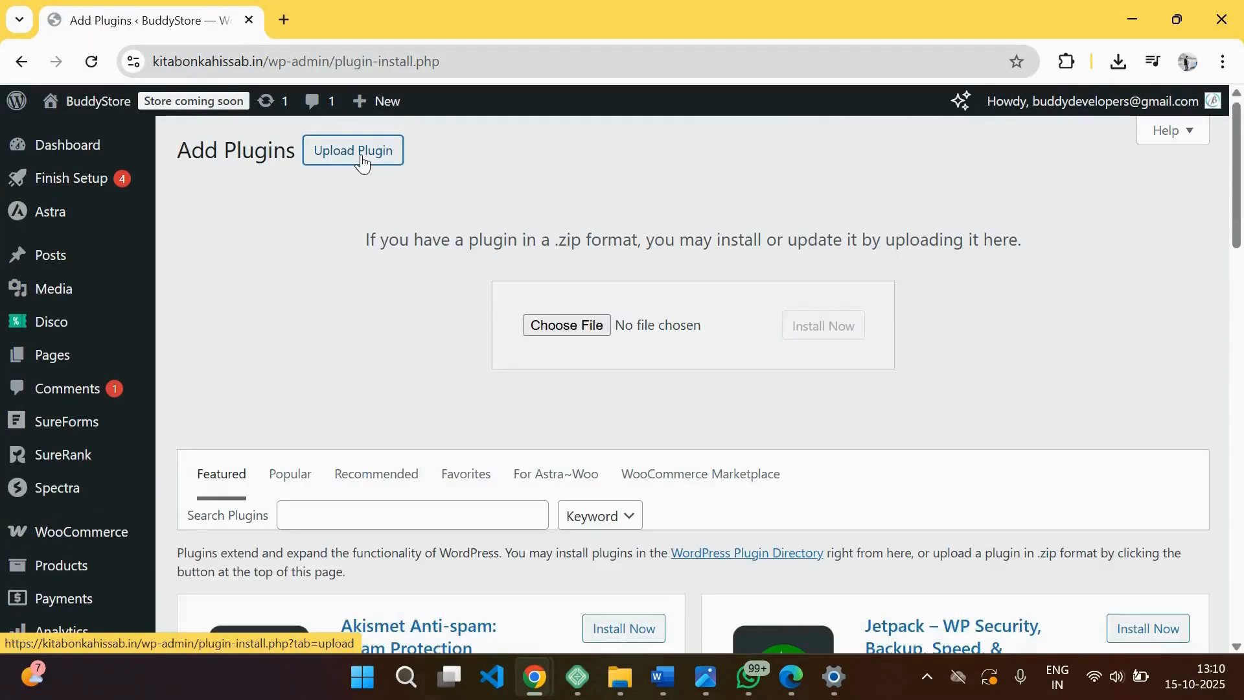
pyautogui.click(1118, 61)
pyautogui.moveTo(917, 149); pyautogui.dragTo(692, 329)
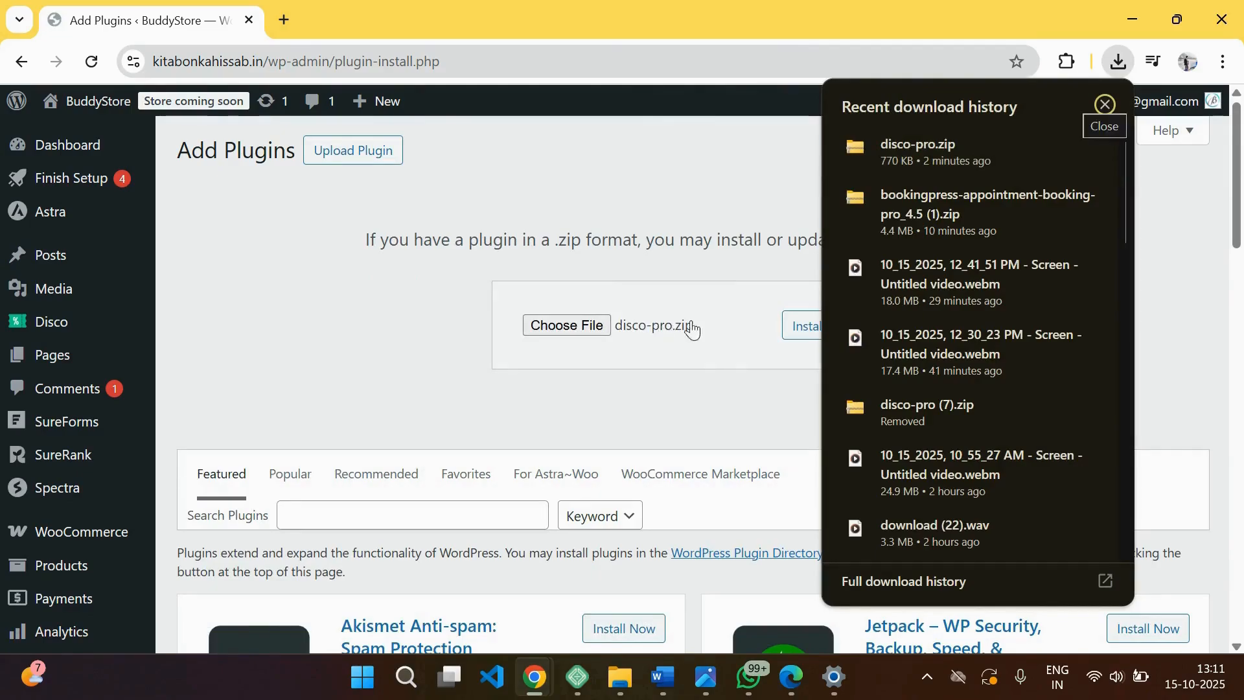
pyautogui.click(708, 185)
pyautogui.click(840, 329)
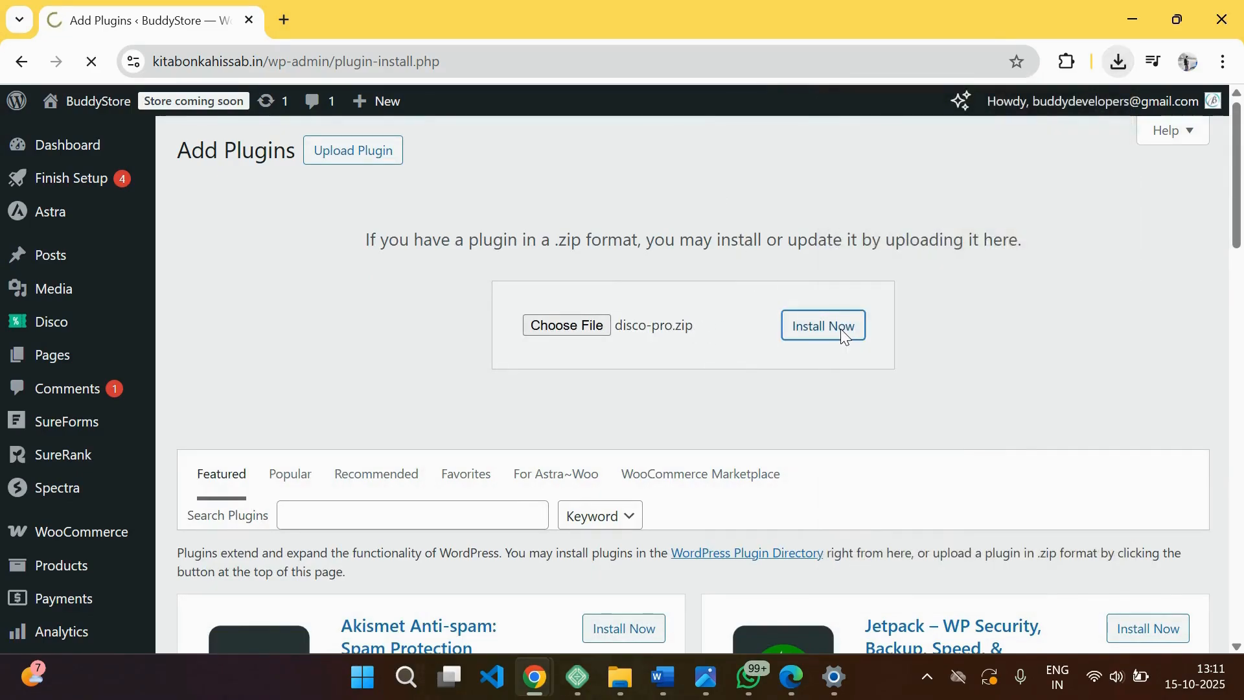
pyautogui.click(227, 300)
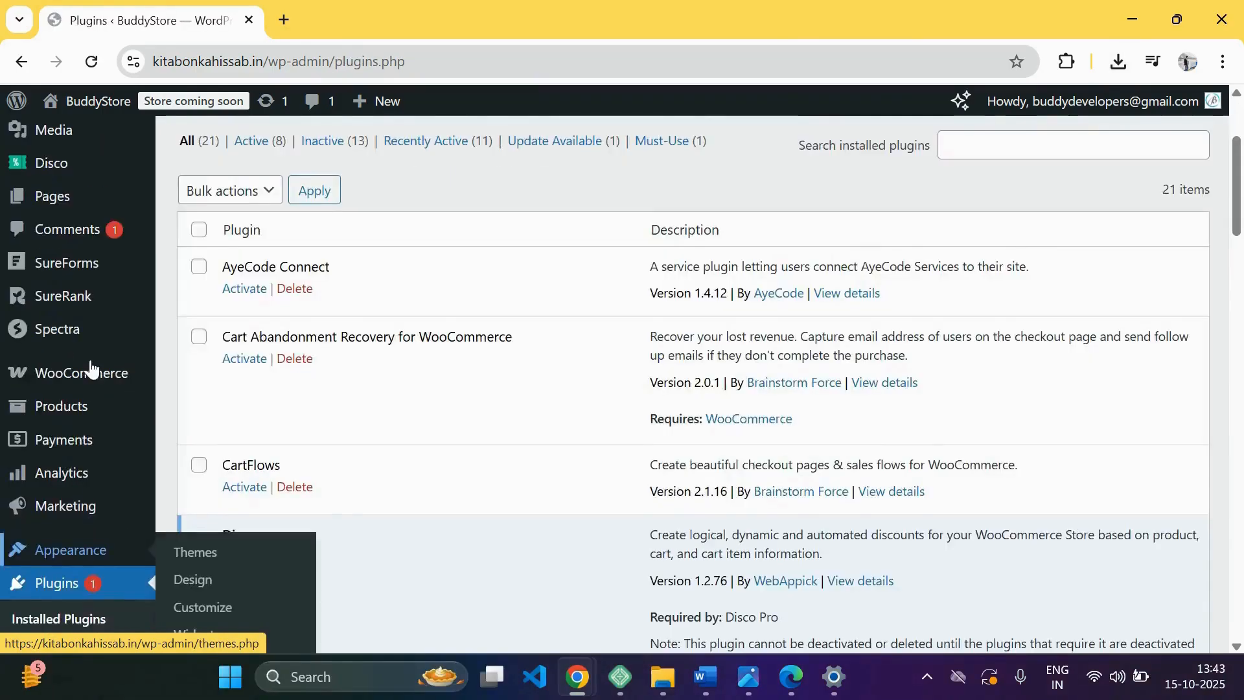
# Open Disco's discount campaigns and start creating a new discount.
pyautogui.scroll(5, 97, 370)
pyautogui.moveTo(60, 333)
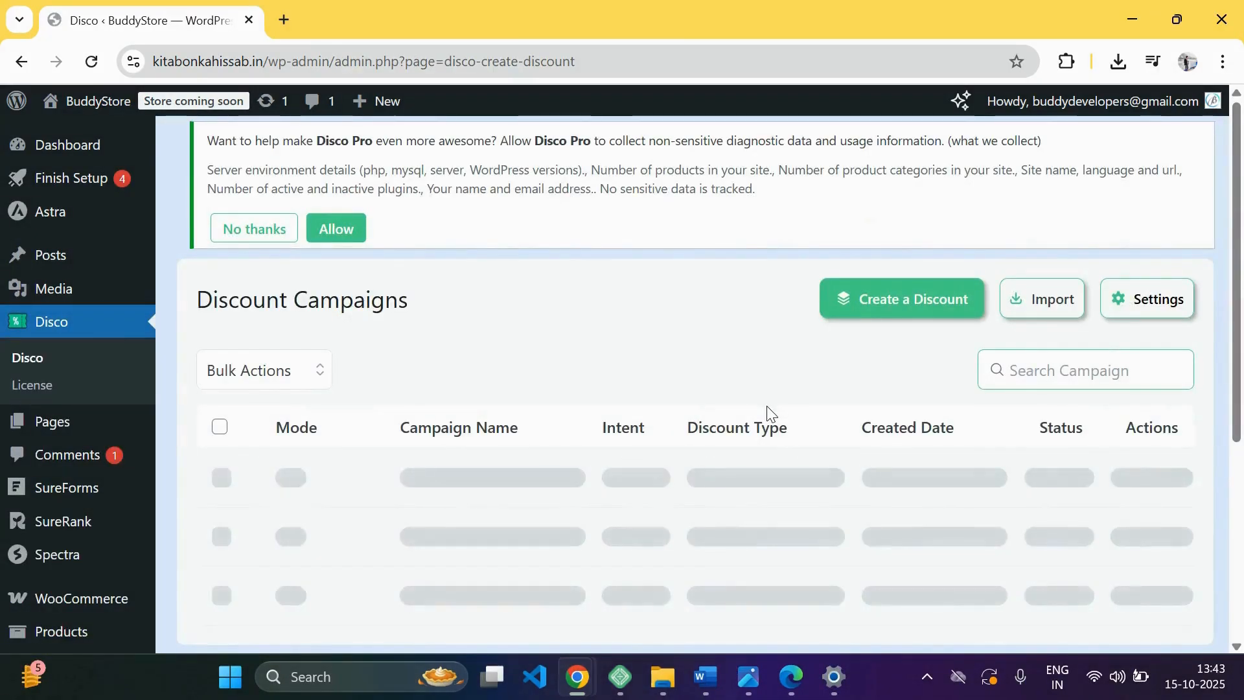
pyautogui.scroll(-3, 767, 409)
pyautogui.scroll(2, 767, 406)
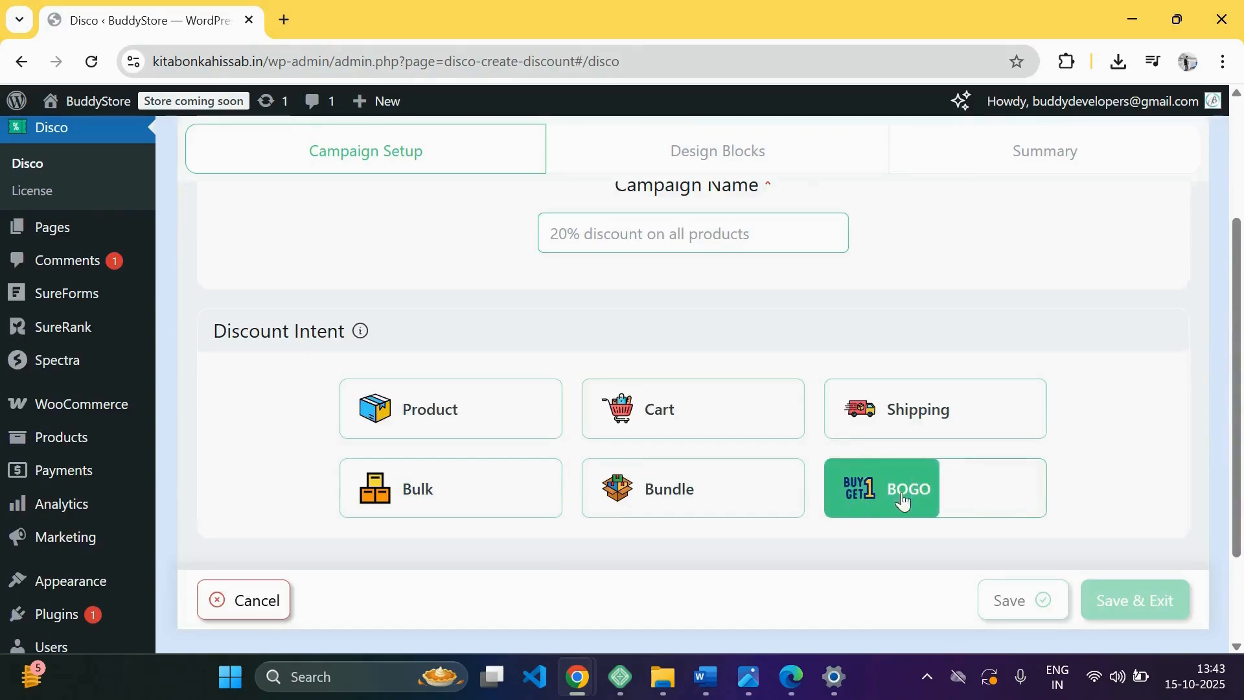
# Look over the available discount intents in the campaign setup, including Cart, Bulk and Bundle.
pyautogui.click(689, 404)
pyautogui.click(455, 484)
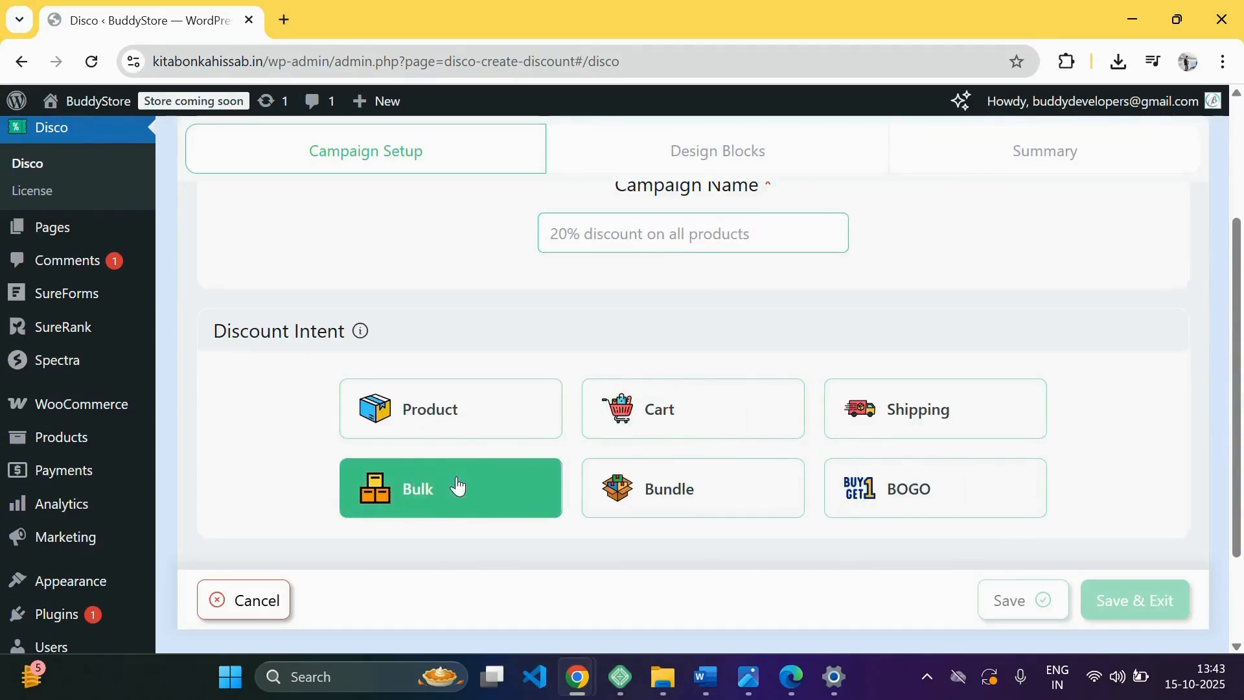
pyautogui.click(700, 490)
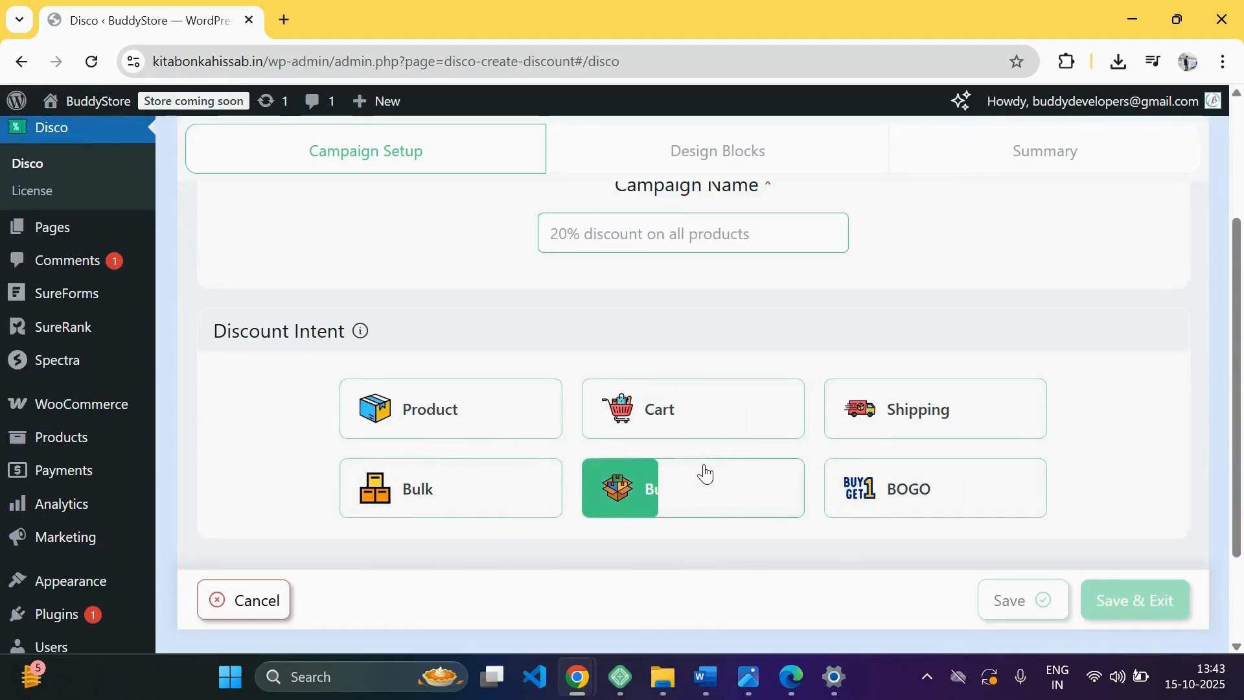
pyautogui.scroll(-3, 707, 475)
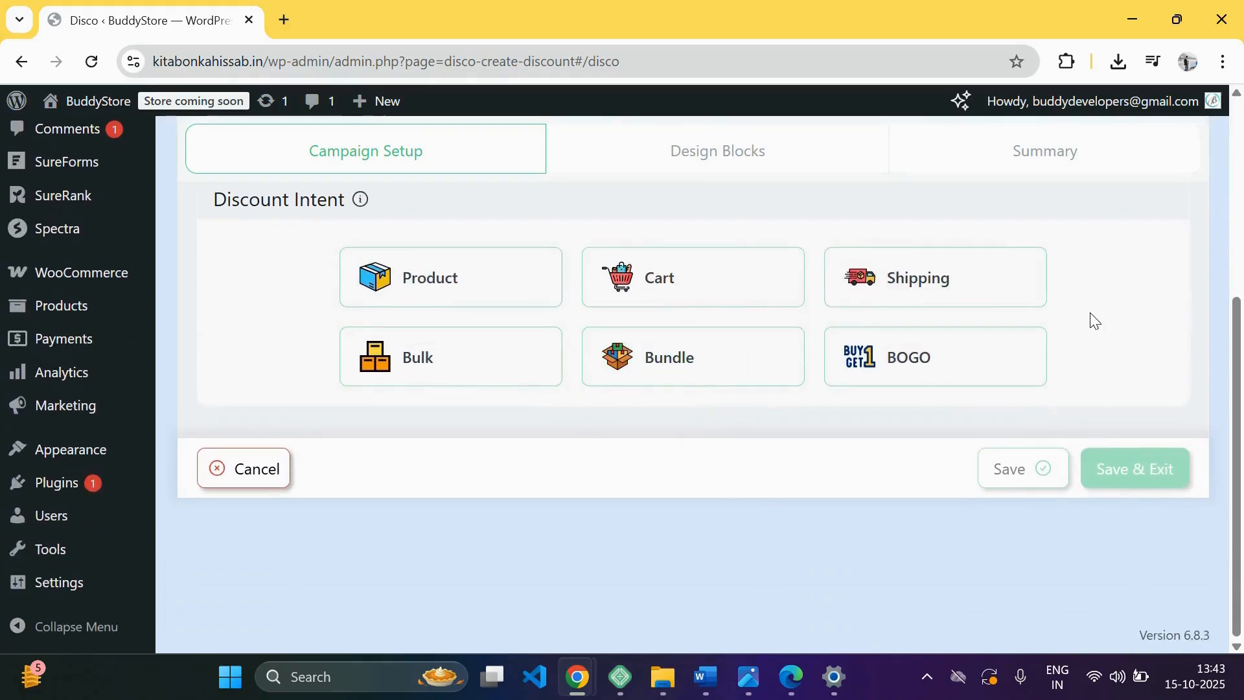
pyautogui.scroll(3, 1092, 320)
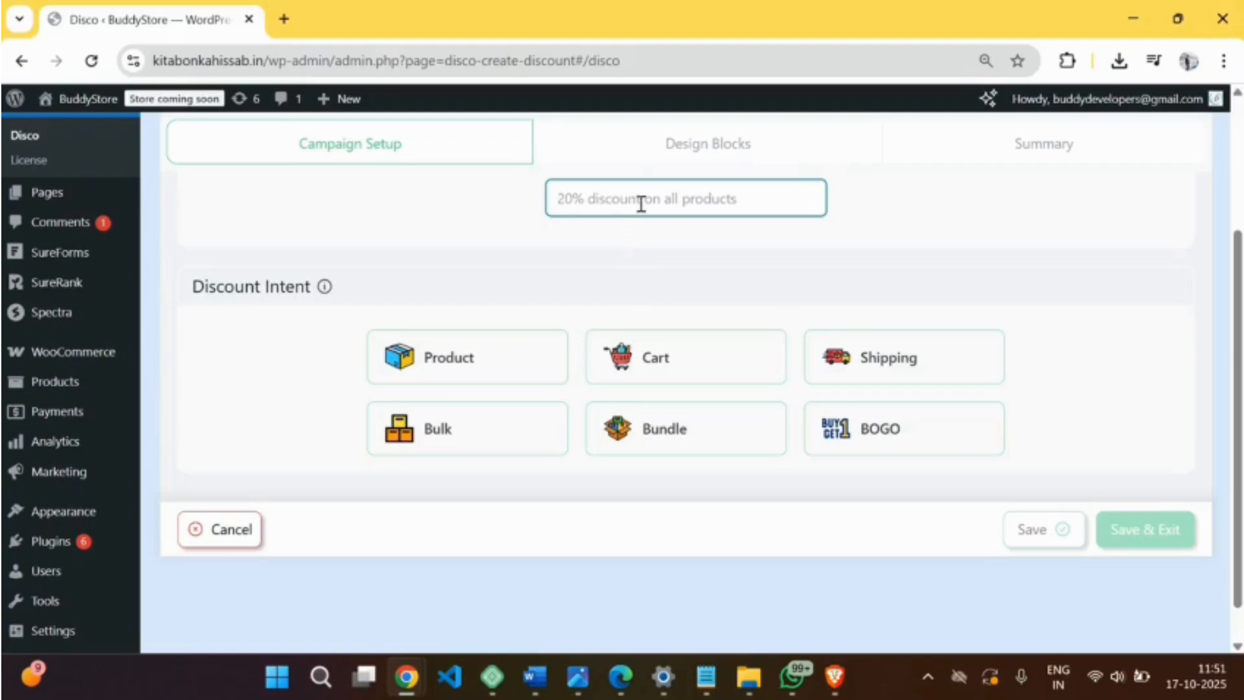
# Name the campaign "20% off on diwali" and choose the Product discount intent.
pyautogui.write('20% off')
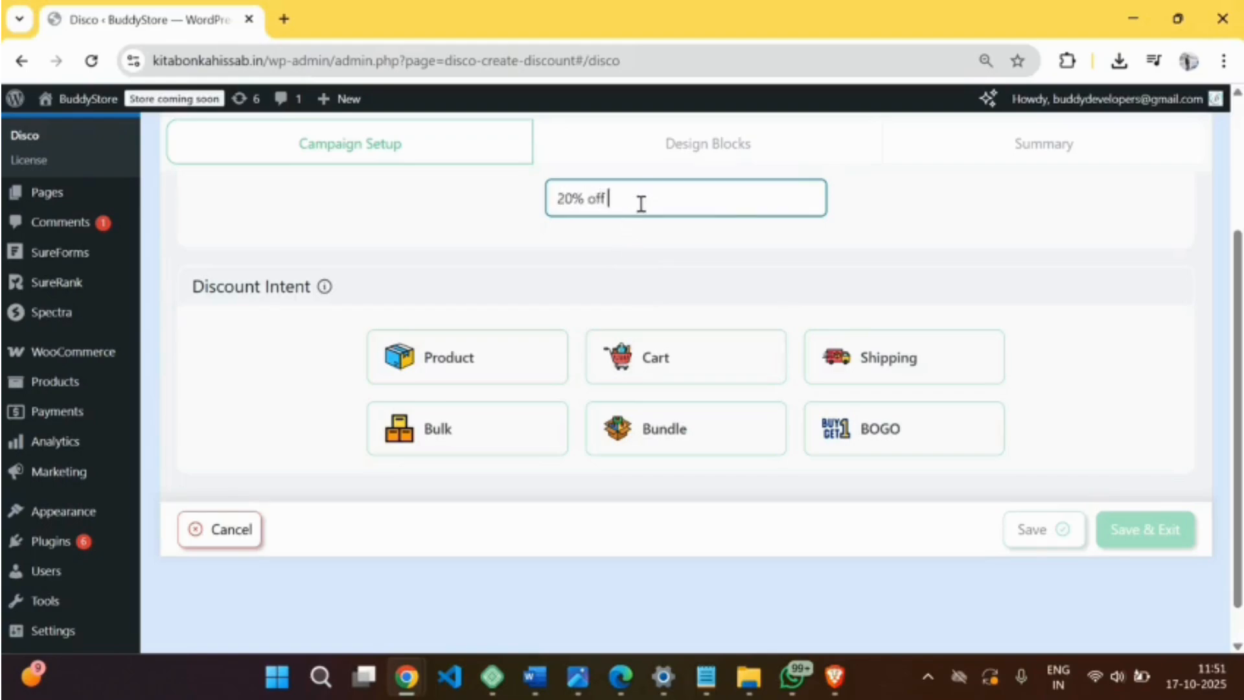
pyautogui.write(' on diwali')
pyautogui.scroll(-3, 465, 310)
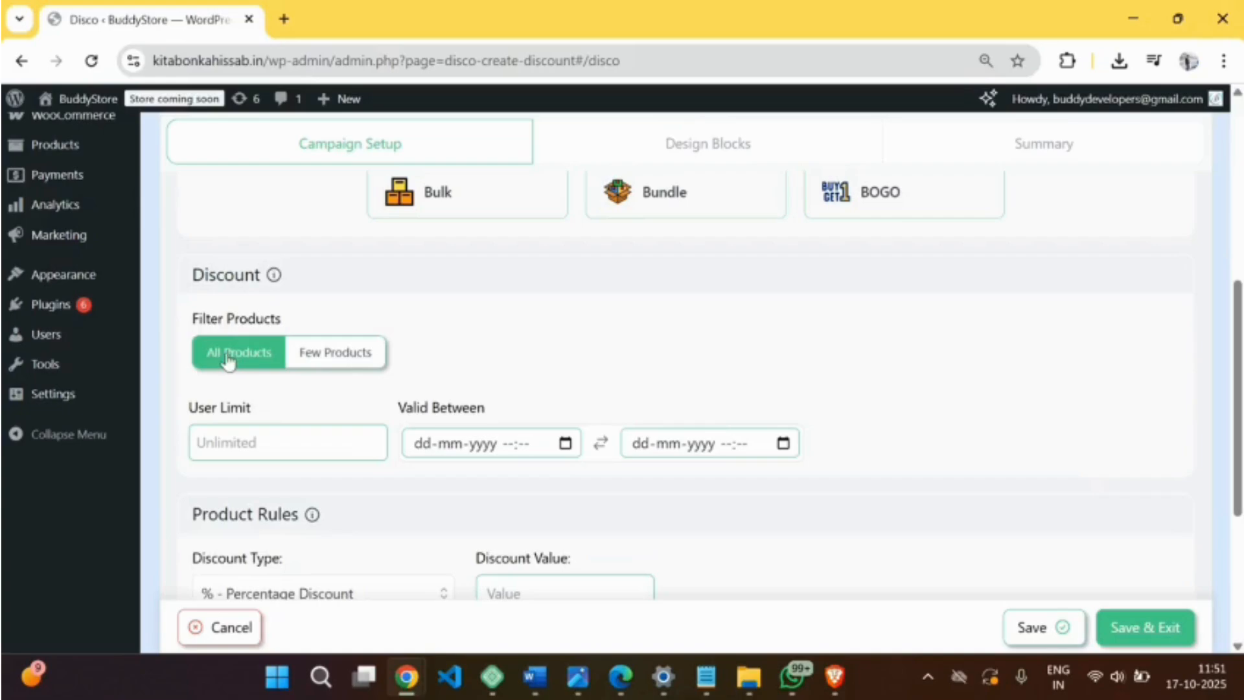
pyautogui.click(266, 439)
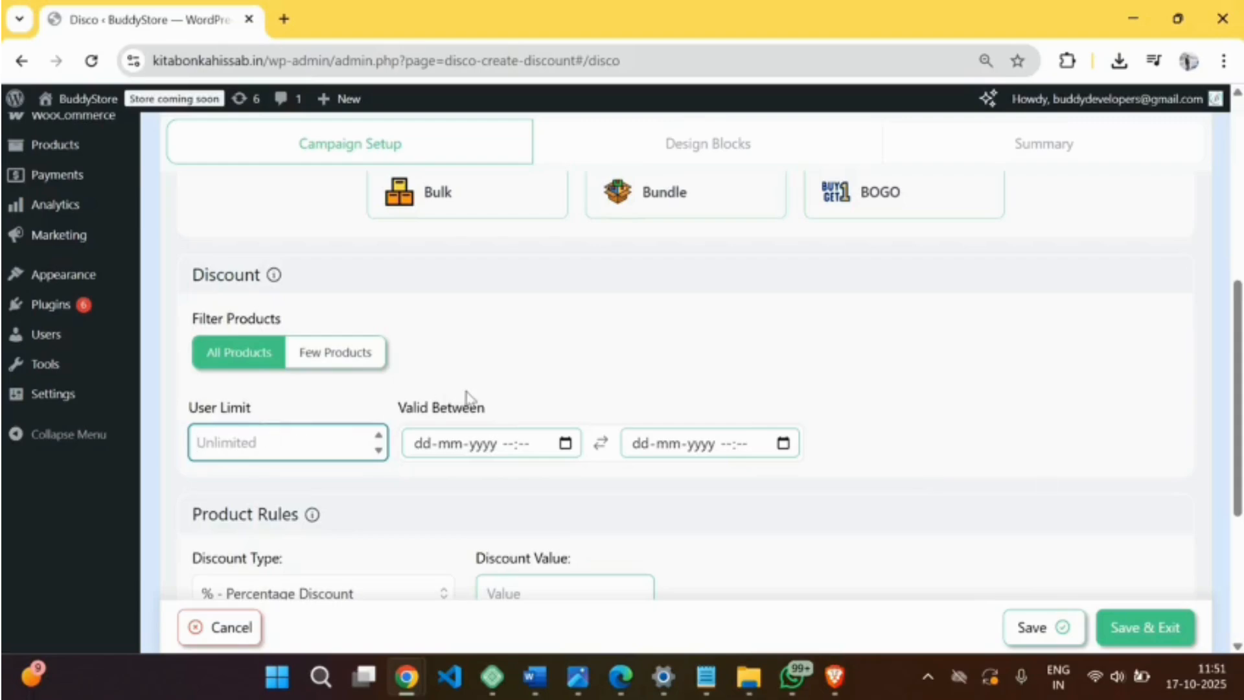
pyautogui.click(565, 452)
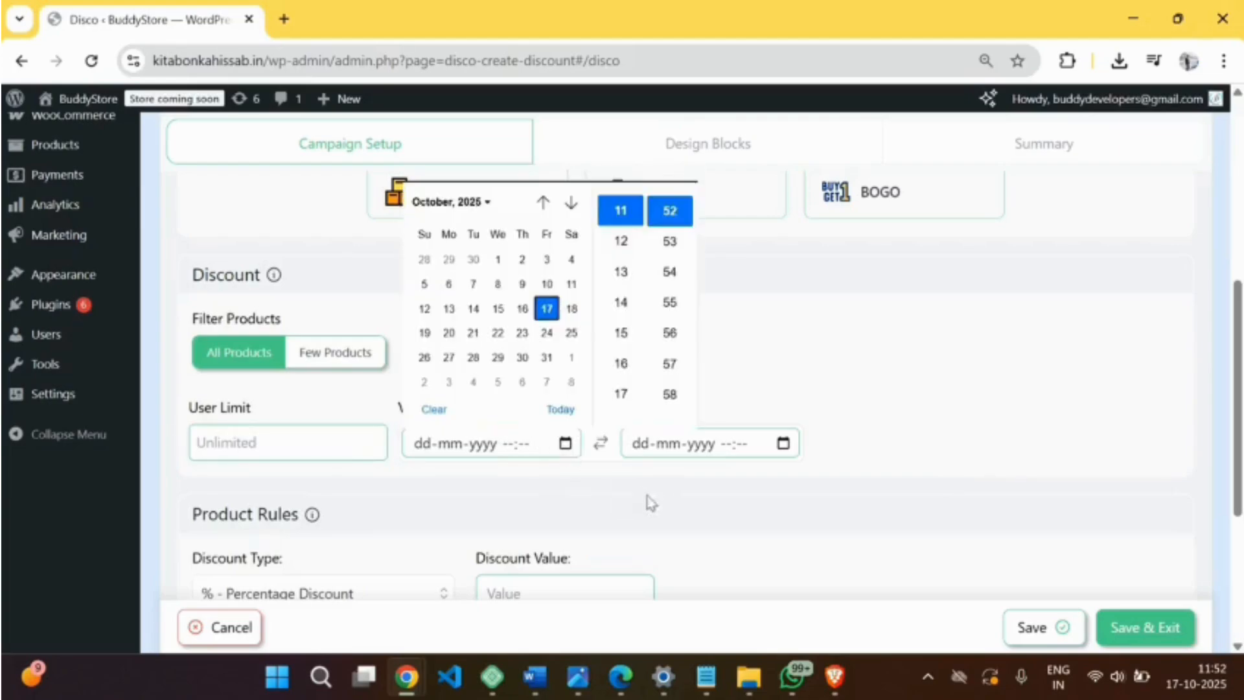
pyautogui.click(547, 308)
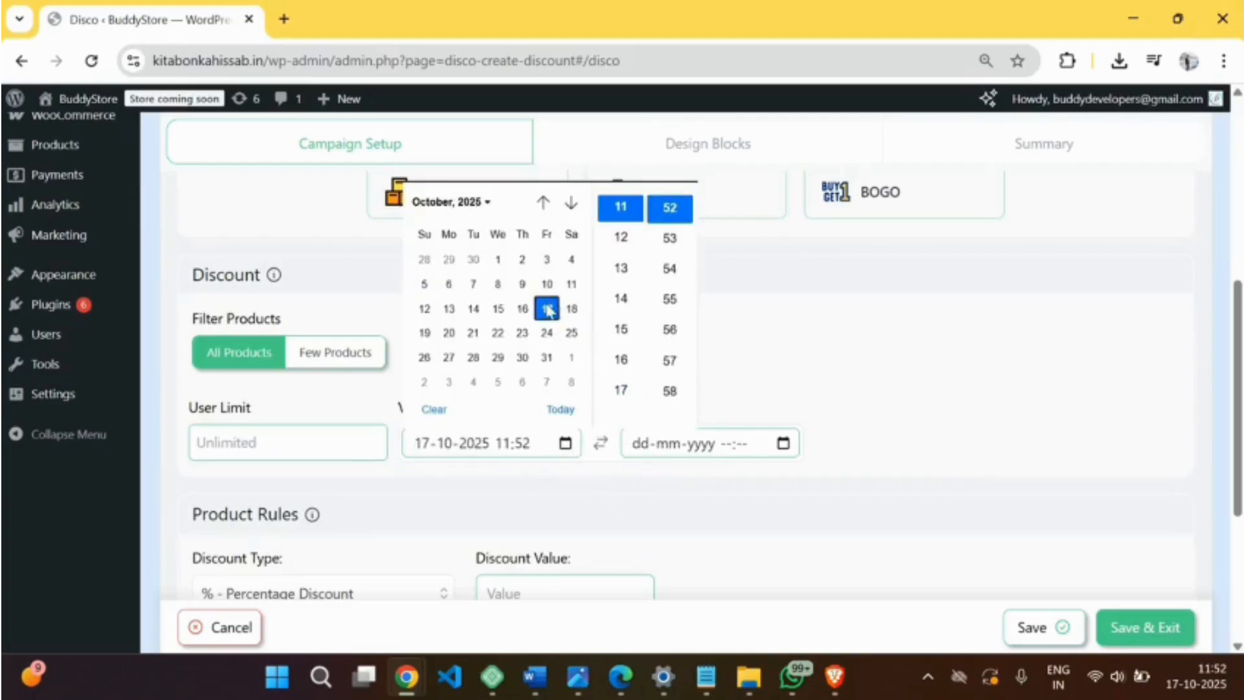
pyautogui.click(782, 442)
pyautogui.click(740, 333)
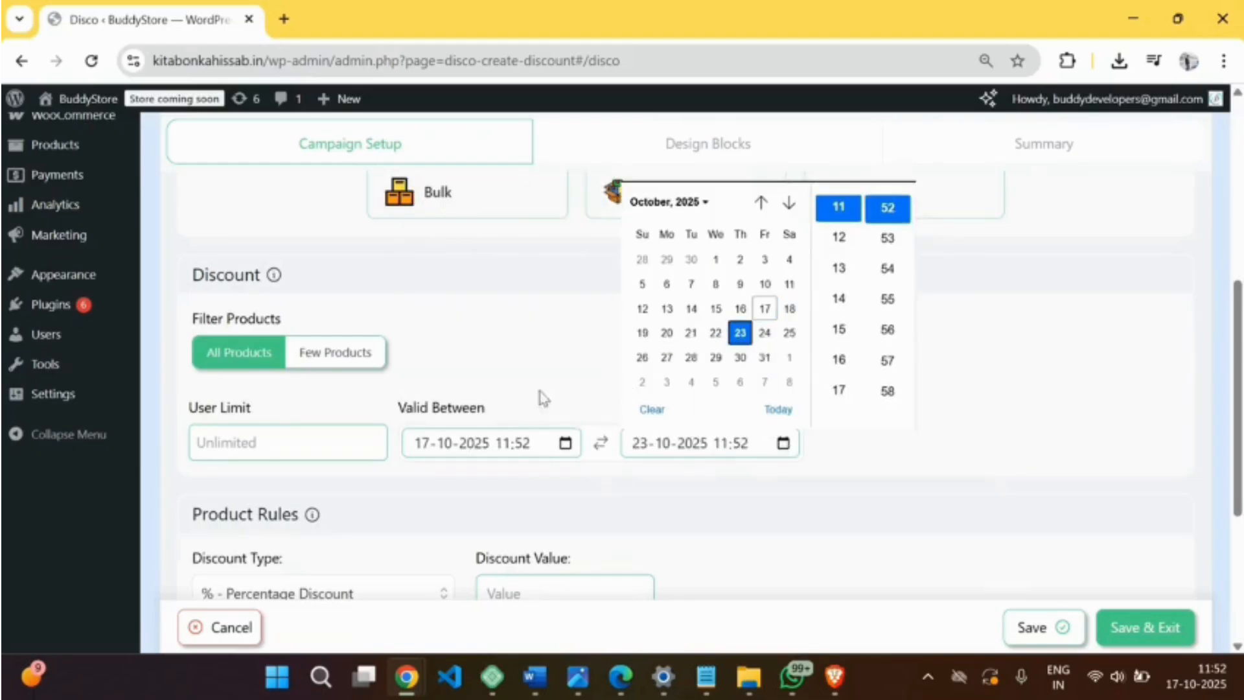
# Set the percentage discount value to 20 in the product rules, then save the campaign and exit.
pyautogui.scroll(-2, 395, 453)
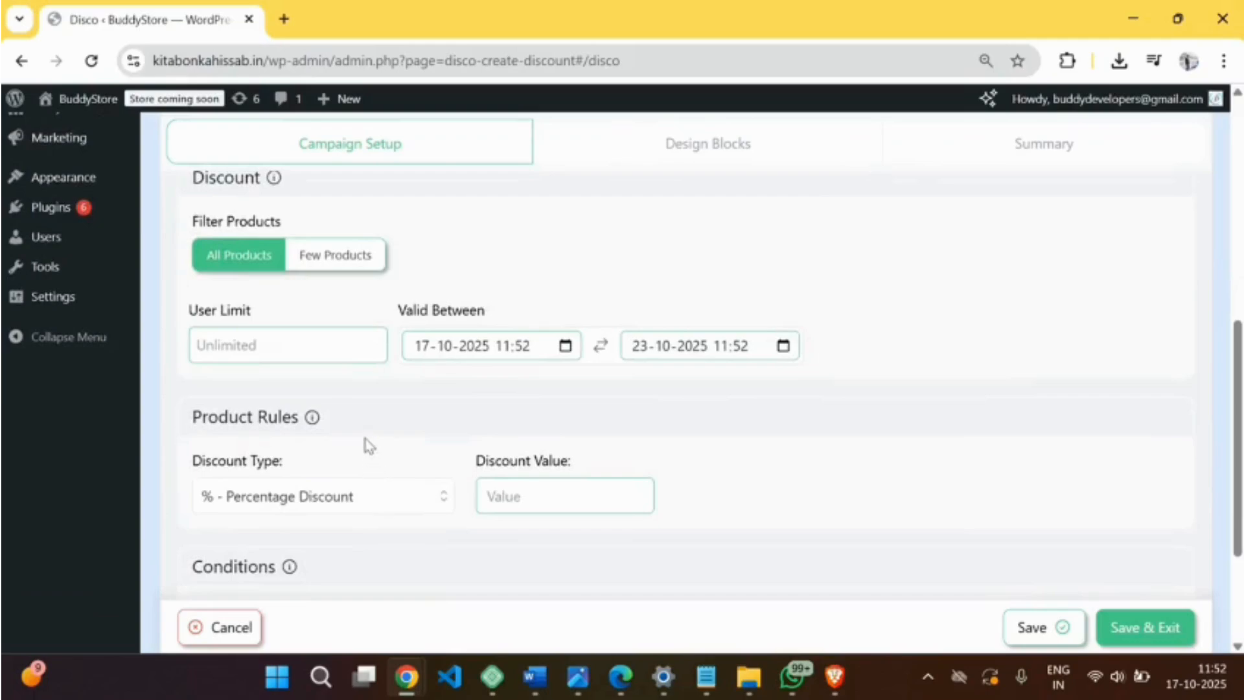
pyautogui.click(541, 491)
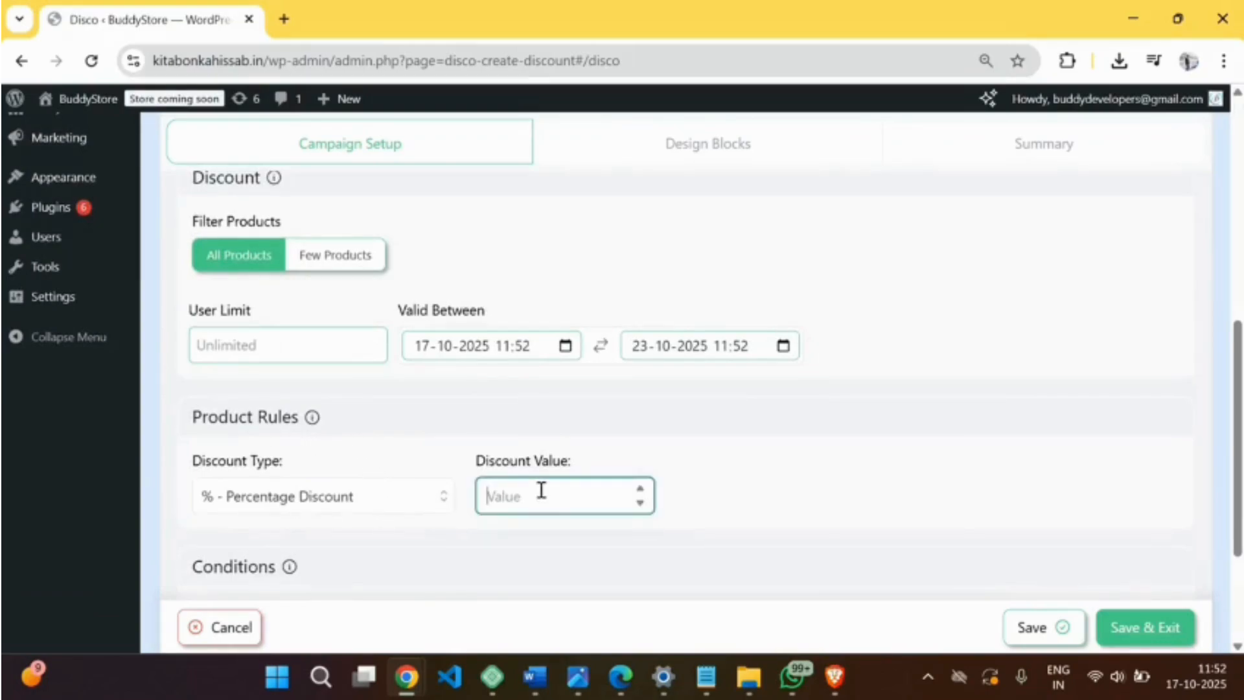
pyautogui.write('20')
pyautogui.scroll(-3, 1030, 418)
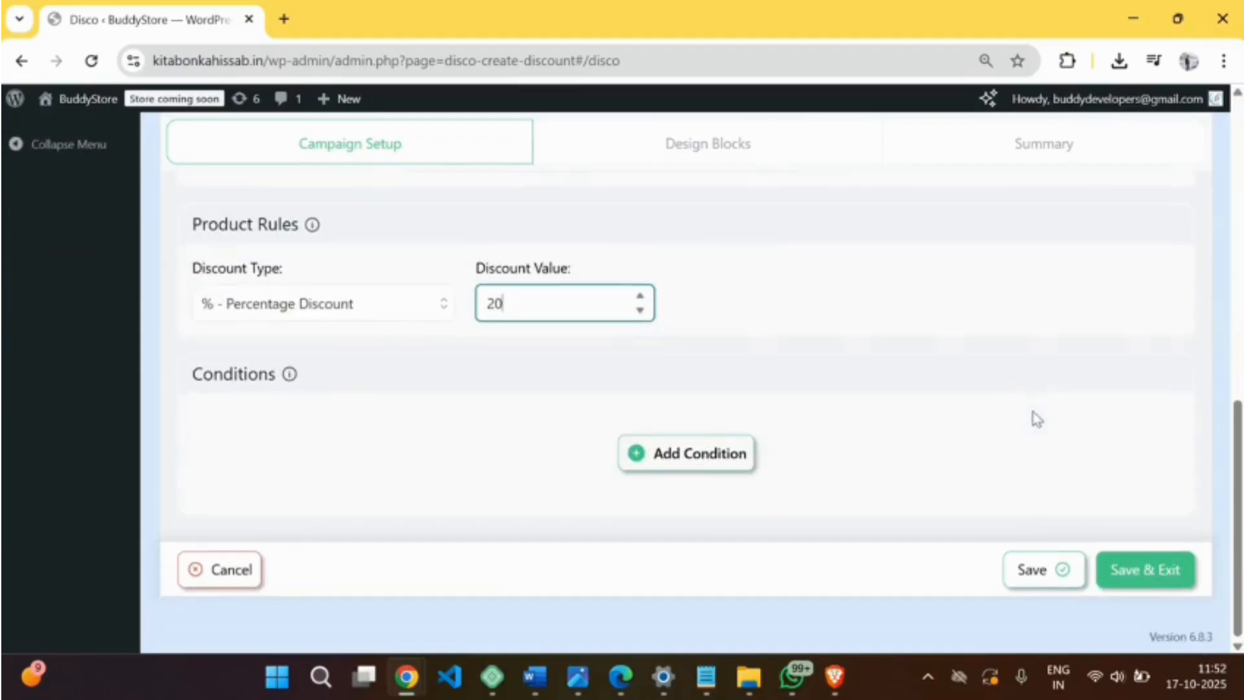
pyautogui.click(1141, 574)
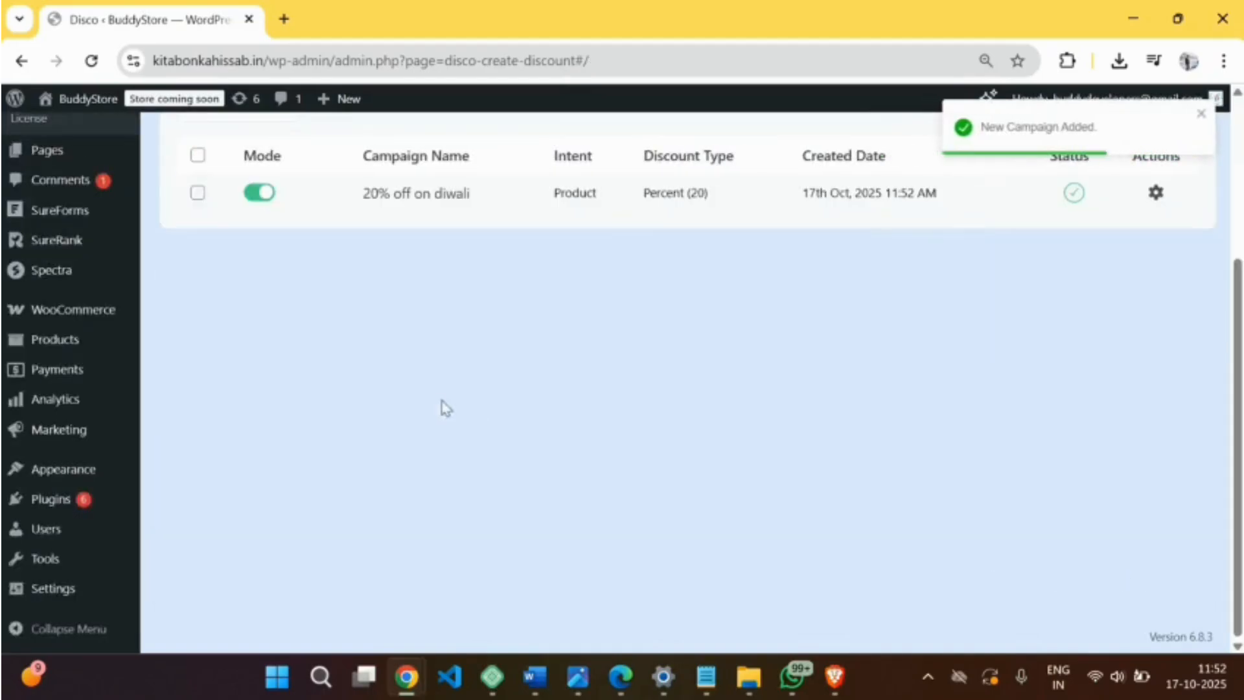
# Open the store in a new tab and examine the product prices on its Shop page.
pyautogui.rightClick(72, 100)
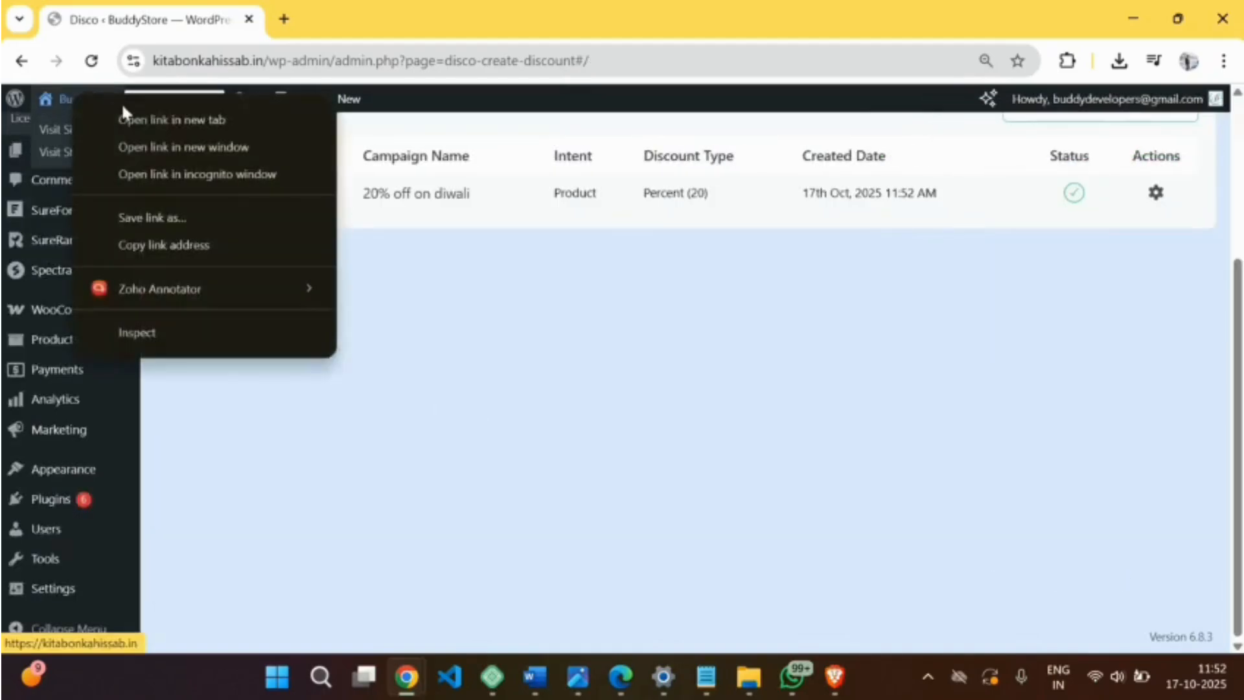
pyautogui.click(124, 118)
pyautogui.click(382, 20)
pyautogui.moveTo(846, 159)
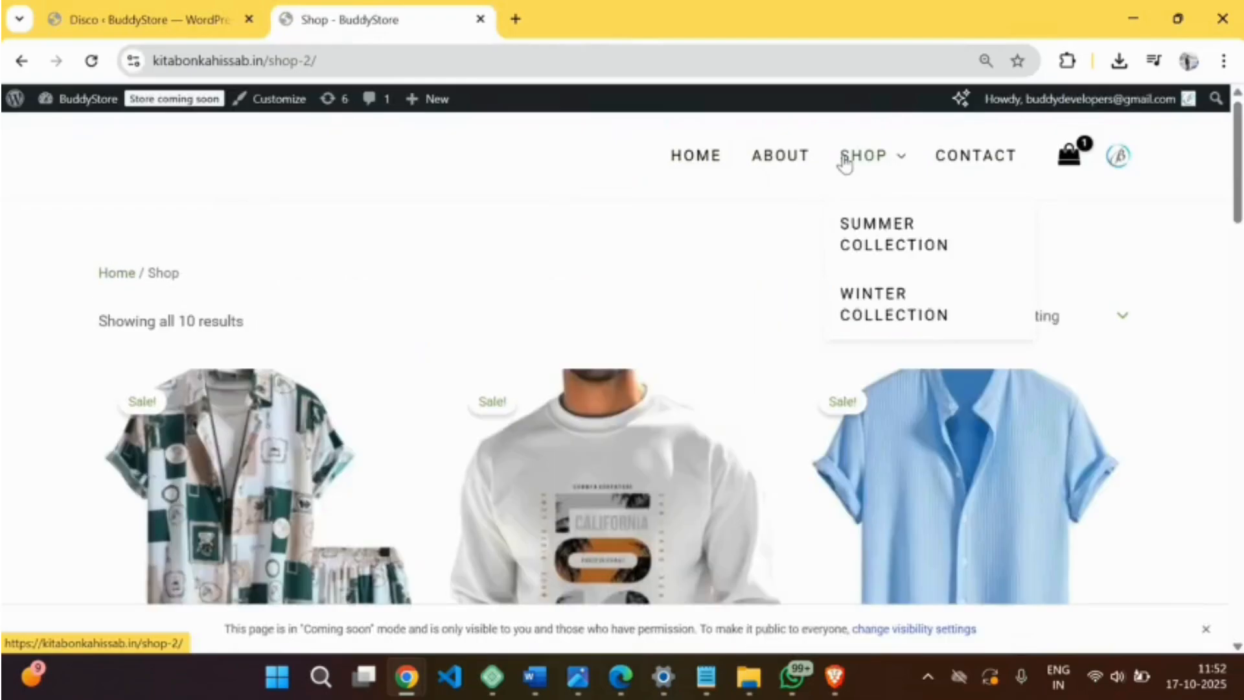
pyautogui.scroll(-6, 658, 269)
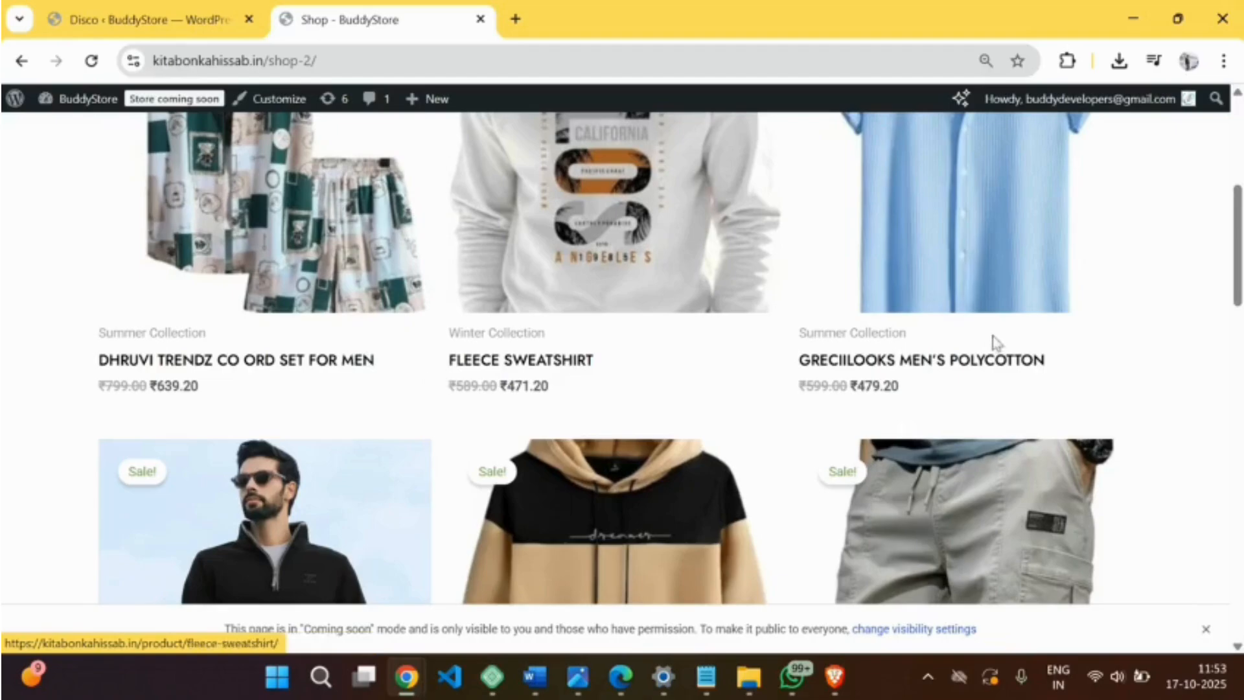
# Reopen the Shop page from the store's home page to recheck the sale prices, and return to the Disco campaign list.
pyautogui.scroll(5, 994, 342)
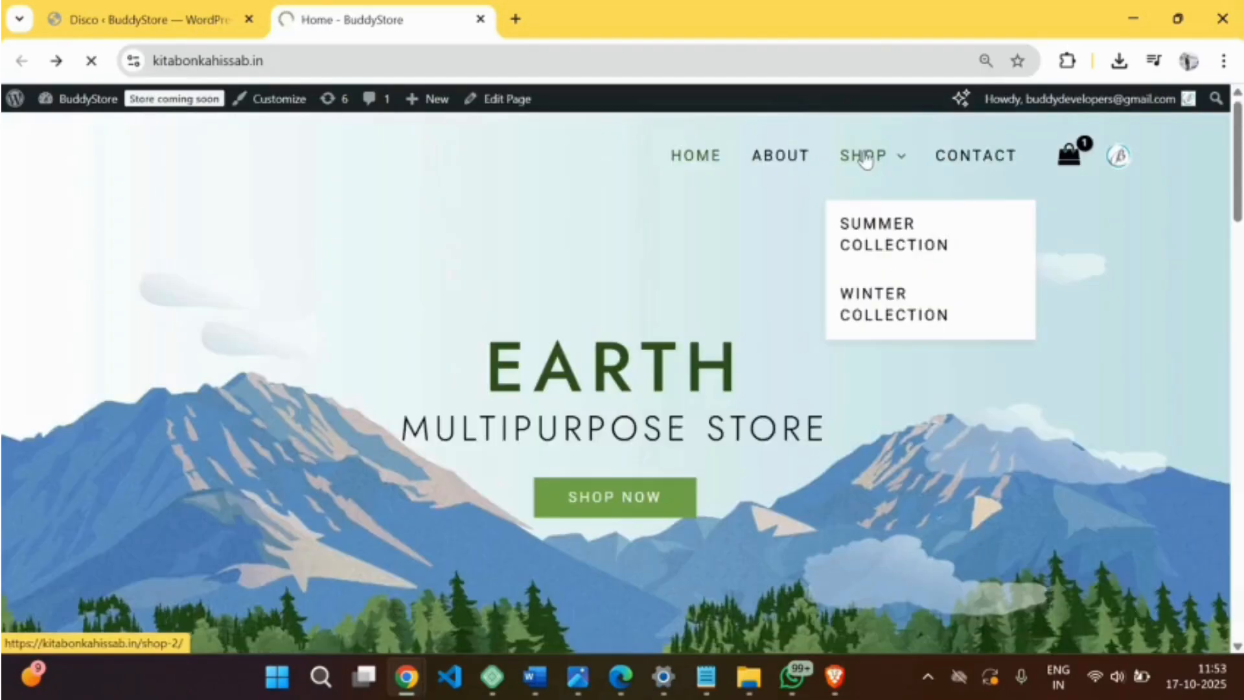
pyautogui.click(863, 159)
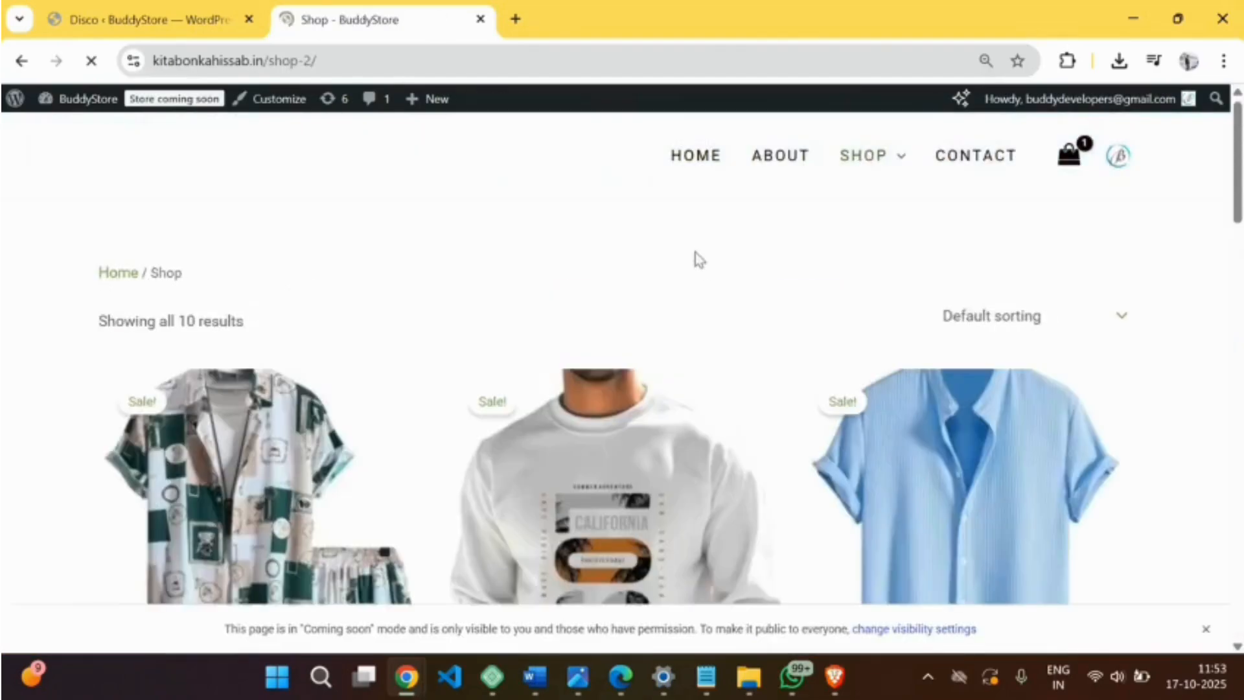
pyautogui.scroll(-5, 752, 330)
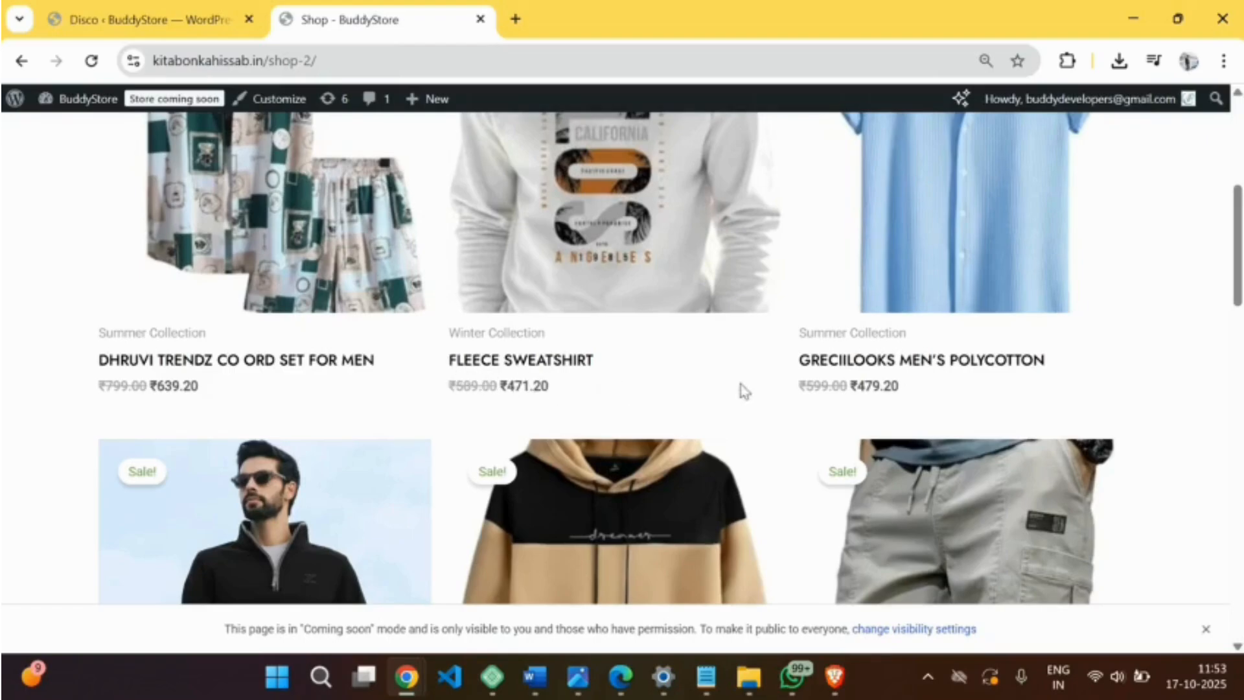
pyautogui.scroll(-1, 744, 392)
pyautogui.scroll(-2, 744, 391)
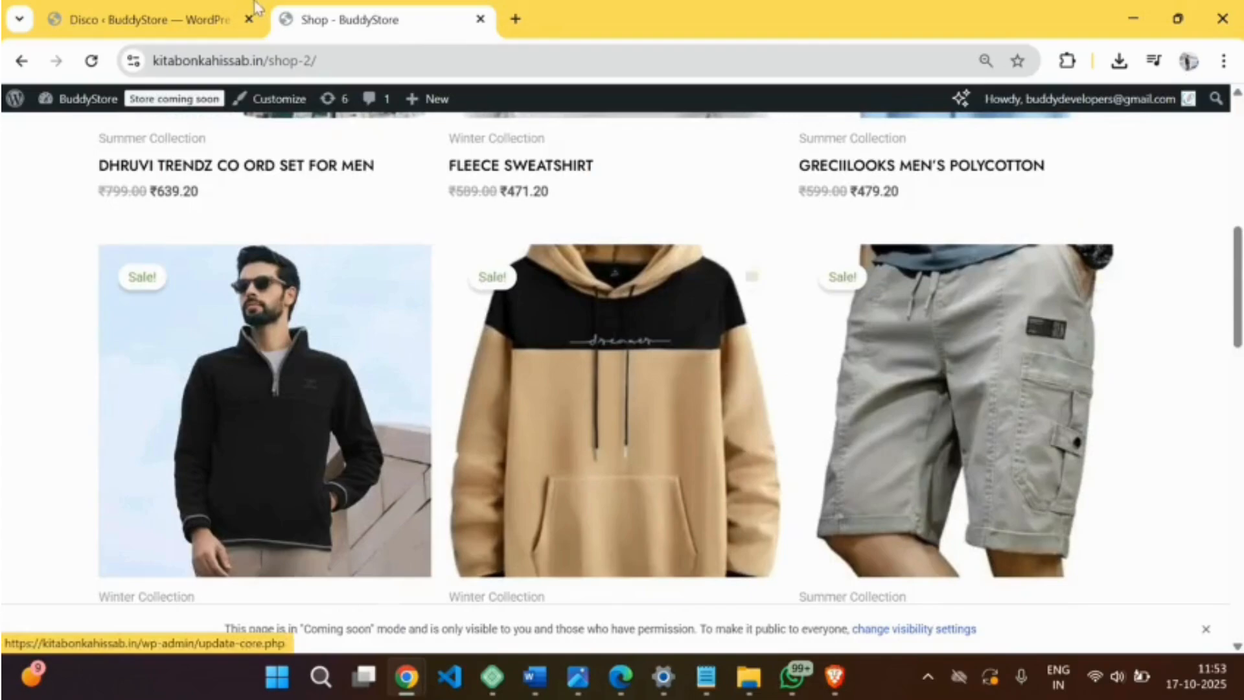
pyautogui.click(169, 19)
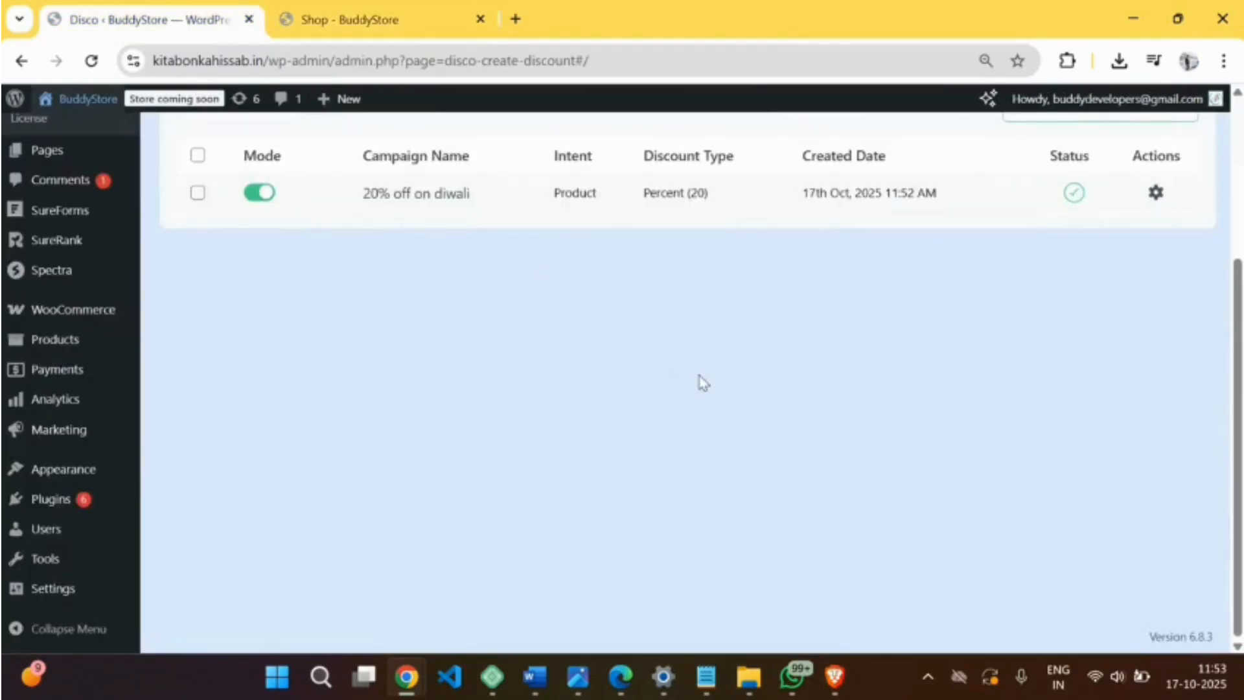
# Switch off the "20% off on diwali" campaign and start creating a new discount campaign.
pyautogui.scroll(3, 354, 361)
pyautogui.click(261, 388)
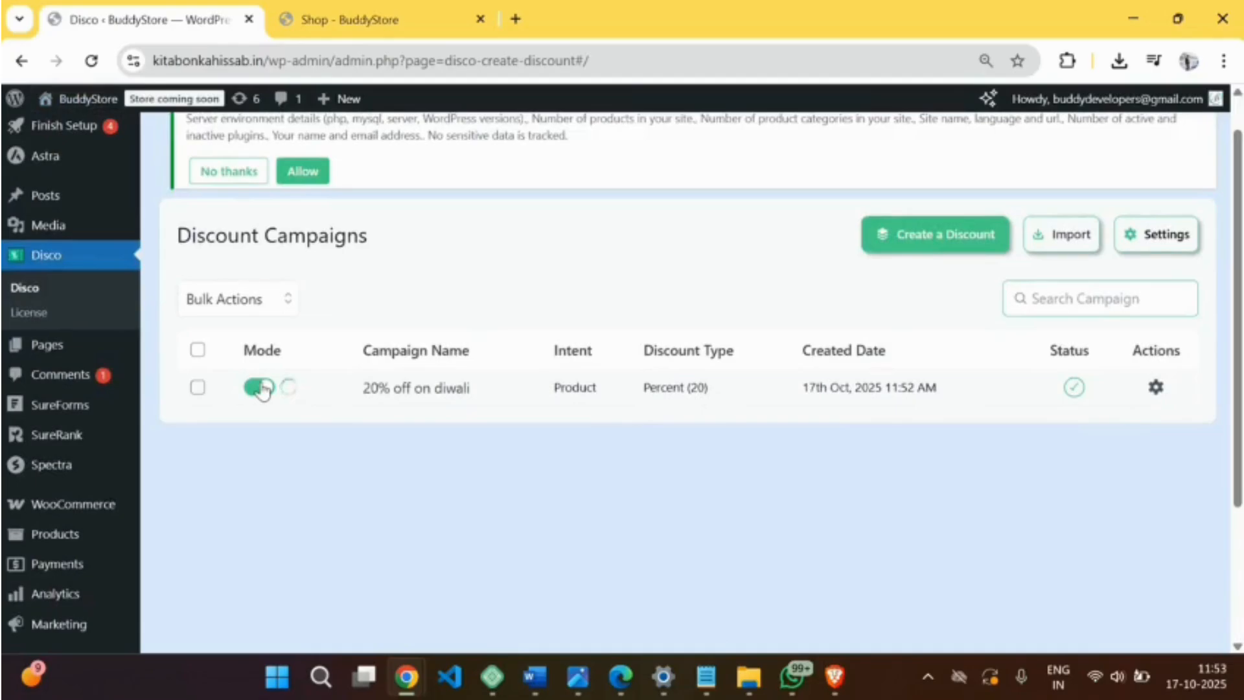
pyautogui.click(911, 236)
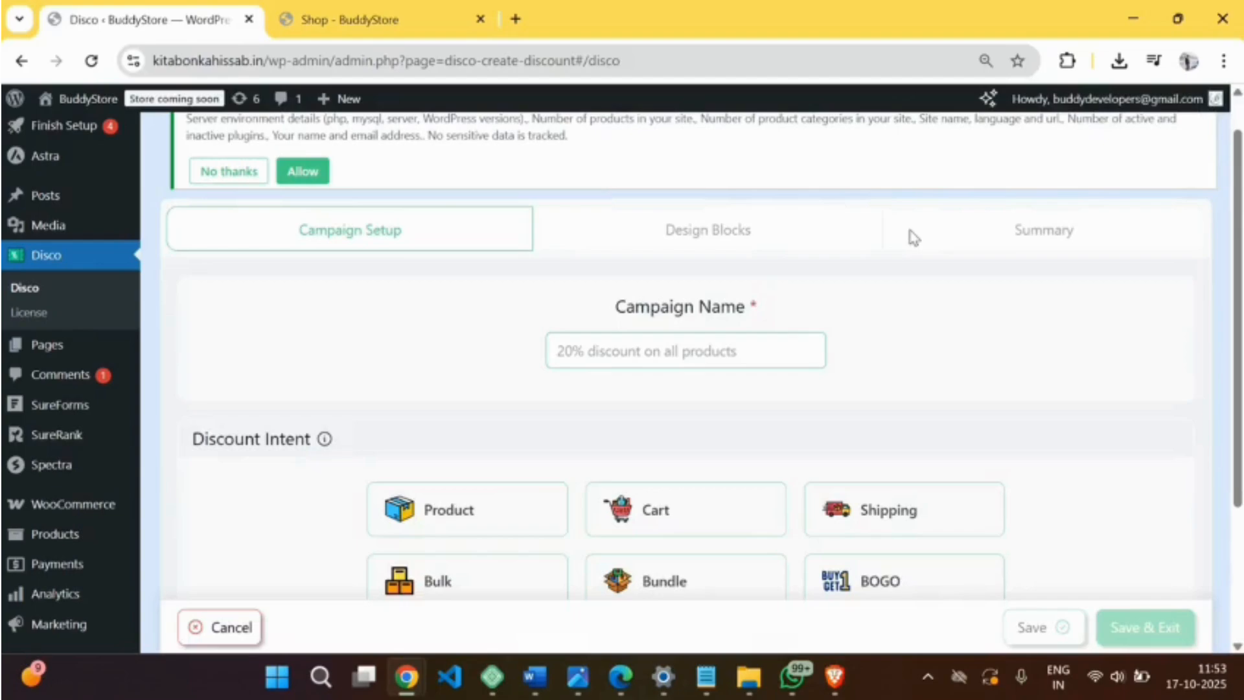
# Name the campaign "20% discount on winter collection" and choose Product as its discount intent.
pyautogui.click(644, 350)
pyautogui.write('20% discount on w')
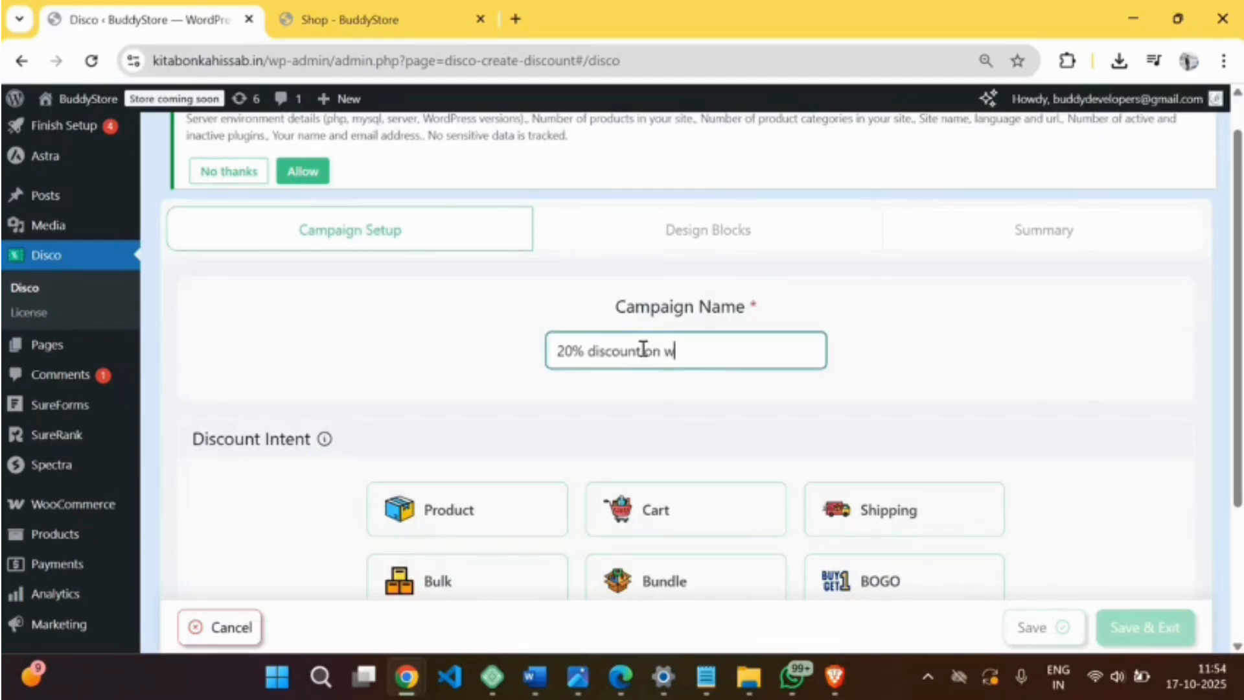
pyautogui.write('inter collection')
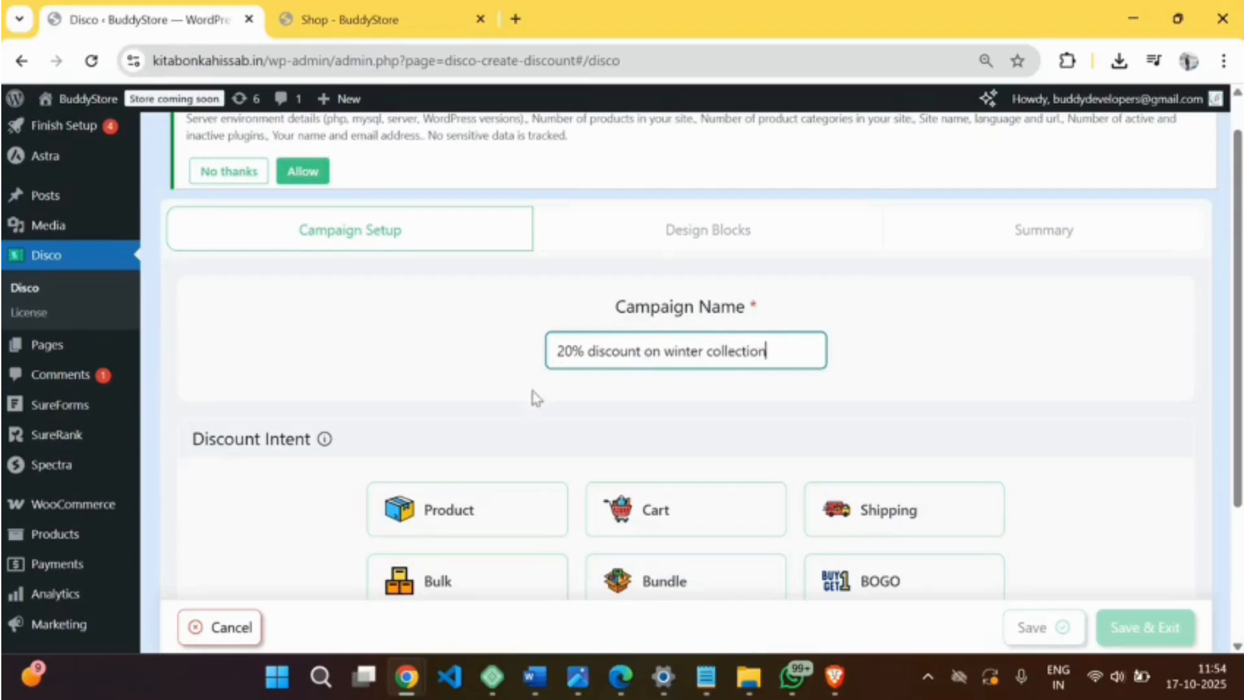
pyautogui.click(461, 515)
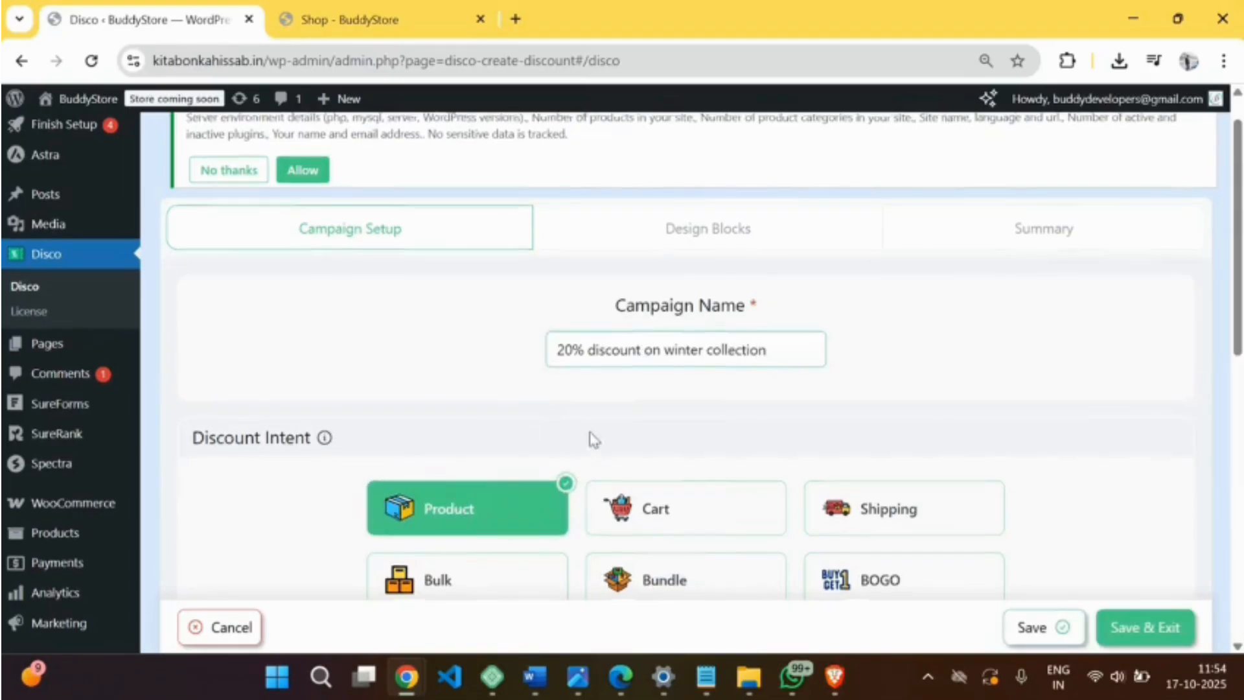
# Set the product rule to a percentage discount with a value of 20.
pyautogui.scroll(-5, 239, 439)
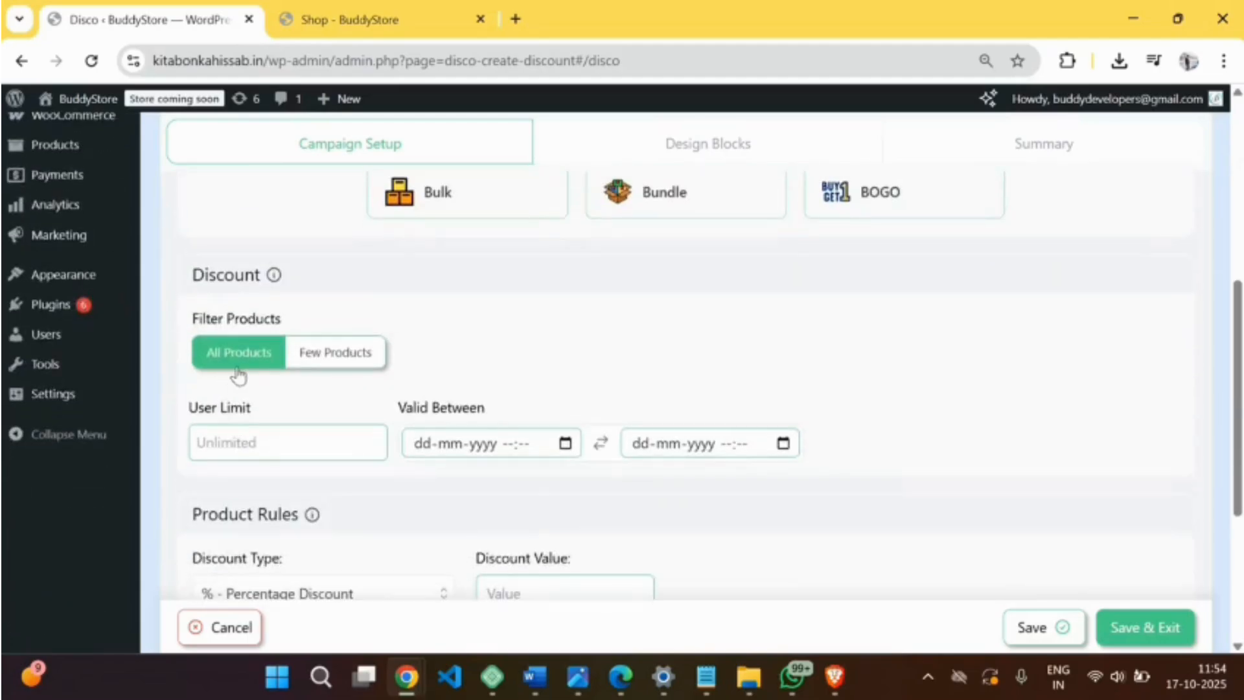
pyautogui.scroll(-3, 342, 378)
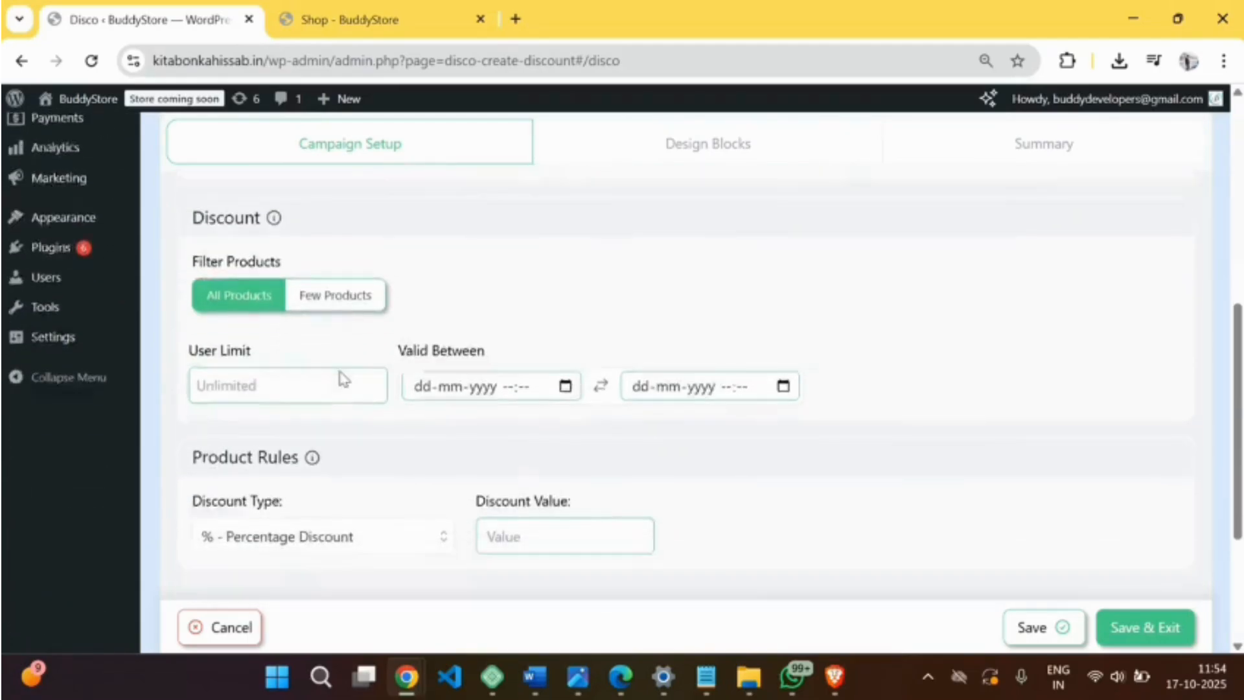
pyautogui.click(275, 403)
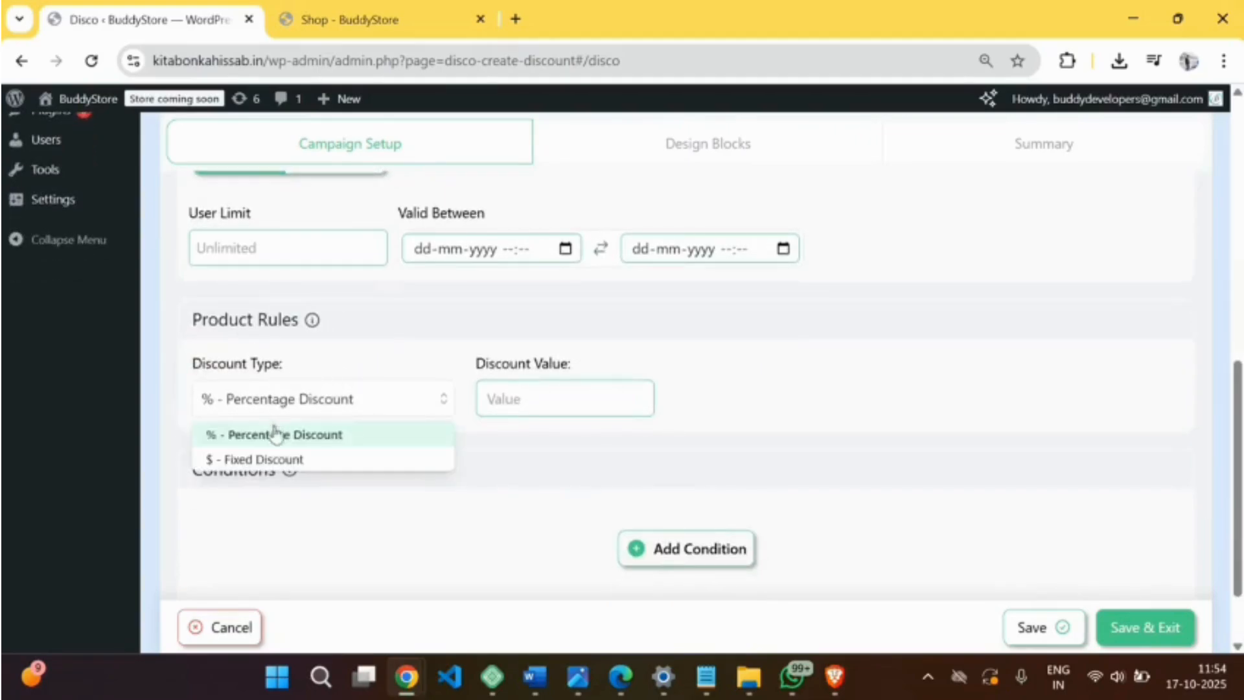
pyautogui.click(277, 436)
pyautogui.click(512, 400)
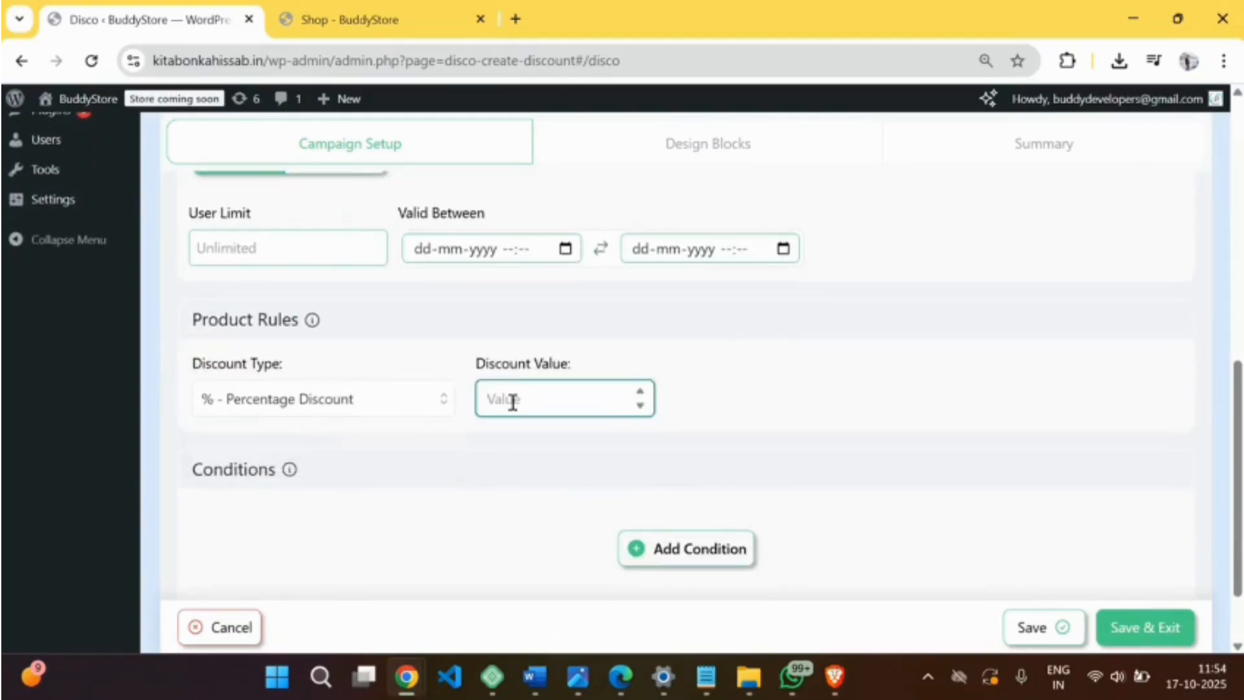
pyautogui.write('20')
# Add a condition limiting the discount to Categories in list "Winter Collection", then save the campaign and exit.
pyautogui.scroll(-2, 306, 361)
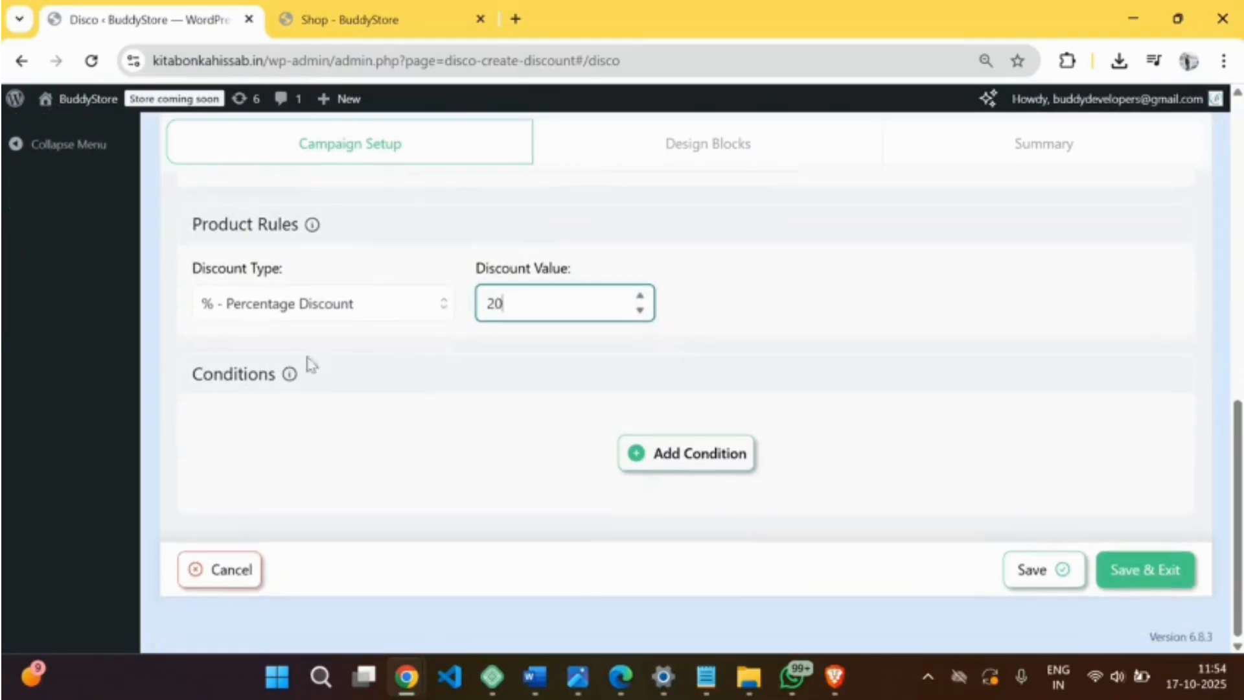
pyautogui.click(672, 465)
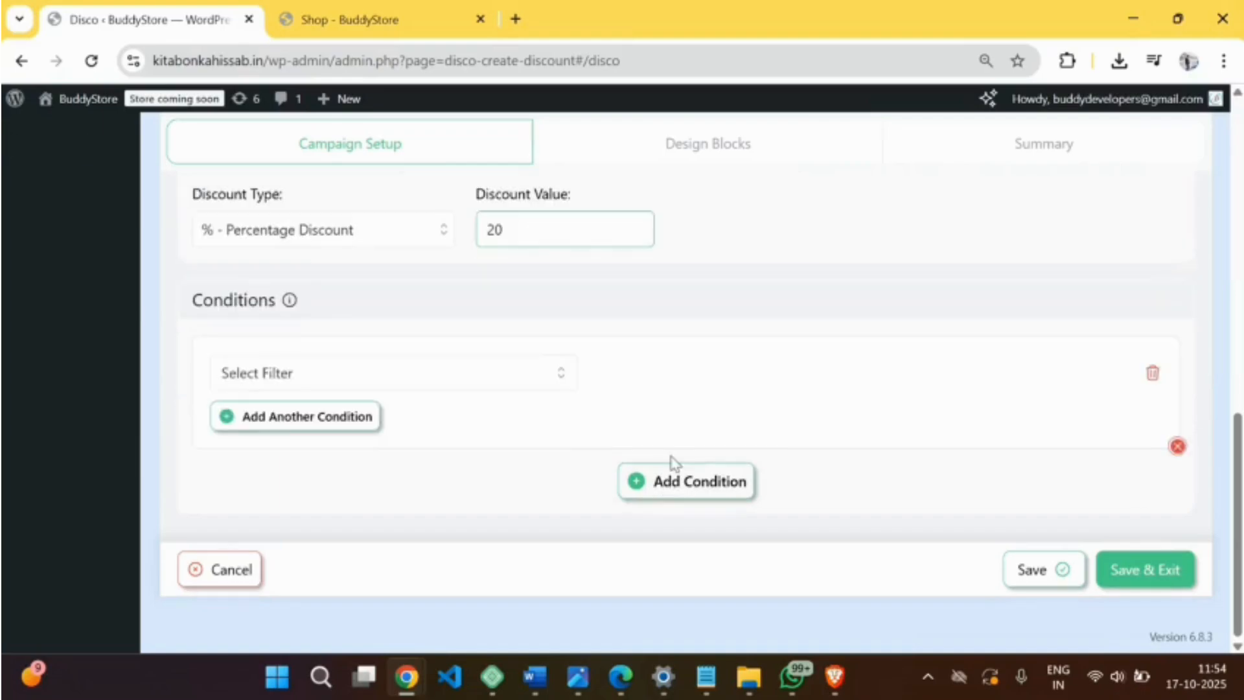
pyautogui.click(319, 381)
pyautogui.click(301, 580)
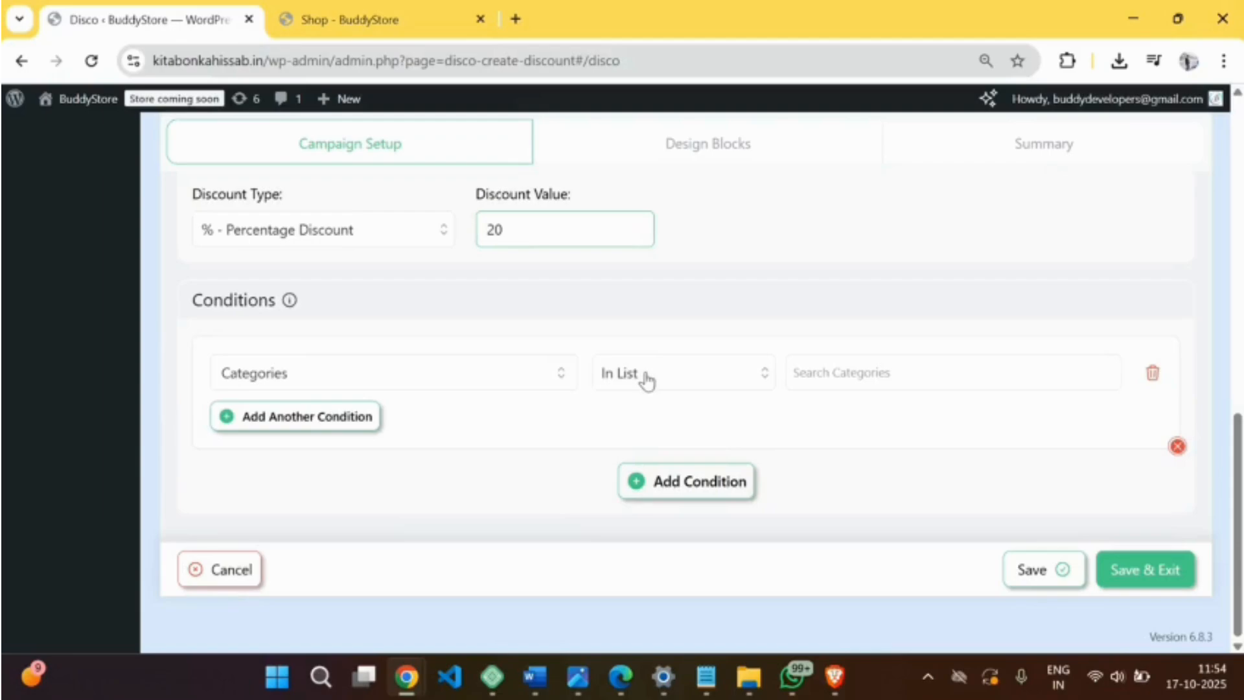
pyautogui.click(836, 372)
pyautogui.write('winter')
pyautogui.click(882, 423)
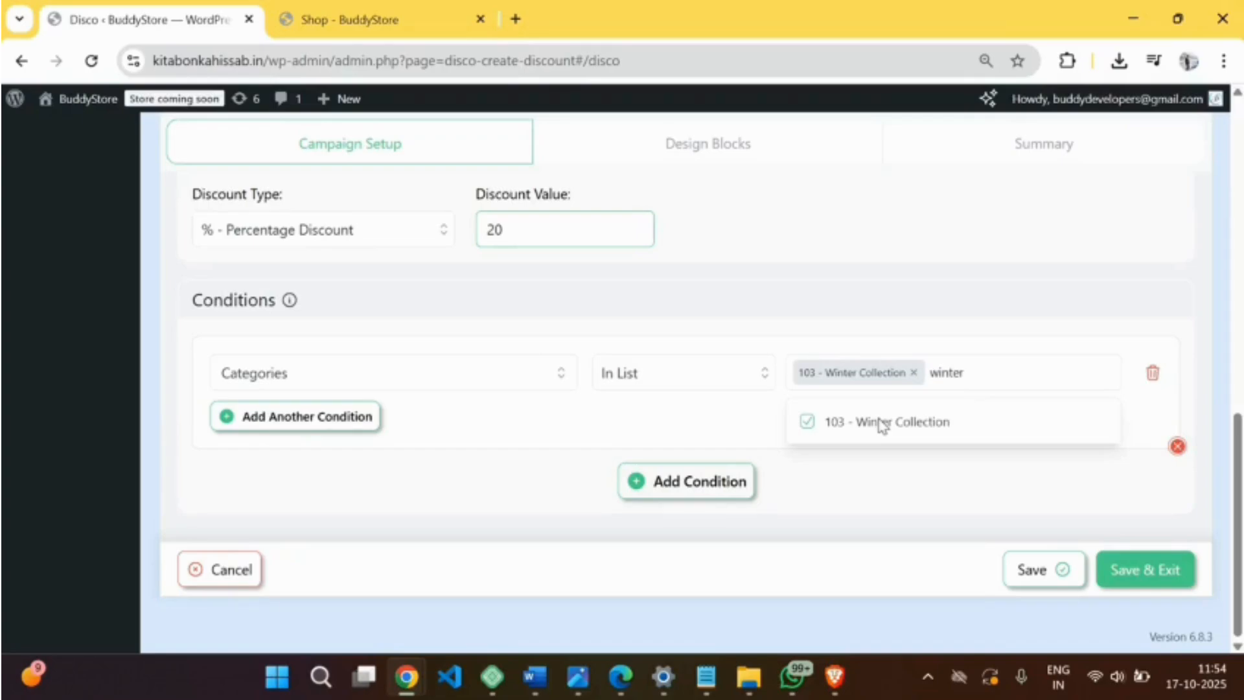
pyautogui.click(1146, 574)
pyautogui.click(1147, 577)
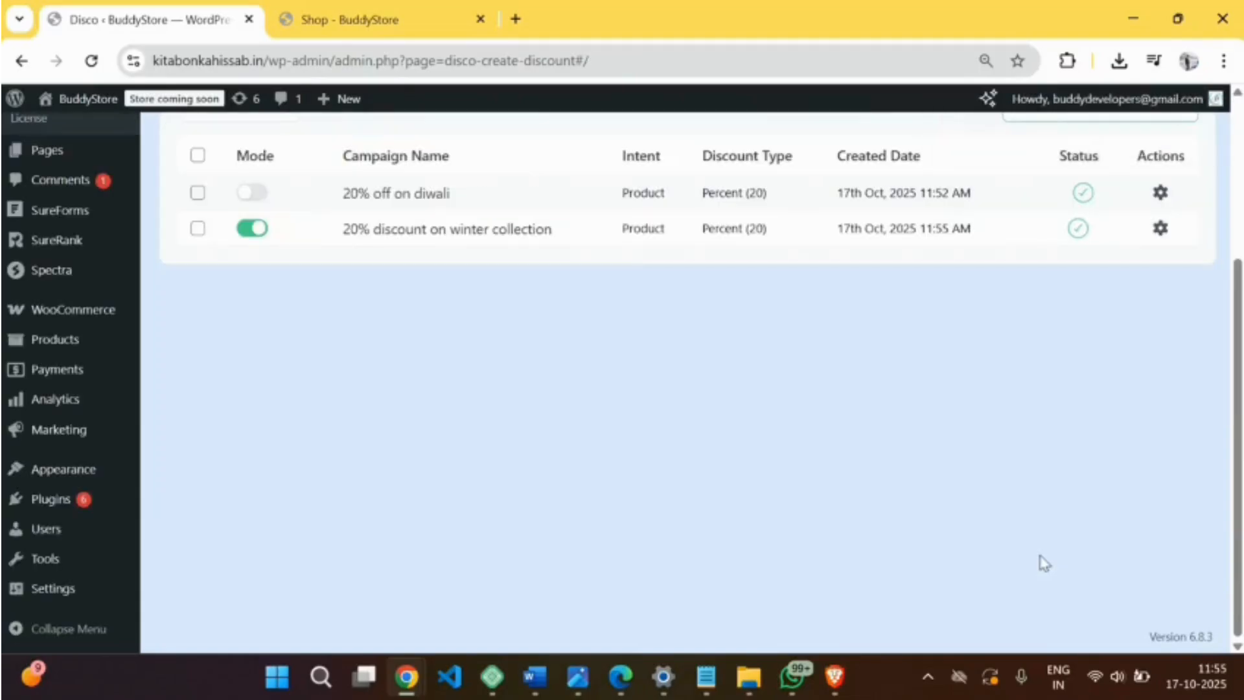
# Open the Winter Collection category in the store and examine its product prices.
pyautogui.click(363, 20)
pyautogui.scroll(3, 778, 269)
pyautogui.moveTo(864, 191)
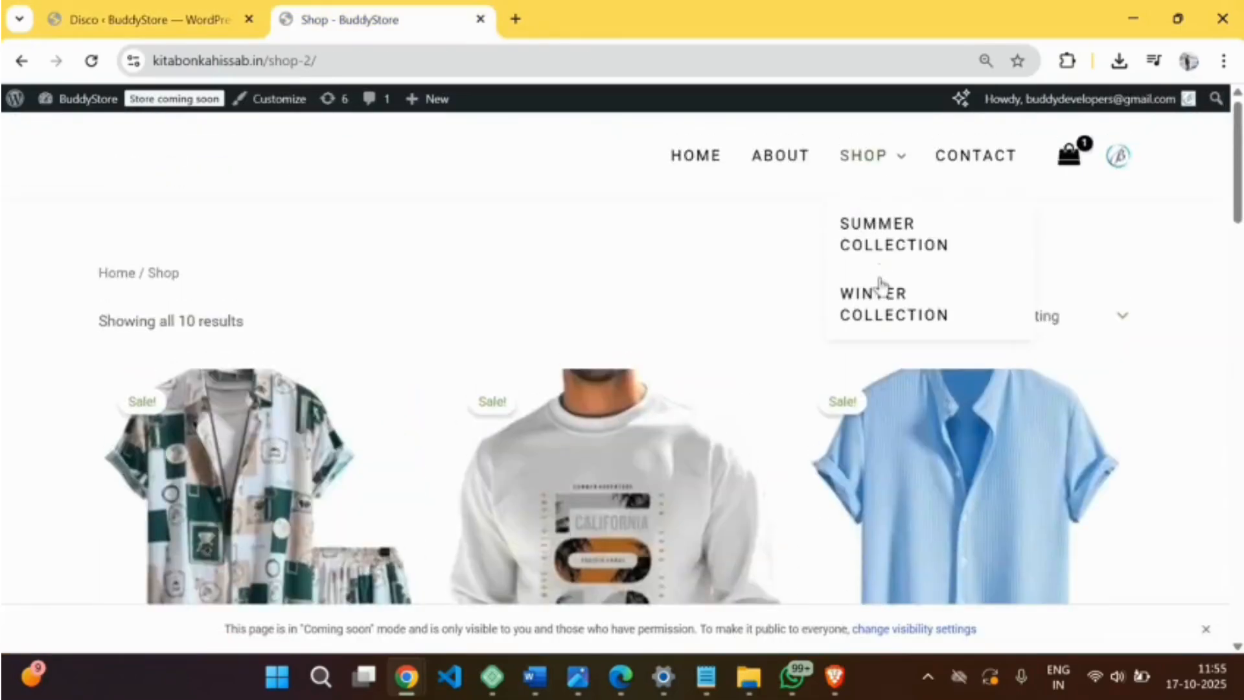
pyautogui.click(893, 316)
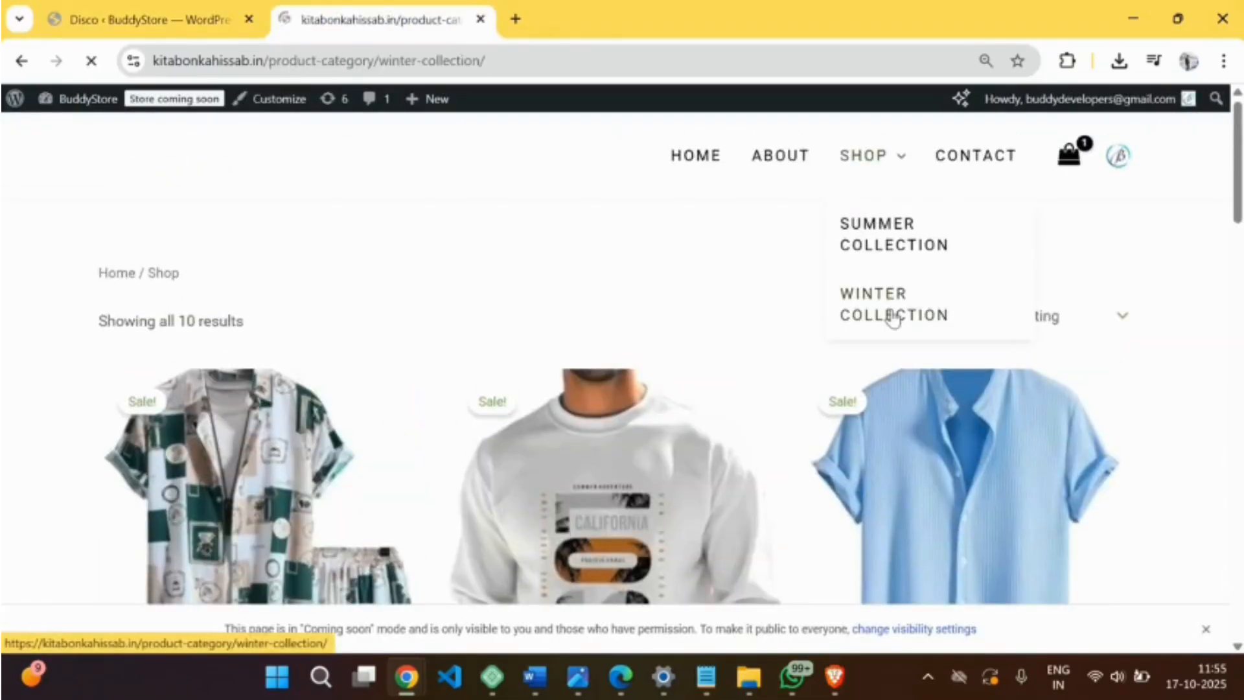
pyautogui.scroll(-6, 826, 279)
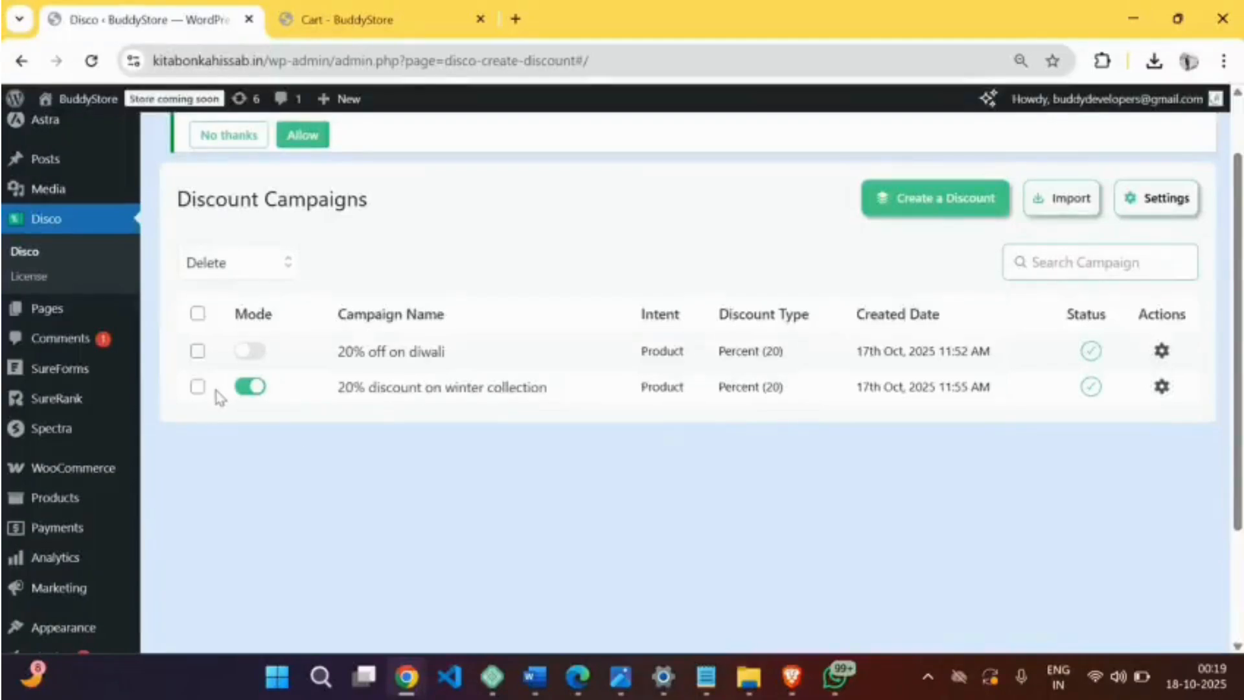
# Switch off the "20% discount on winter collection" campaign and start creating another discount campaign.
pyautogui.moveTo(214, 392); pyautogui.dragTo(217, 381)
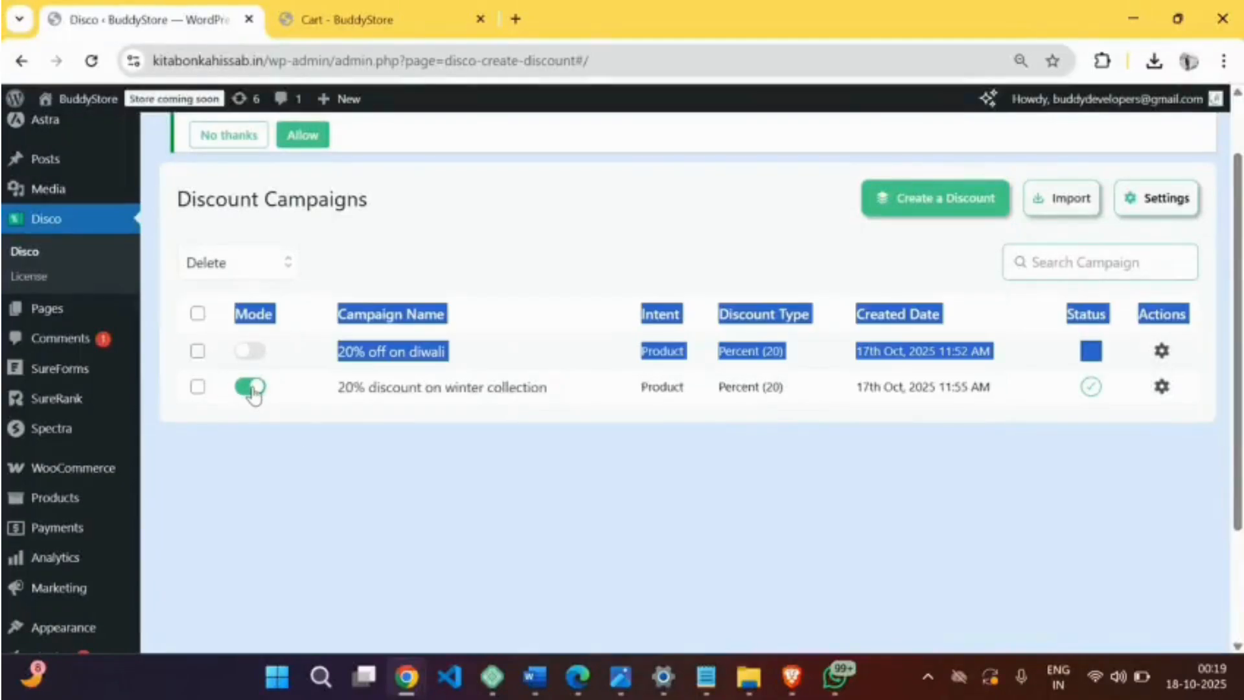
pyautogui.click(309, 519)
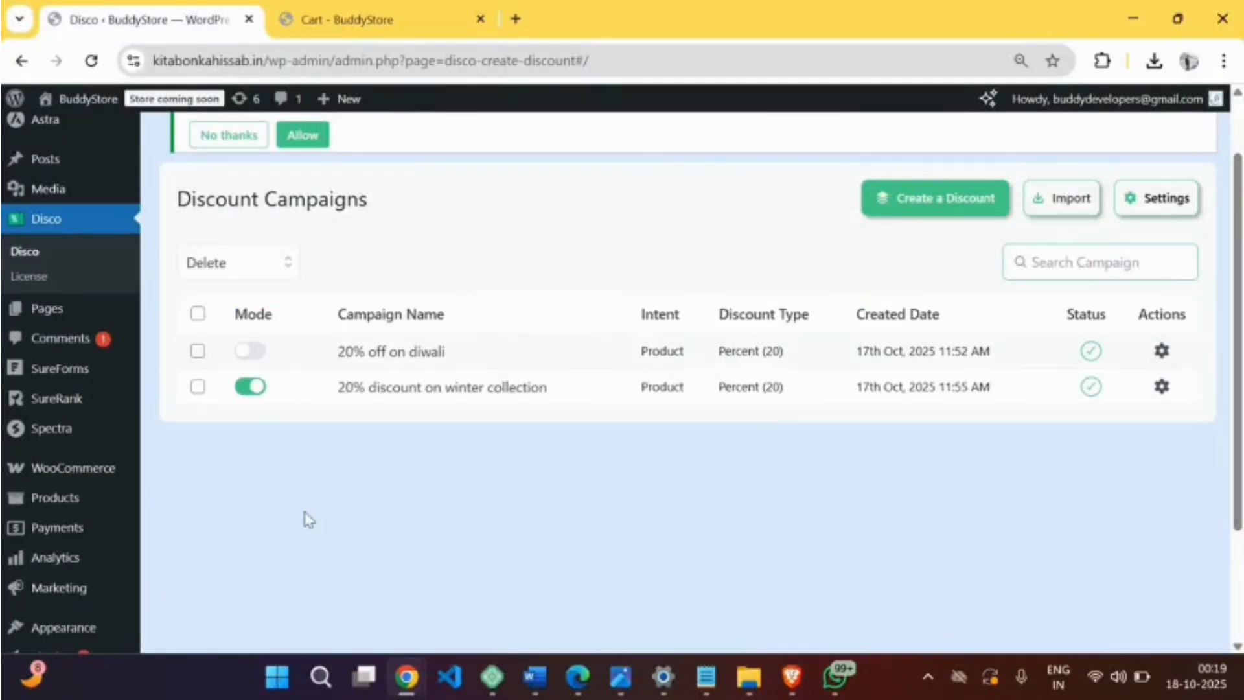
pyautogui.click(244, 395)
pyautogui.click(906, 213)
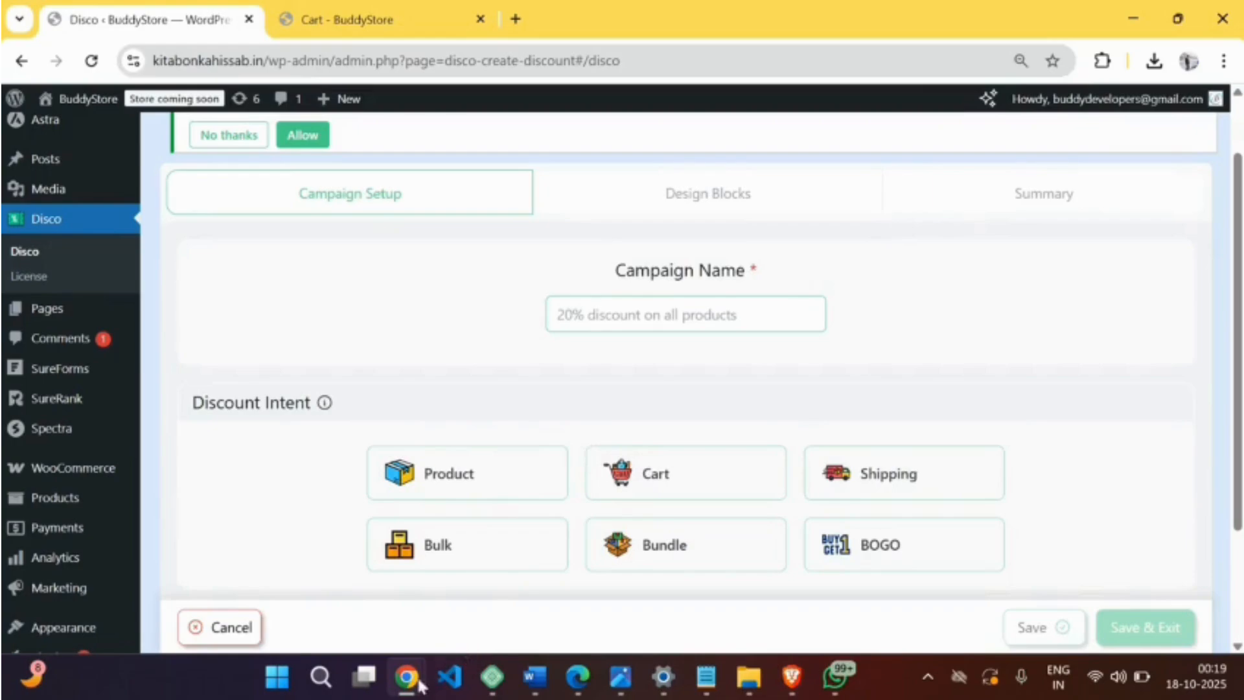
# Choose Cart as the discount intent and name the campaign "10% off order 500".
pyautogui.click(711, 473)
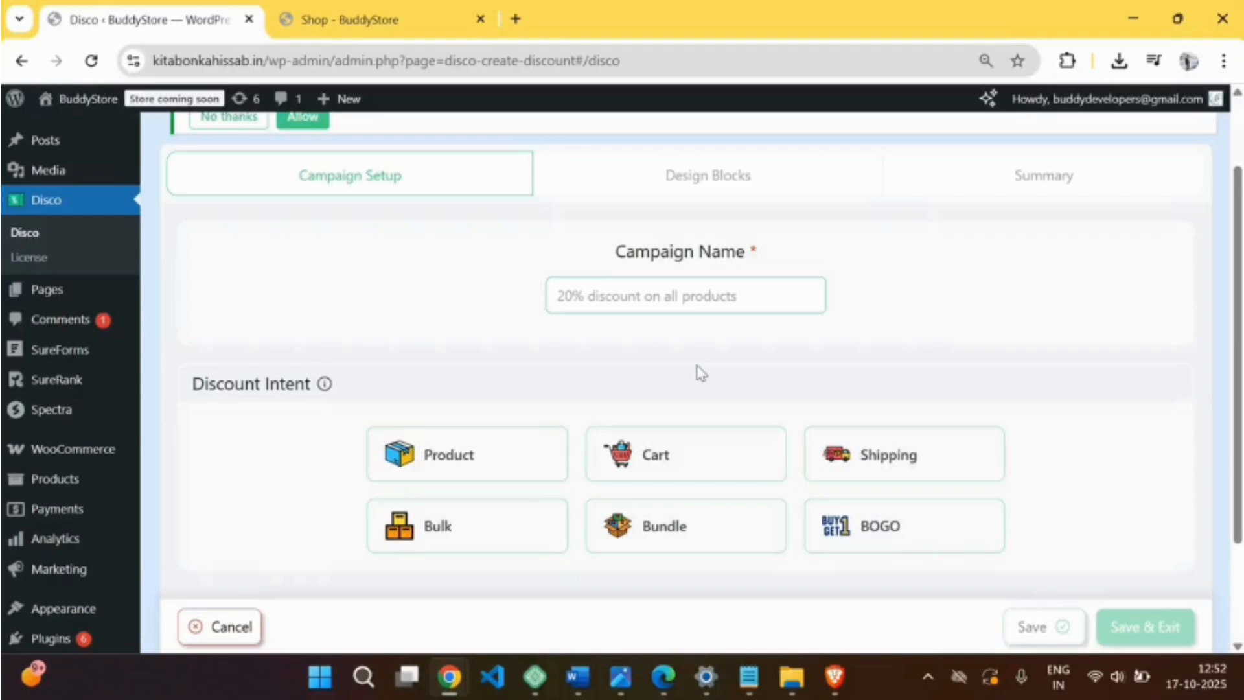
pyautogui.click(686, 468)
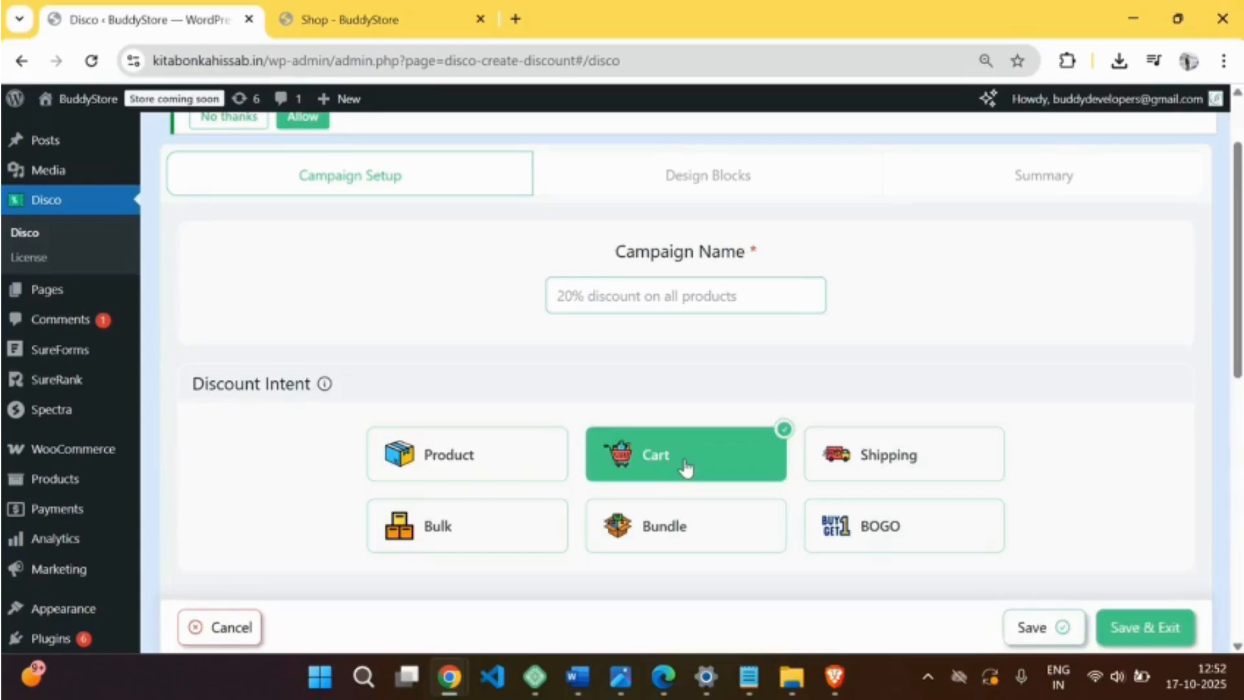
pyautogui.click(689, 295)
pyautogui.write('10% ')
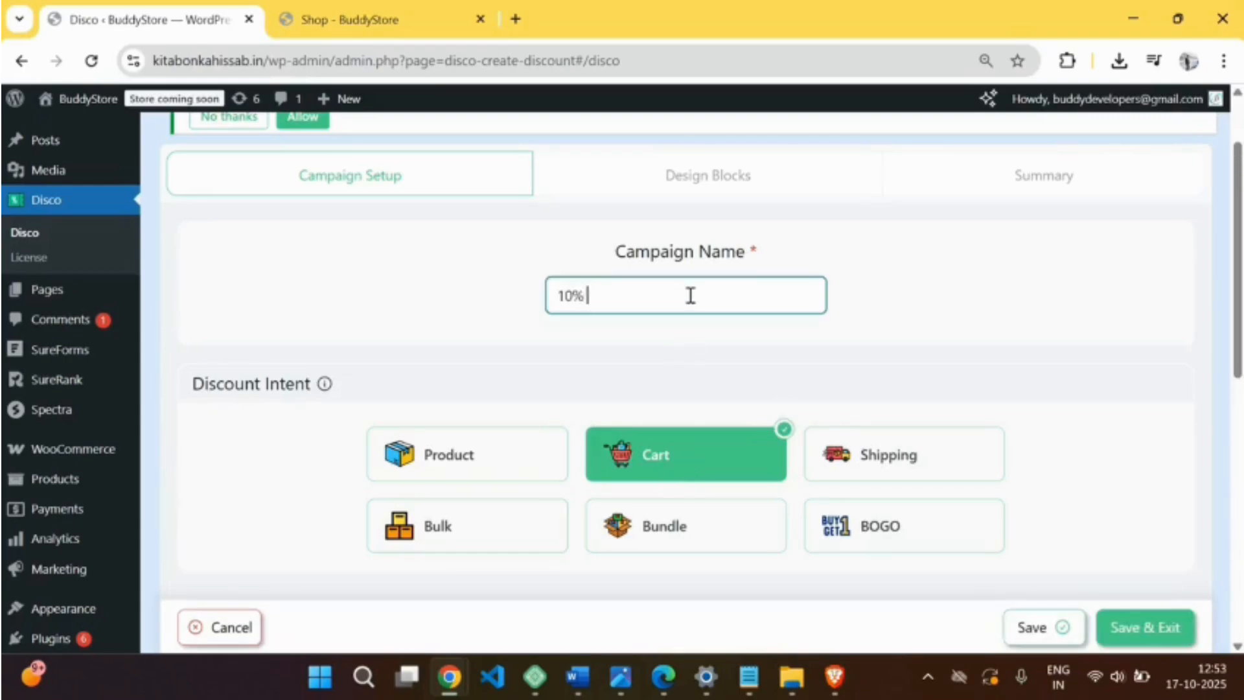
pyautogui.write('off order 500')
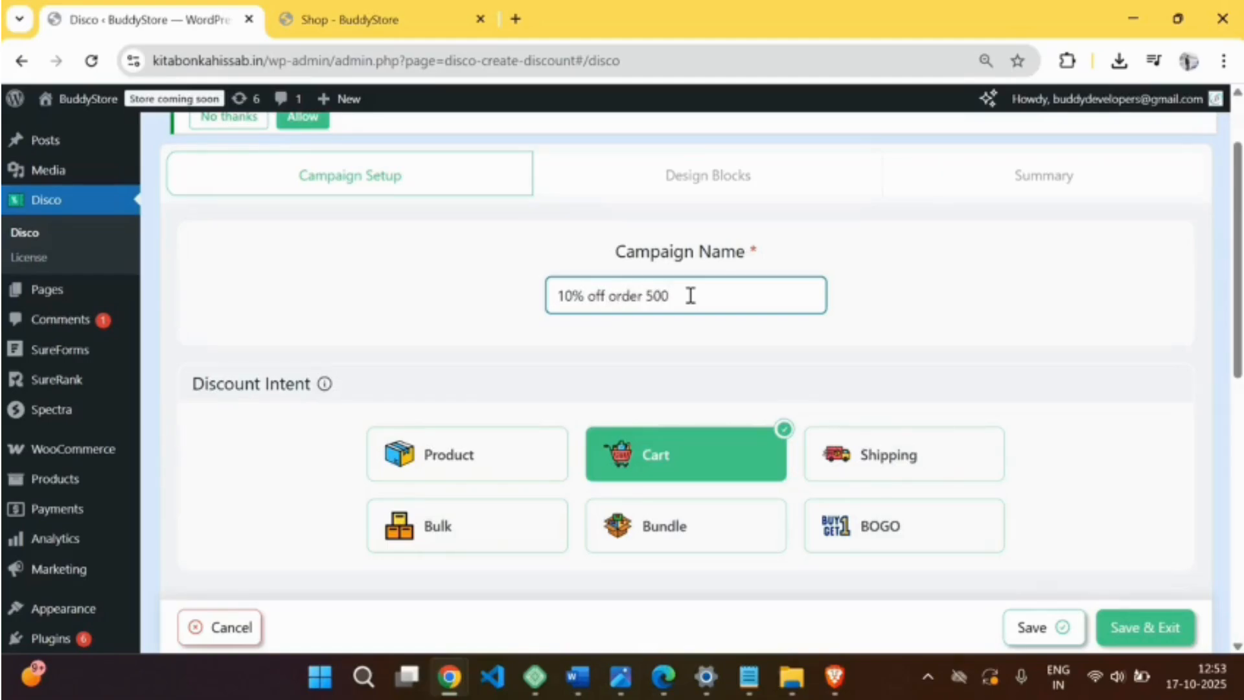
# Set the cart rule to a percentage discount of 10 with the discount label "10% off just for you".
pyautogui.scroll(-5, 689, 294)
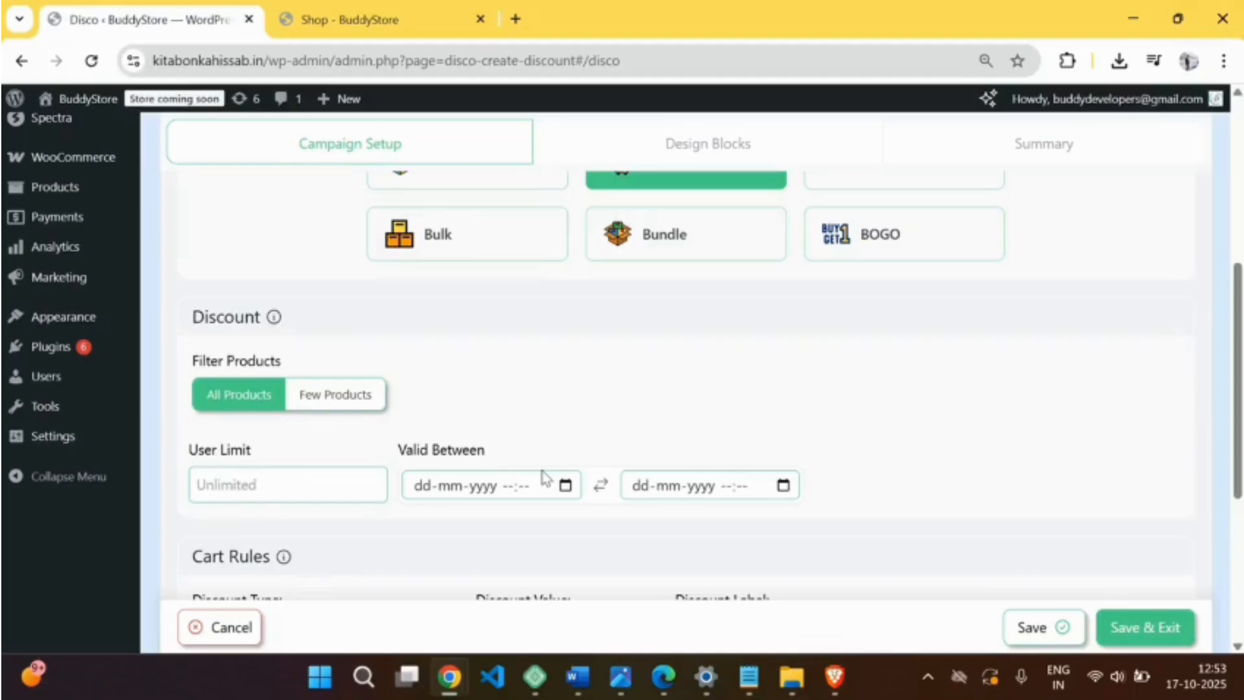
pyautogui.scroll(-3, 544, 479)
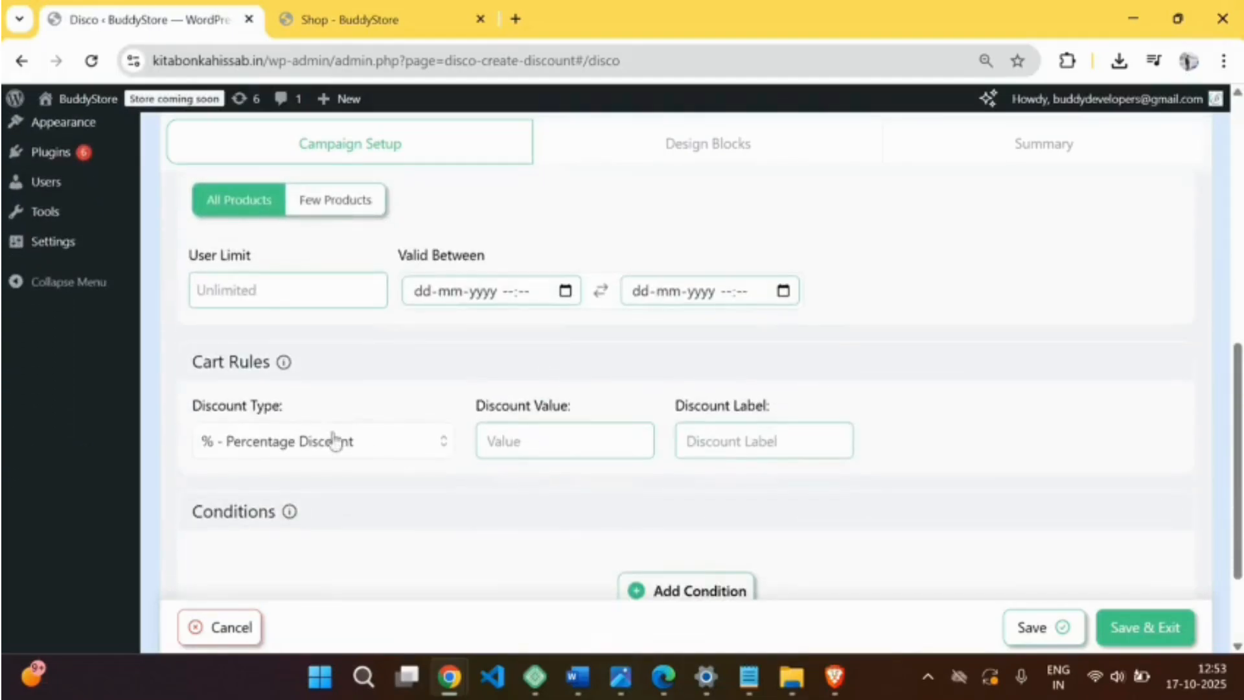
pyautogui.click(285, 450)
pyautogui.click(280, 483)
pyautogui.click(509, 442)
pyautogui.write('10')
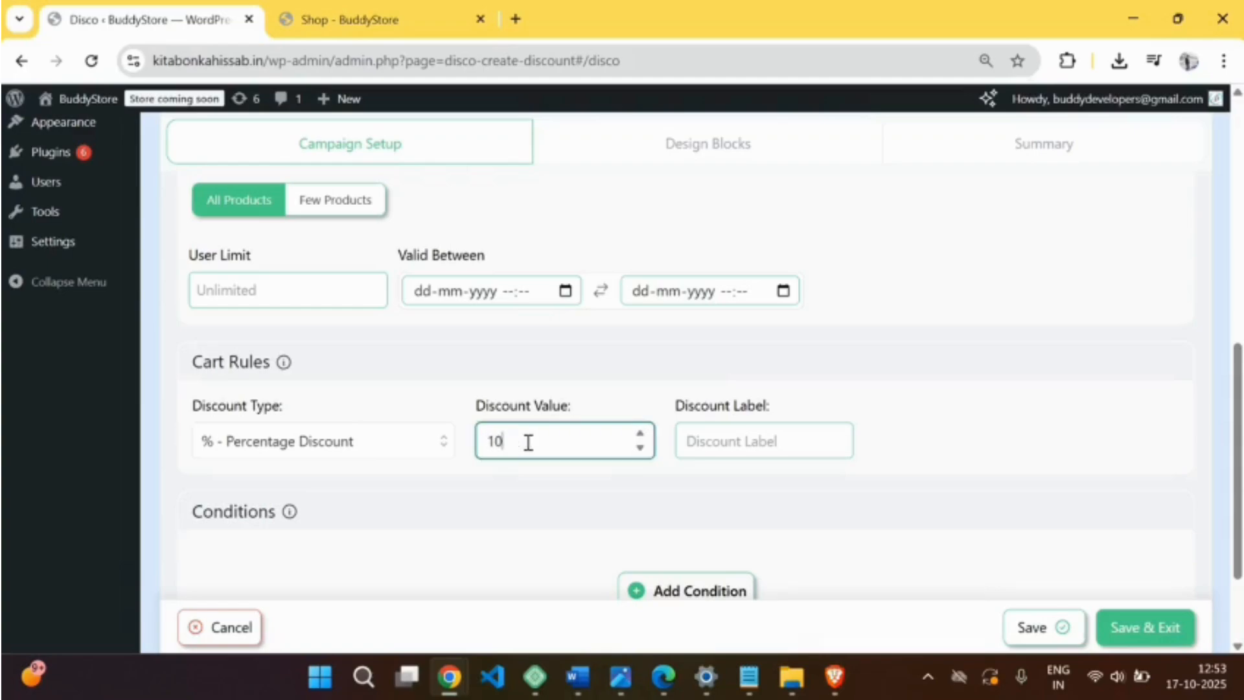
pyautogui.click(724, 440)
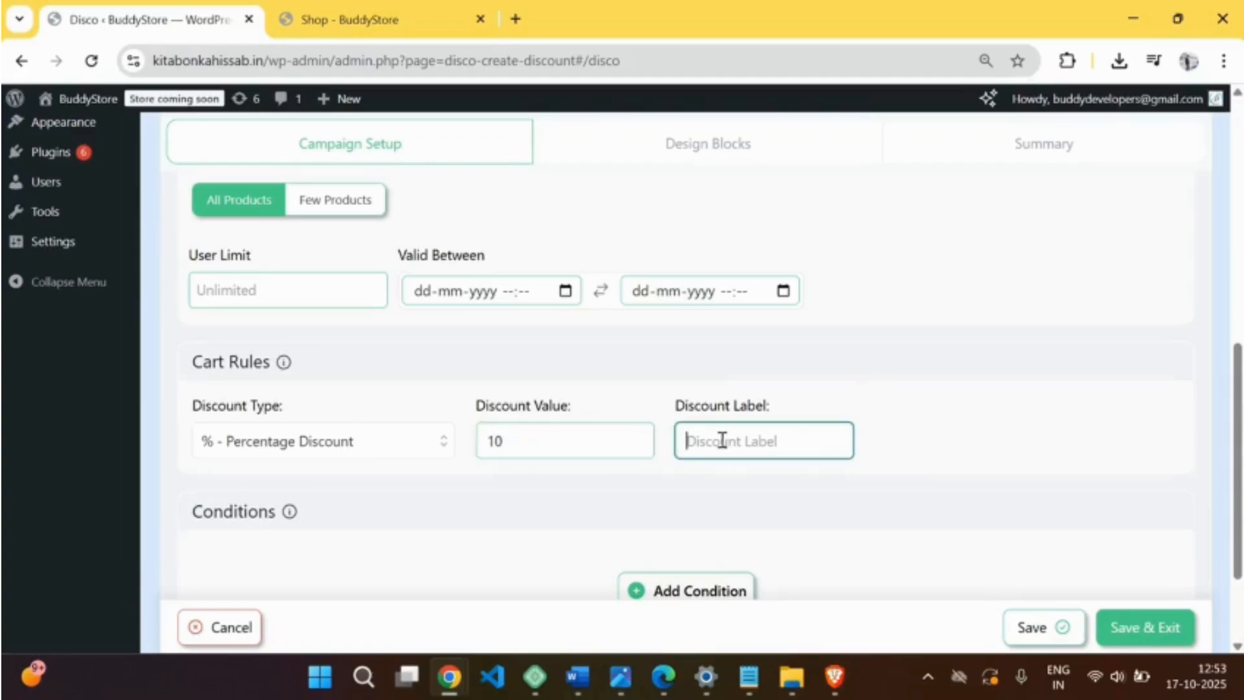
pyautogui.write('10% off just for you')
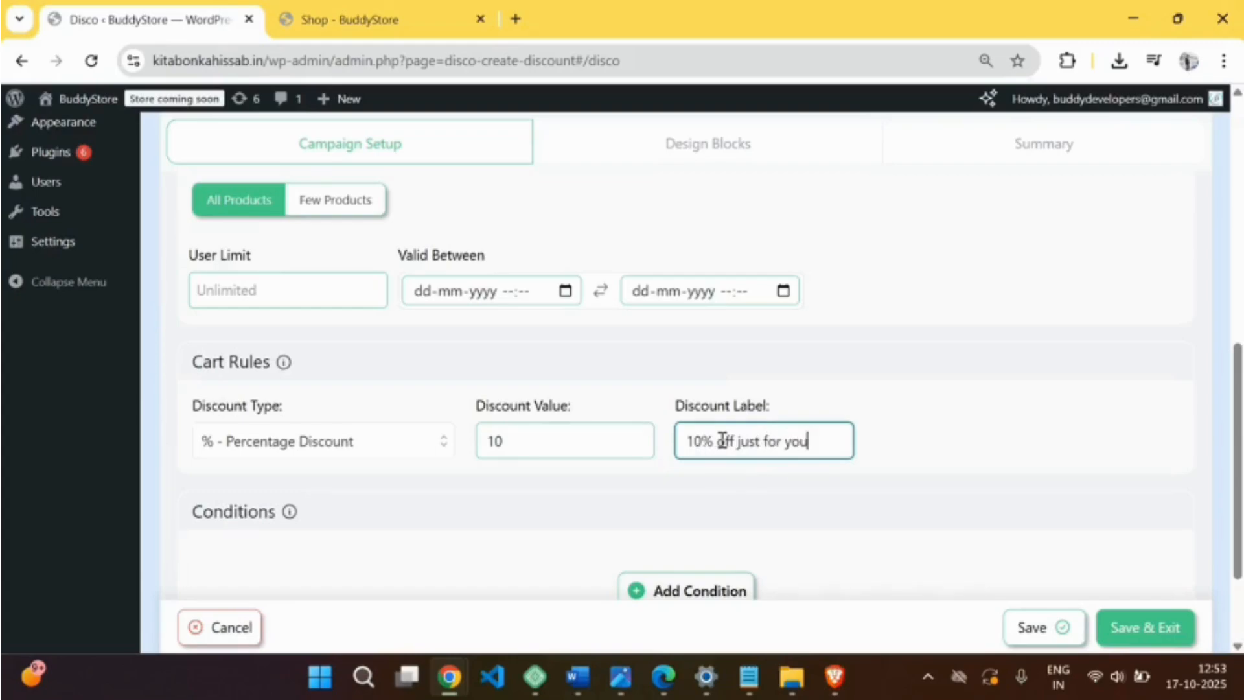
# Add a condition requiring the Cart Subtotal to be Greater Than or Equal to 500.
pyautogui.scroll(-1, 658, 467)
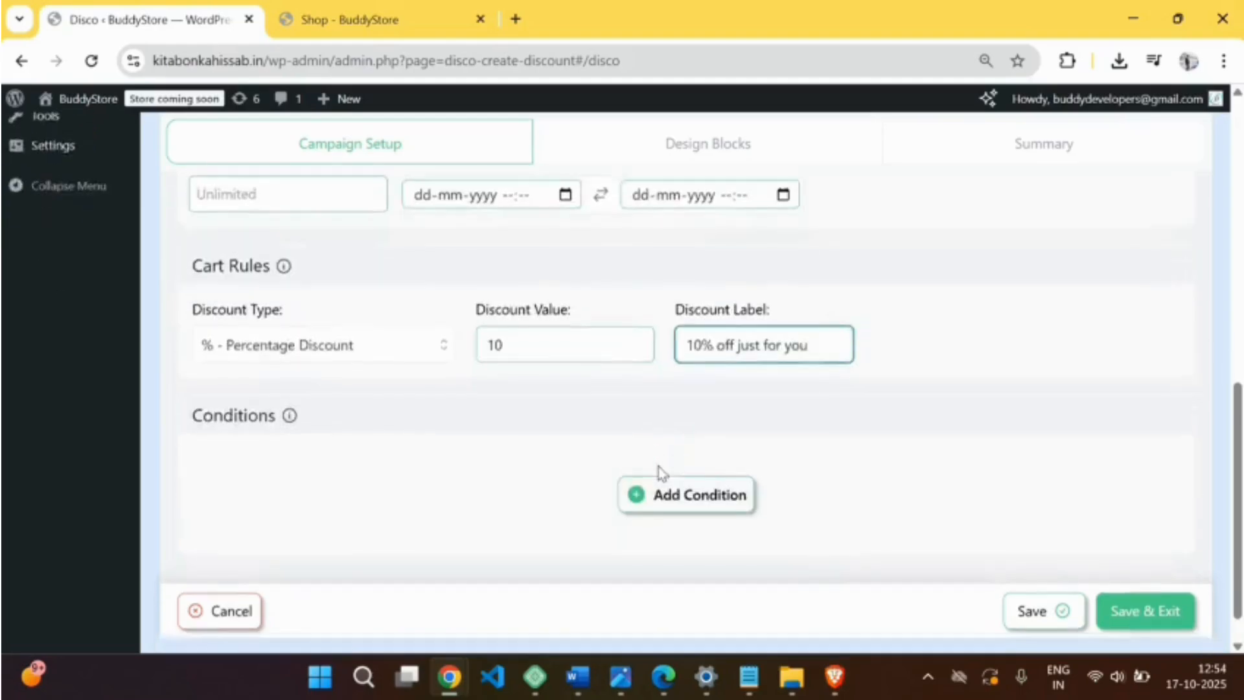
pyautogui.click(646, 500)
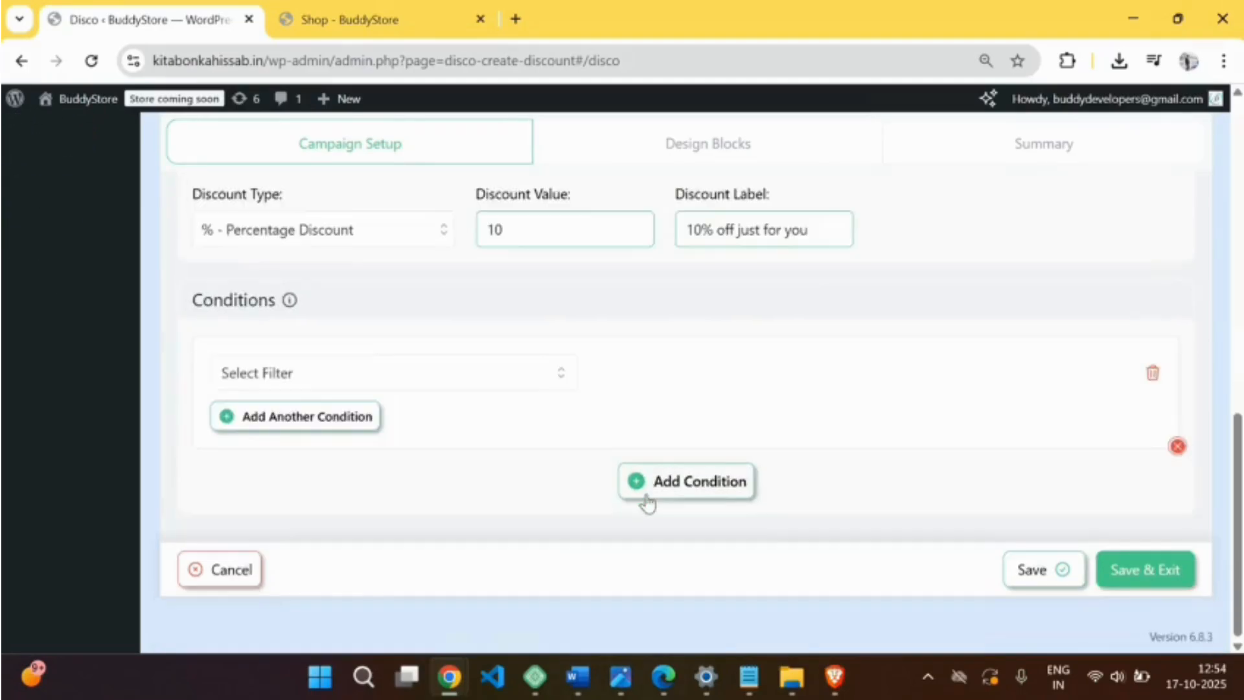
pyautogui.click(311, 373)
pyautogui.scroll(-5, 307, 479)
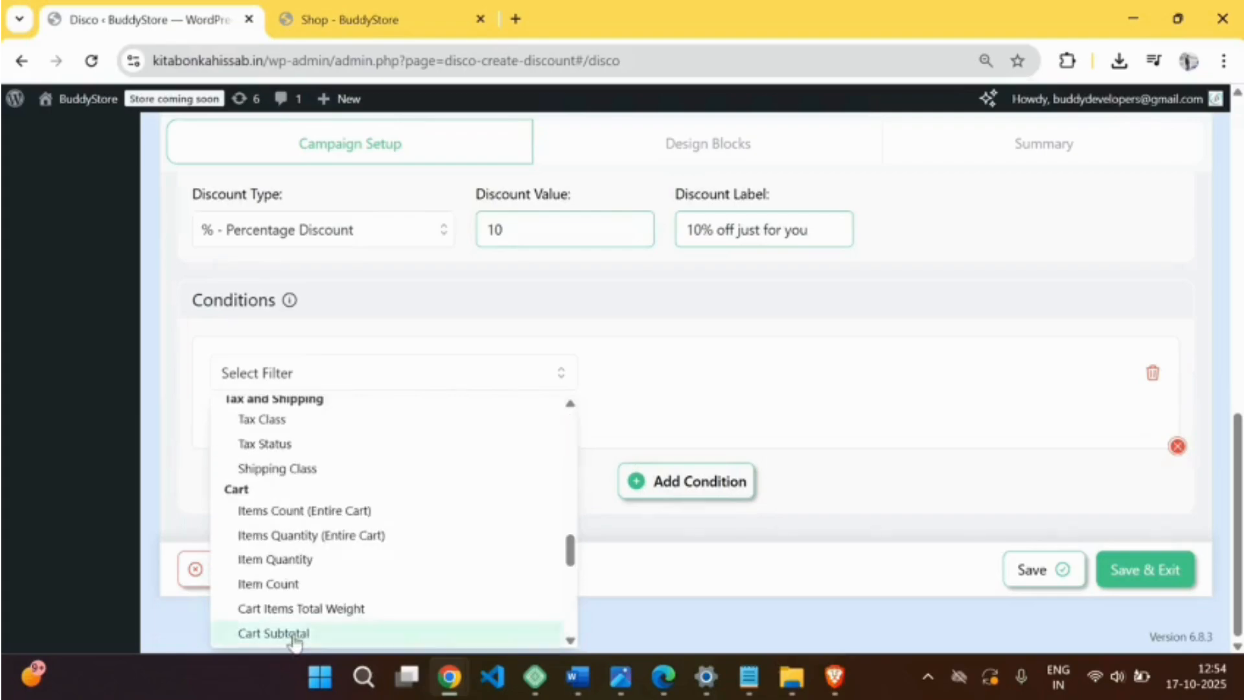
pyautogui.click(288, 632)
pyautogui.click(657, 381)
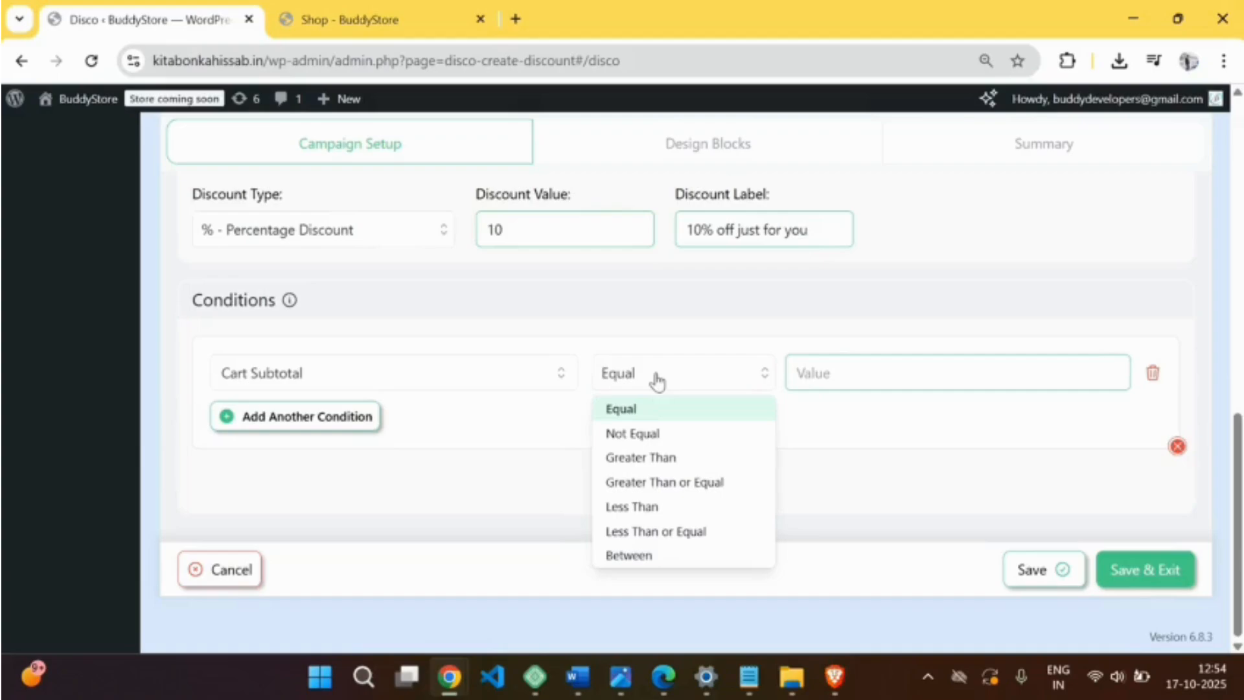
pyautogui.click(659, 482)
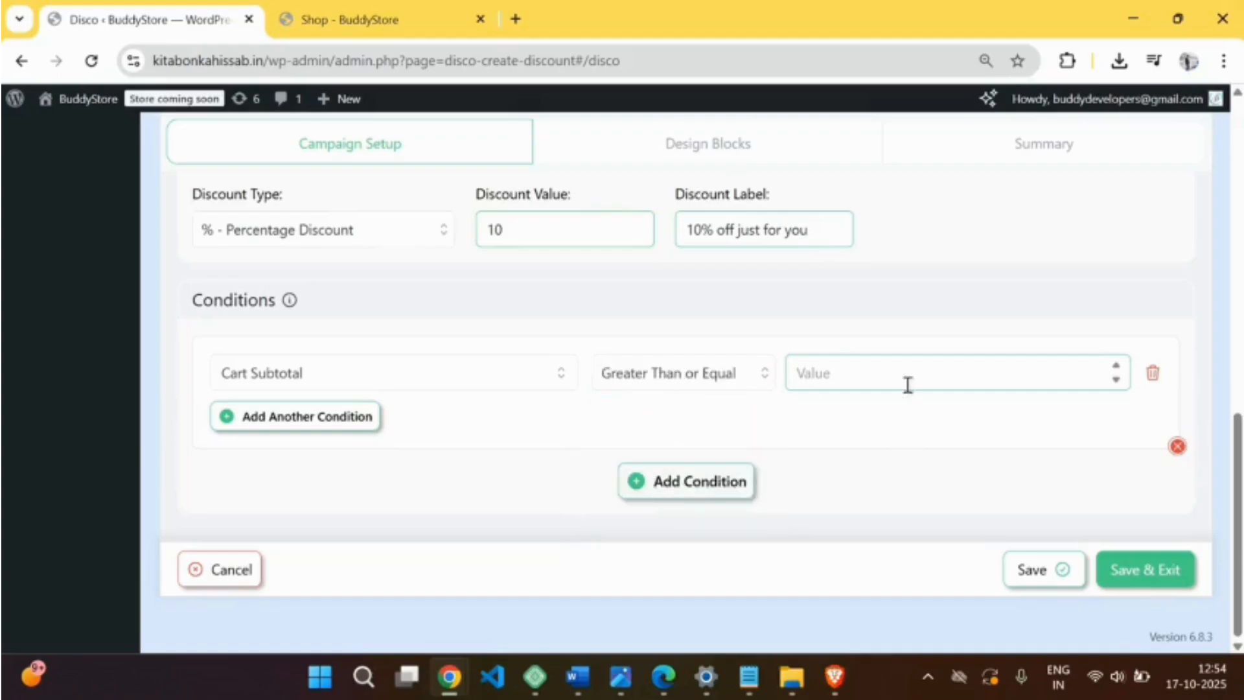
pyautogui.click(892, 371)
pyautogui.write('500')
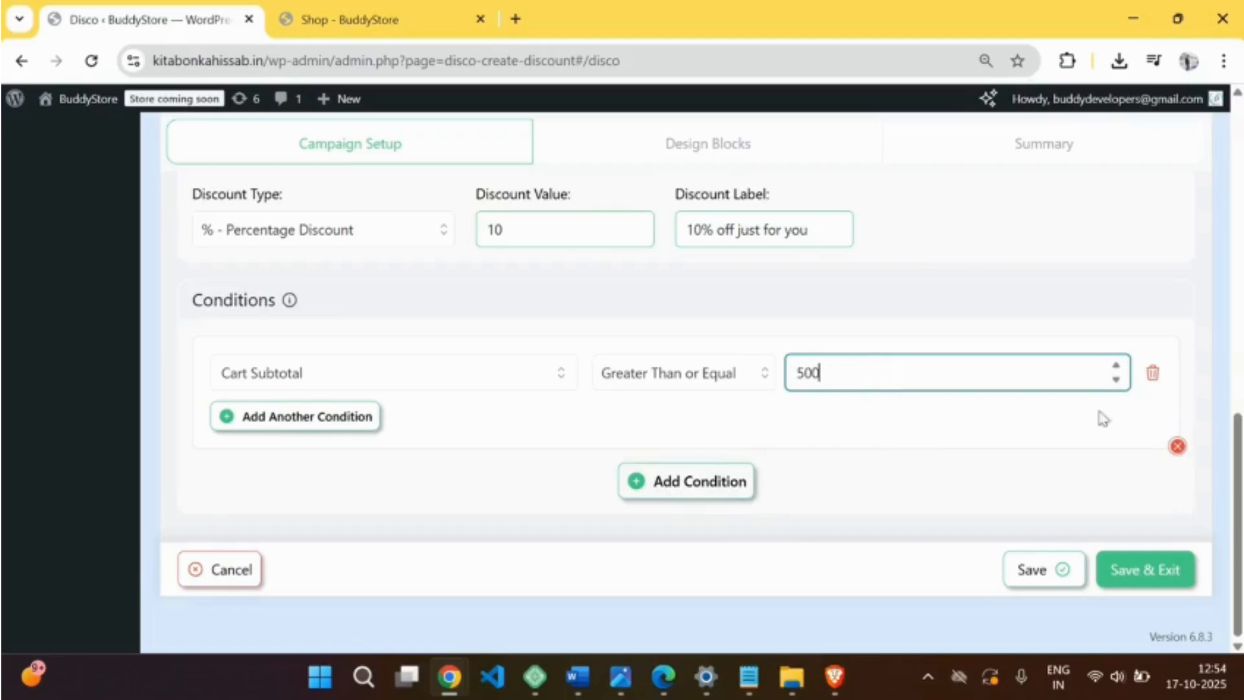
# Save the 10% cart campaign and open the cart page on the BuddyStore storefront.
pyautogui.click(1137, 578)
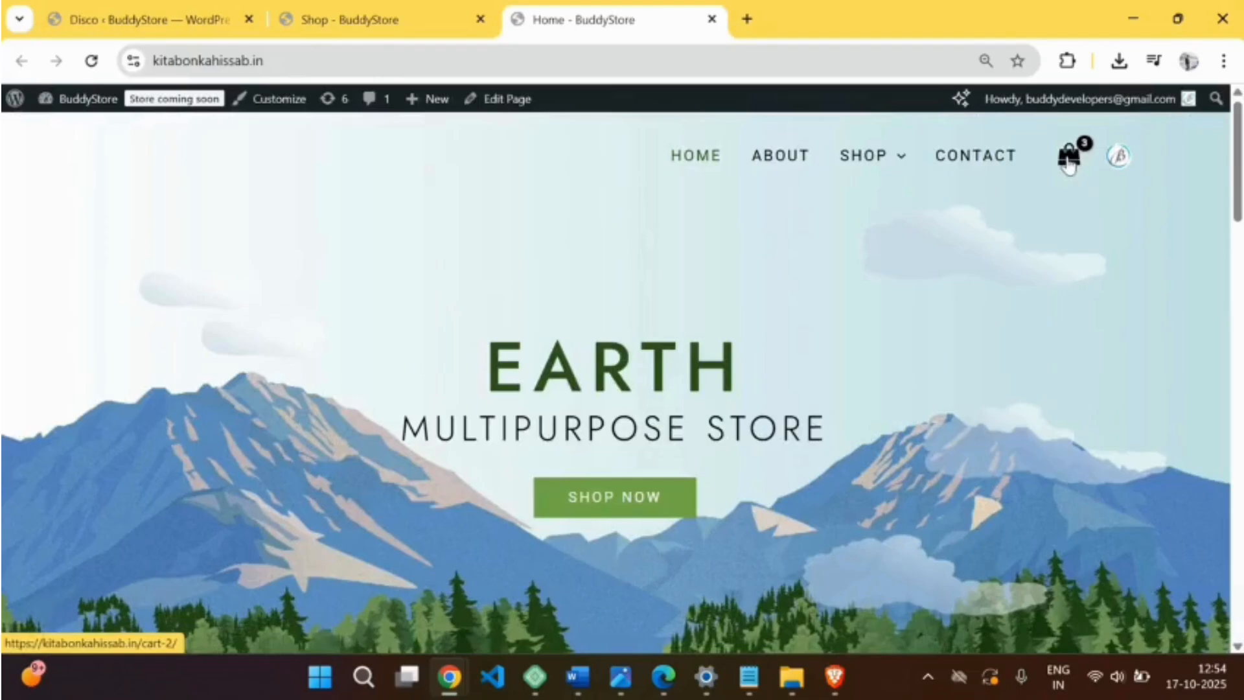
pyautogui.click(1066, 160)
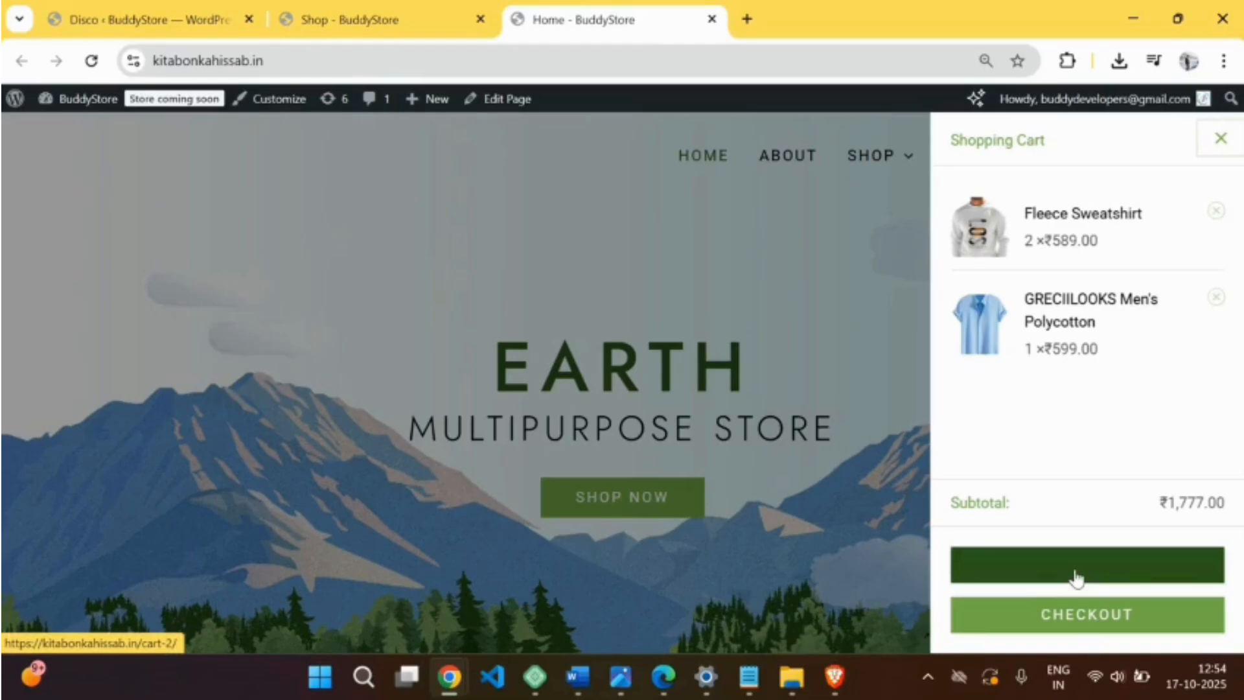
pyautogui.click(1076, 577)
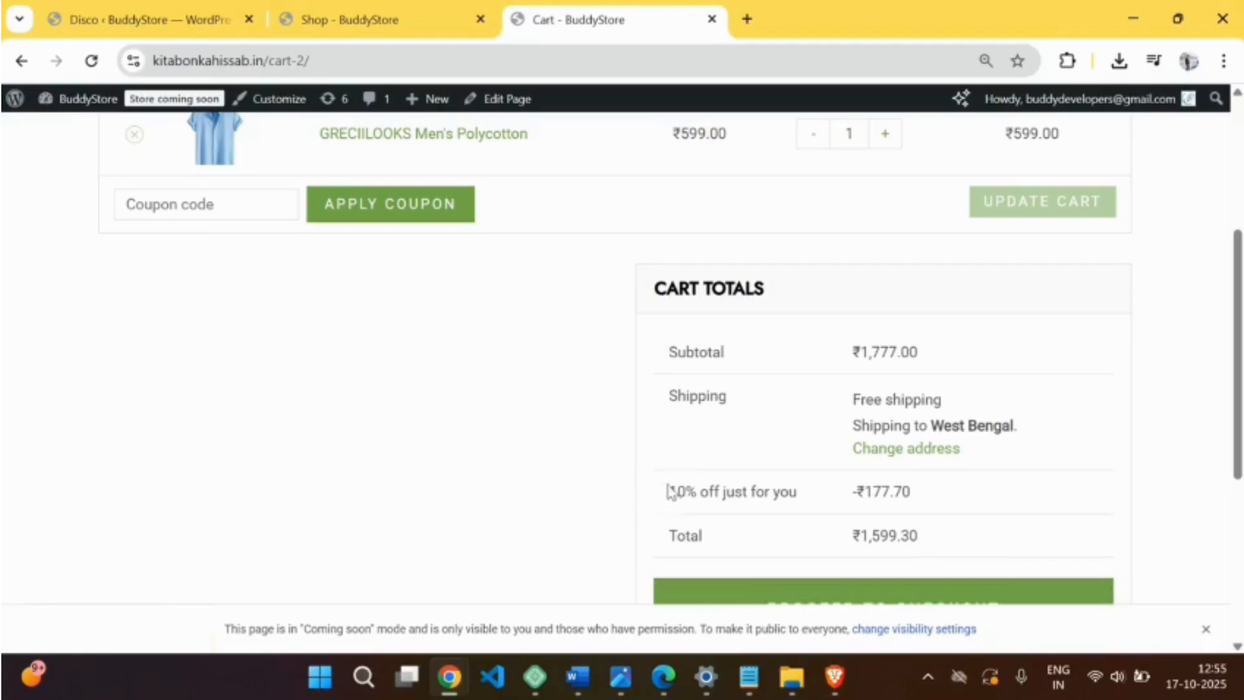
# Check the "10% off just for you" discount line in the cart totals.
pyautogui.moveTo(667, 491); pyautogui.dragTo(918, 489)
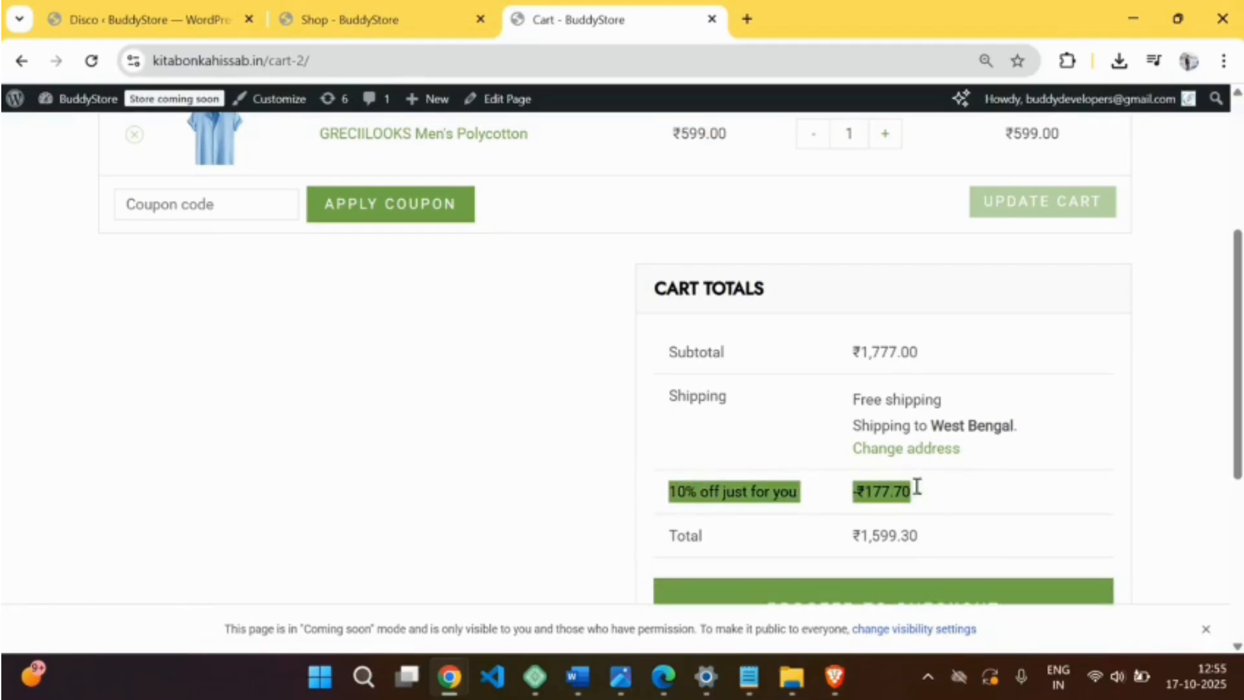
pyautogui.click(444, 434)
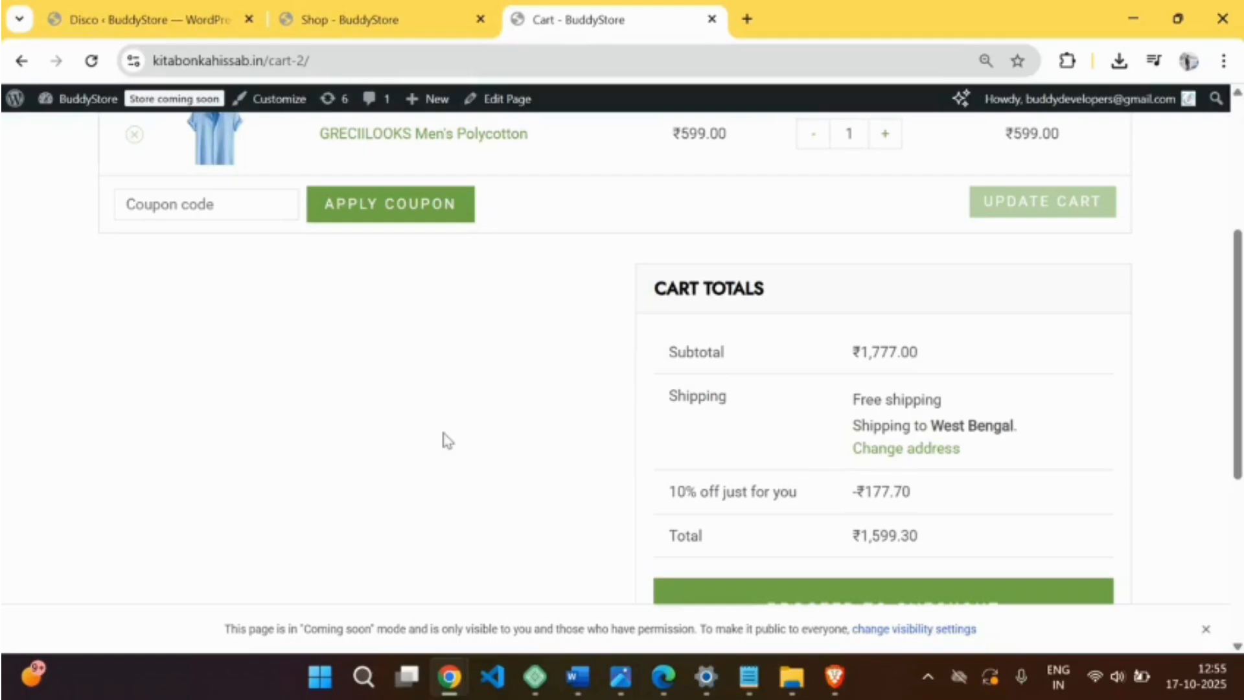
pyautogui.moveTo(668, 491); pyautogui.dragTo(944, 499)
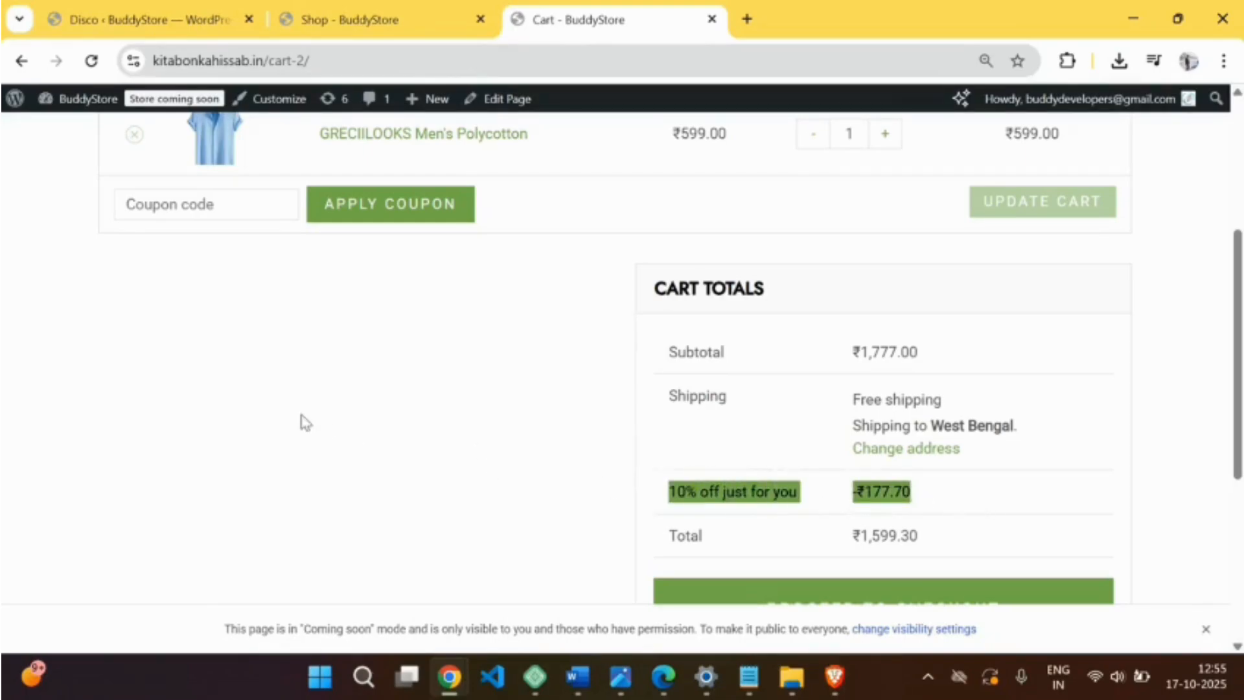
pyautogui.click(306, 423)
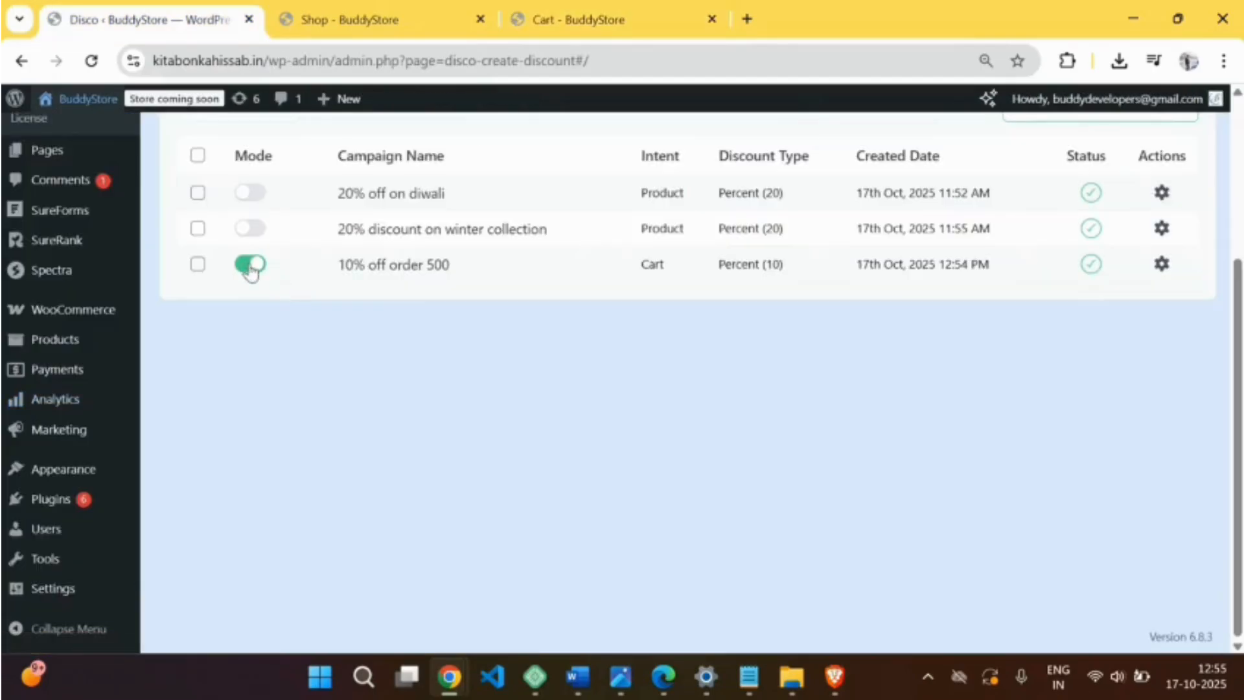
# Switch off the "10% off order 500" campaign and start creating another discount campaign.
pyautogui.click(251, 267)
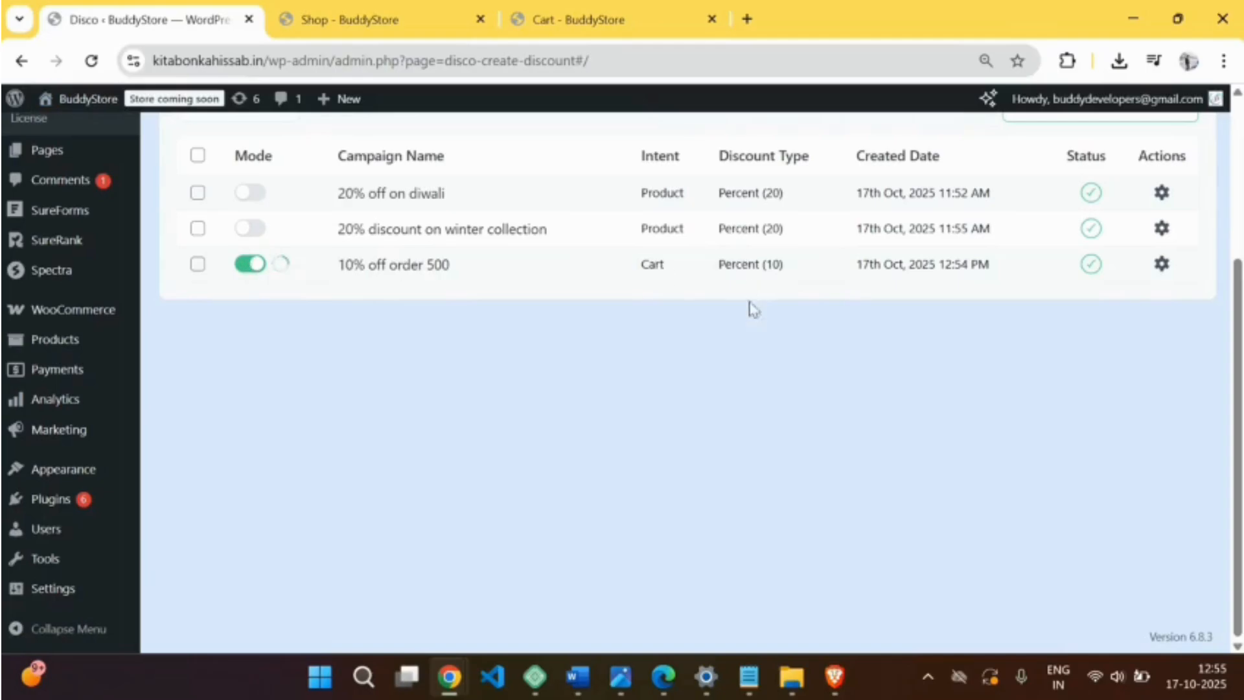
pyautogui.scroll(3, 894, 450)
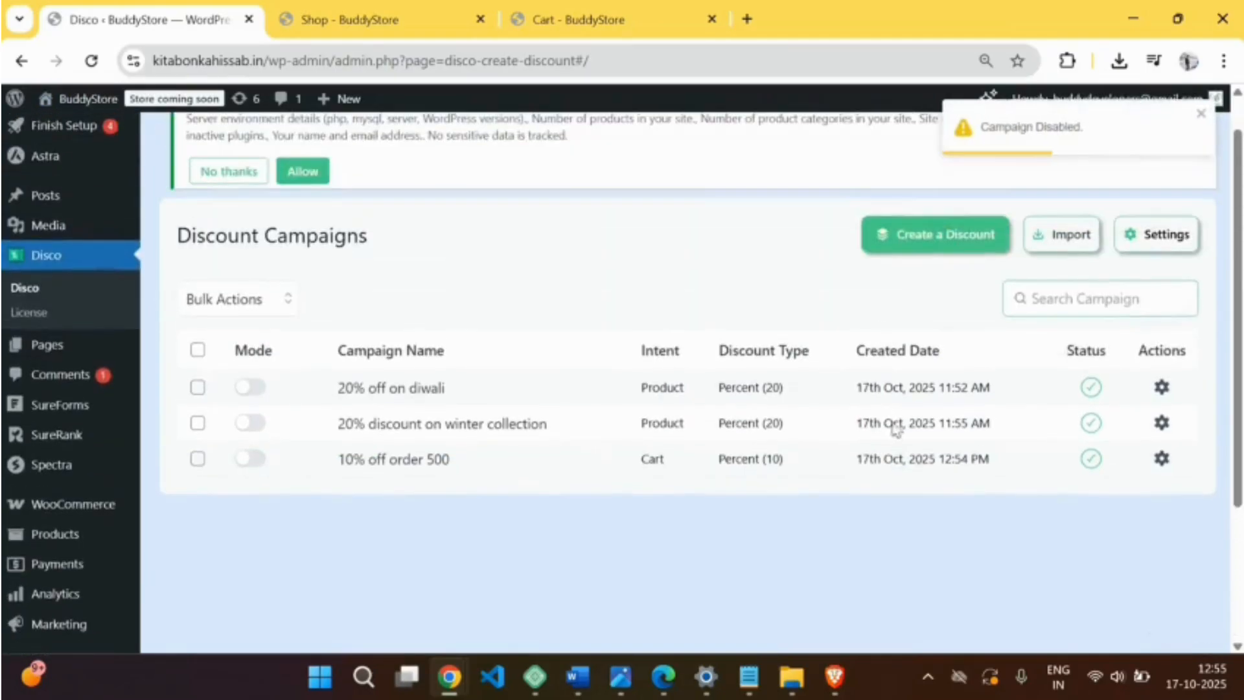
pyautogui.click(937, 239)
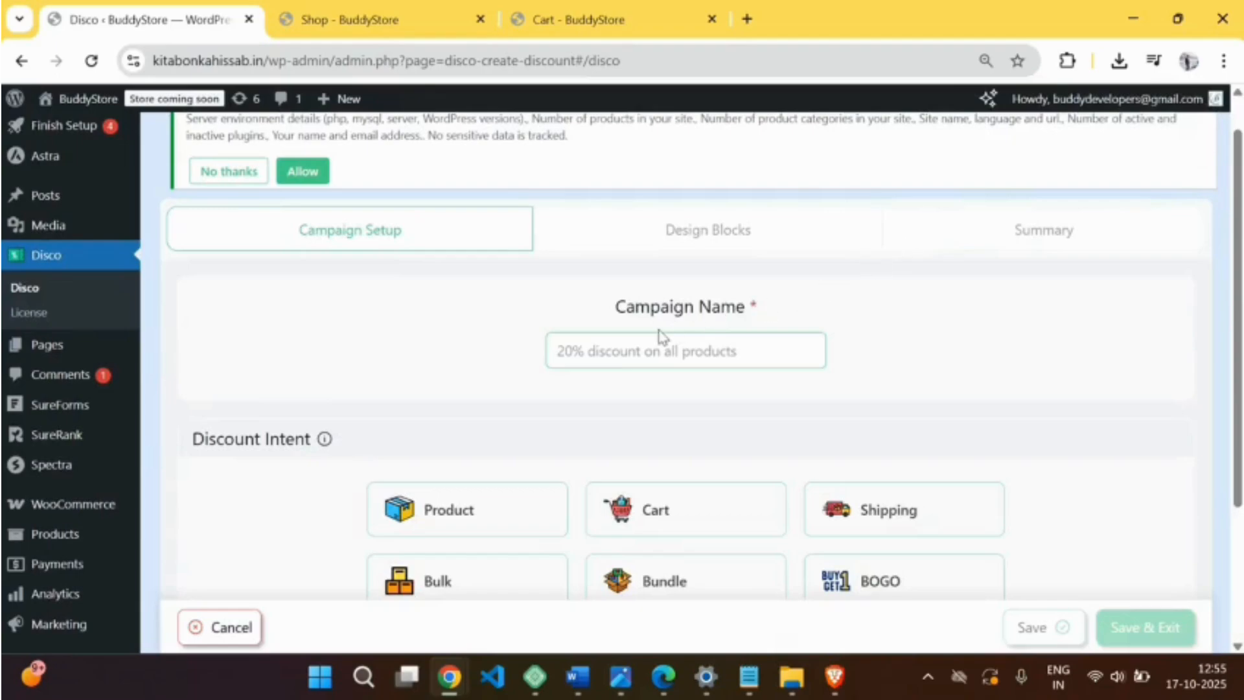
# Name the campaign "20 of order over 600" and choose Cart as the discount intent.
pyautogui.click(627, 350)
pyautogui.write('20 of order over')
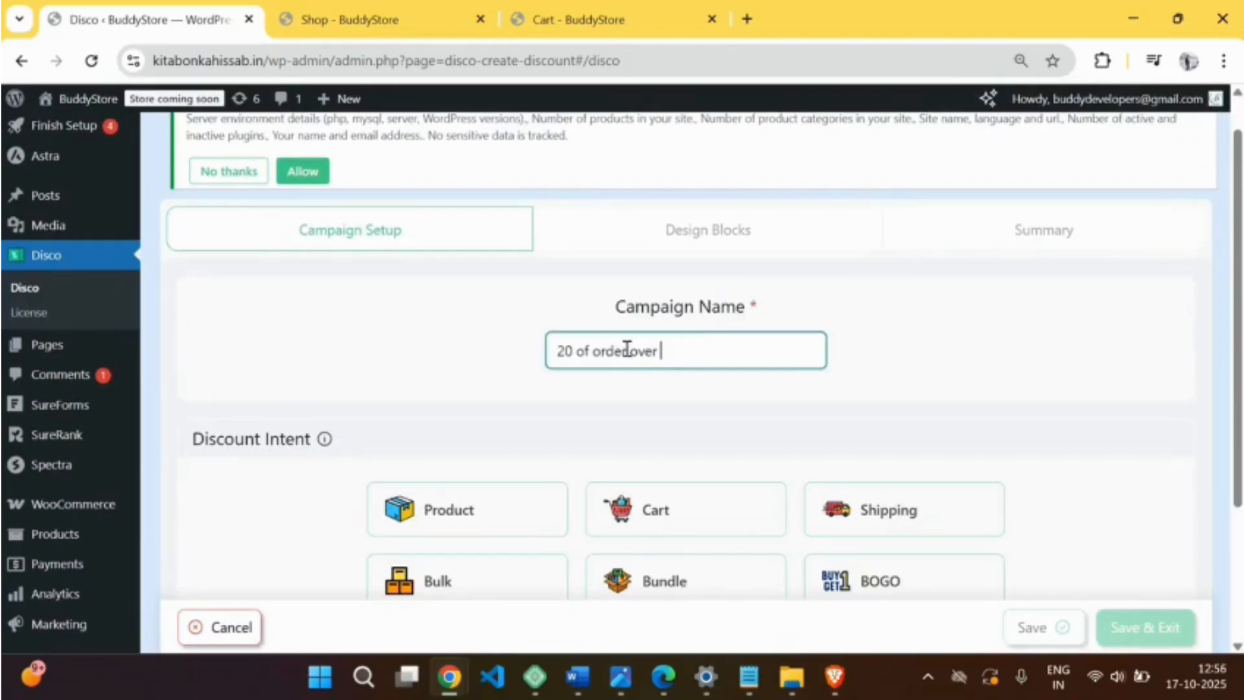
pyautogui.write(' 600')
pyautogui.scroll(-3, 627, 350)
pyautogui.click(612, 328)
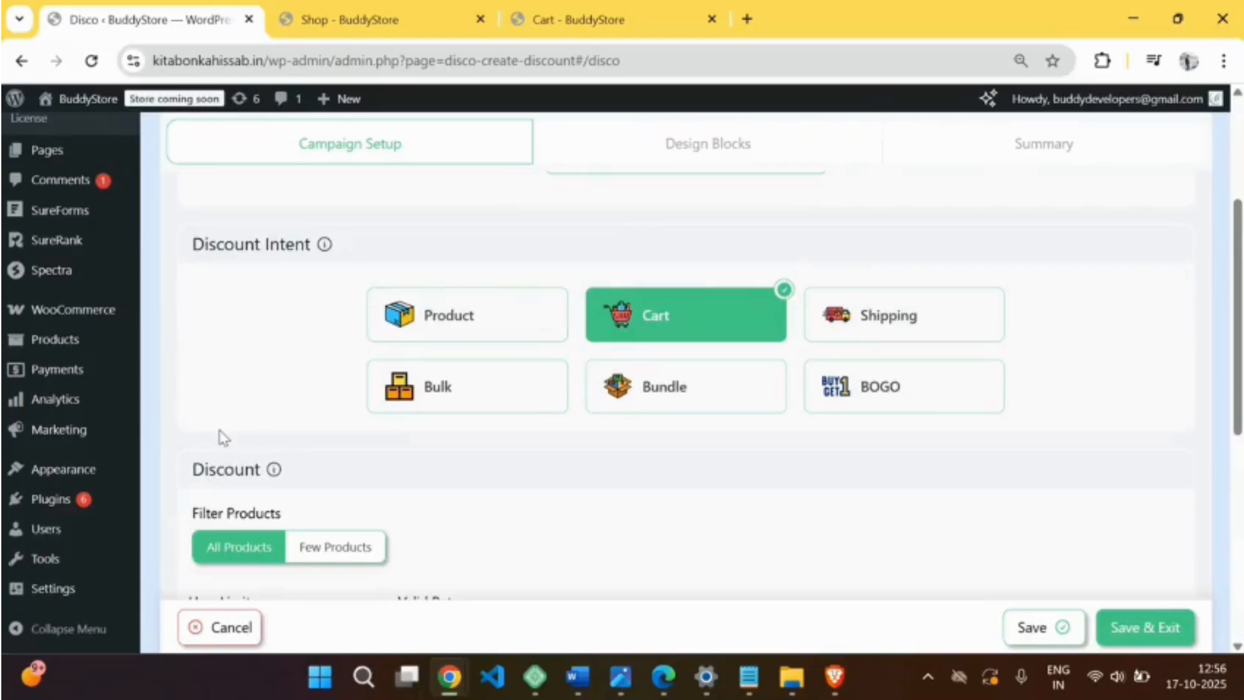
# Set the cart rule to a Fixed Discount of 20 with the discount label "20 off just for you".
pyautogui.scroll(-4, 298, 462)
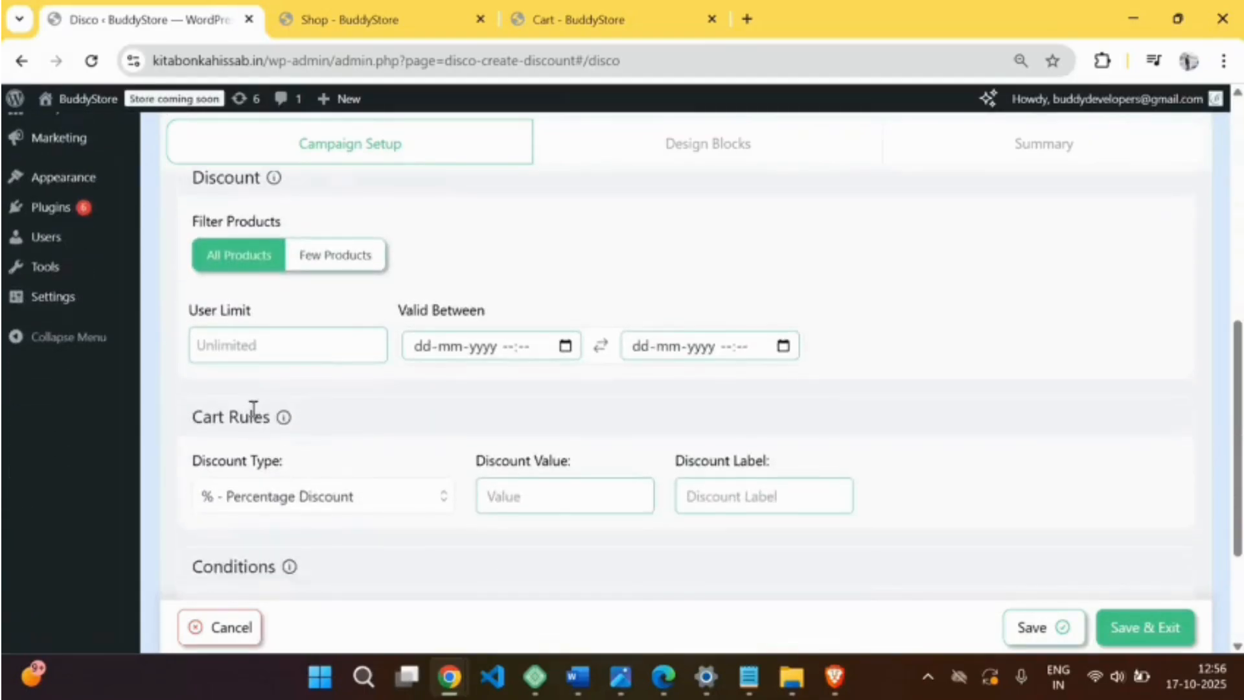
pyautogui.click(248, 499)
pyautogui.click(278, 558)
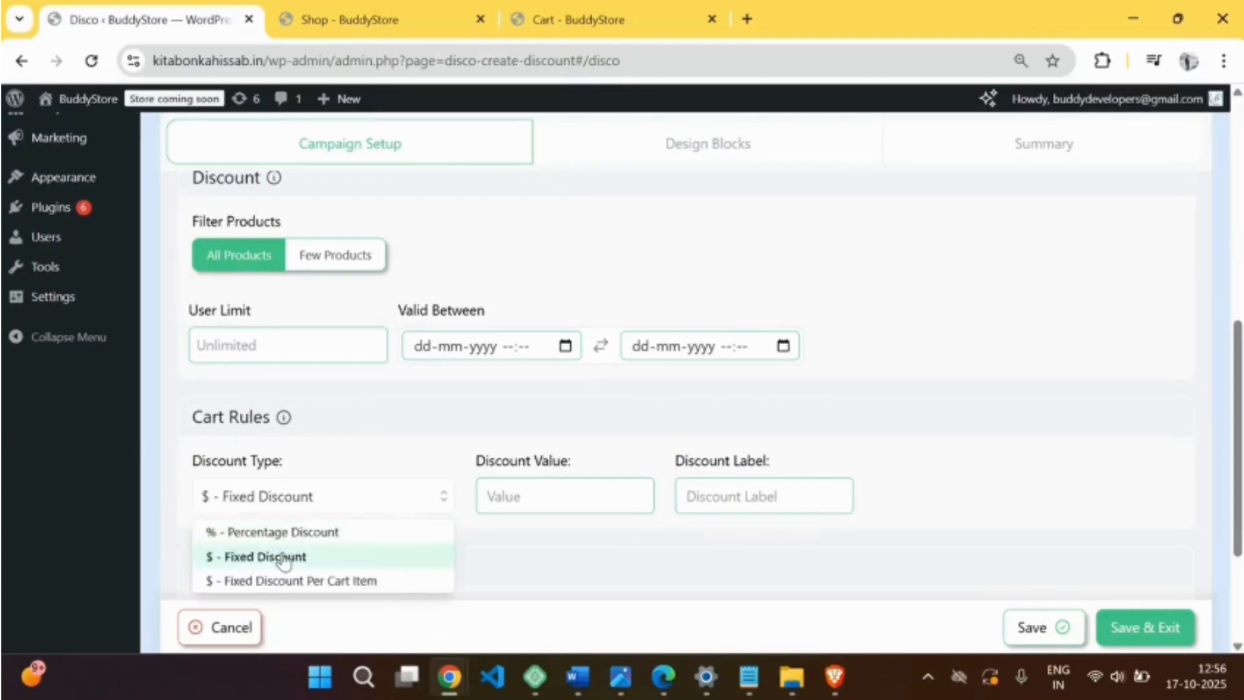
pyautogui.click(585, 500)
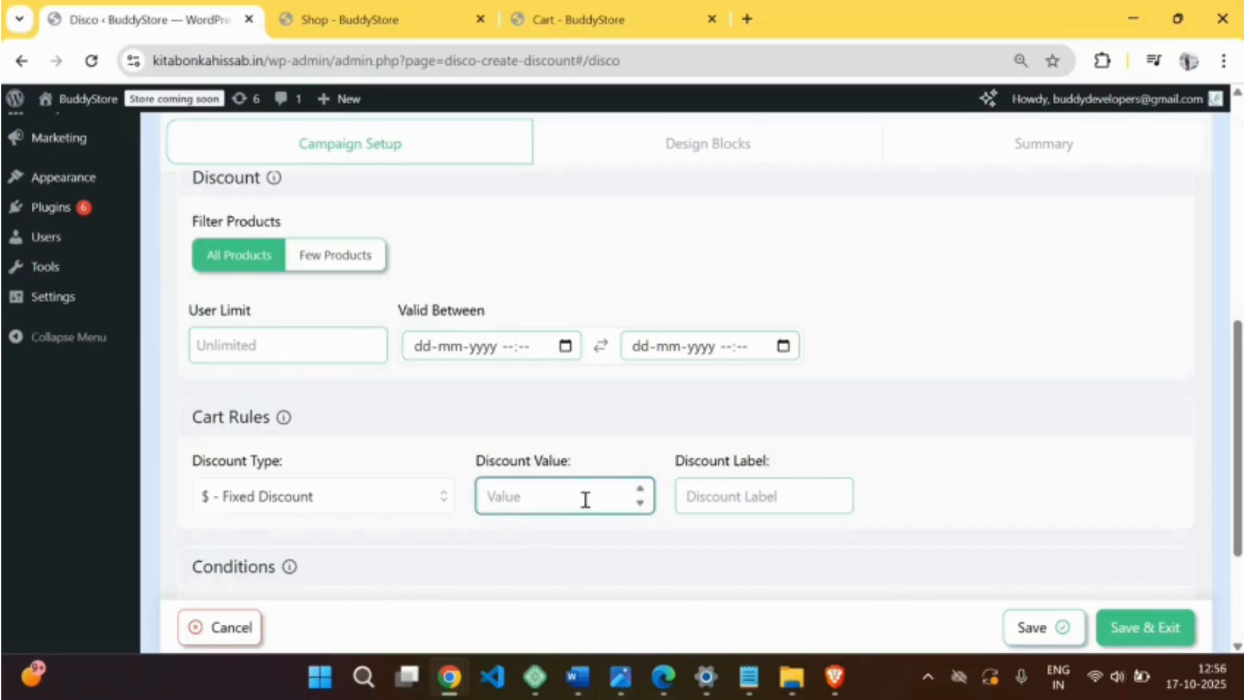
pyautogui.write('20')
pyautogui.click(726, 503)
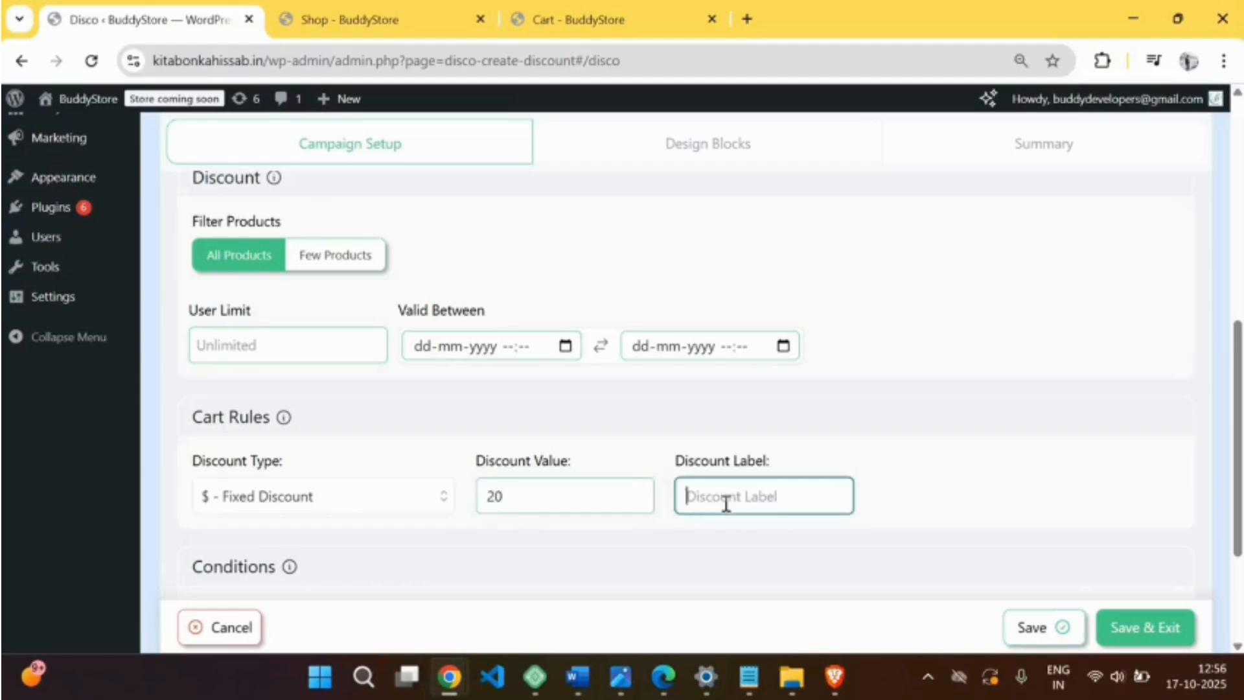
pyautogui.write('20 off just for you')
# Add a condition requiring the Cart Subtotal to be Greater Than or Equal to 600 and save the campaign.
pyautogui.scroll(-2, 430, 497)
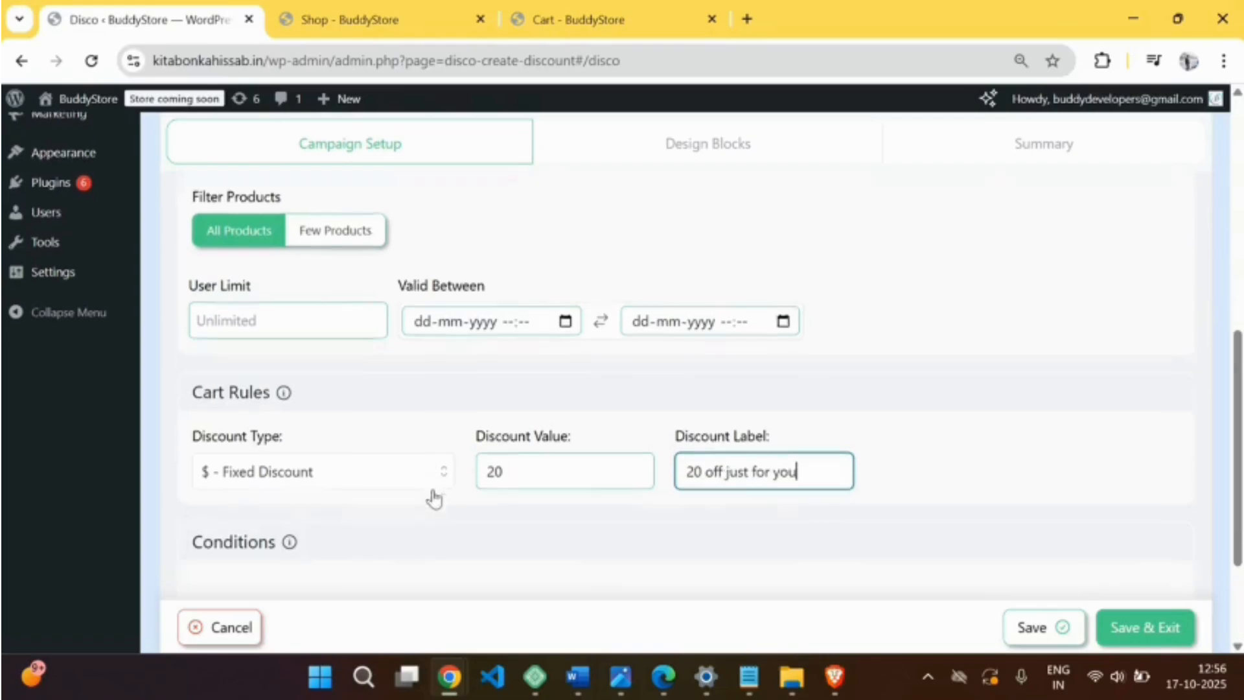
pyautogui.click(687, 548)
pyautogui.scroll(-3, 266, 459)
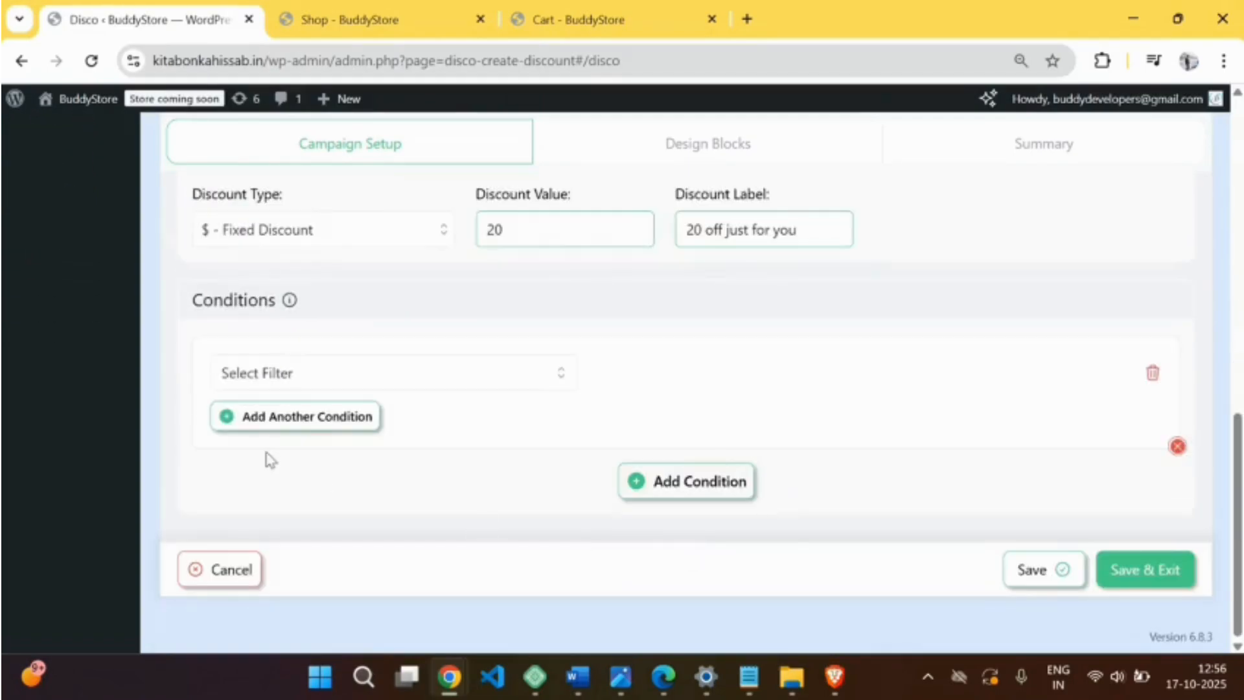
pyautogui.click(306, 387)
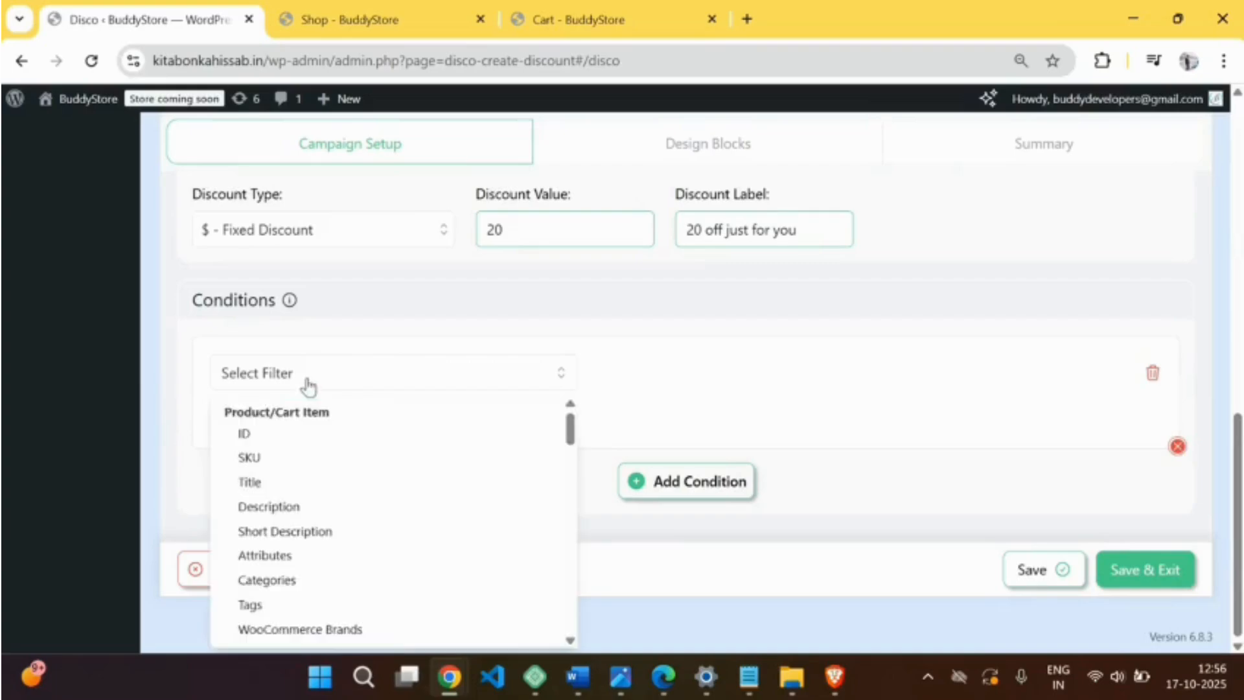
pyautogui.scroll(-5, 285, 639)
pyautogui.click(285, 633)
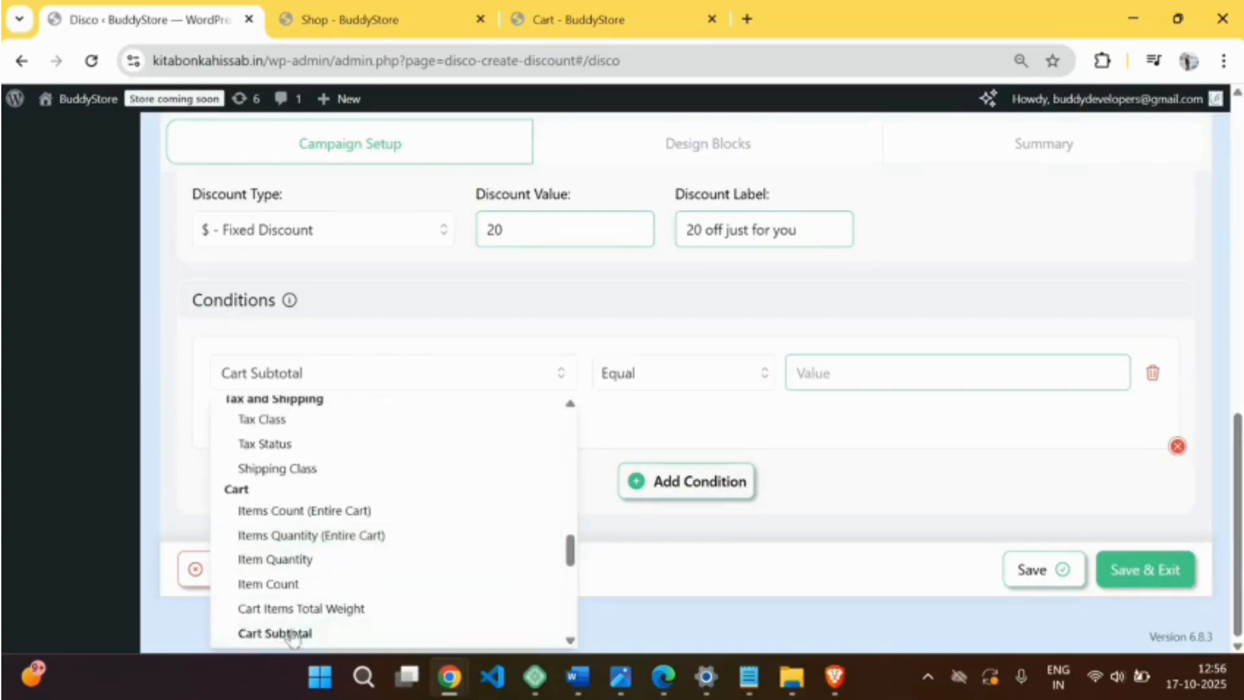
pyautogui.click(641, 382)
pyautogui.click(644, 481)
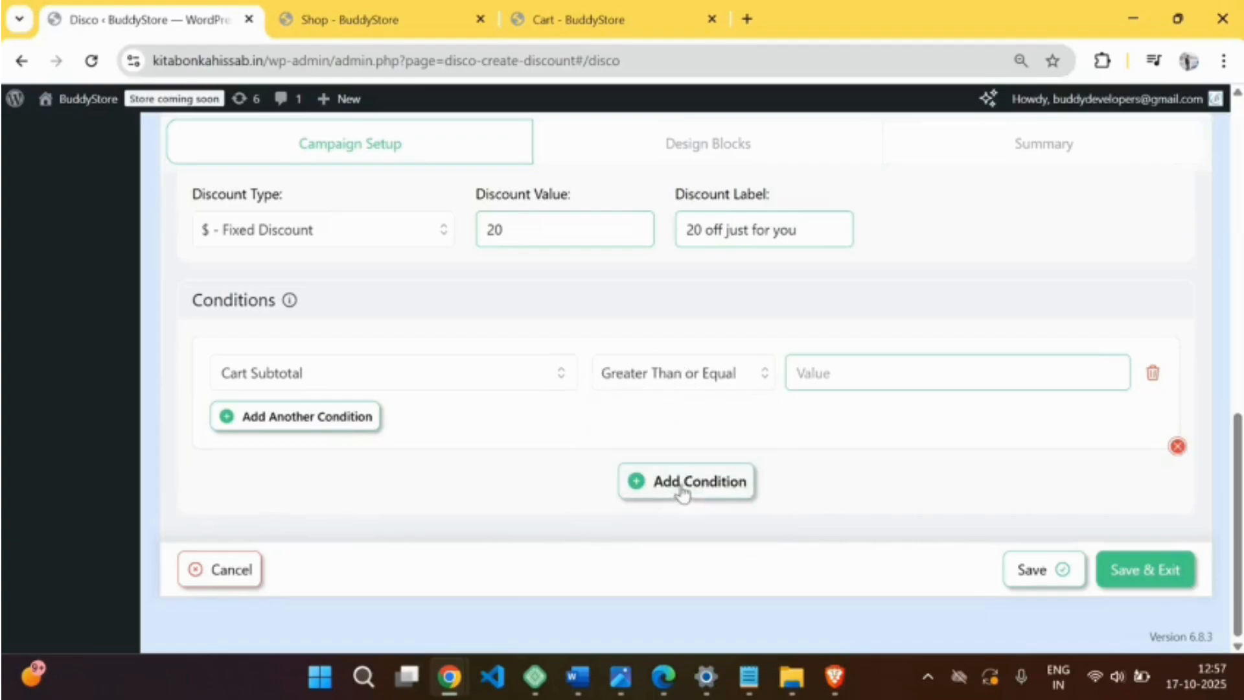
pyautogui.click(819, 378)
pyautogui.write('600')
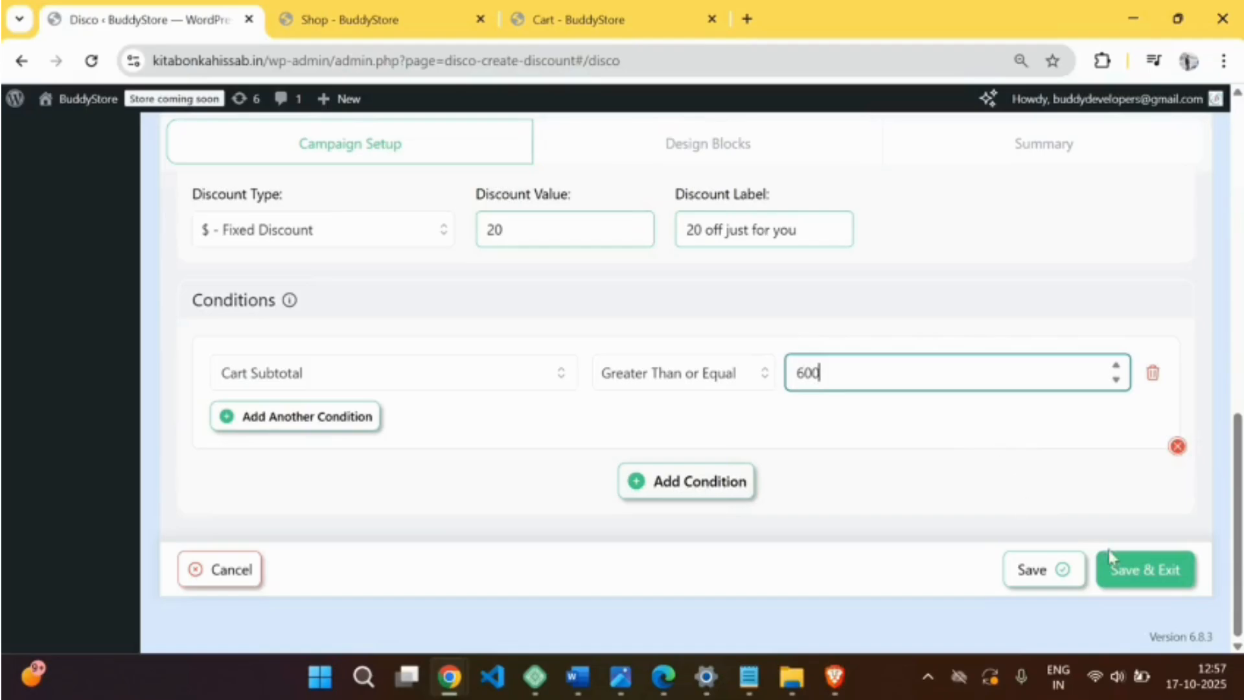
pyautogui.click(1138, 570)
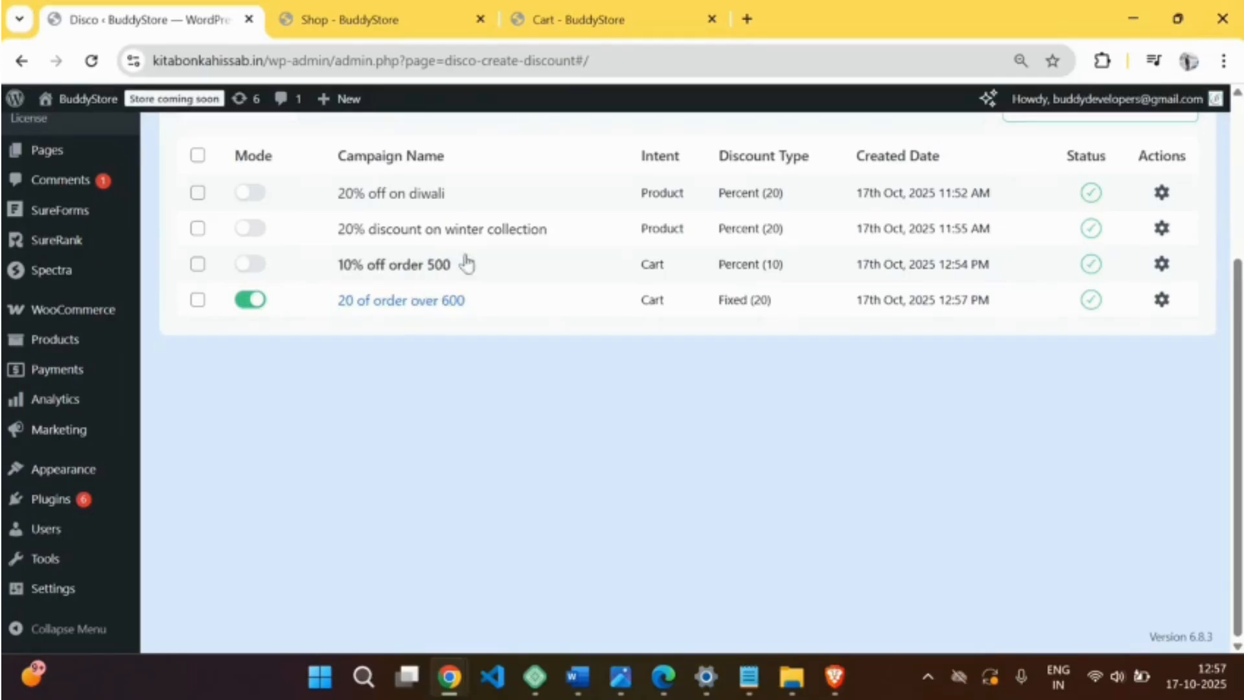
# Reload the store's cart page and examine the cart totals for the fixed discount.
pyautogui.click(515, 19)
pyautogui.click(90, 61)
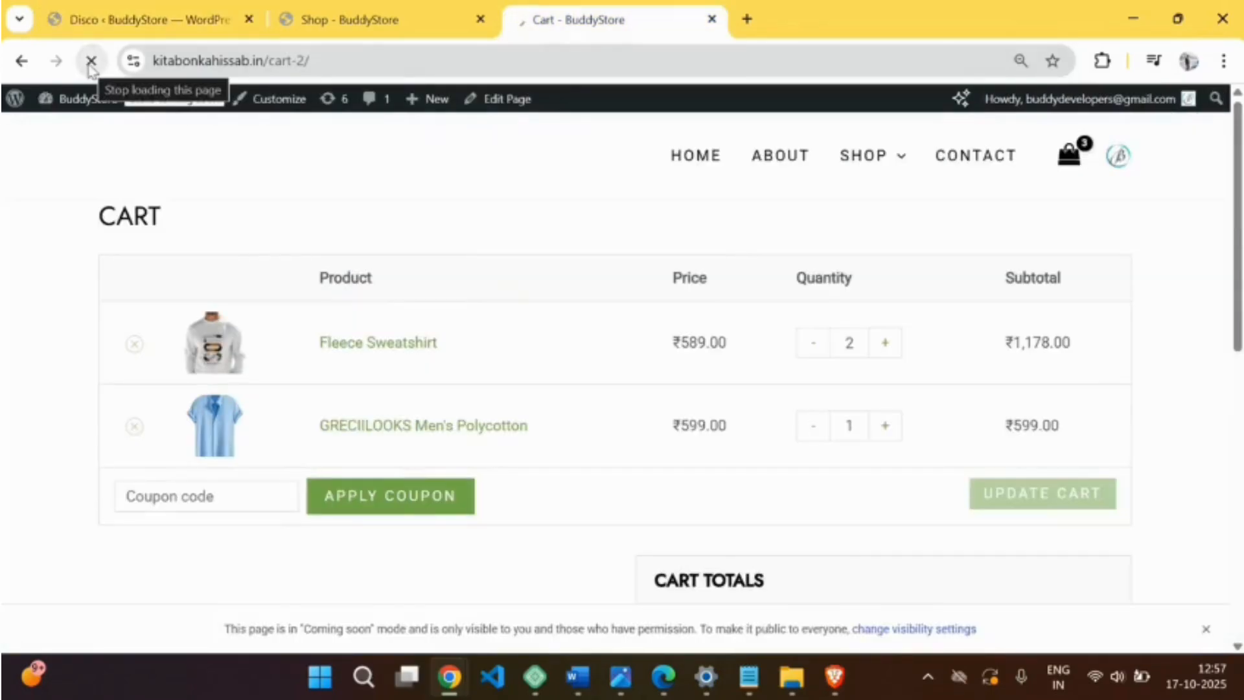
pyautogui.scroll(-6, 873, 349)
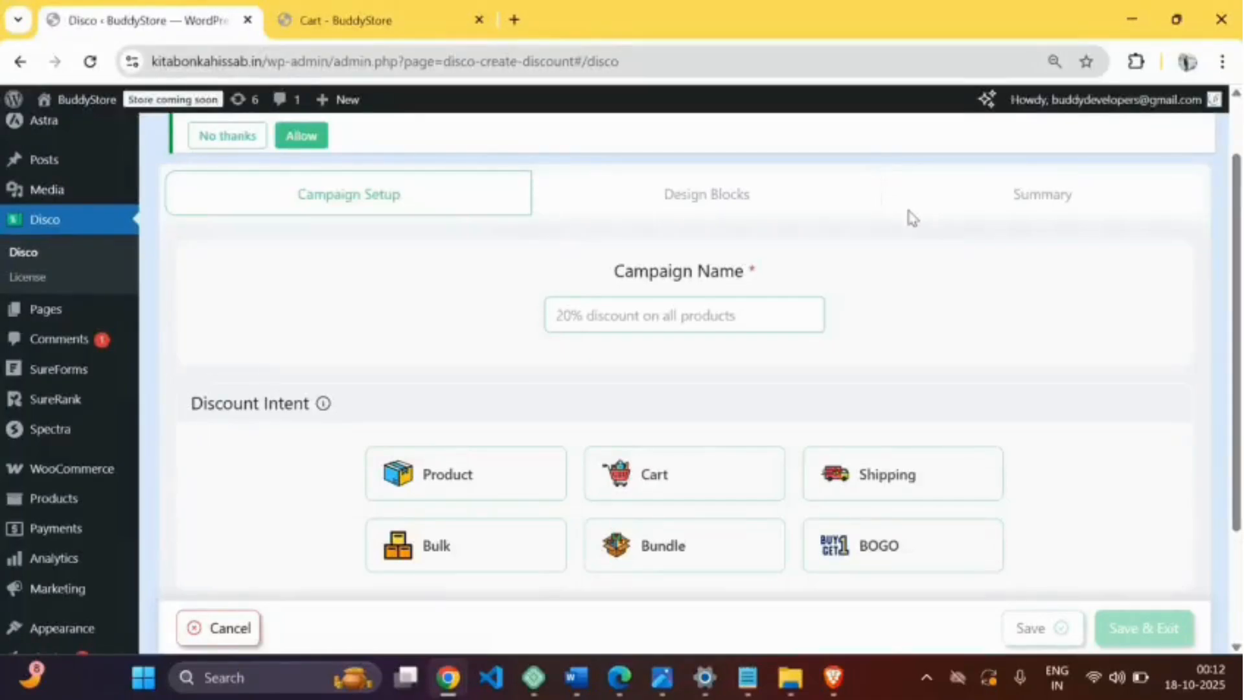
# Switch off the "20 of order over 600" campaign and start creating a new discount campaign.
pyautogui.click(245, 459)
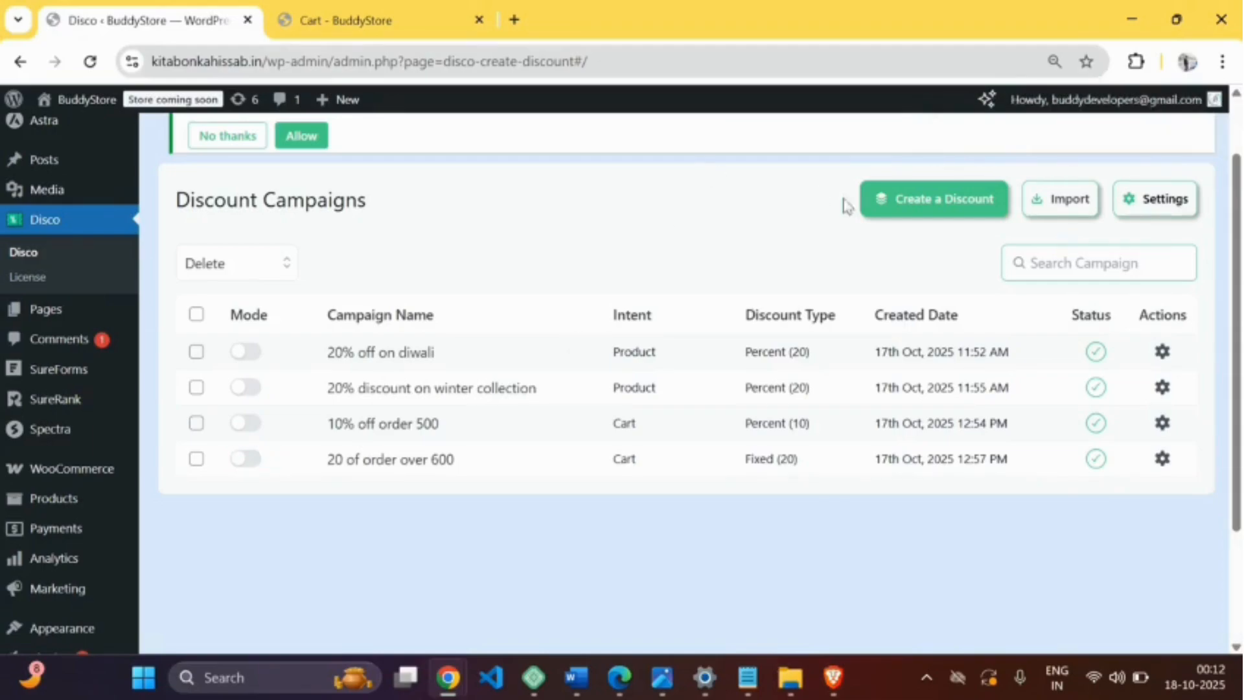
pyautogui.click(909, 213)
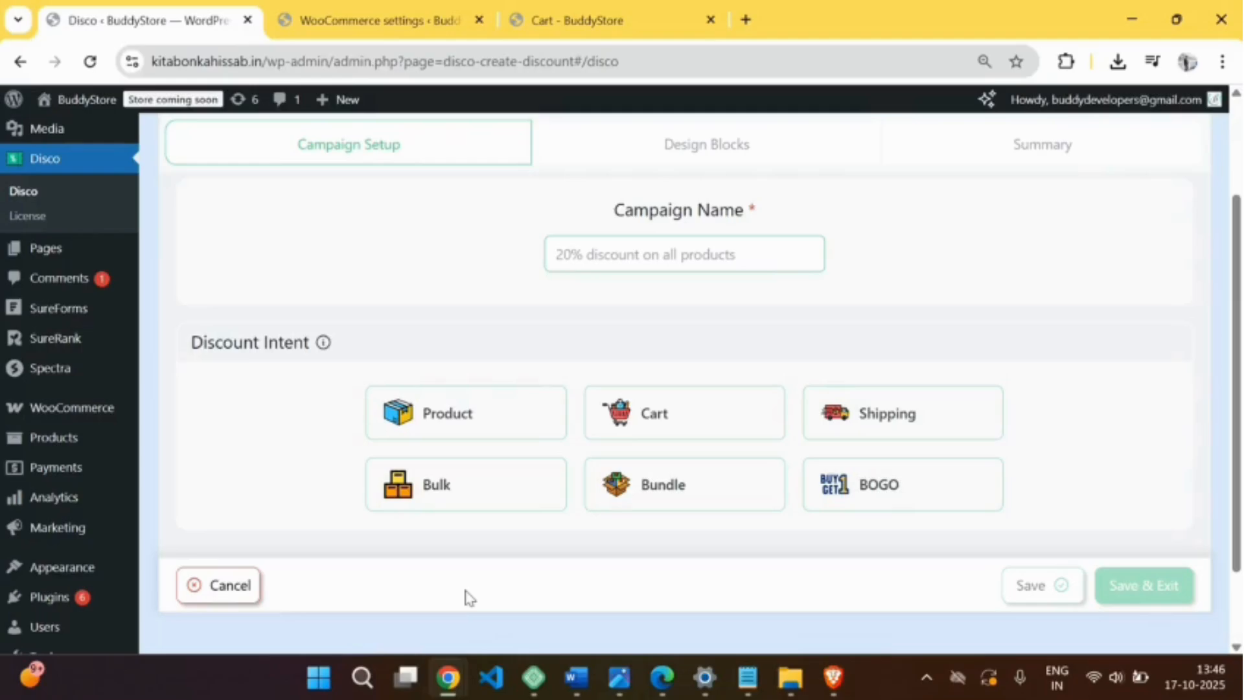
# Review the shipping zones and their shipping methods in the WooCommerce settings, returning to the new Disco campaign.
pyautogui.click(369, 20)
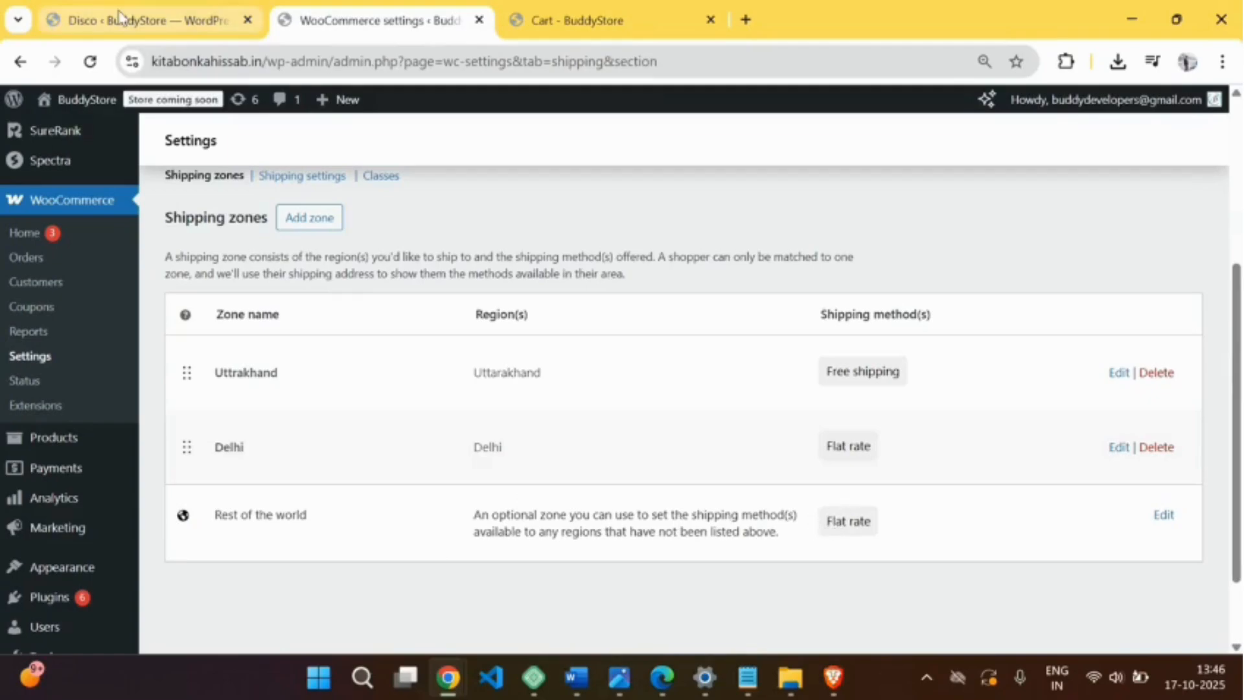
pyautogui.moveTo(119, 15)
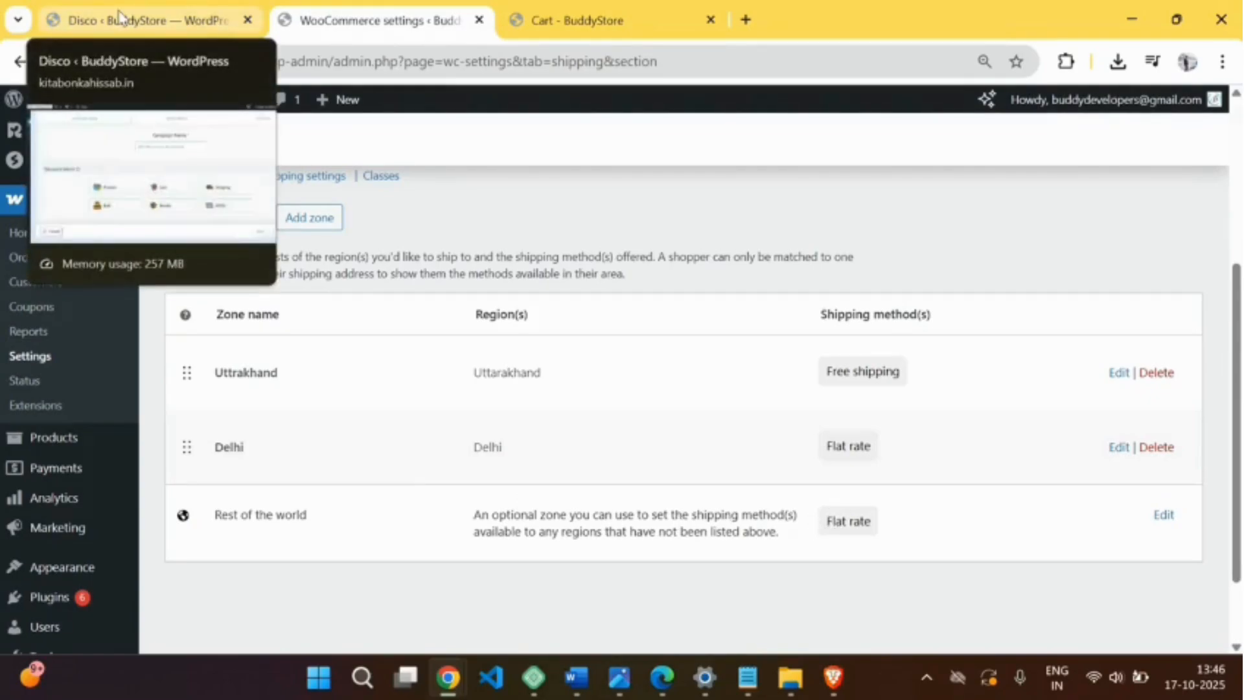
pyautogui.click(119, 16)
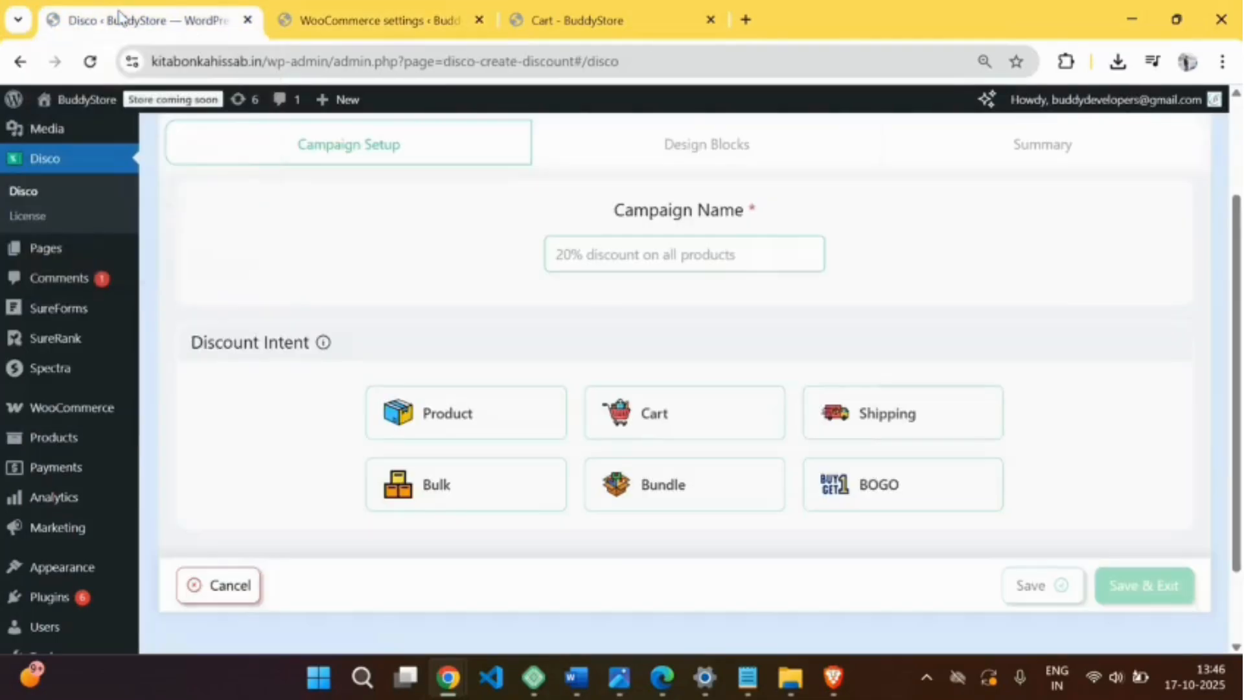
# Choose Shipping as the discount intent and name the campaign "free shiping for product".
pyautogui.click(860, 415)
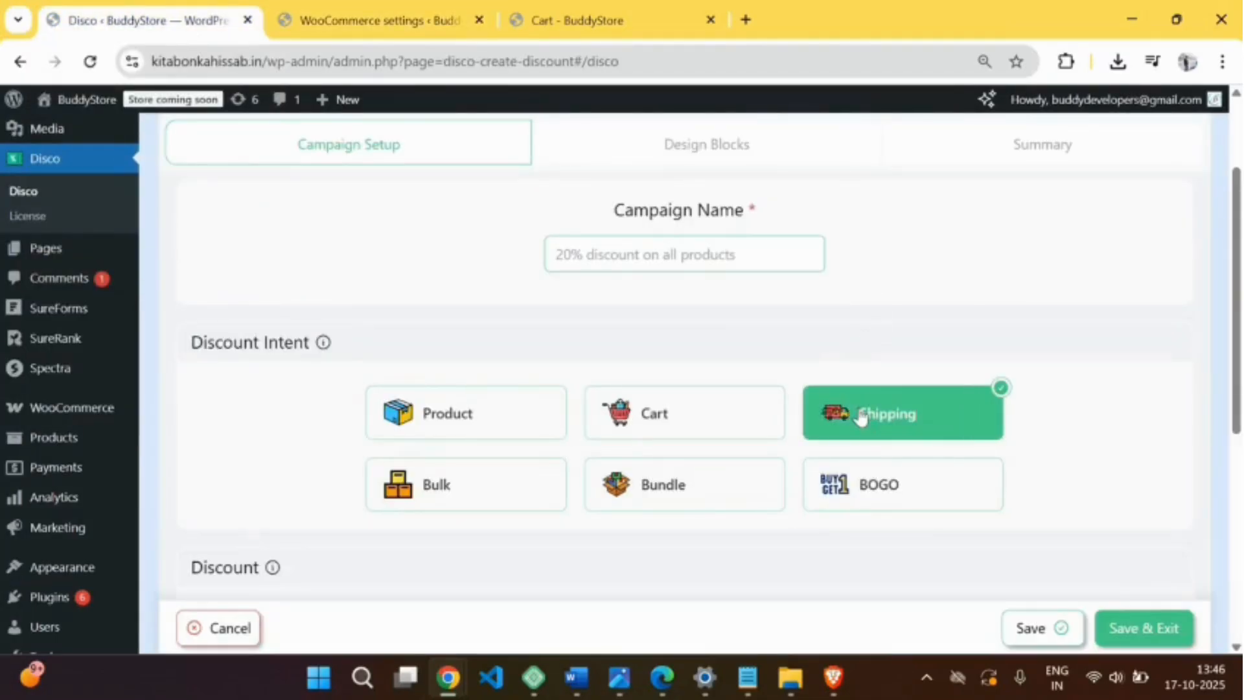
pyautogui.click(633, 253)
pyautogui.write('free shiping')
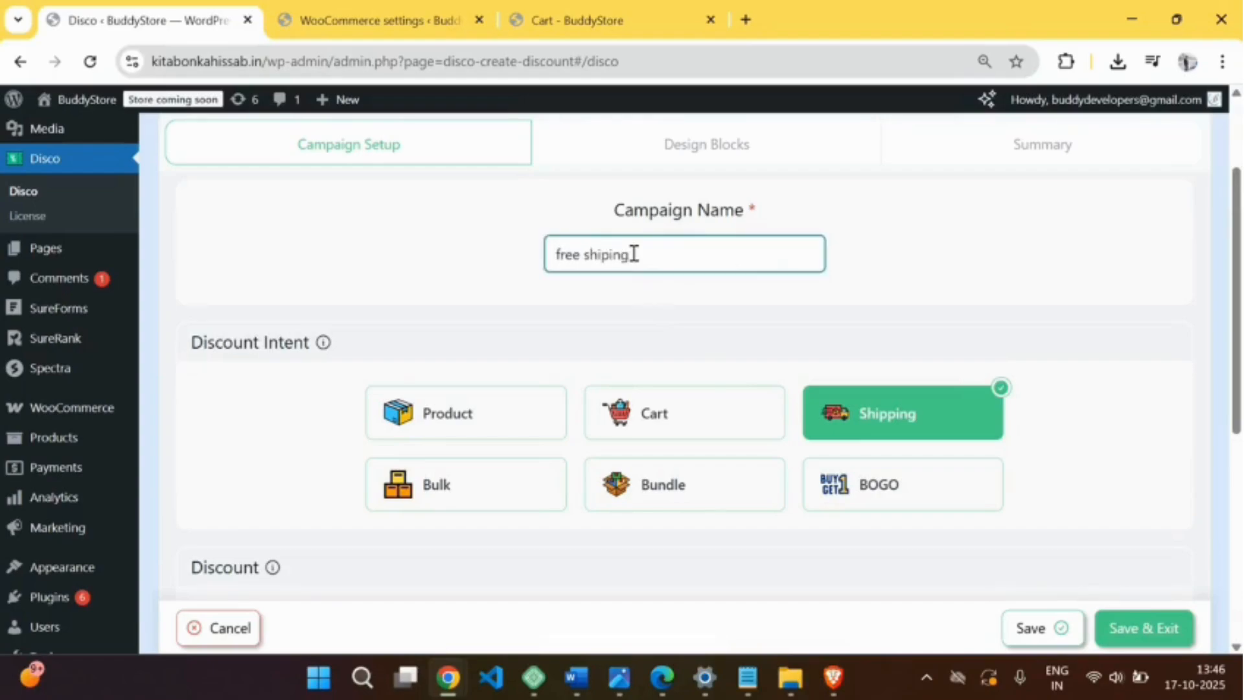
pyautogui.write(' for product')
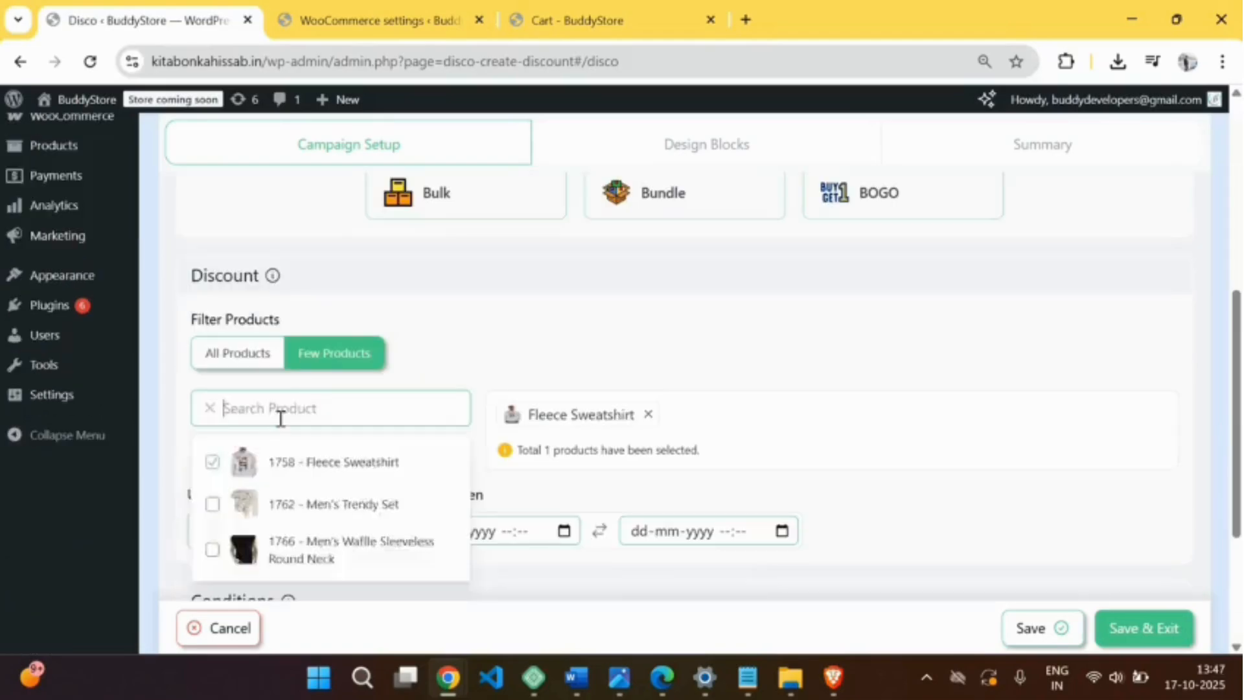
# Find Half-Zip Pullover with the search "ha" and add it to the campaign's selected products.
pyautogui.write('ha')
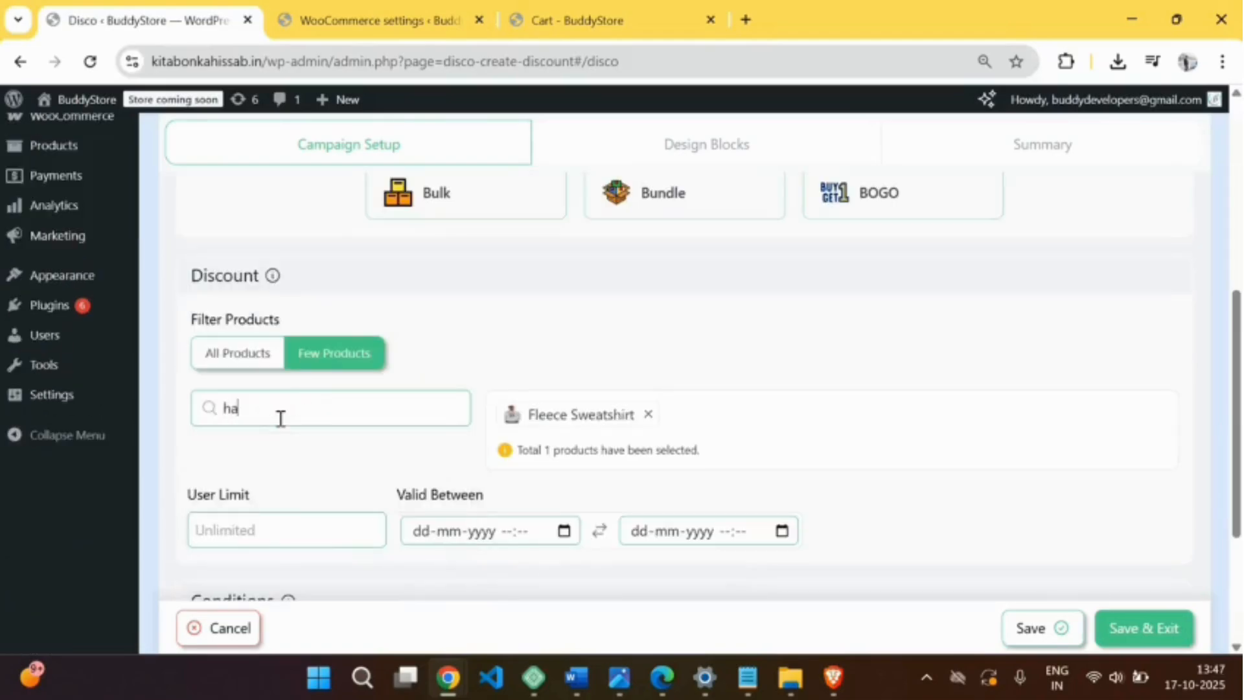
pyautogui.click(332, 459)
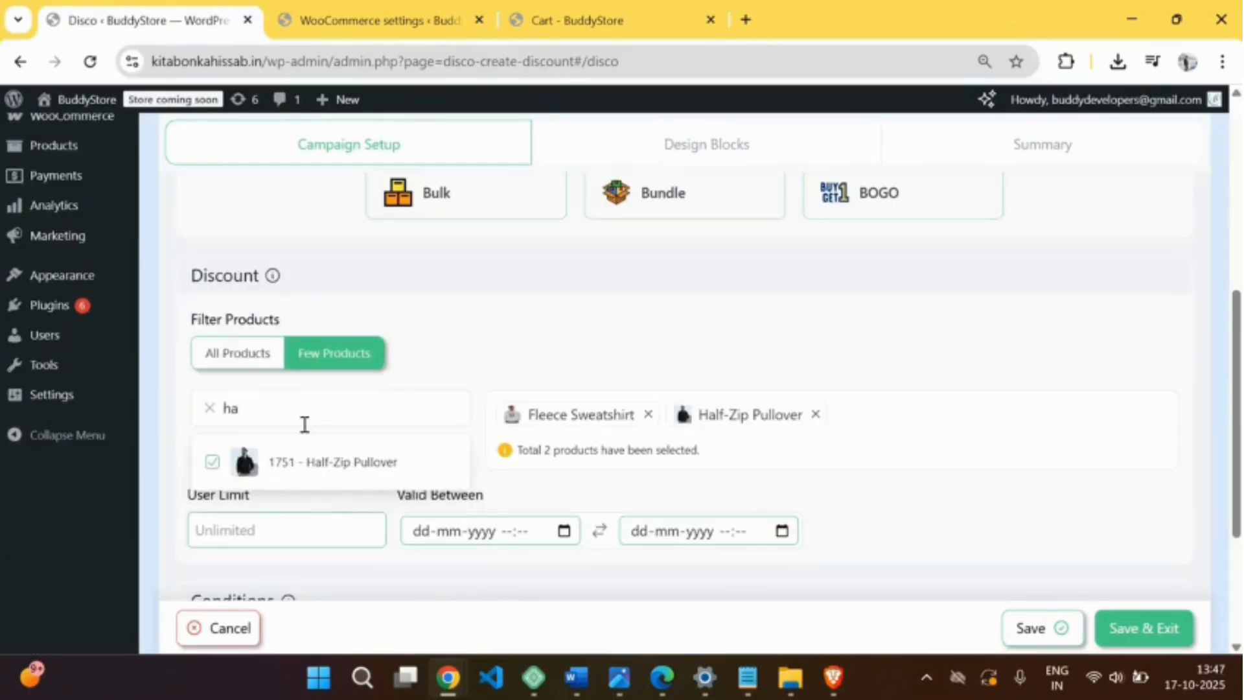
# Find Puffer Jacket with the search "puff" and add it to the campaign's selected products.
pyautogui.press('BackSpace')
pyautogui.press('BackSpace')
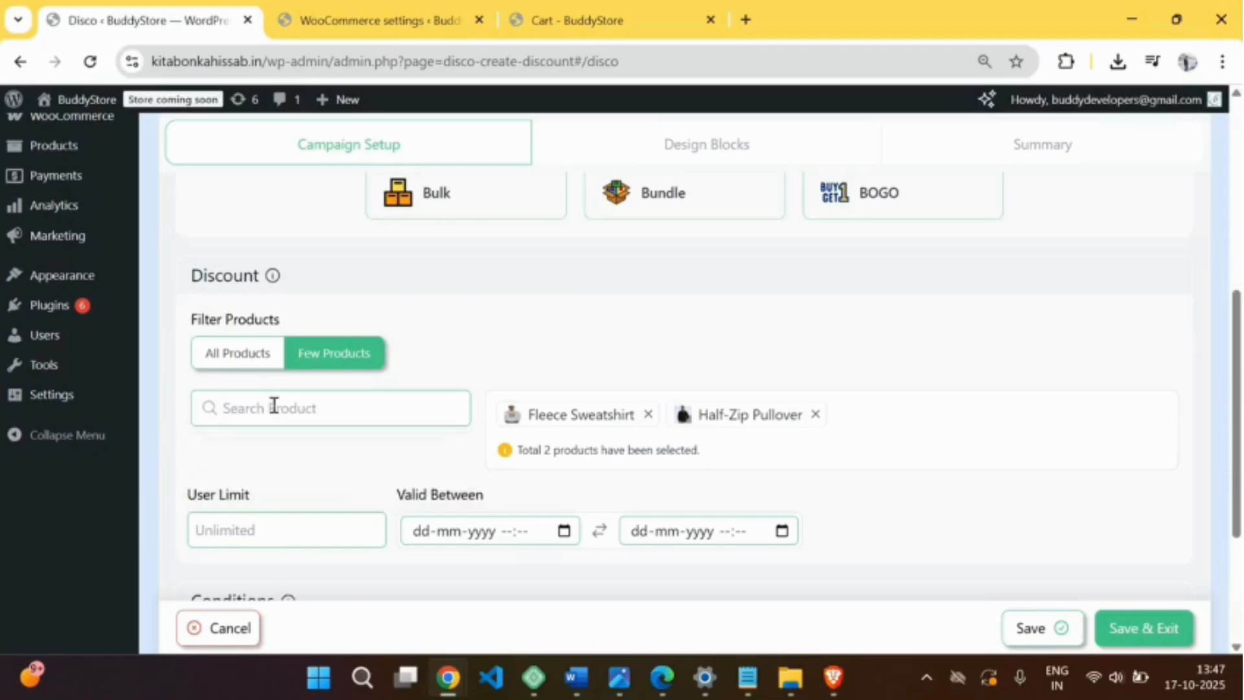
pyautogui.write('puff')
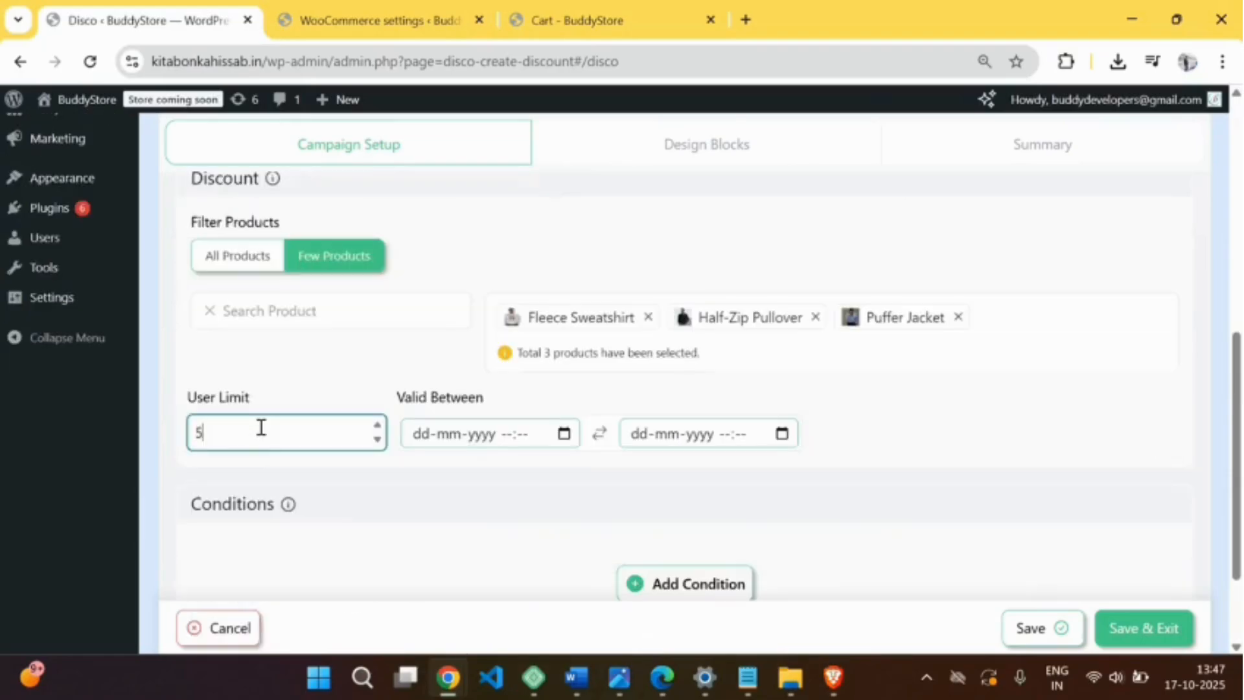
# Set the campaign's user limit to 50, then save the campaign and return to the campaign list.
pyautogui.write('0')
pyautogui.scroll(-2, 1141, 573)
pyautogui.click(1111, 576)
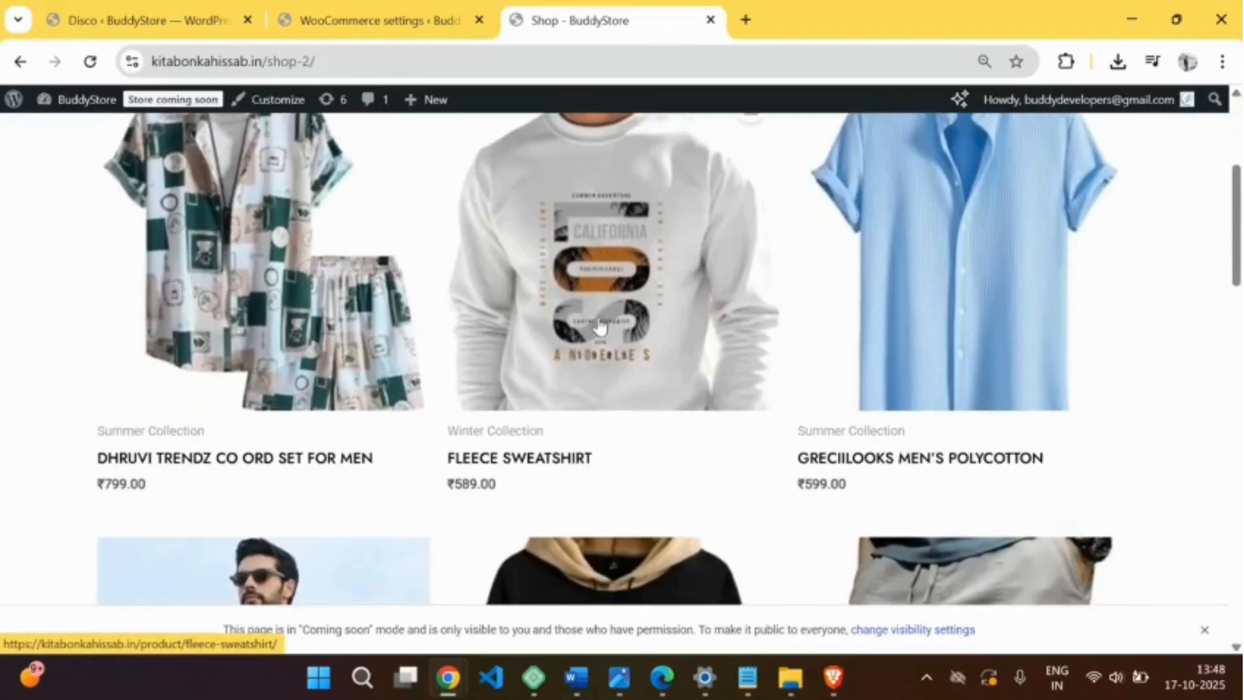
# Add the Fleece Sweatshirt from the shop to the cart and check the shipping line in the cart totals.
pyautogui.click(600, 326)
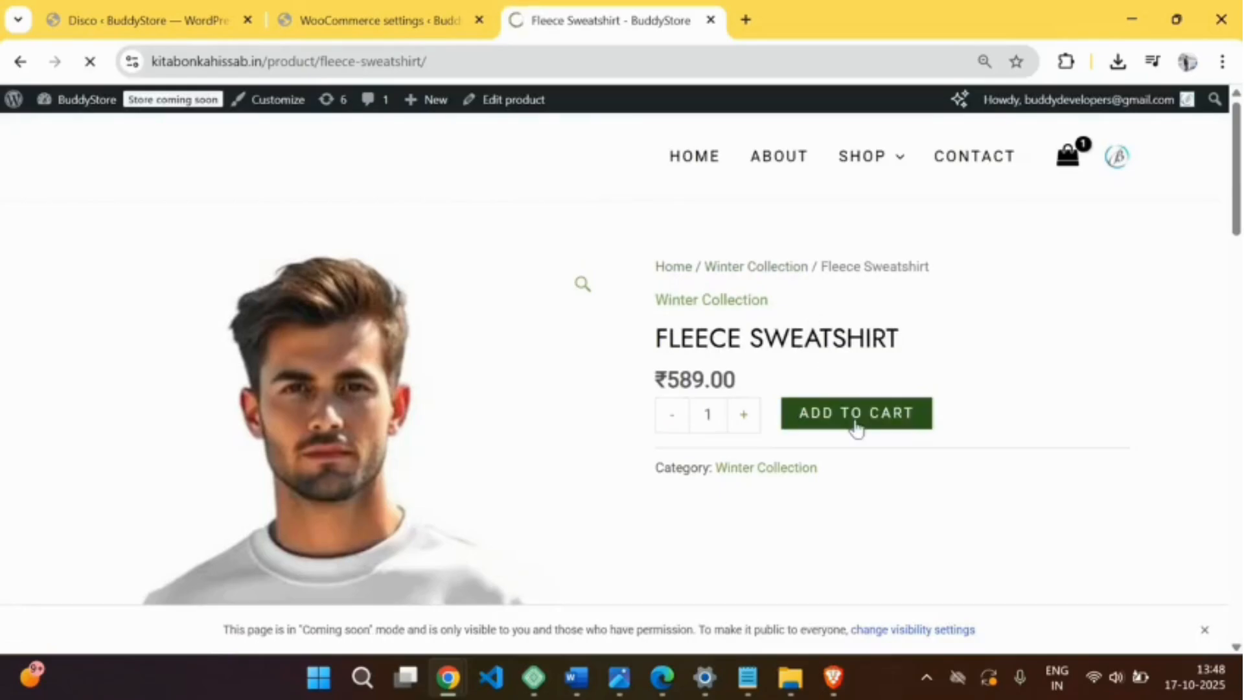
pyautogui.click(855, 426)
pyautogui.click(1011, 292)
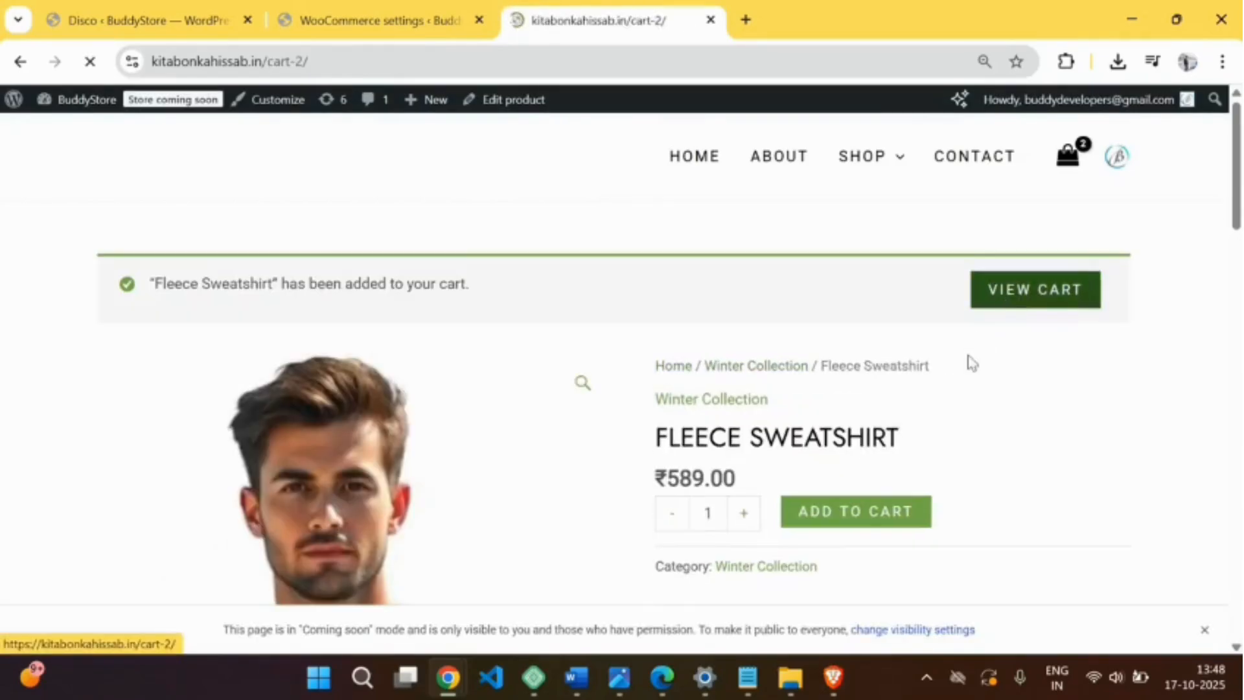
pyautogui.scroll(-1, 971, 362)
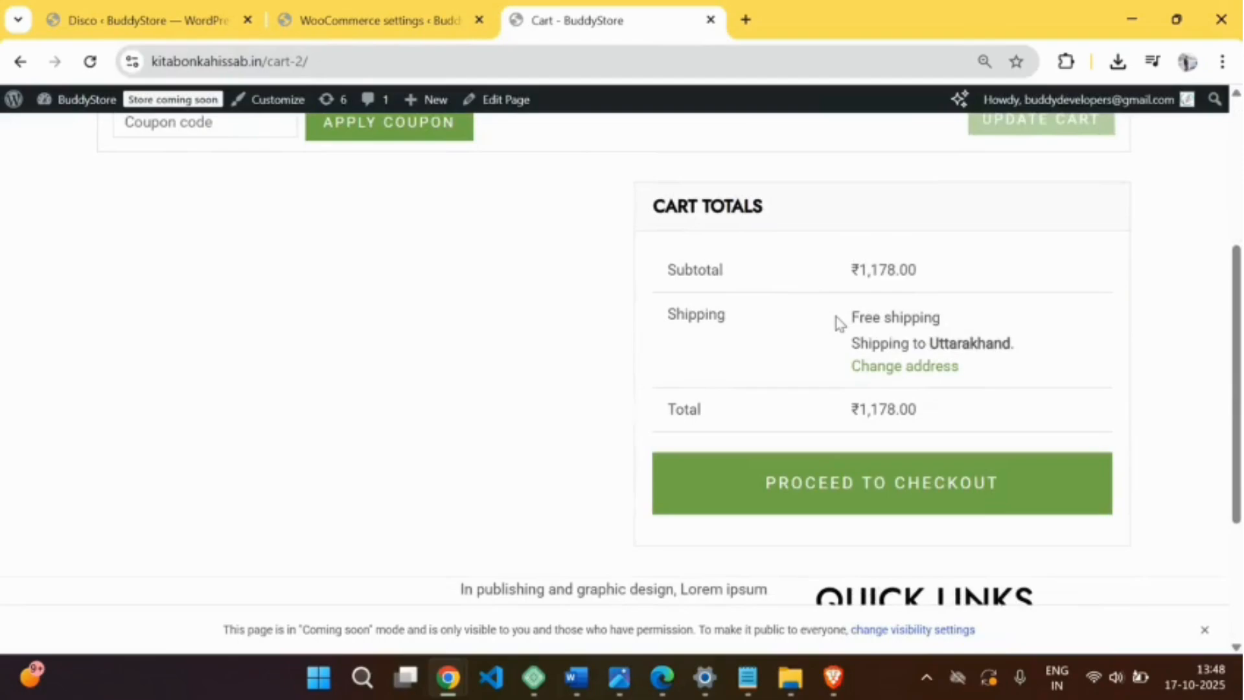
pyautogui.moveTo(847, 322); pyautogui.dragTo(966, 325)
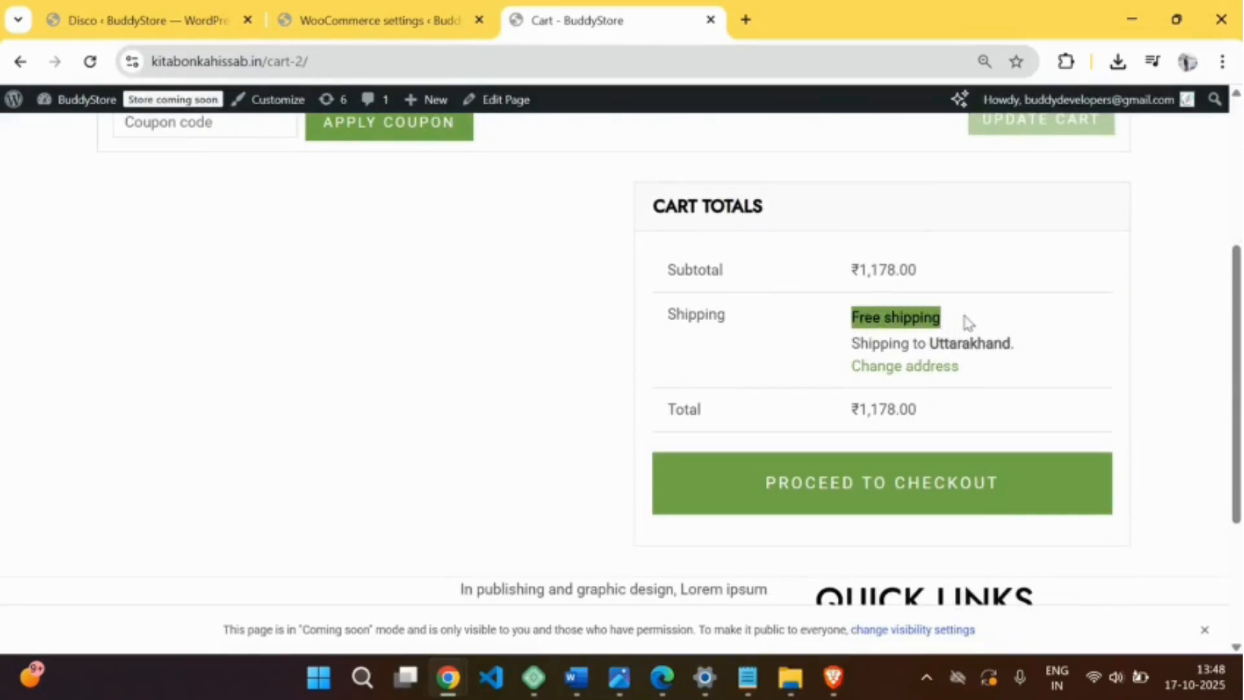
# Switch off the "free shiping for product" campaign and start a new discount campaign with Shipping as its intent.
pyautogui.click(248, 434)
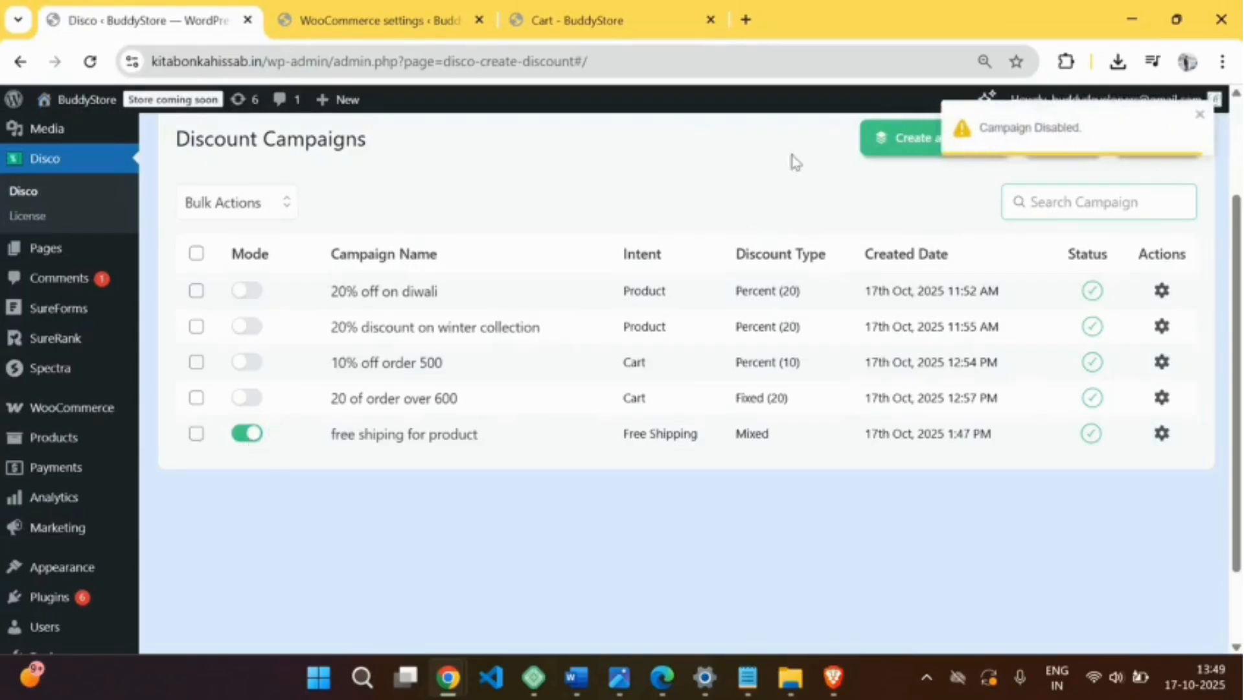
pyautogui.click(902, 138)
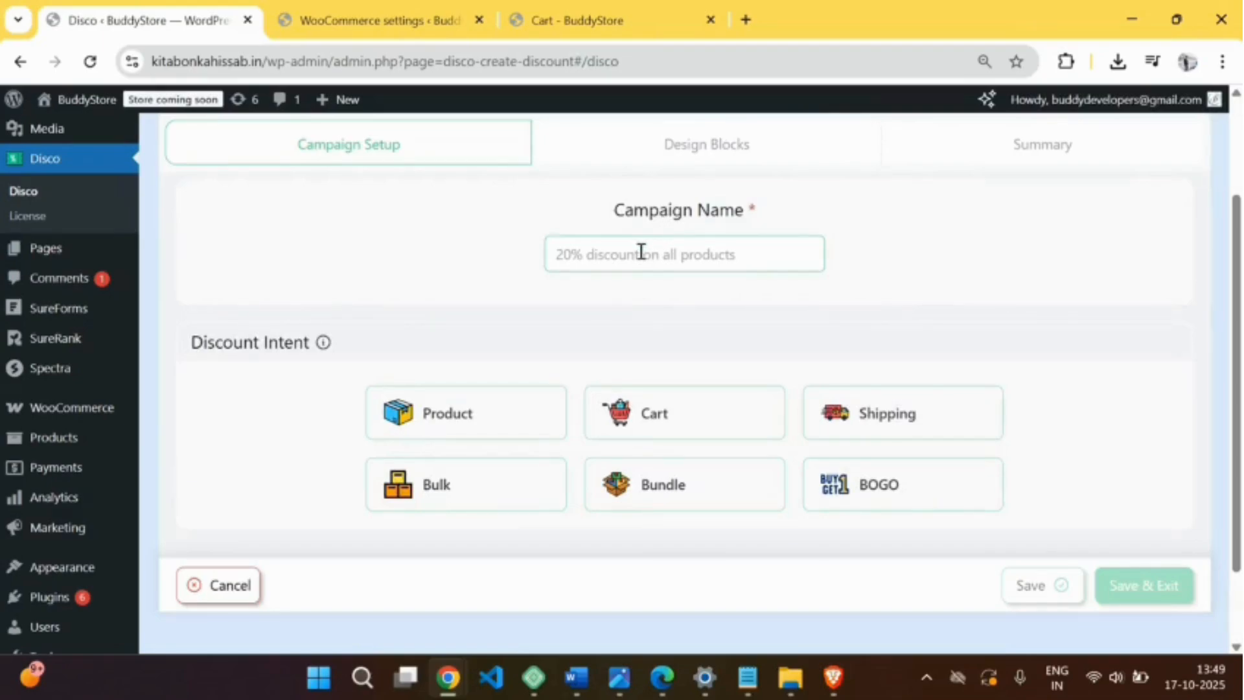
pyautogui.click(901, 435)
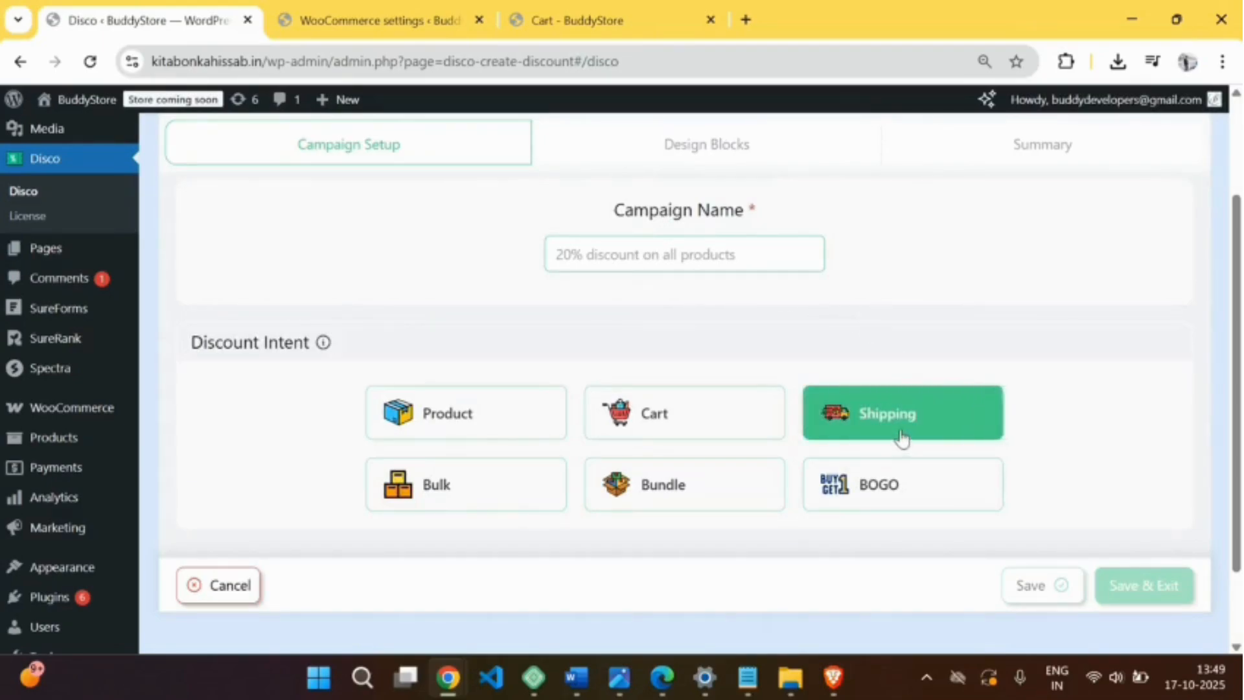
# Name the new shipping campaign "free shiping over 500".
pyautogui.click(661, 246)
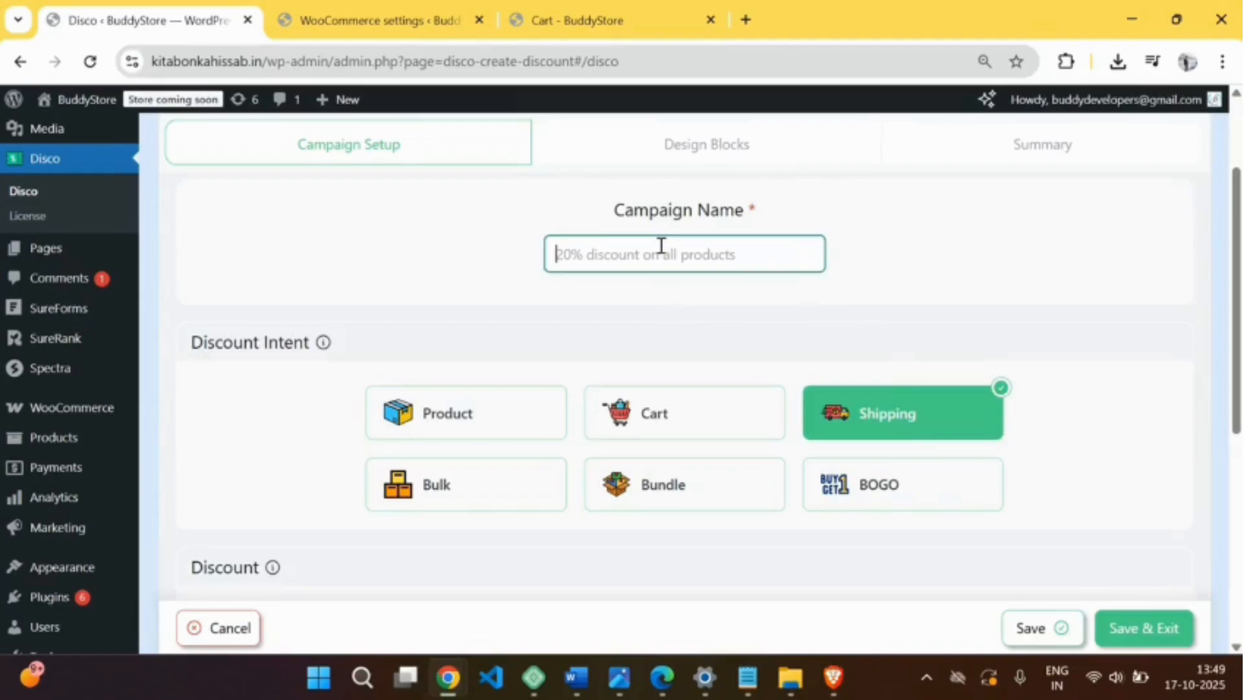
pyautogui.write('free')
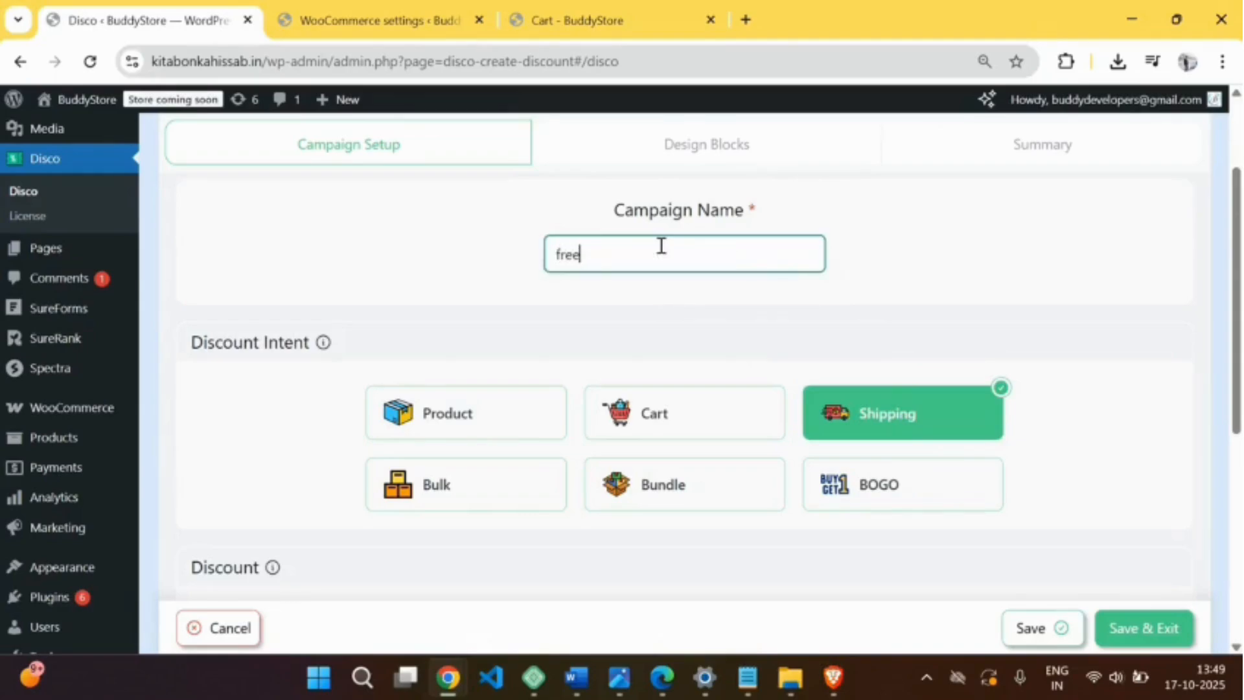
pyautogui.write(' shiping over 500')
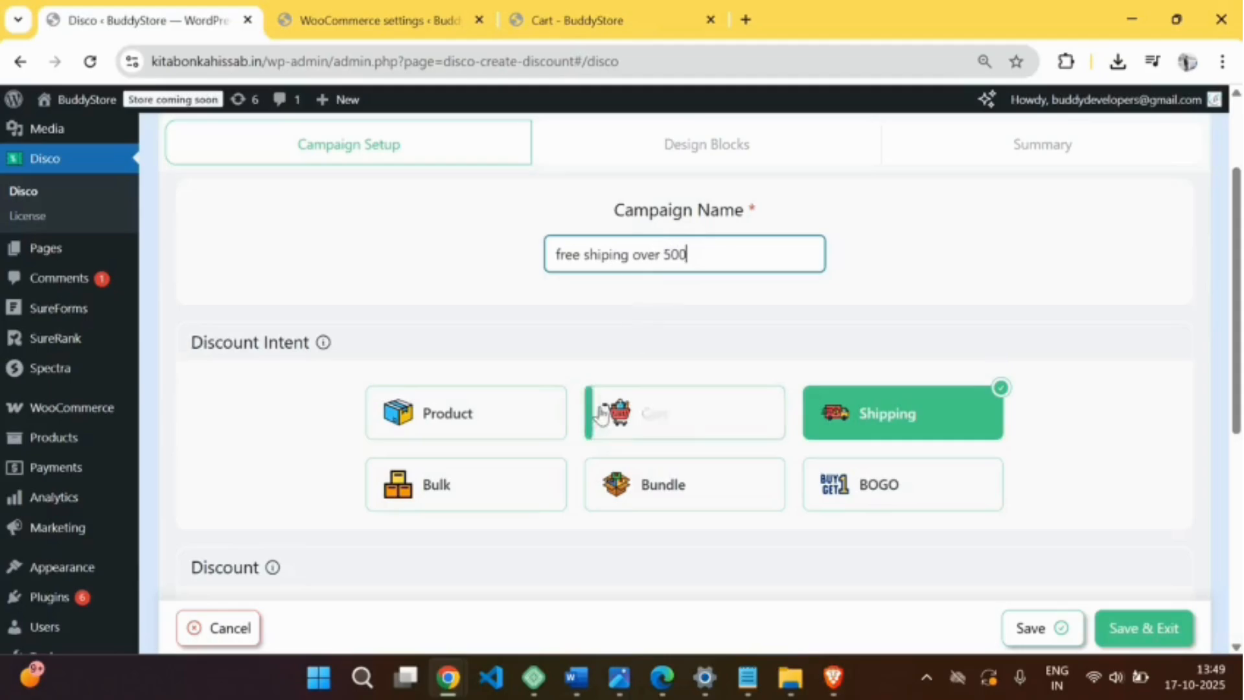
pyautogui.press('BackSpace')
pyautogui.press('BackSpace')
pyautogui.press('BackSpace')
pyautogui.press('BackSpace')
pyautogui.write('5')
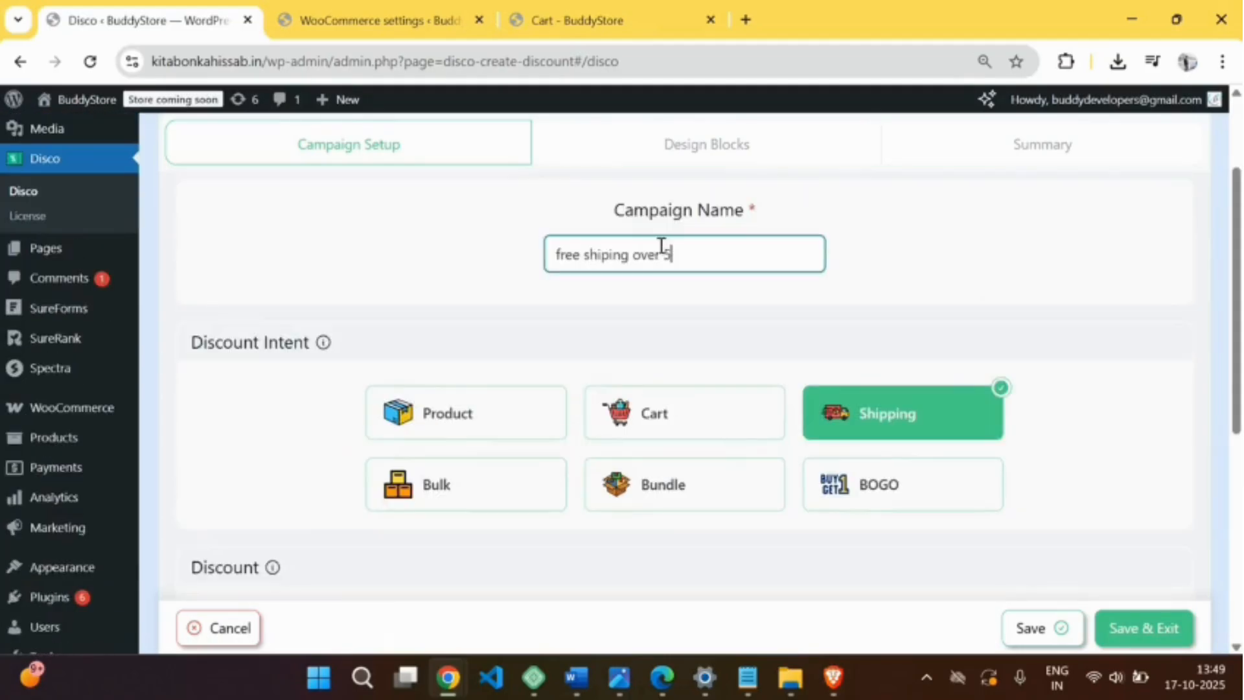
pyautogui.write('00')
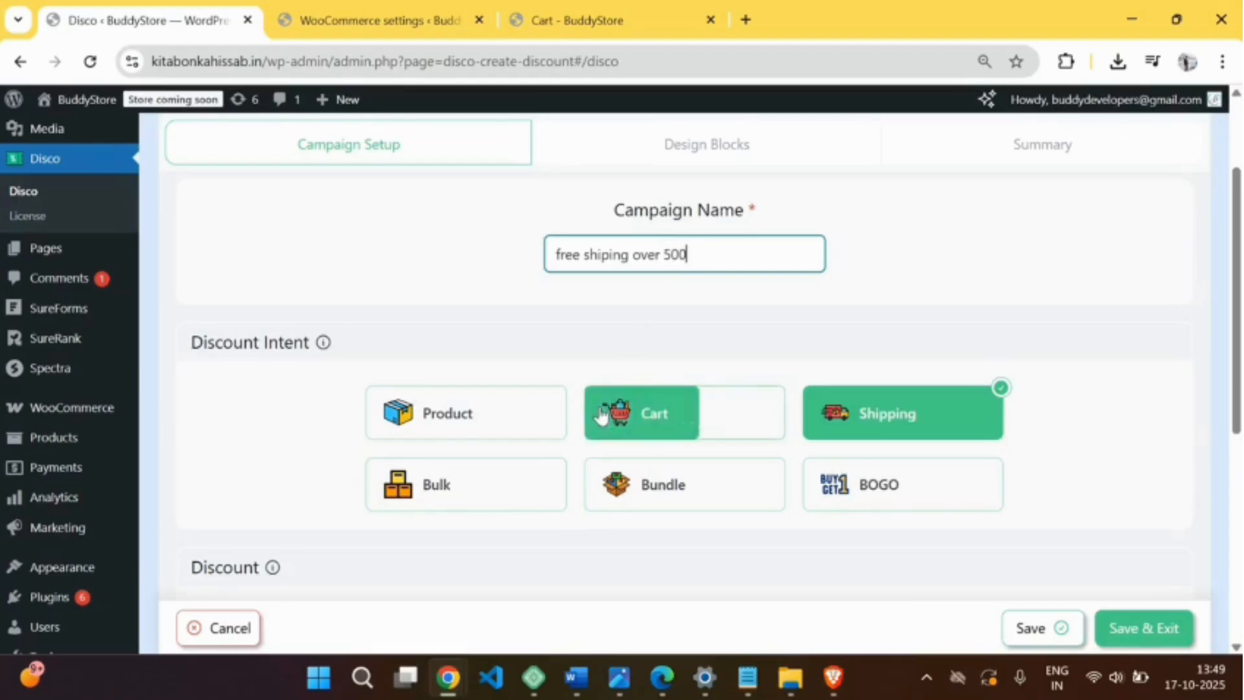
# Add the condition Cart Subtotal Greater Than or Equal 600 to the campaign, then save it and exit.
pyautogui.scroll(-1, 594, 411)
pyautogui.scroll(-2, 553, 417)
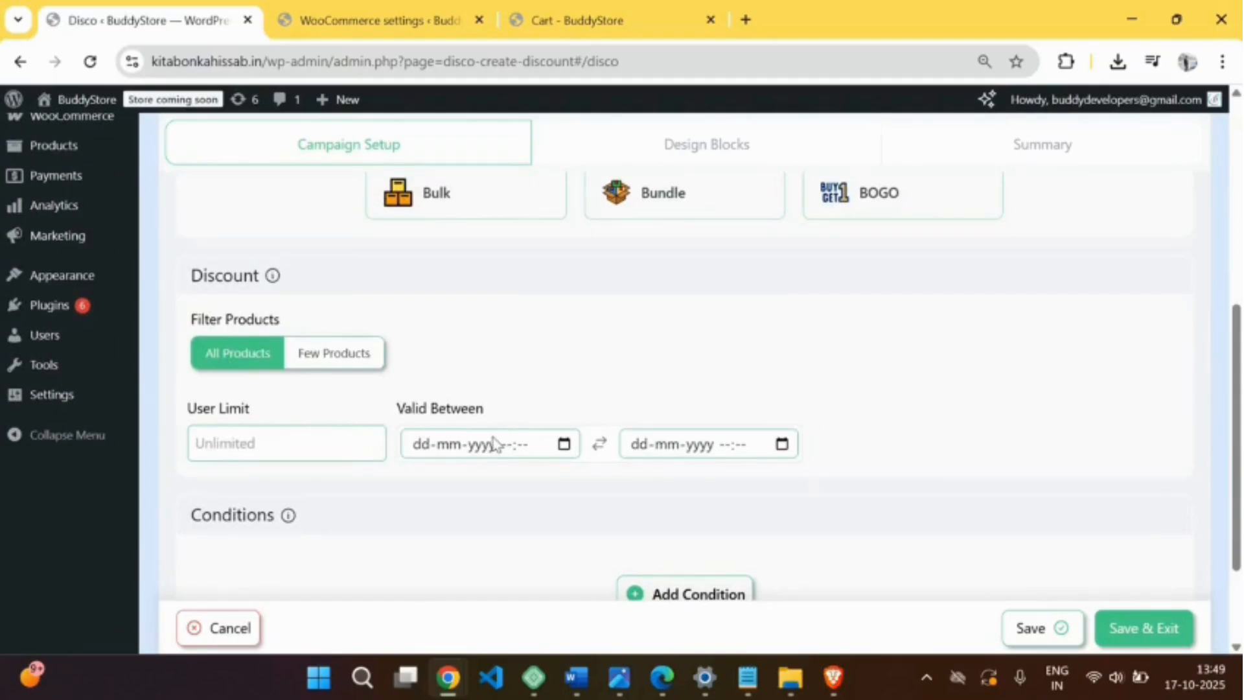
pyautogui.scroll(-3, 494, 444)
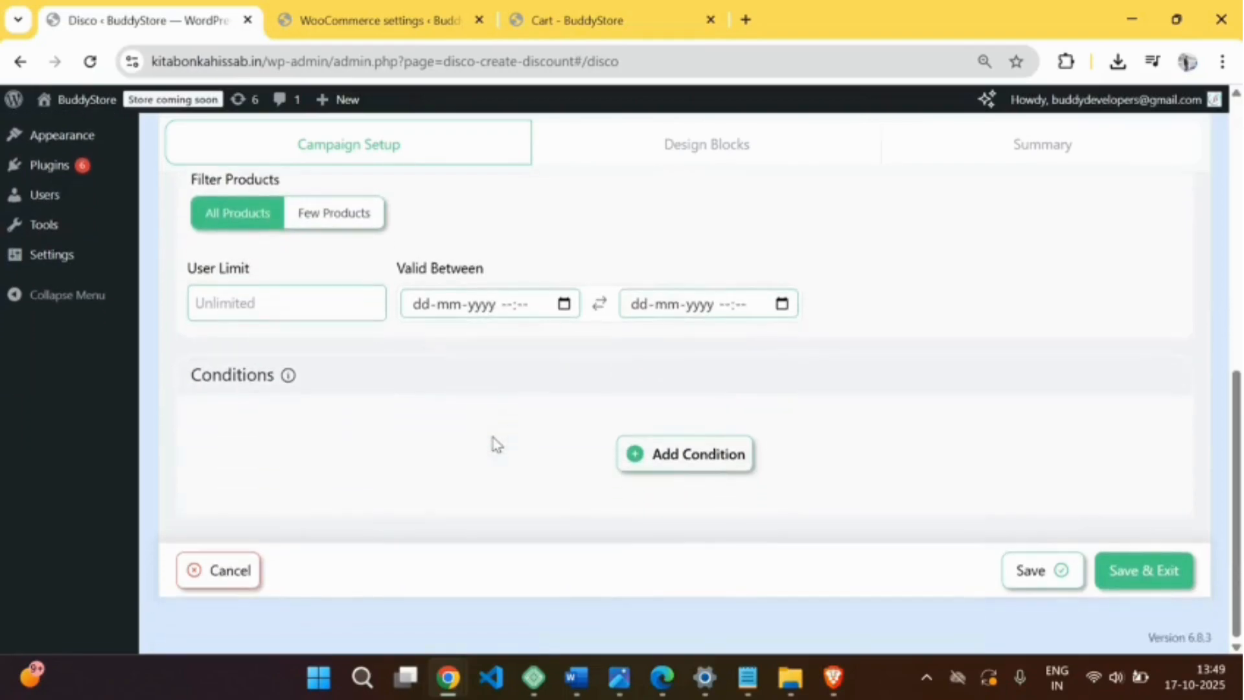
pyautogui.click(700, 453)
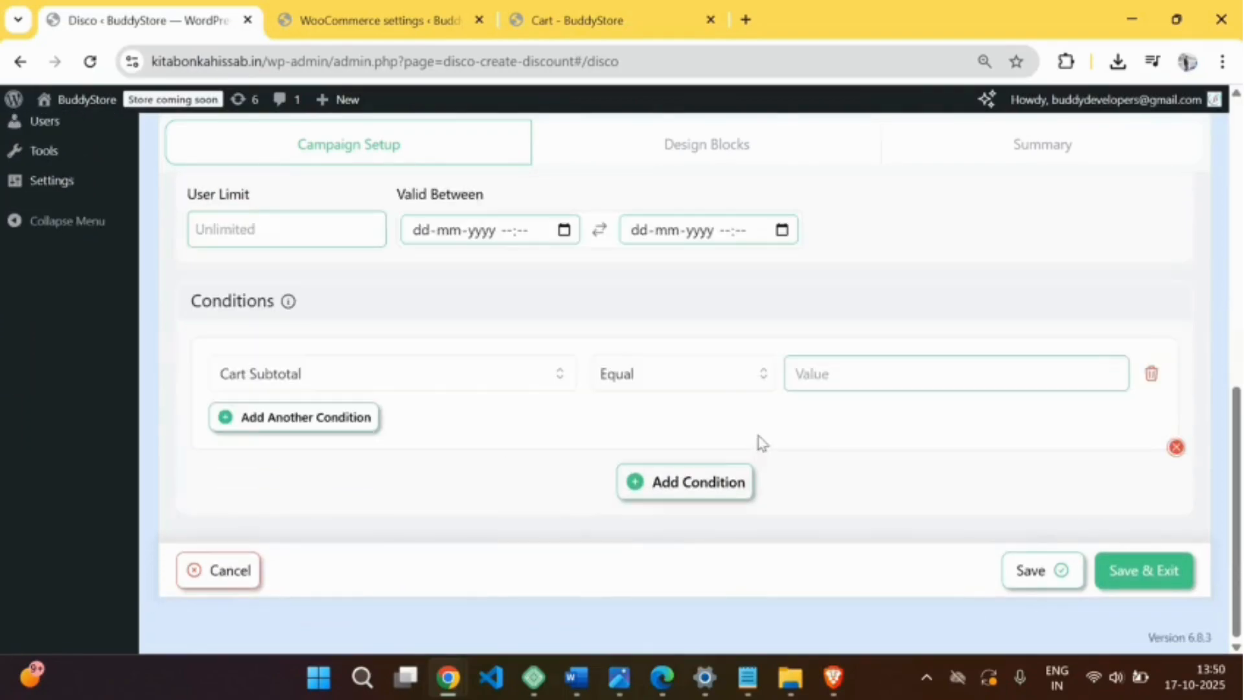
pyautogui.click(672, 381)
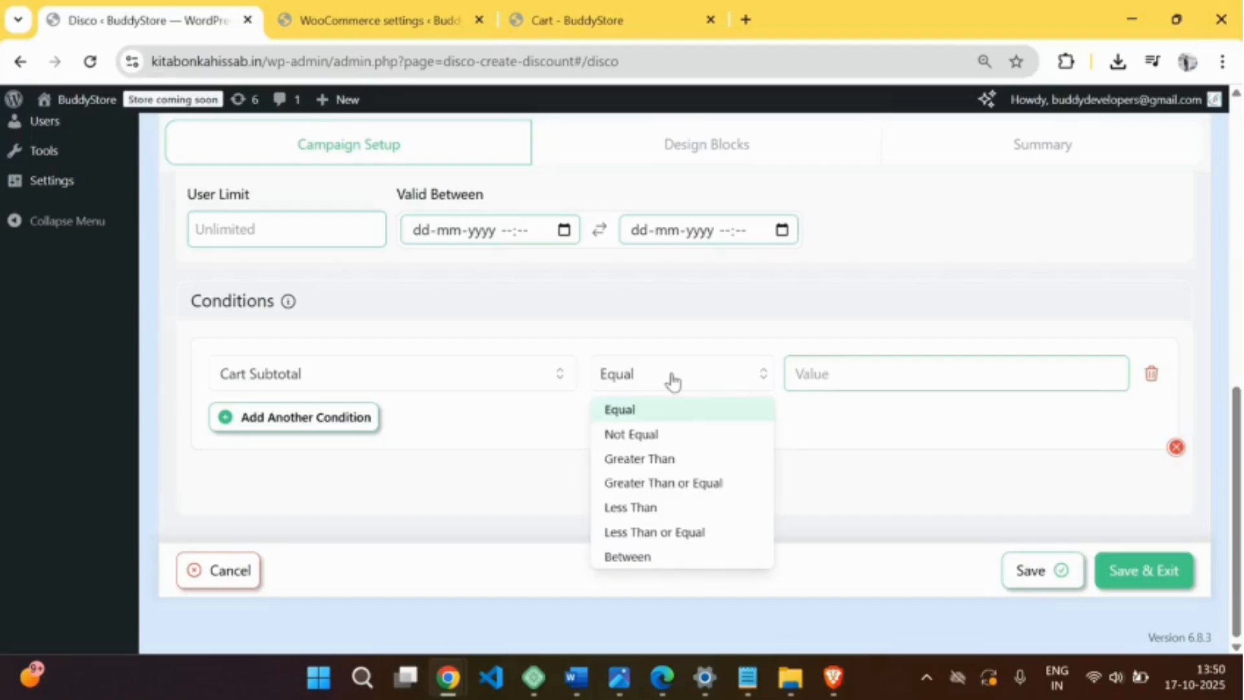
pyautogui.click(632, 484)
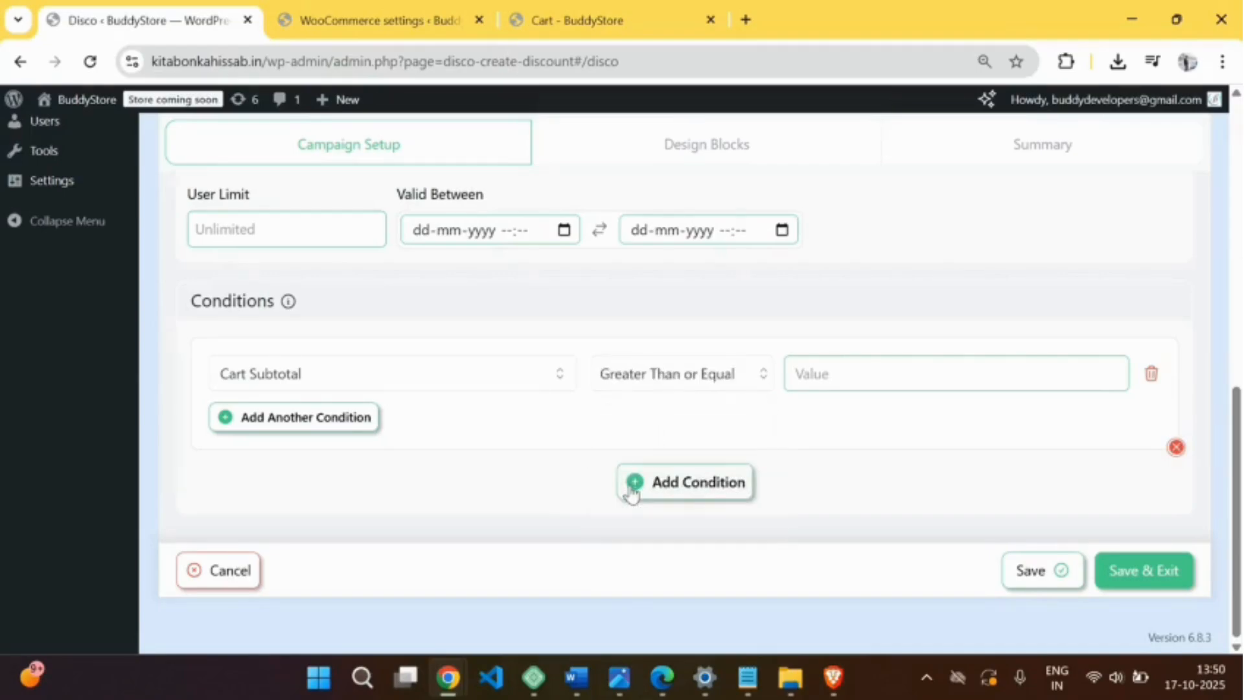
pyautogui.click(900, 373)
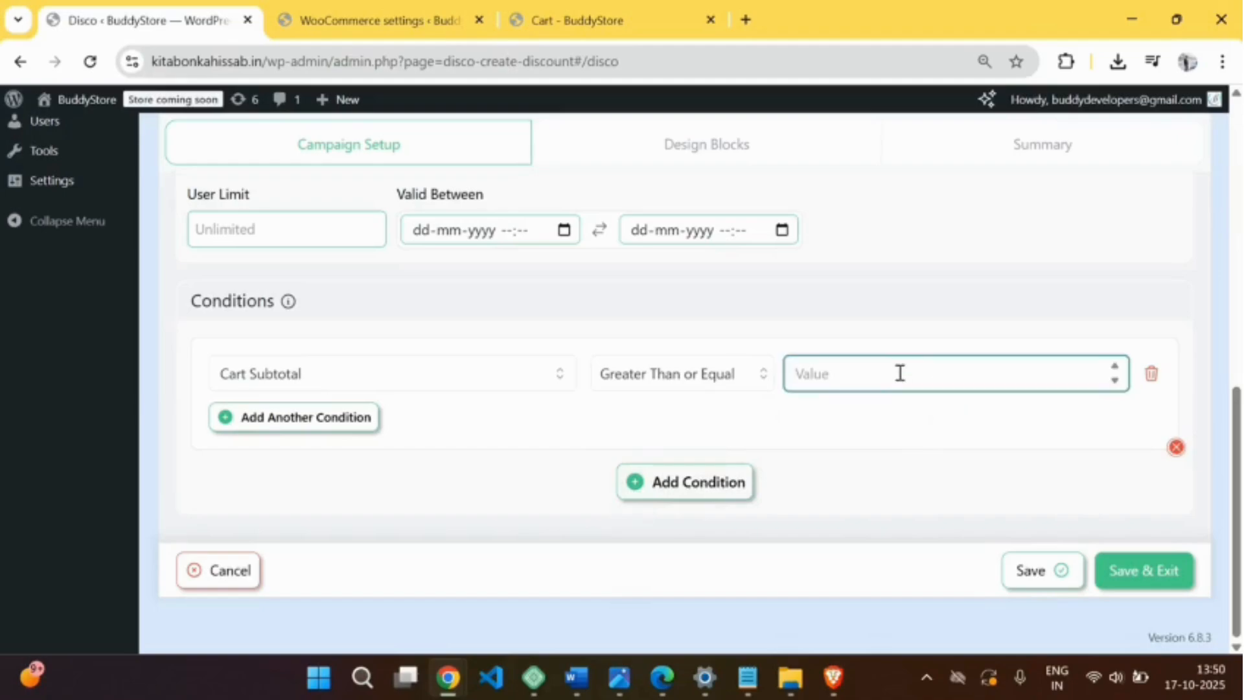
pyautogui.write('600')
pyautogui.click(1129, 573)
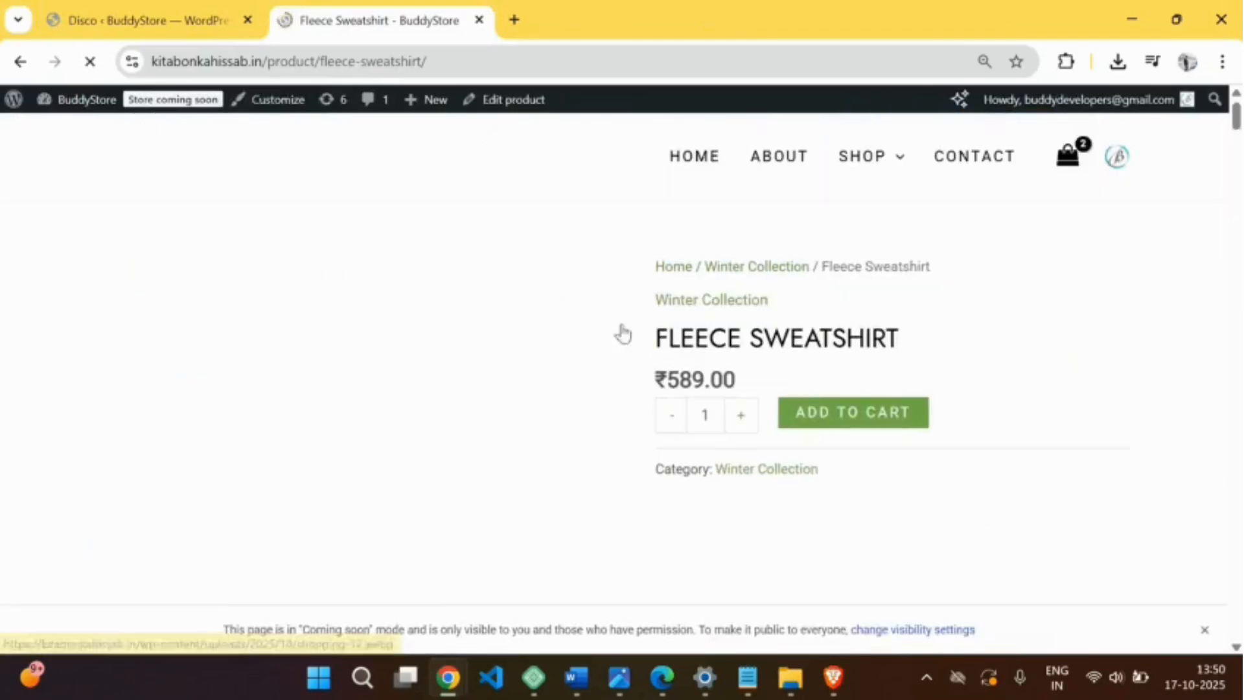
# Add another Fleece Sweatshirt to the cart and check the shipping and totals on the cart page.
pyautogui.scroll(-3, 713, 327)
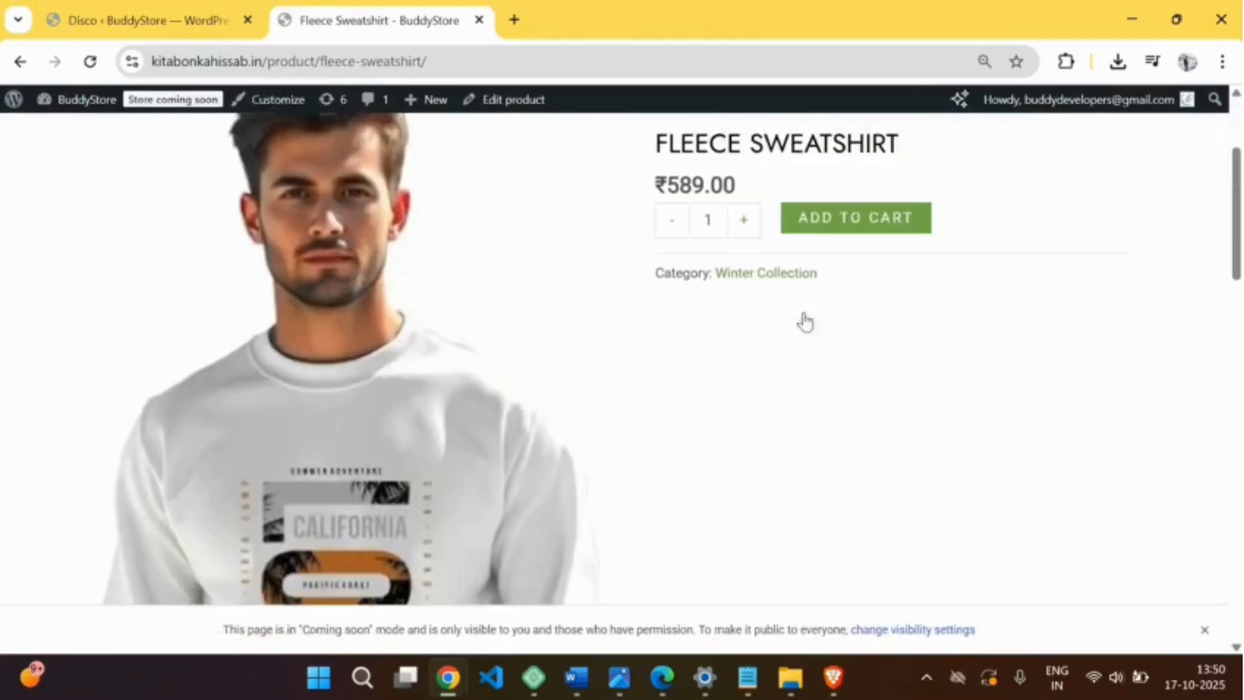
pyautogui.click(823, 225)
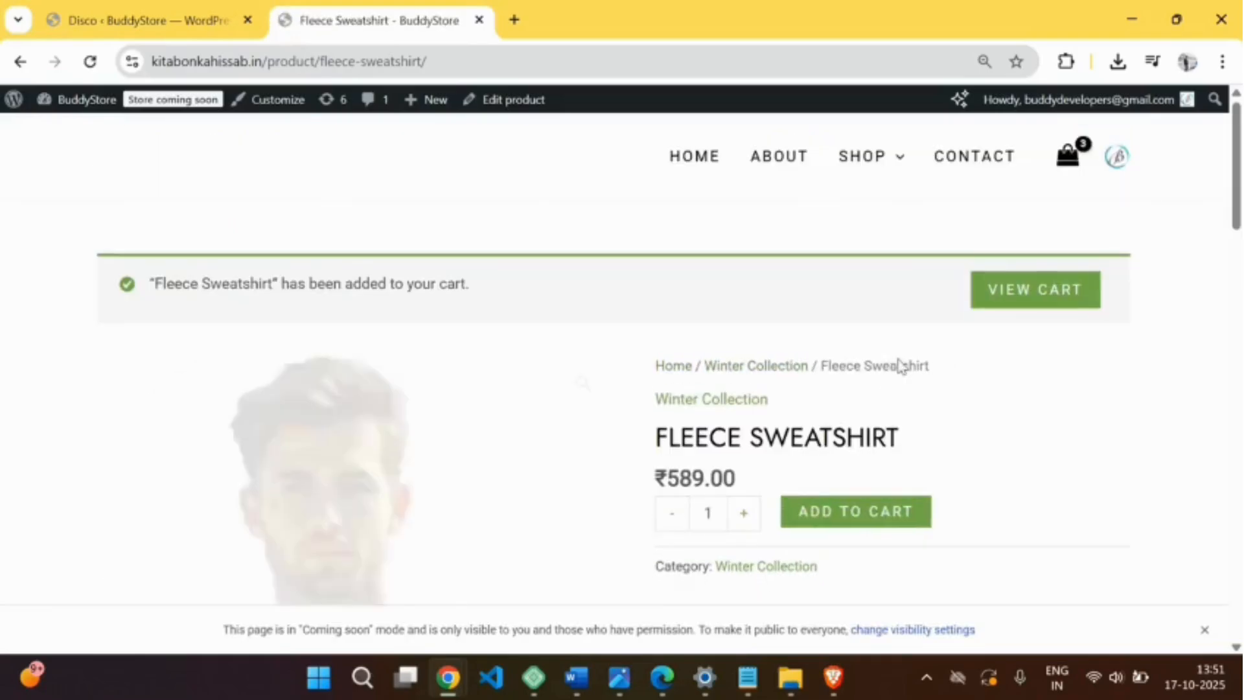
pyautogui.click(1026, 287)
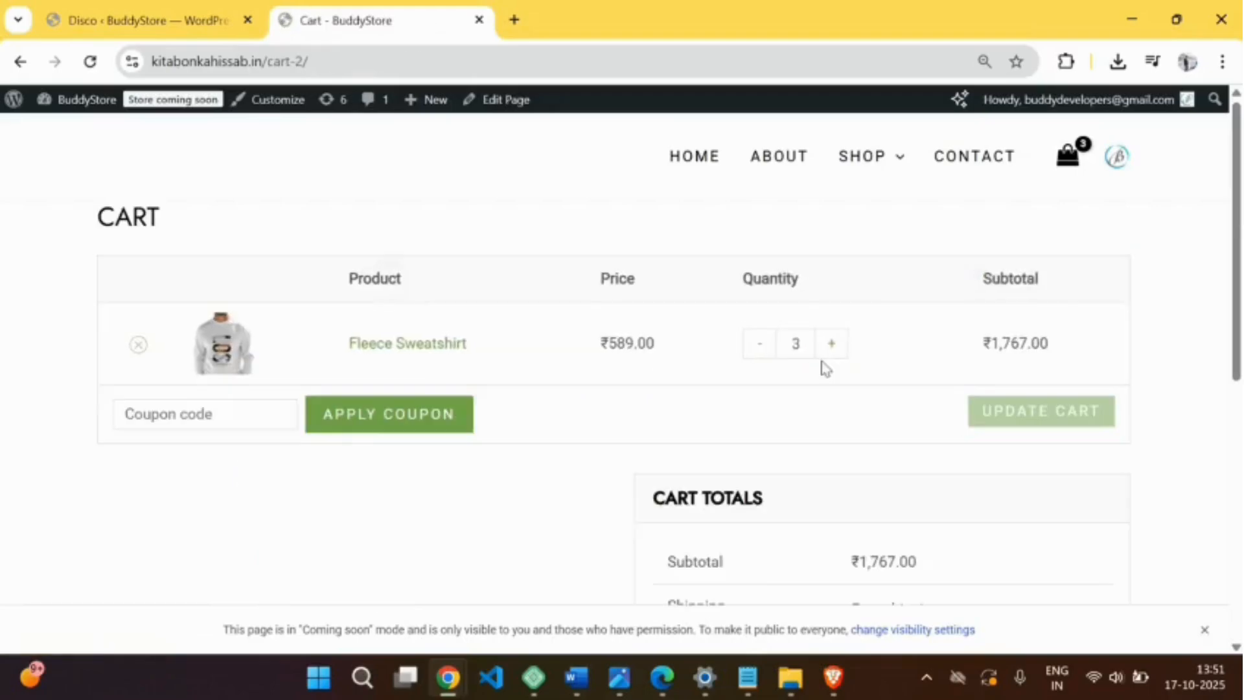
pyautogui.scroll(-5, 822, 364)
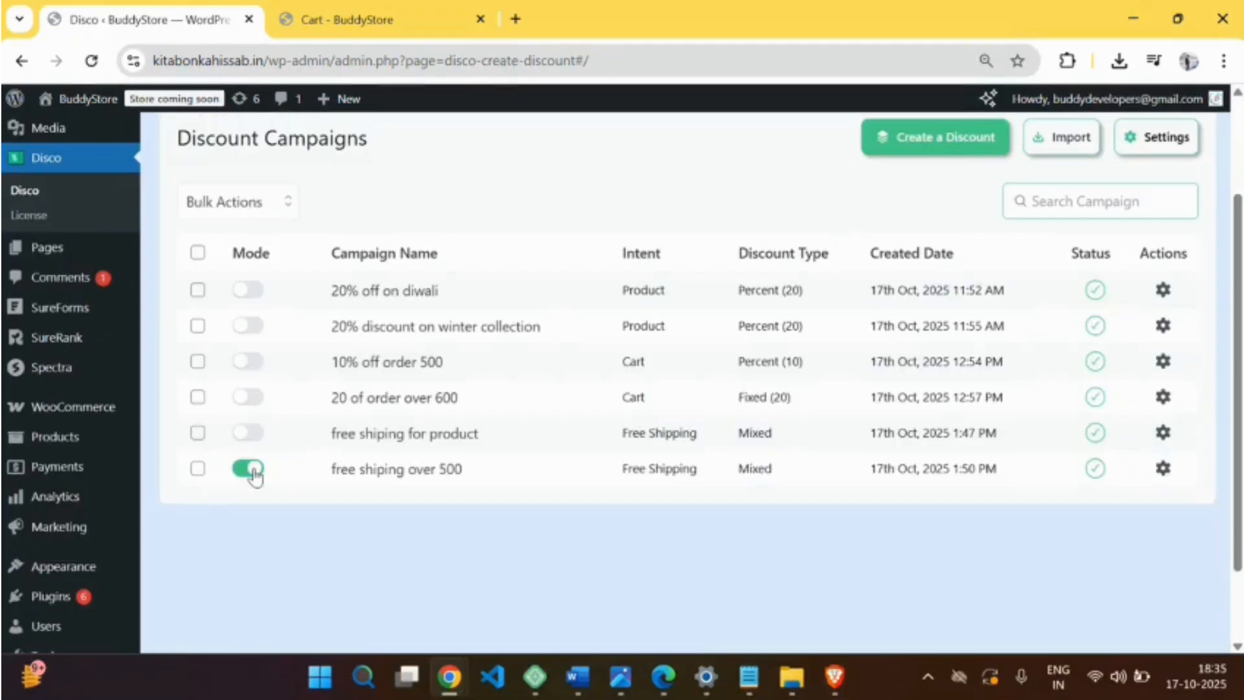
# Switch off the "free shiping over 500" campaign and start creating a new discount campaign.
pyautogui.click(255, 470)
pyautogui.click(889, 148)
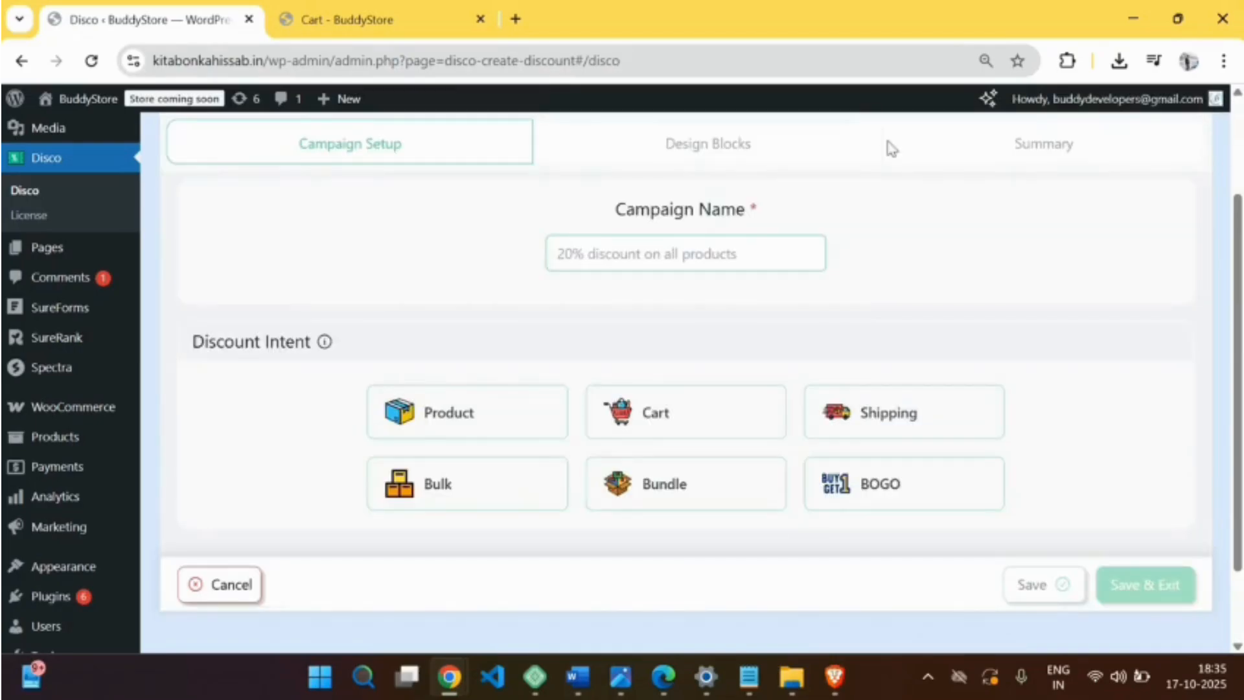
# Name the new campaign "Bulk Discount Quantity" and choose Bulk as its discount intent.
pyautogui.click(661, 253)
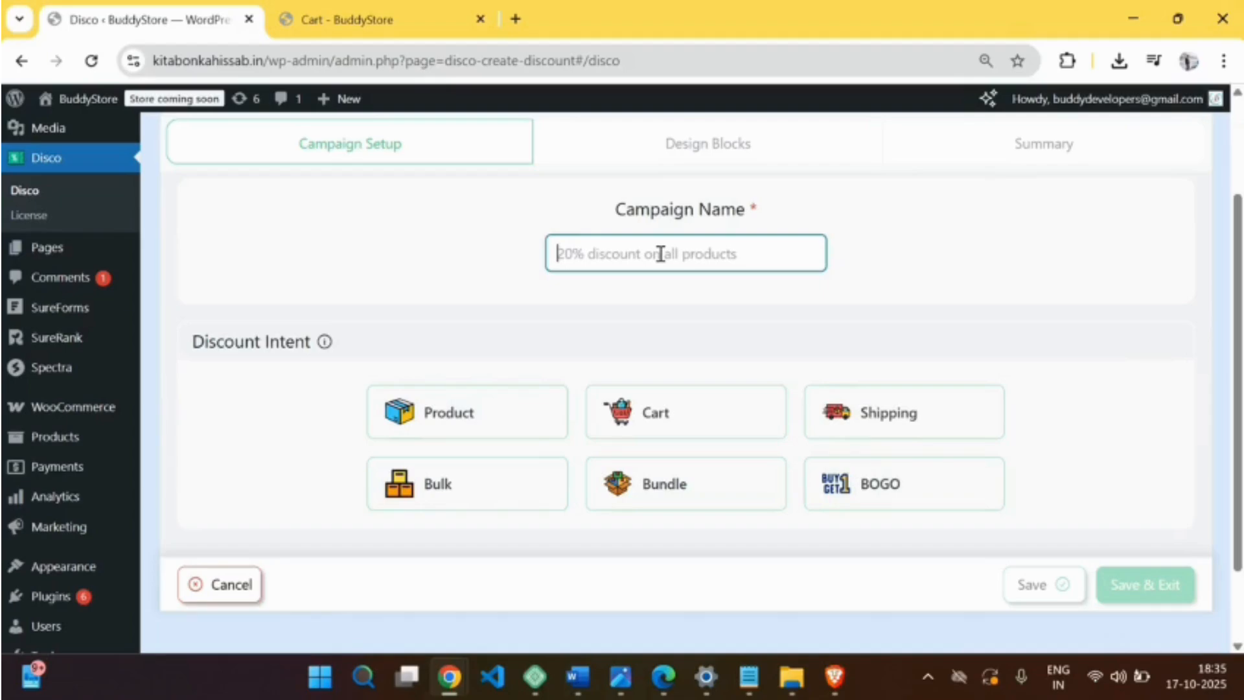
pyautogui.write('Bu')
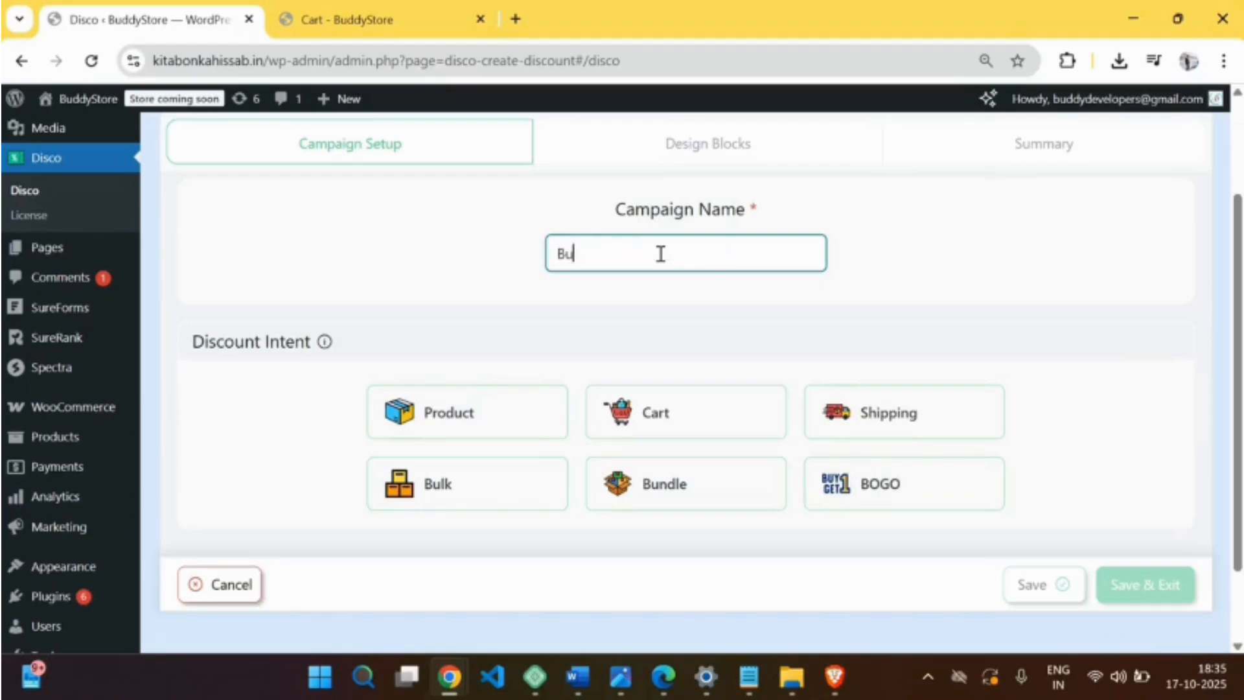
pyautogui.write('lk Discount Quantity')
pyautogui.click(421, 512)
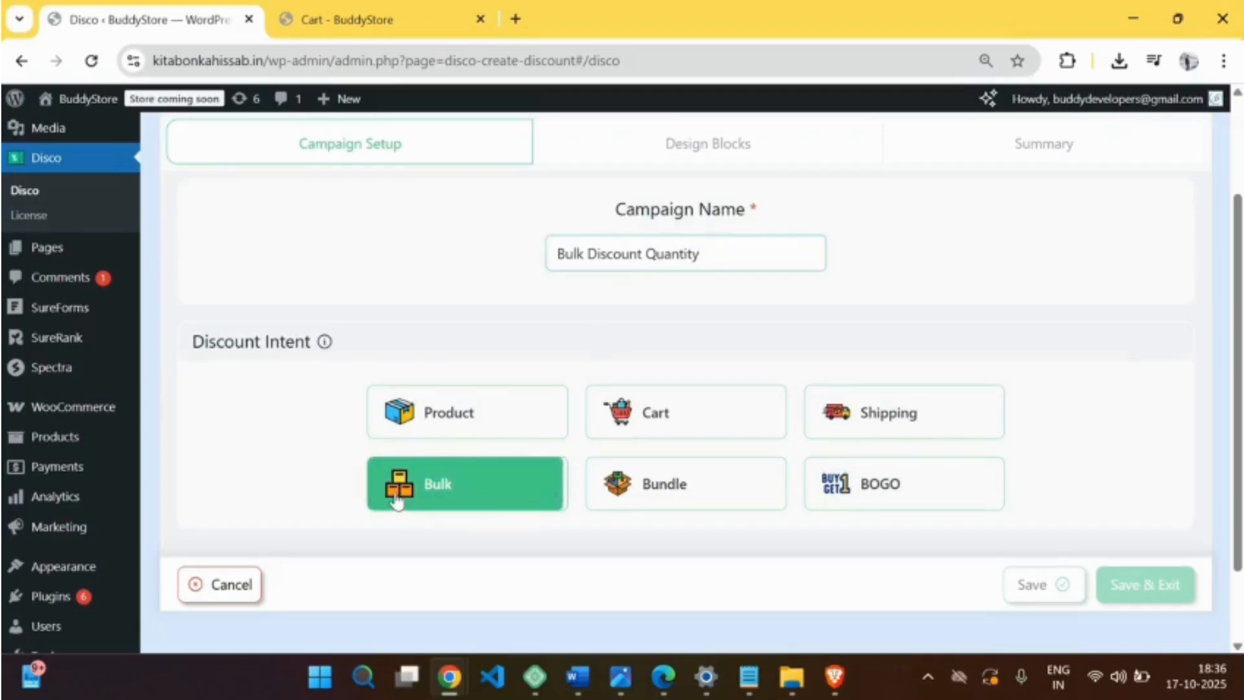
# Limit the bulk campaign to a few products and add Fleece Sweatshirt, found with the search "fl".
pyautogui.scroll(-1, 394, 500)
pyautogui.scroll(-3, 395, 500)
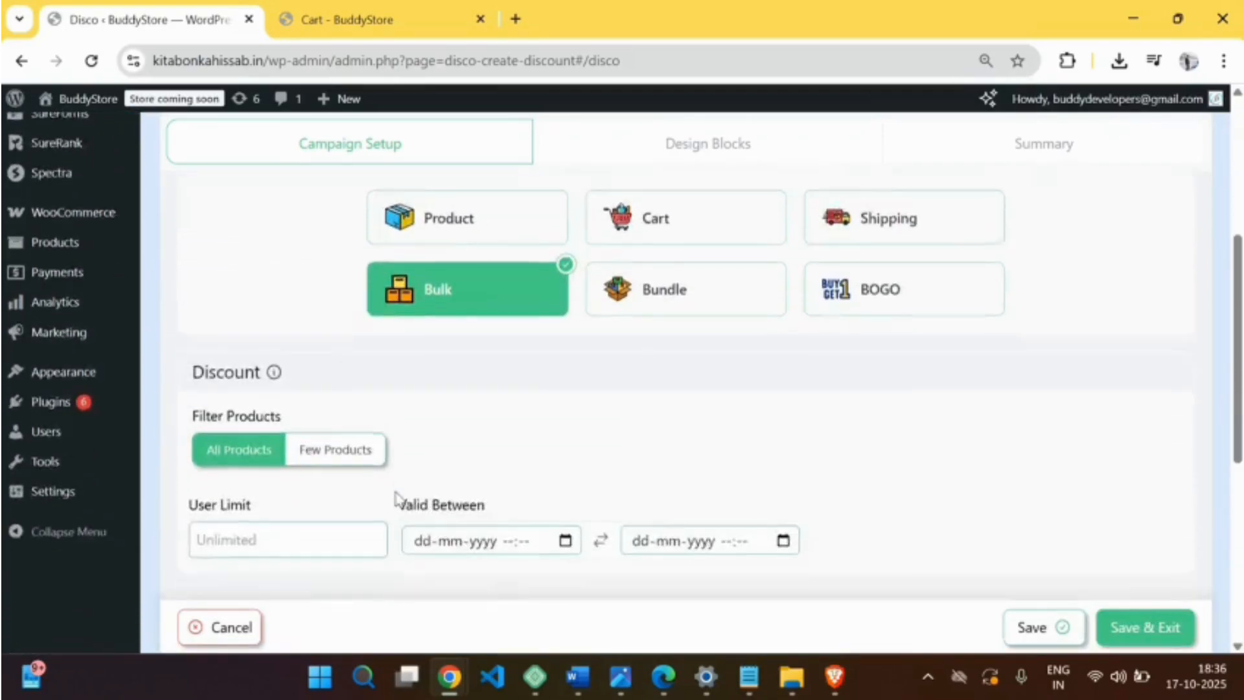
pyautogui.click(337, 358)
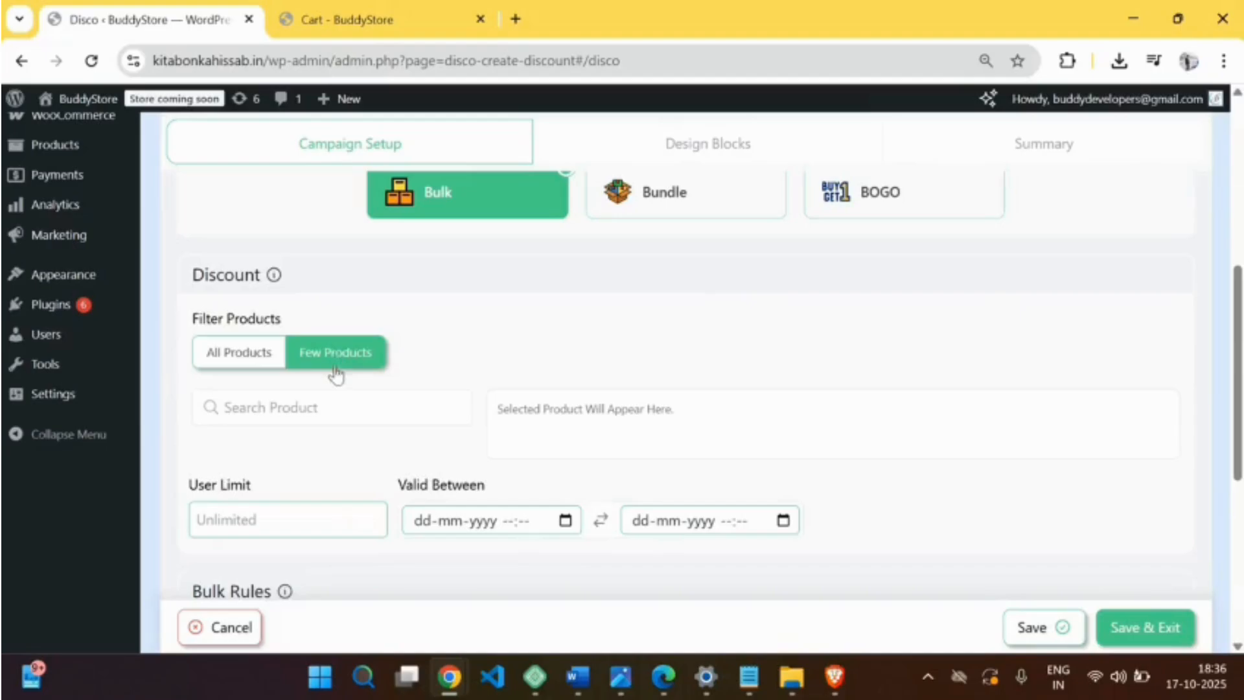
pyautogui.click(289, 414)
pyautogui.write('fl')
pyautogui.click(317, 461)
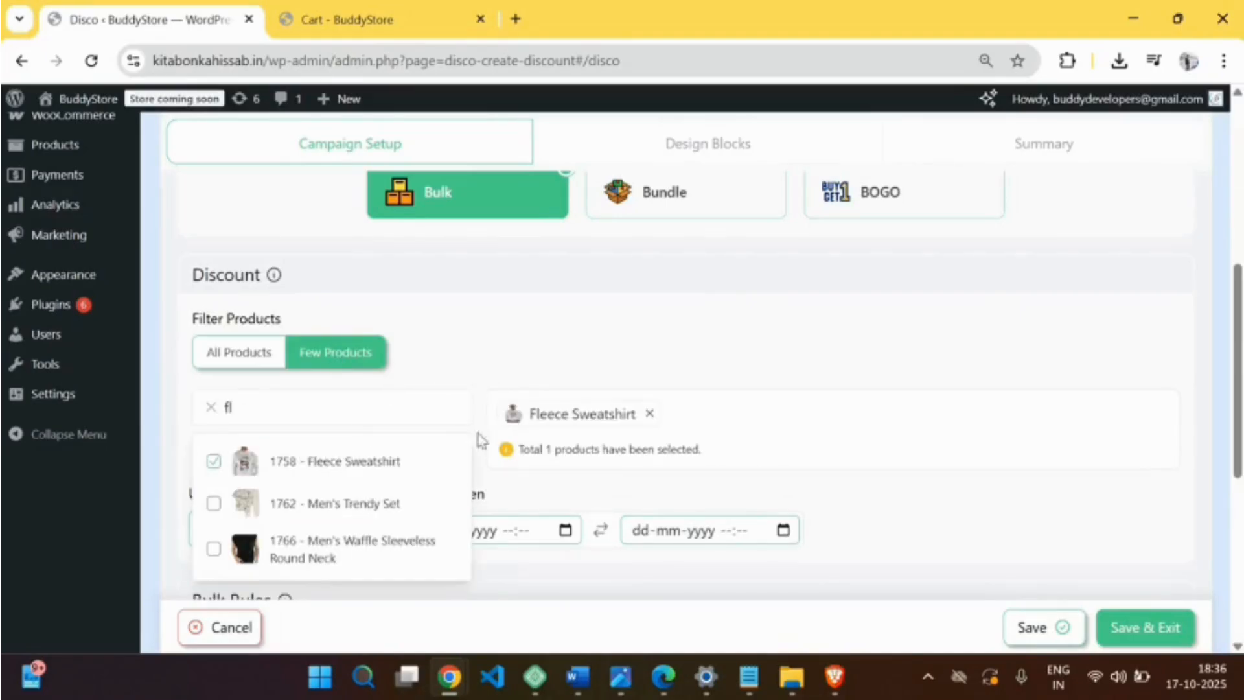
pyautogui.click(496, 490)
# Set the first bulk rule to a 5 percent discount for a minimum quantity of 2 and maximum of 5.
pyautogui.scroll(-1, 247, 493)
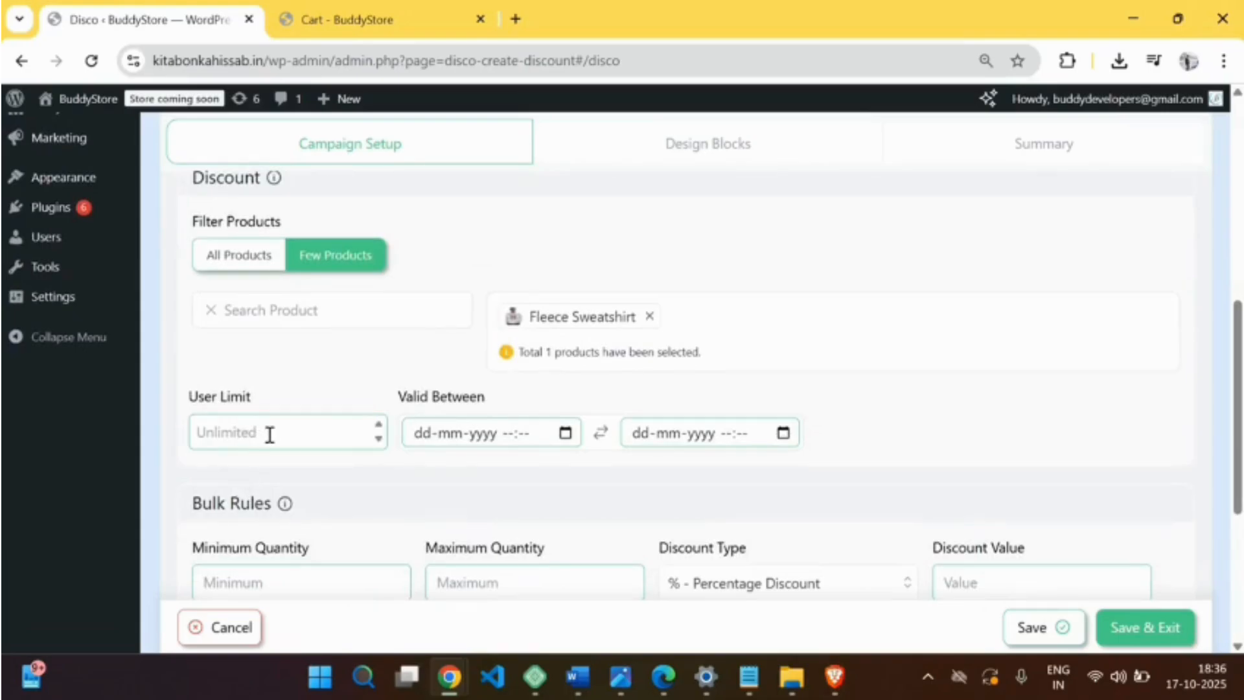
pyautogui.scroll(-2, 266, 434)
pyautogui.click(255, 389)
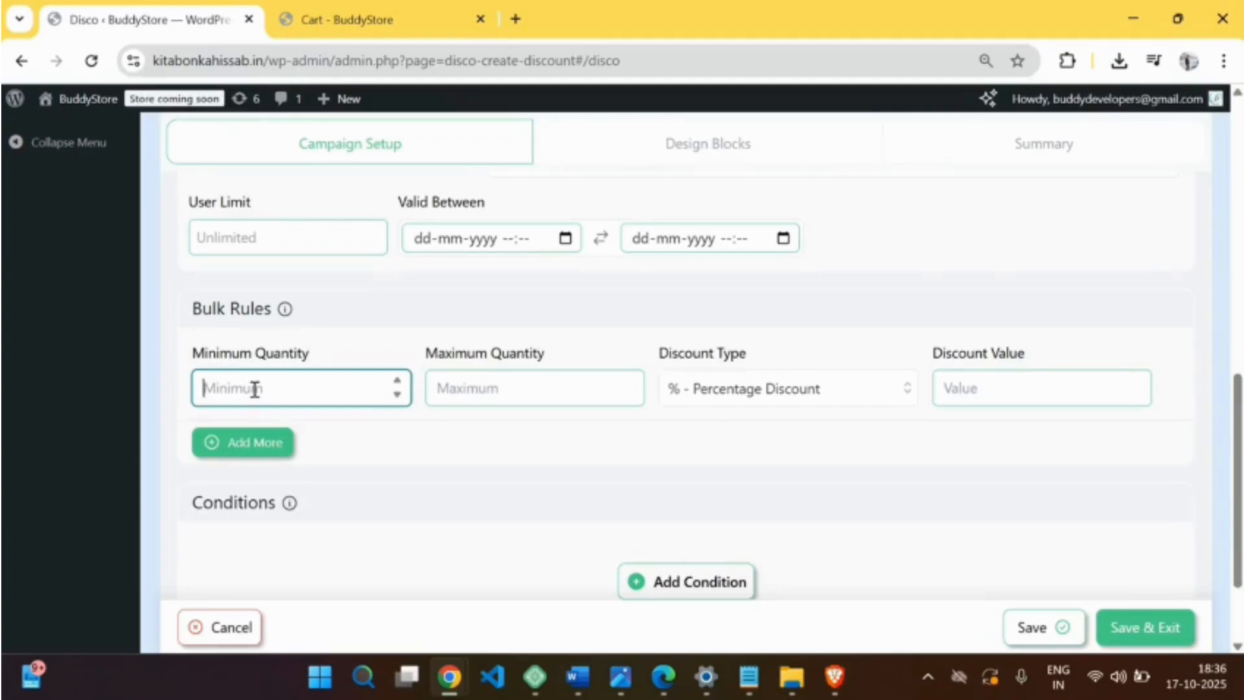
pyautogui.write('2')
pyautogui.click(505, 391)
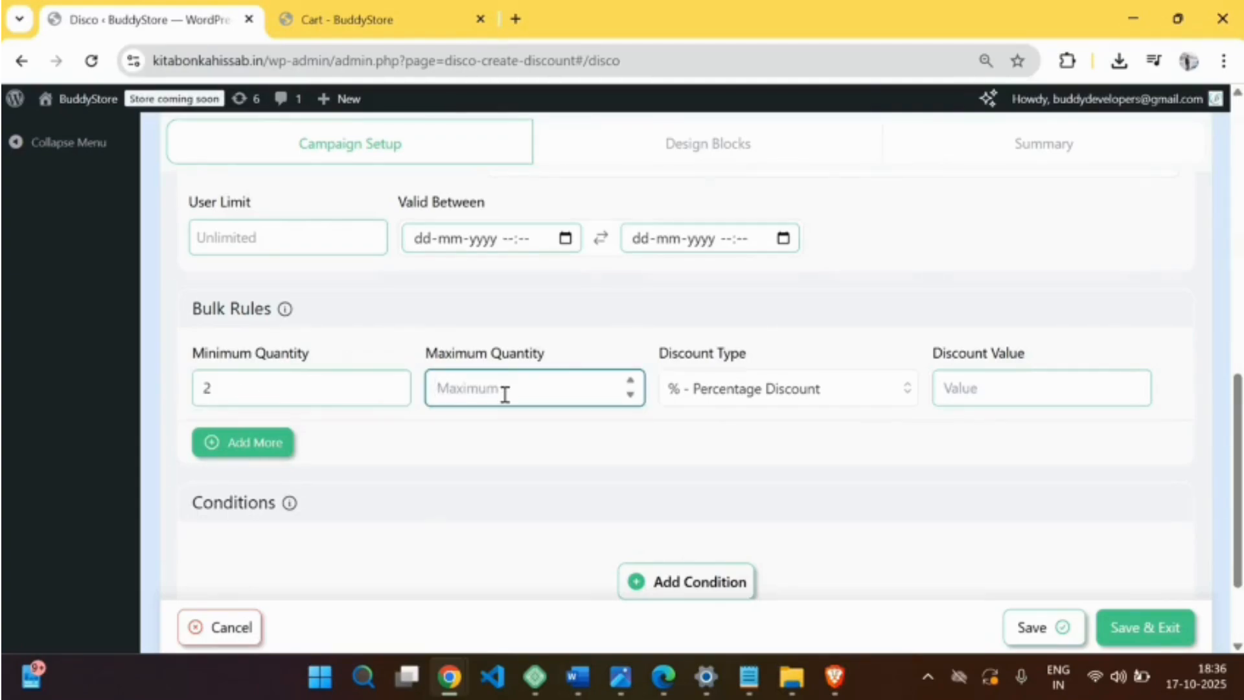
pyautogui.write('5')
pyautogui.click(799, 396)
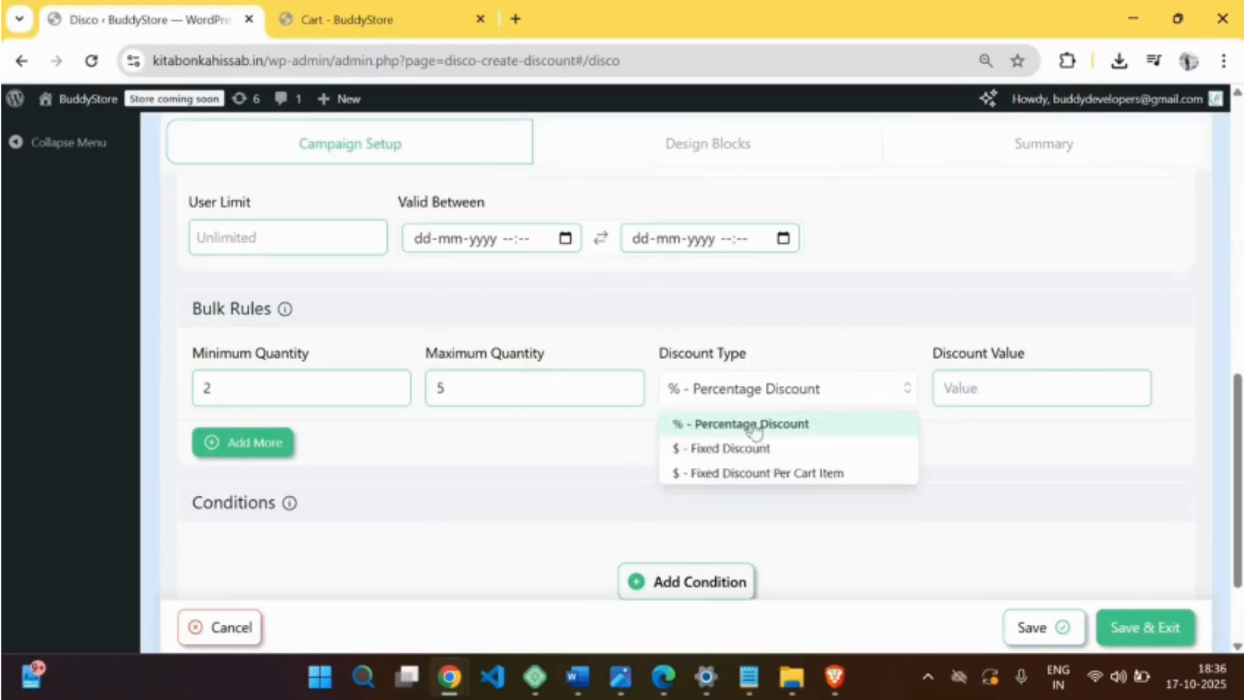
pyautogui.click(731, 428)
pyautogui.click(988, 392)
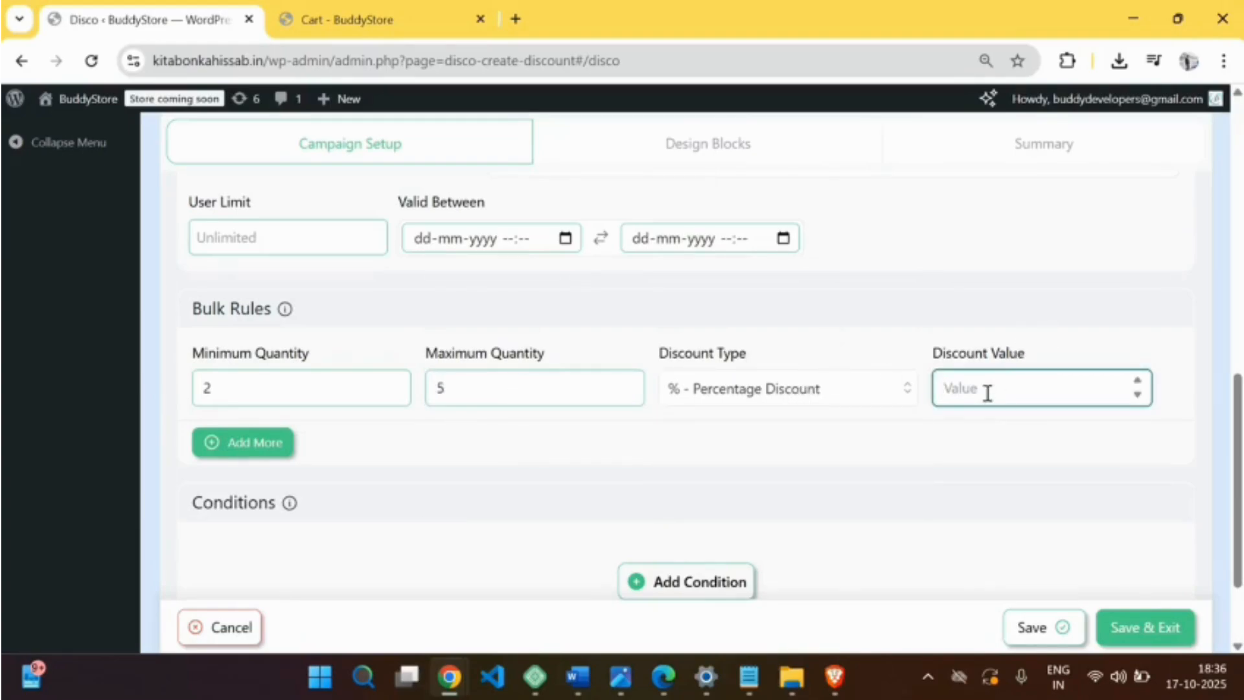
pyautogui.write('5')
# Add a second bulk rule with a 9 percent discount for quantities 6 to 10, and save and exit the campaign.
pyautogui.click(246, 442)
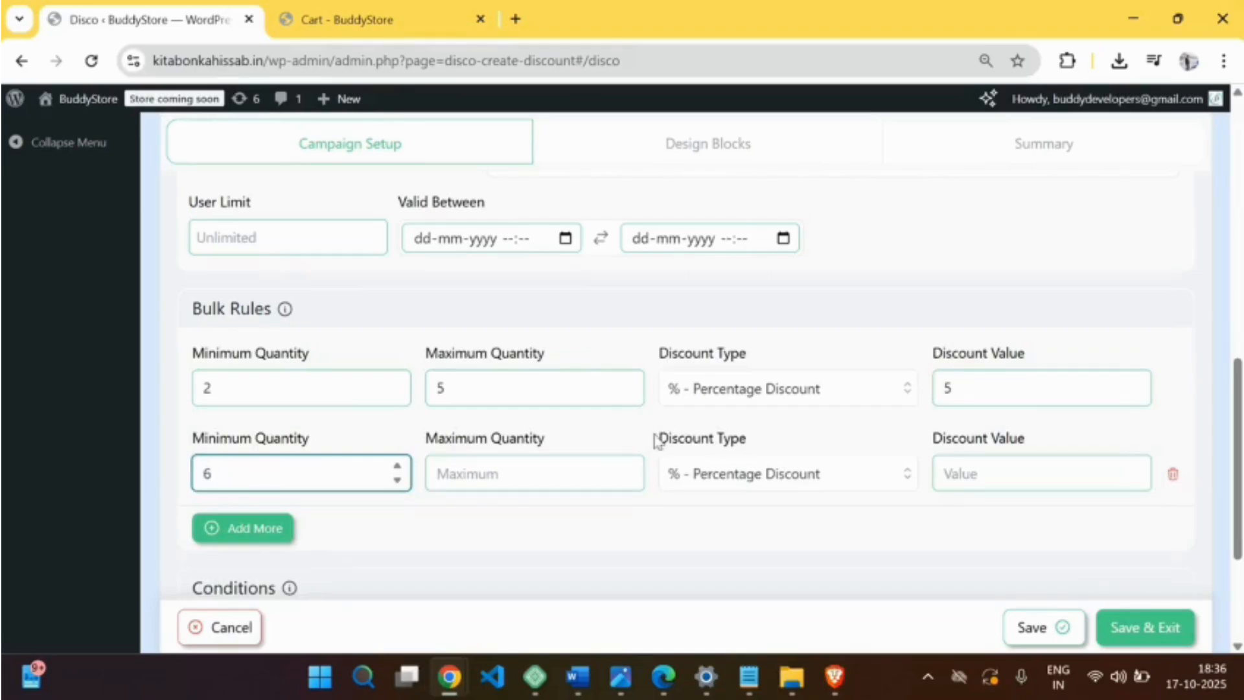
pyautogui.click(464, 466)
pyautogui.rightClick(464, 465)
pyautogui.press('Escape')
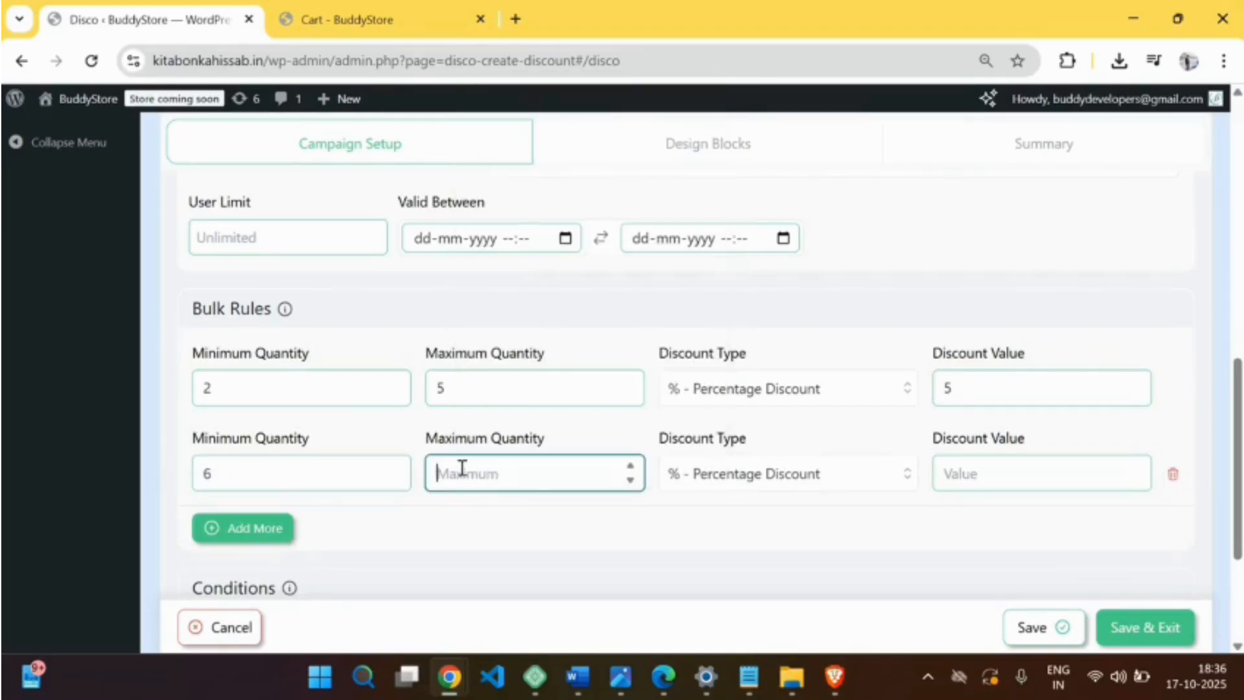
pyautogui.write('10')
pyautogui.click(789, 472)
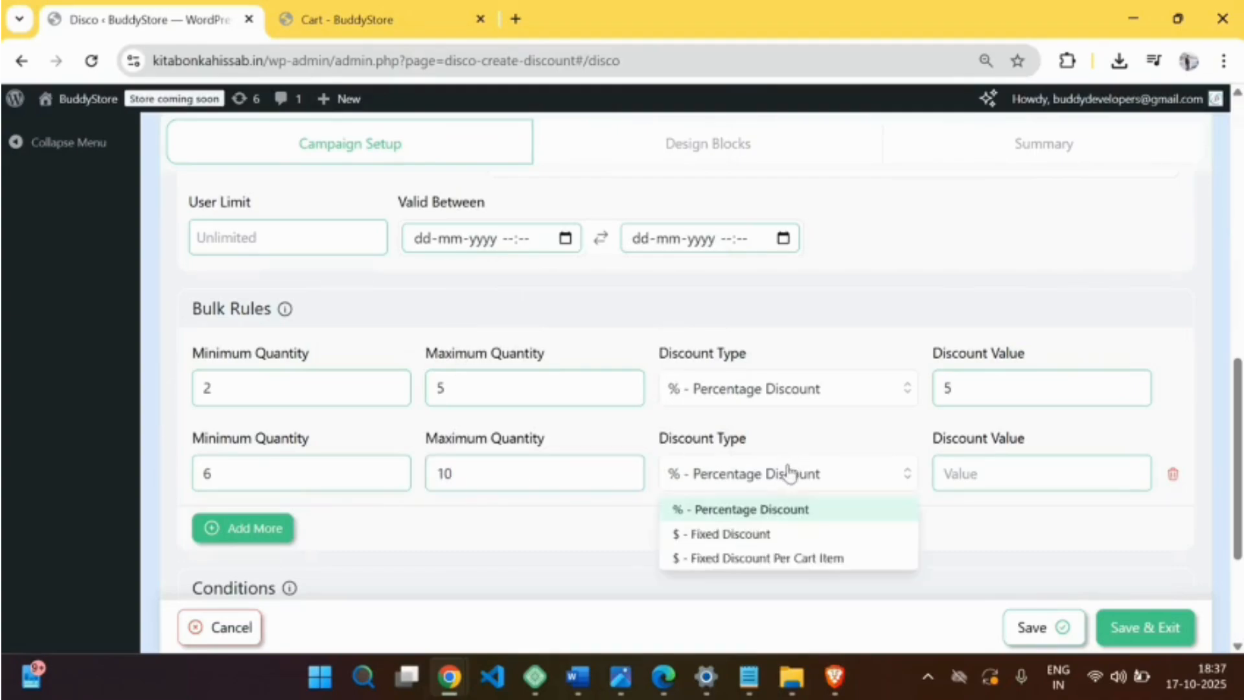
pyautogui.click(754, 512)
pyautogui.click(999, 477)
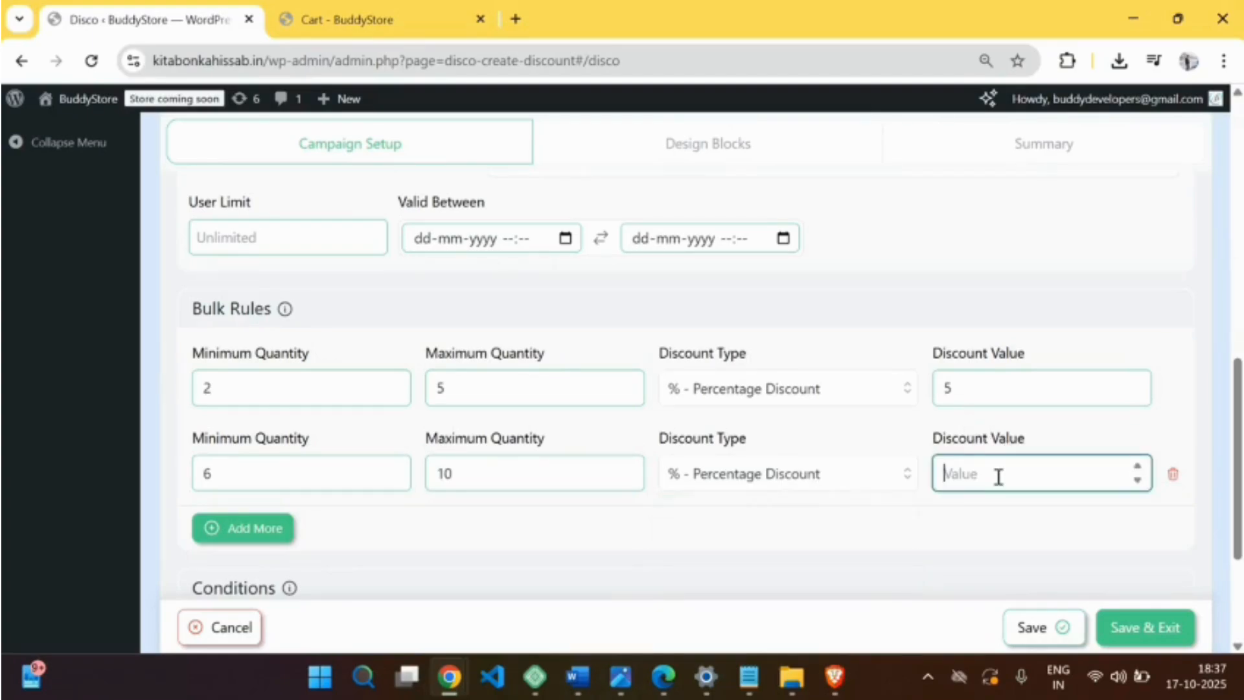
pyautogui.write('10')
pyautogui.scroll(-3, 982, 475)
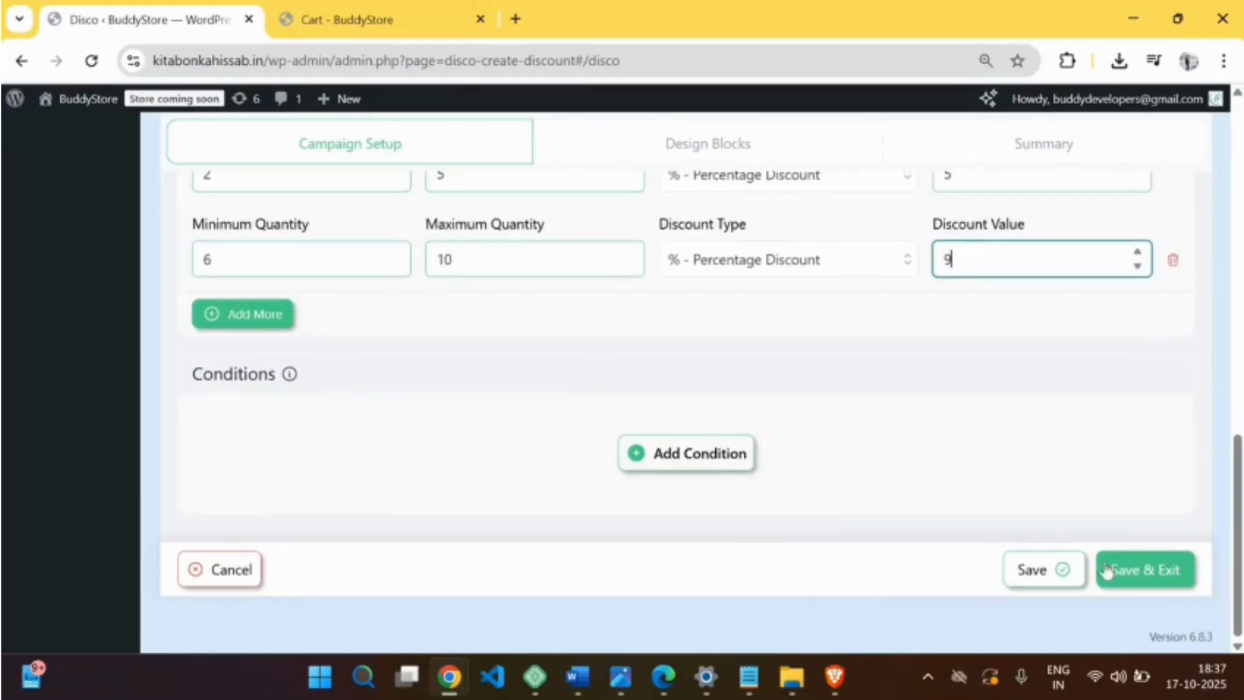
pyautogui.click(1142, 583)
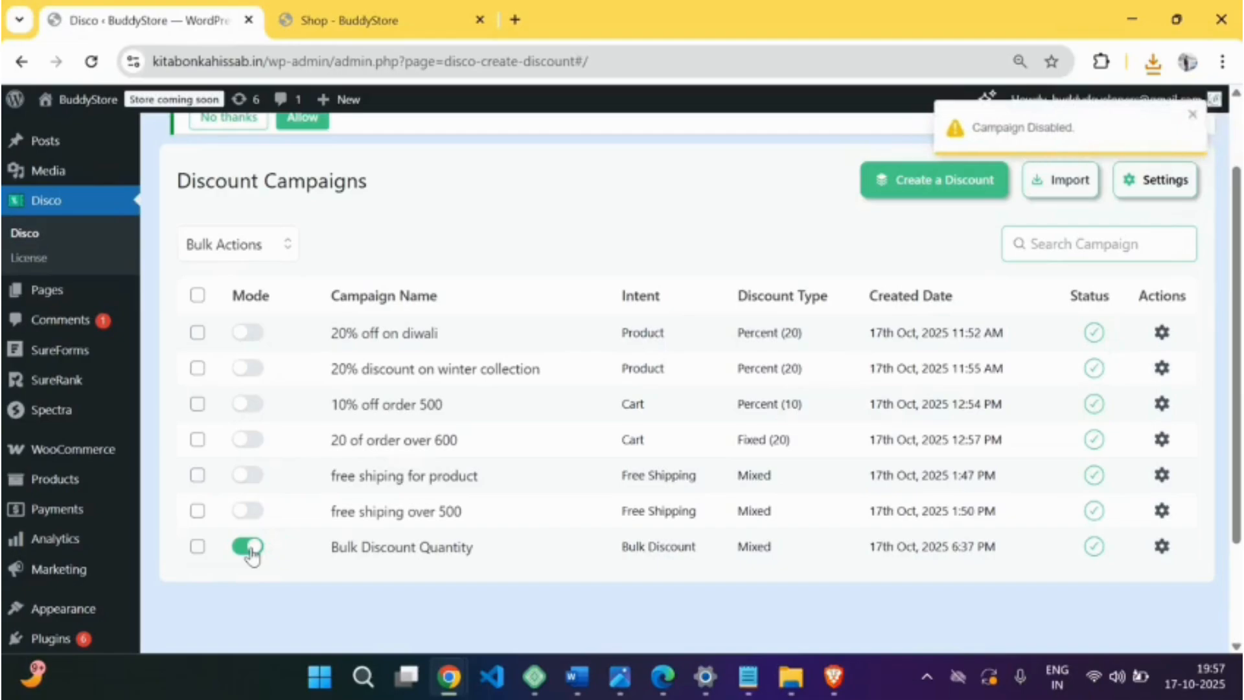
# Create a new discount campaign named "Bundle Discount Quantity" with Bundle as its discount intent.
pyautogui.click(901, 193)
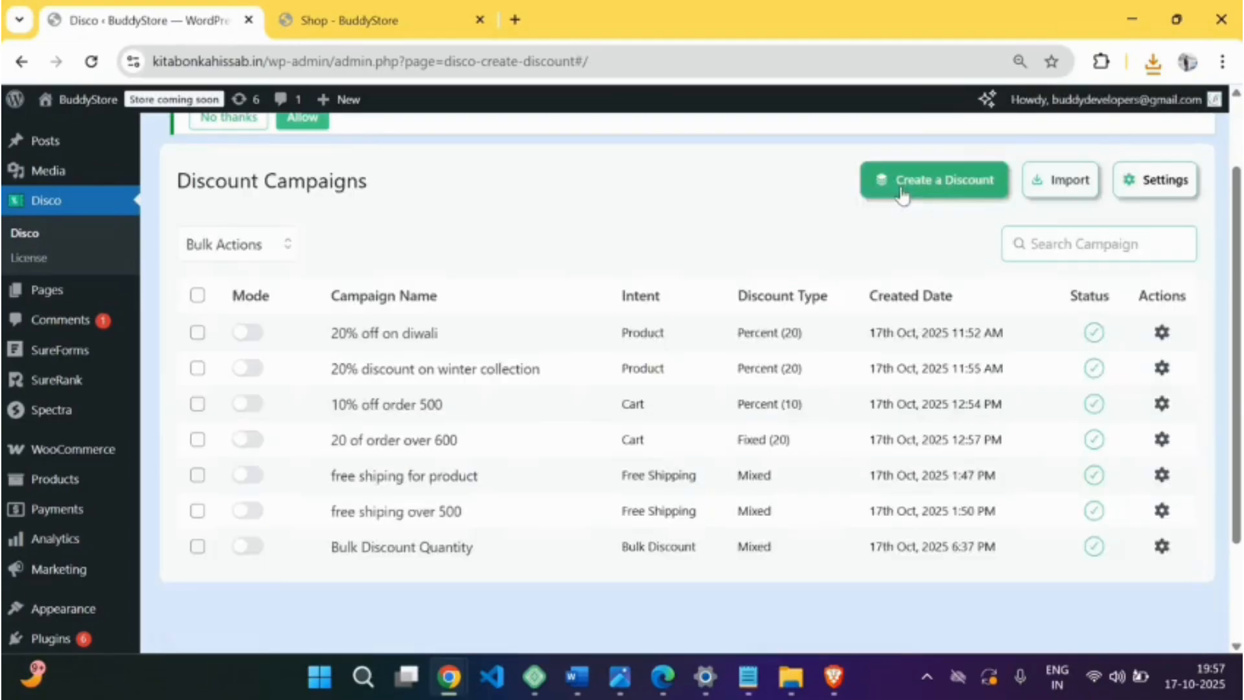
pyautogui.click(902, 194)
pyautogui.click(707, 548)
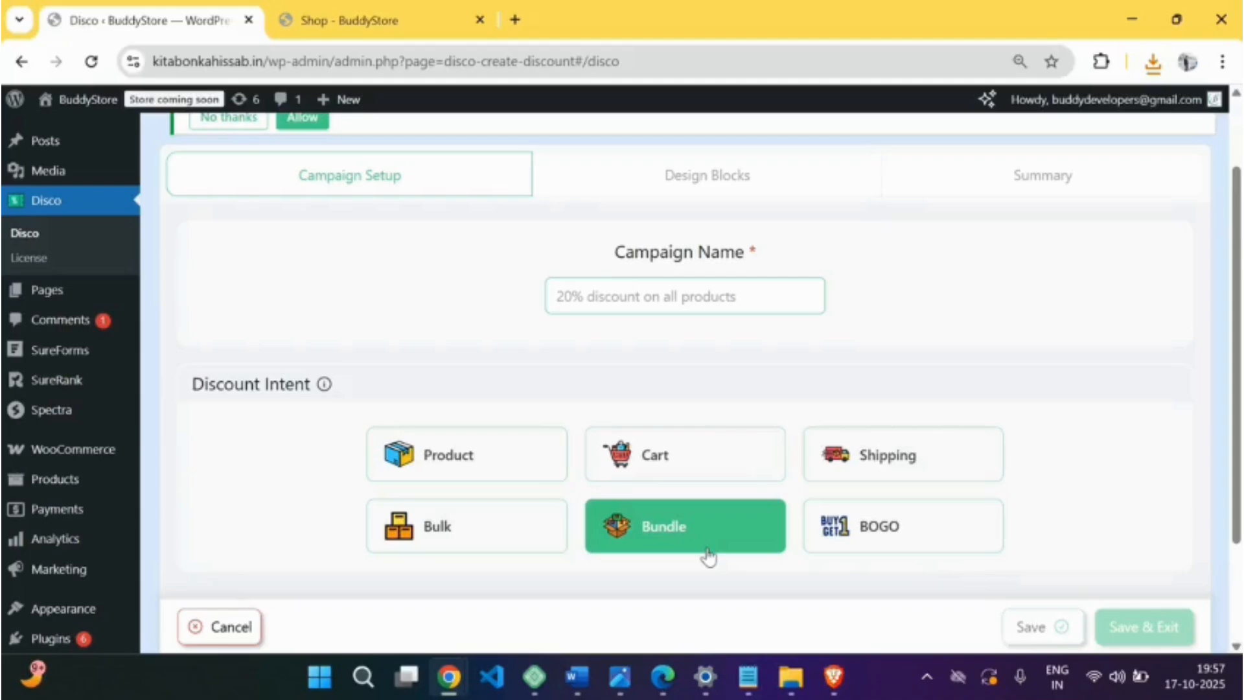
pyautogui.click(706, 302)
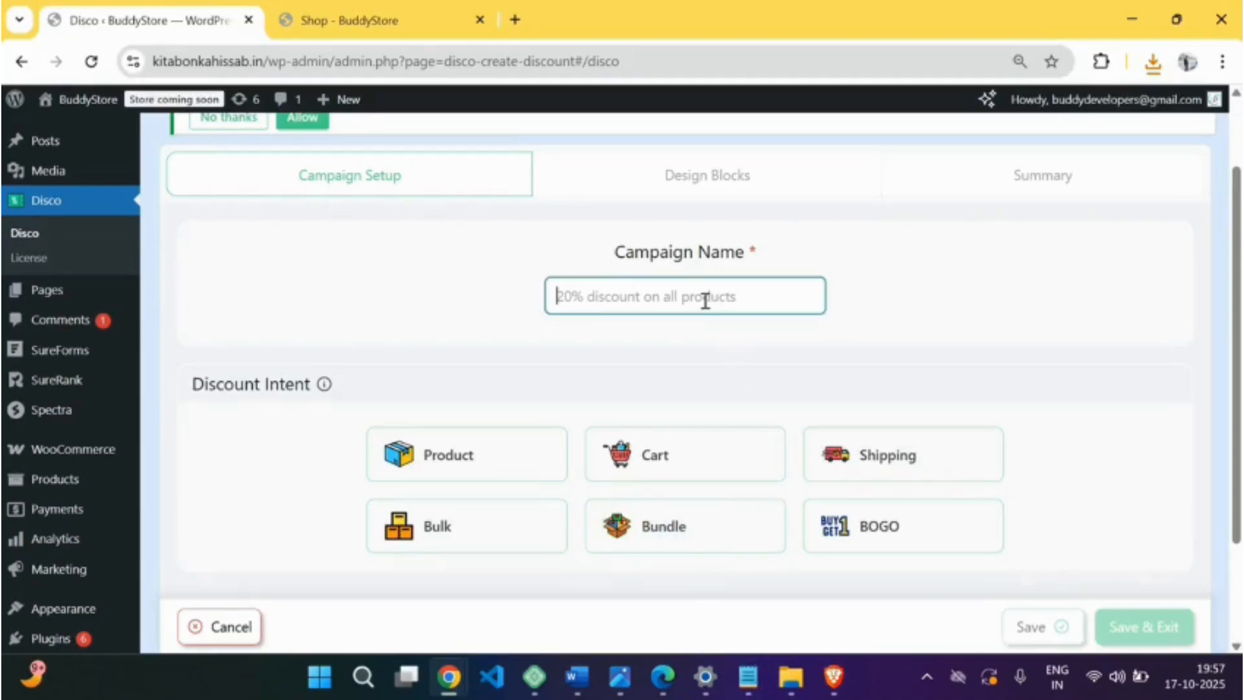
pyautogui.write('B')
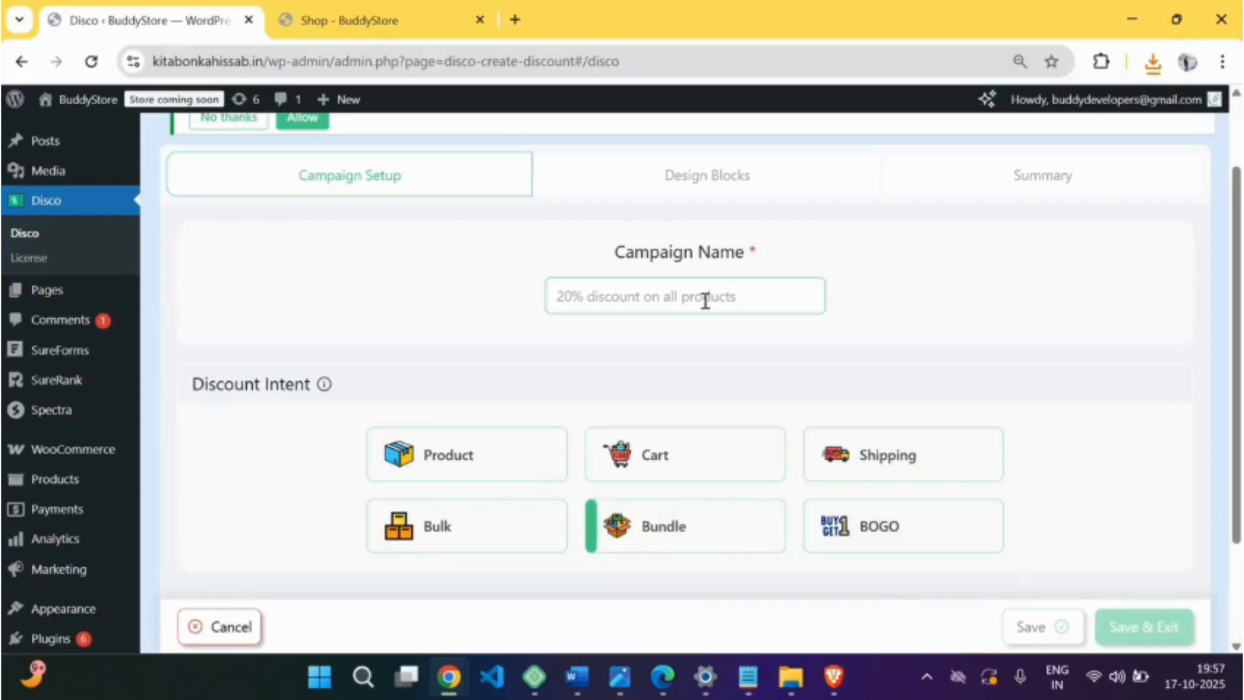
pyautogui.click(705, 300)
pyautogui.click(725, 534)
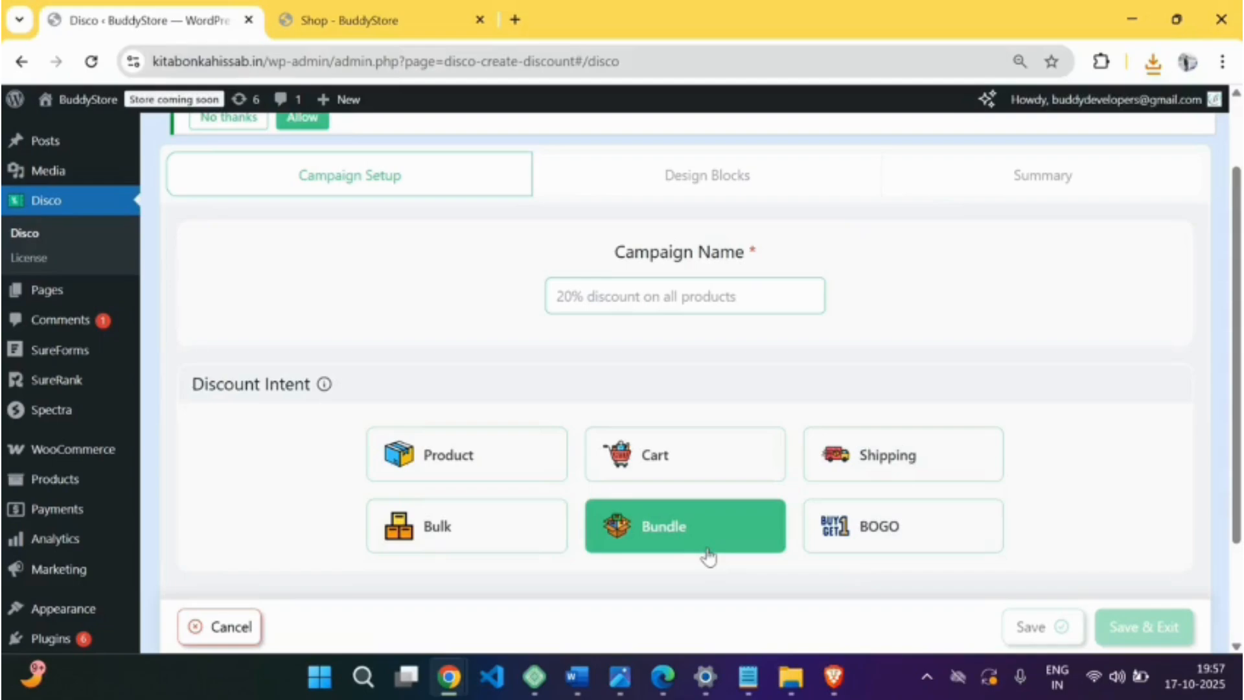
pyautogui.click(705, 299)
pyautogui.write('Bundle')
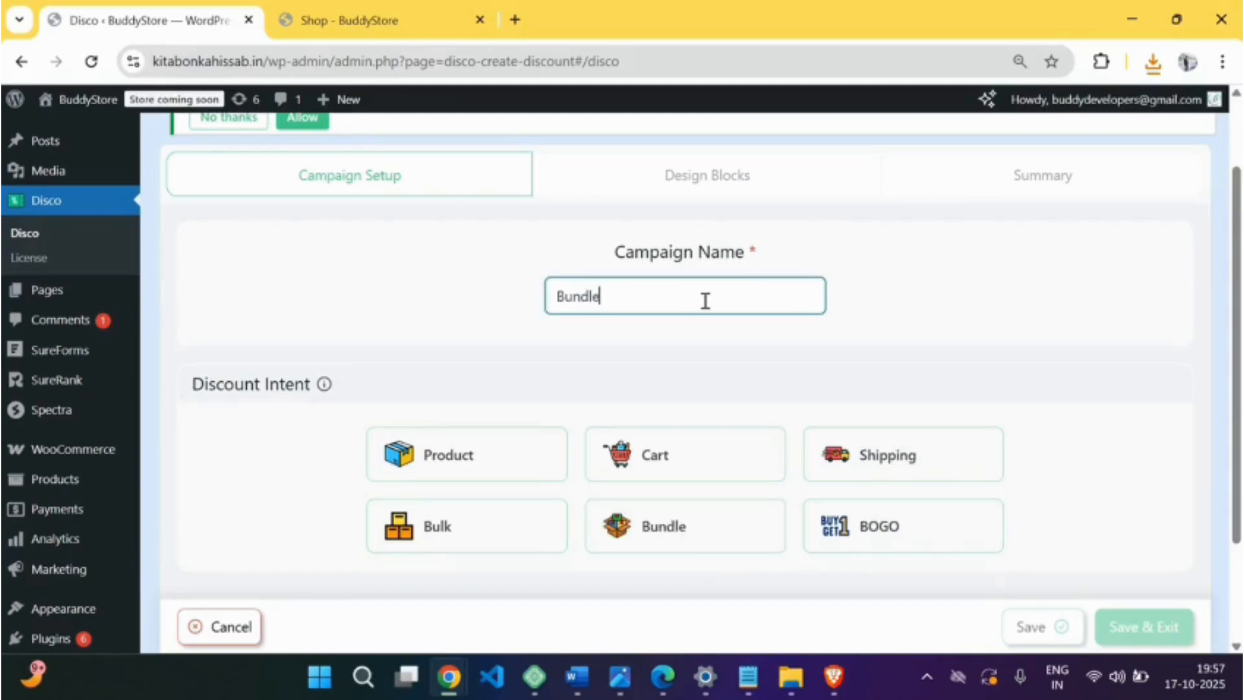
pyautogui.write(' Discount Quantity')
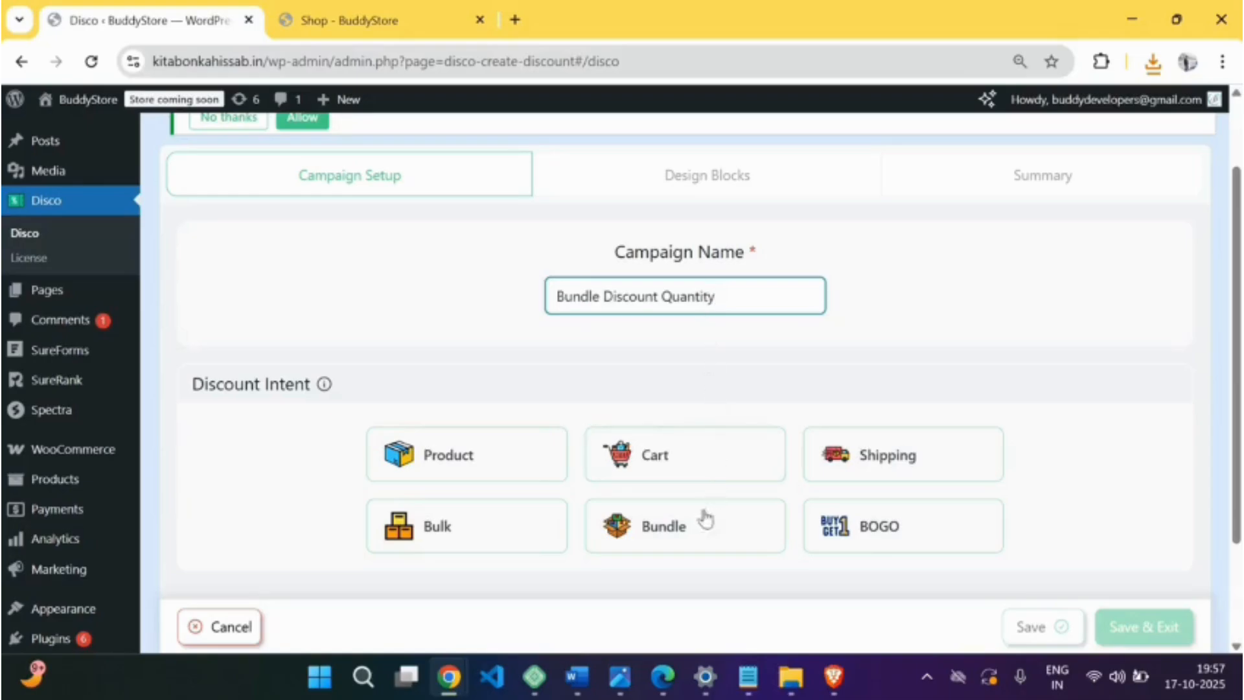
pyautogui.click(695, 541)
# Set the first bundle rule to an item quantity of 2 with a 10 percent discount, keeping all products included.
pyautogui.scroll(-4, 695, 541)
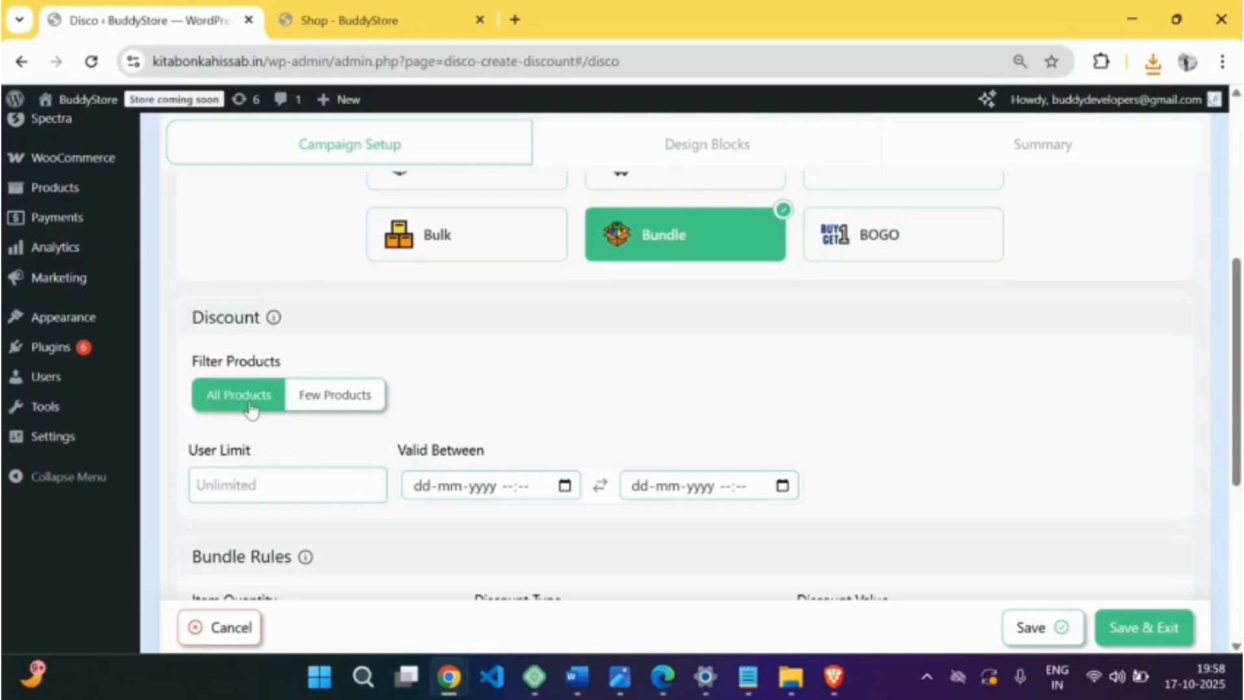
pyautogui.scroll(-1, 252, 409)
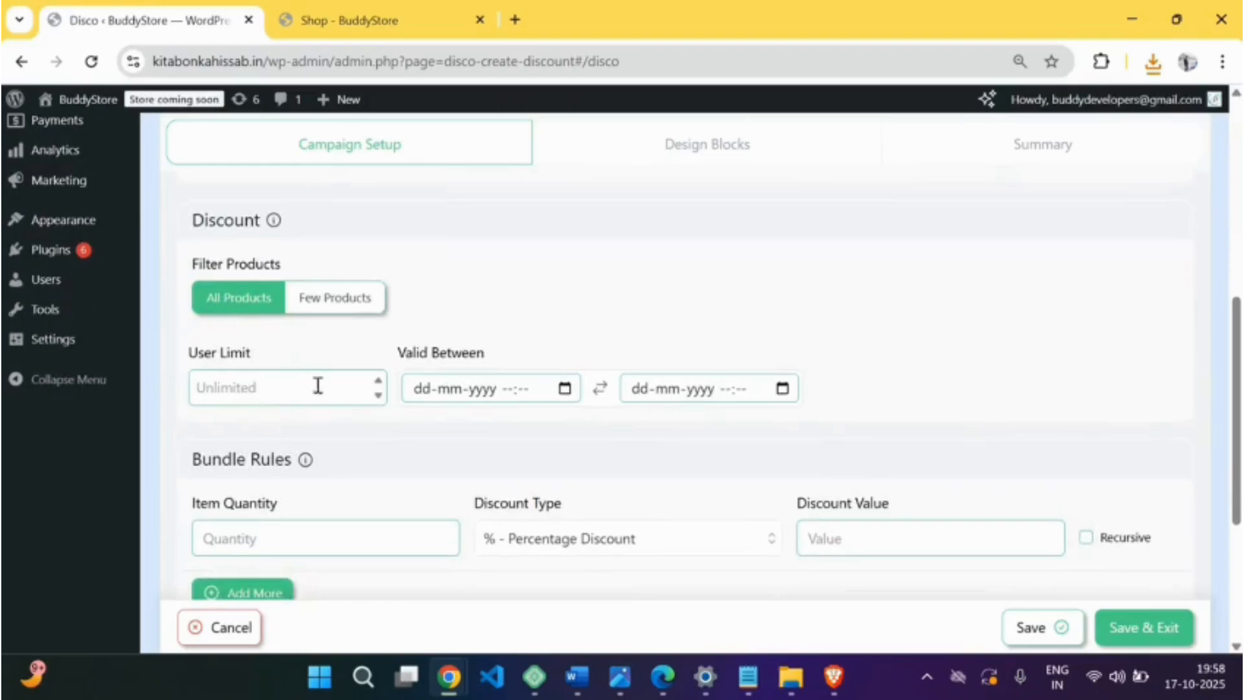
pyautogui.scroll(-1, 376, 421)
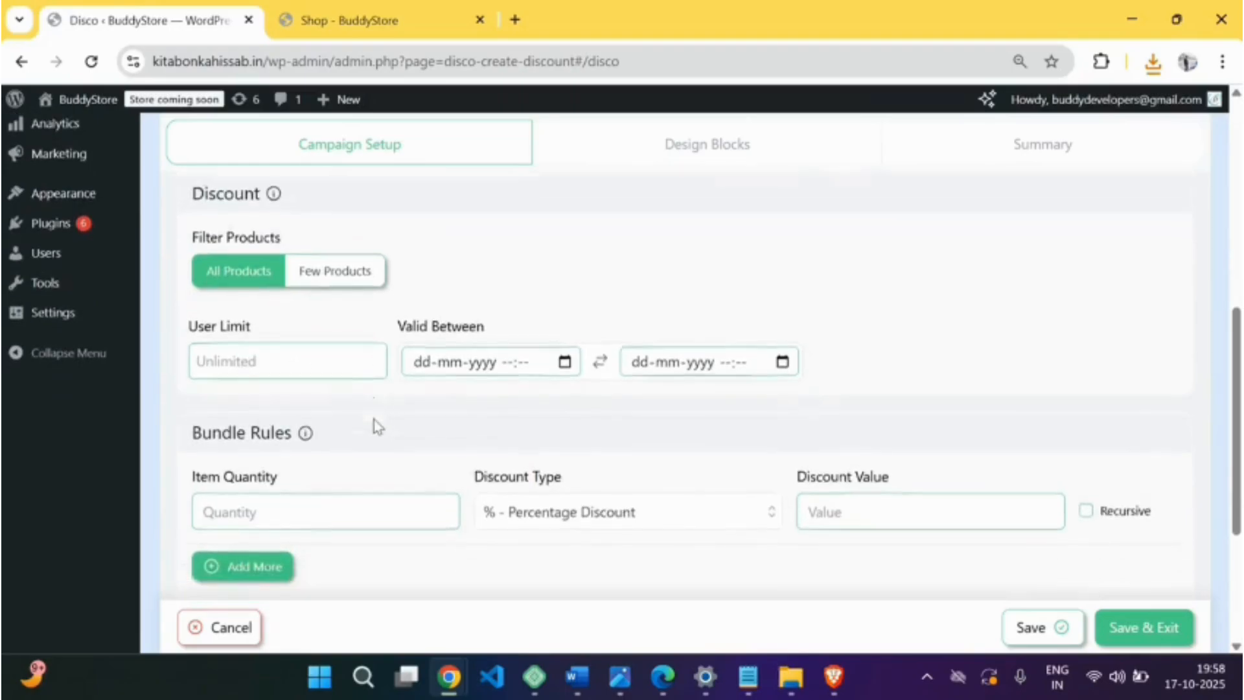
pyautogui.click(289, 441)
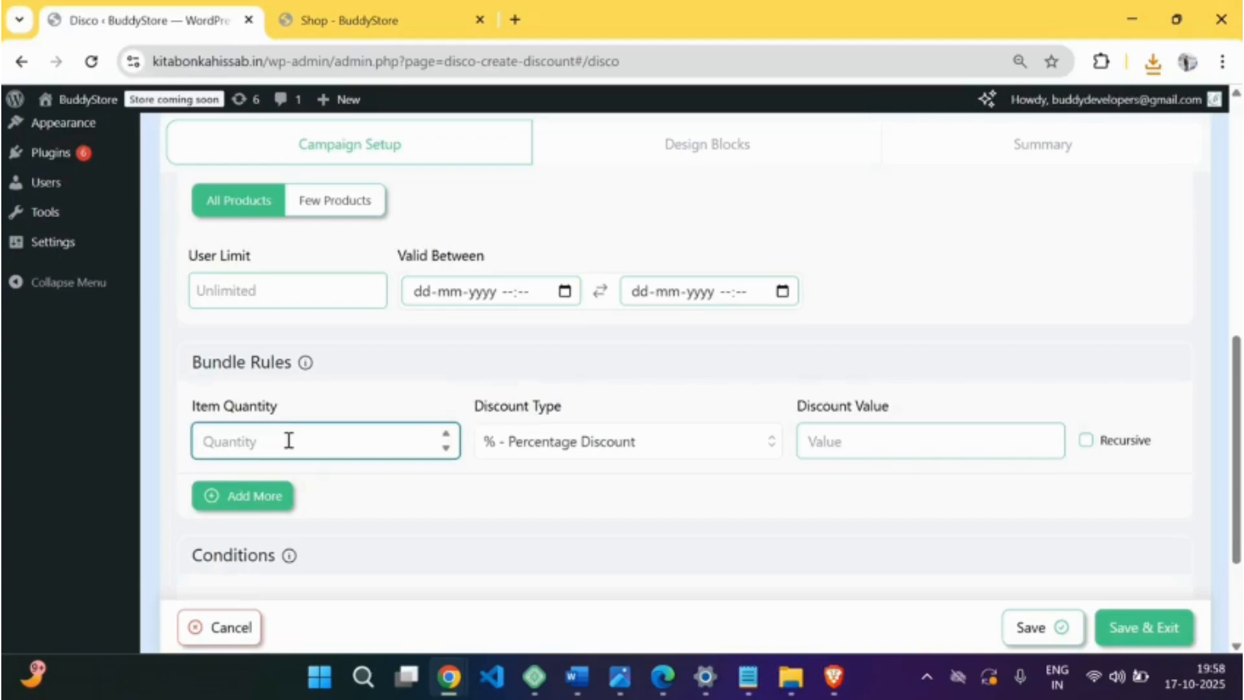
pyautogui.write('2')
pyautogui.click(585, 443)
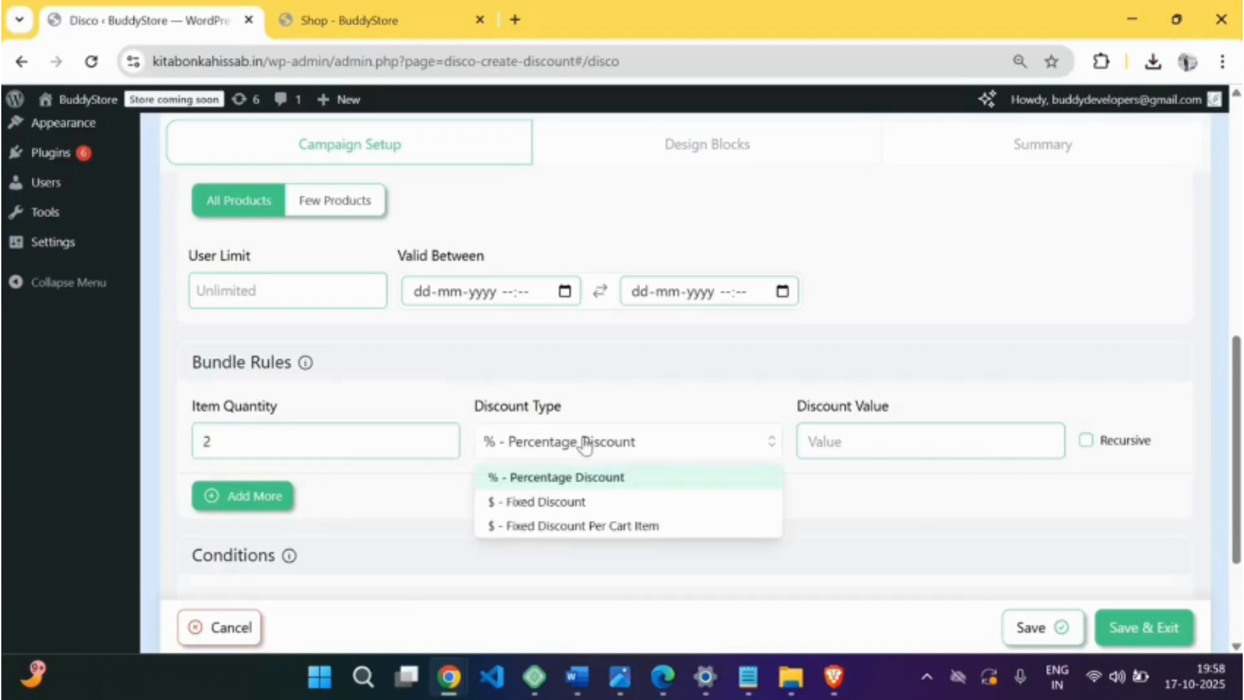
pyautogui.click(578, 481)
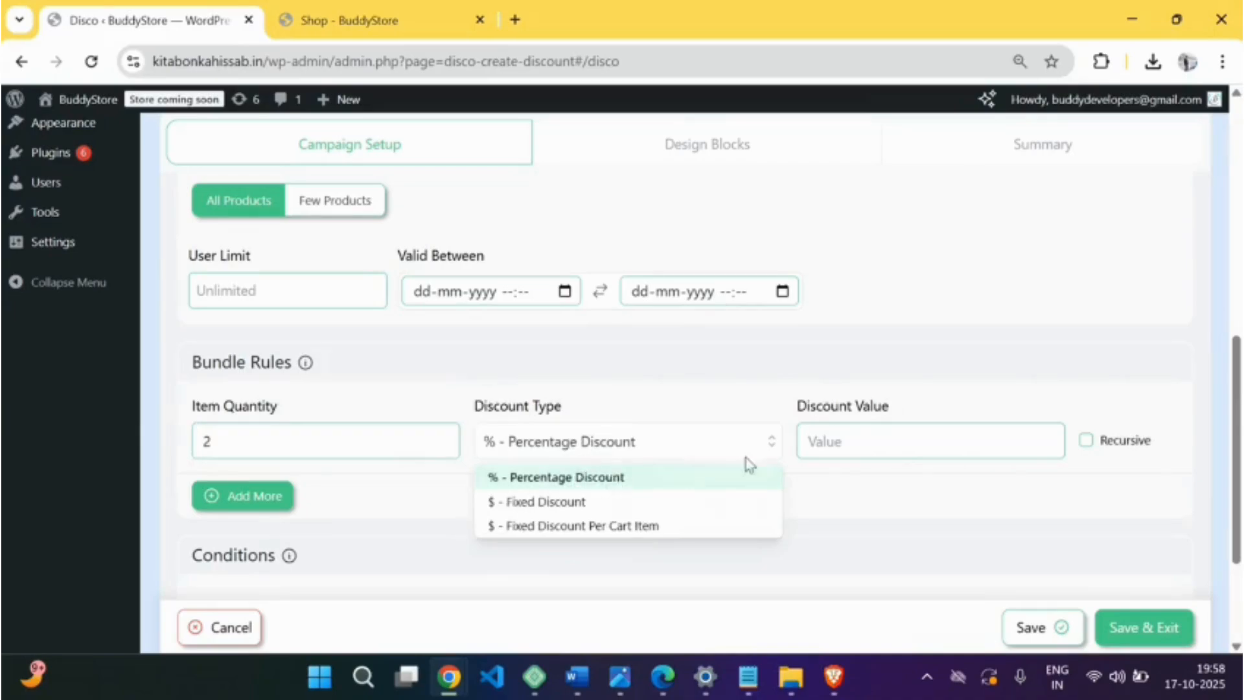
pyautogui.click(857, 439)
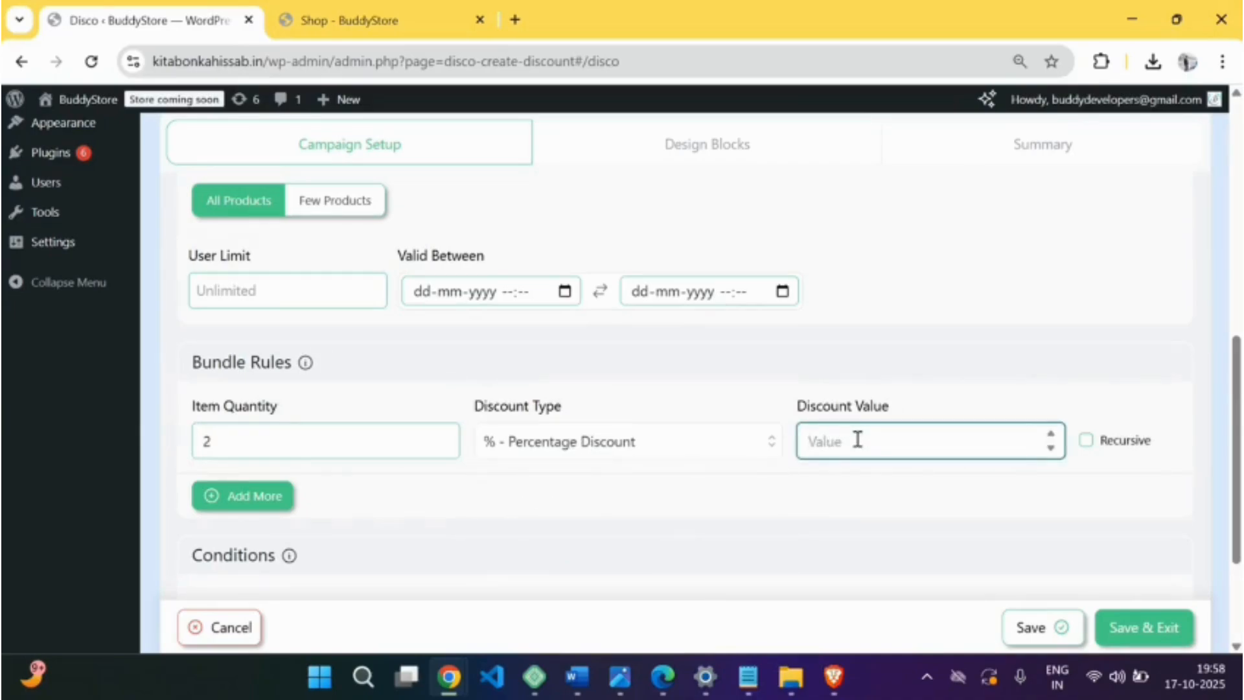
pyautogui.write('10')
# Add a second bundle rule with a 20 percent discount for 5 items, and save and exit the campaign.
pyautogui.click(243, 509)
pyautogui.click(240, 531)
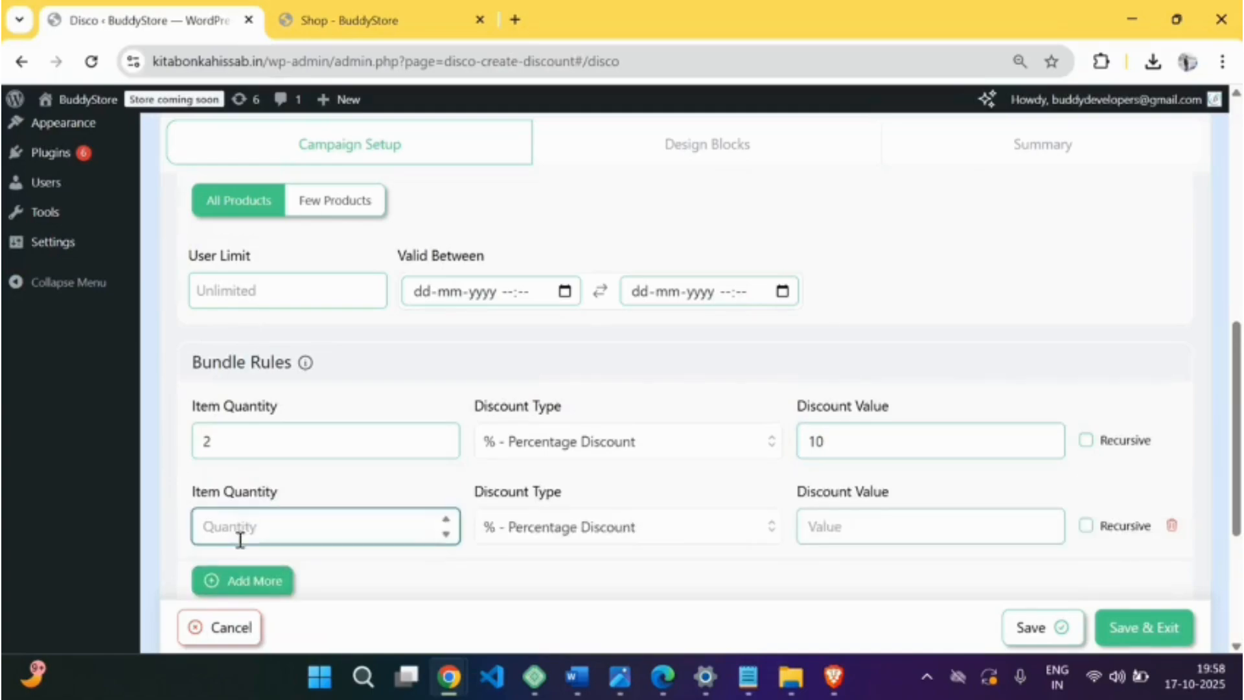
pyautogui.write('5')
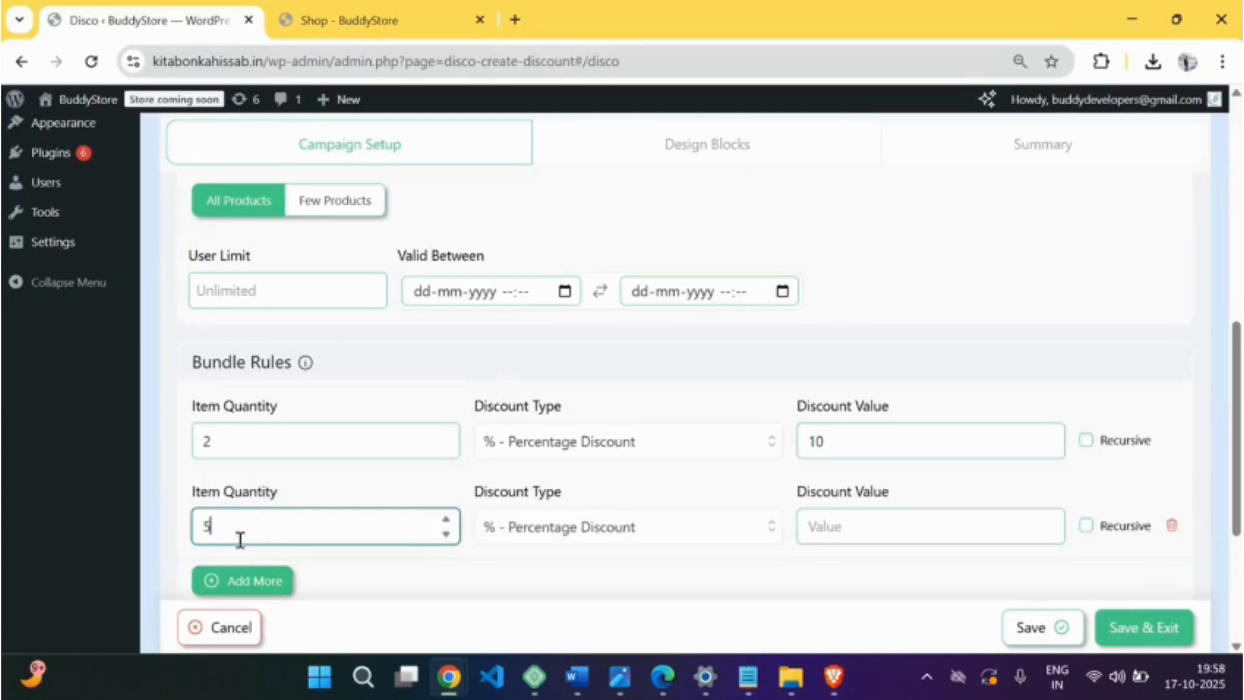
pyautogui.click(589, 553)
pyautogui.click(496, 559)
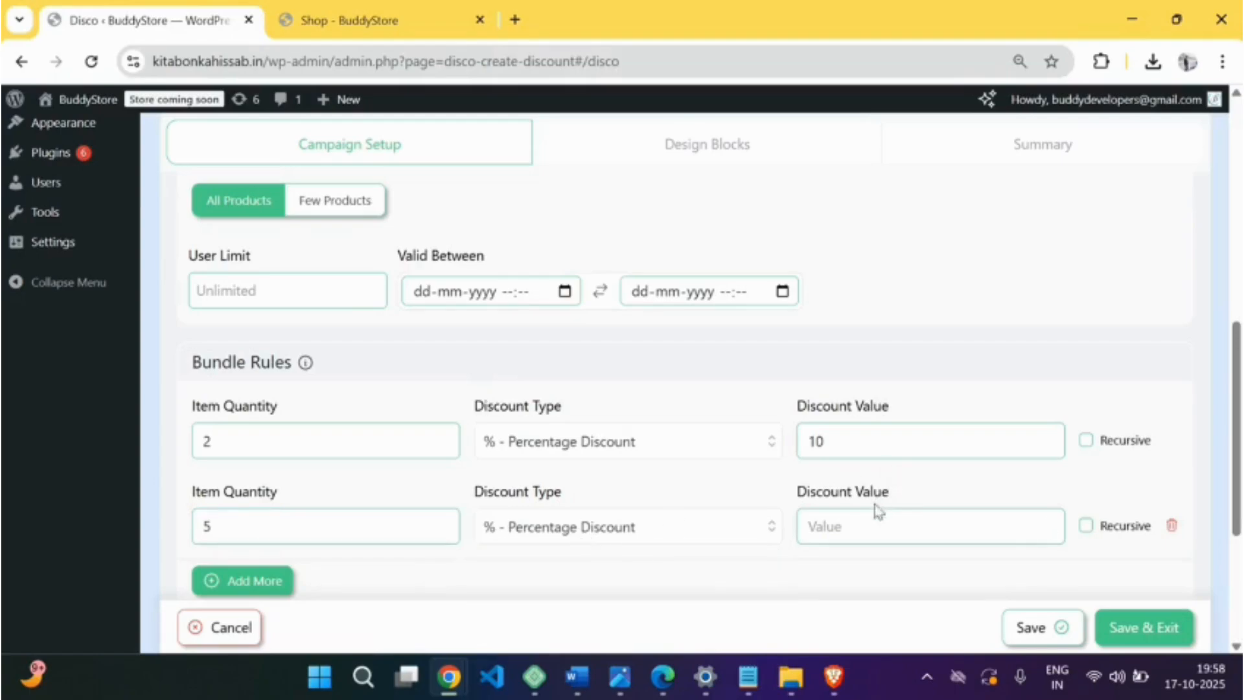
pyautogui.click(869, 525)
pyautogui.write('20')
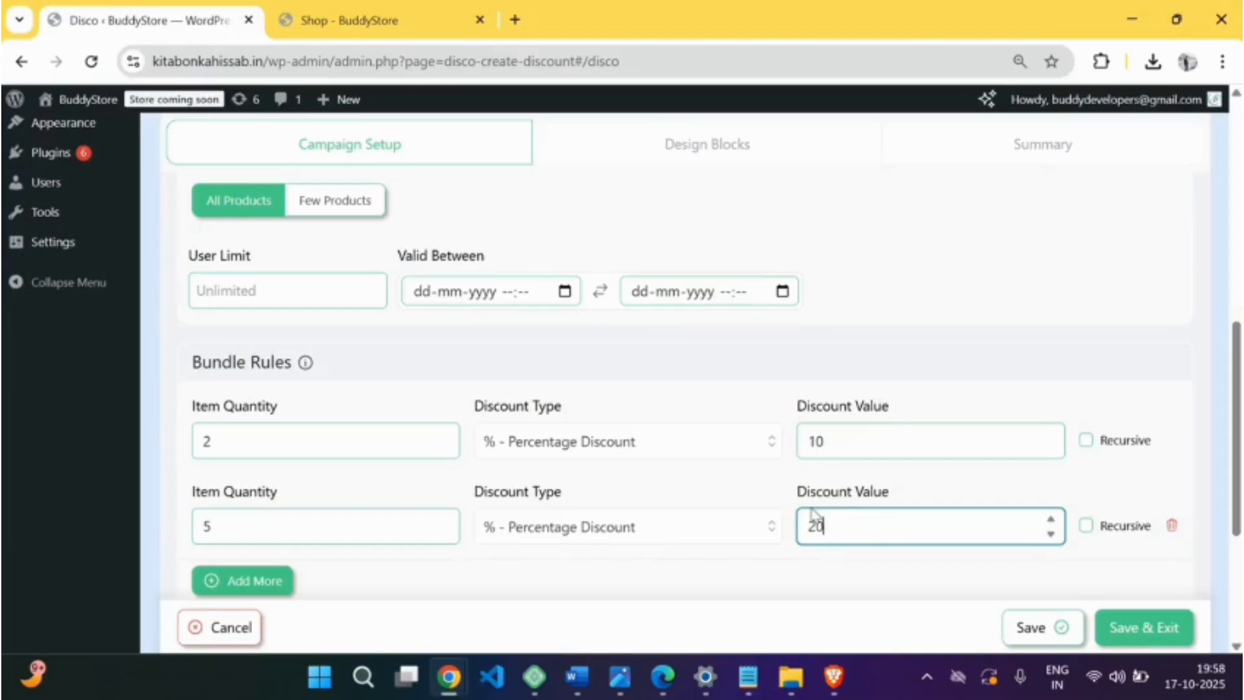
pyautogui.scroll(-5, 1037, 531)
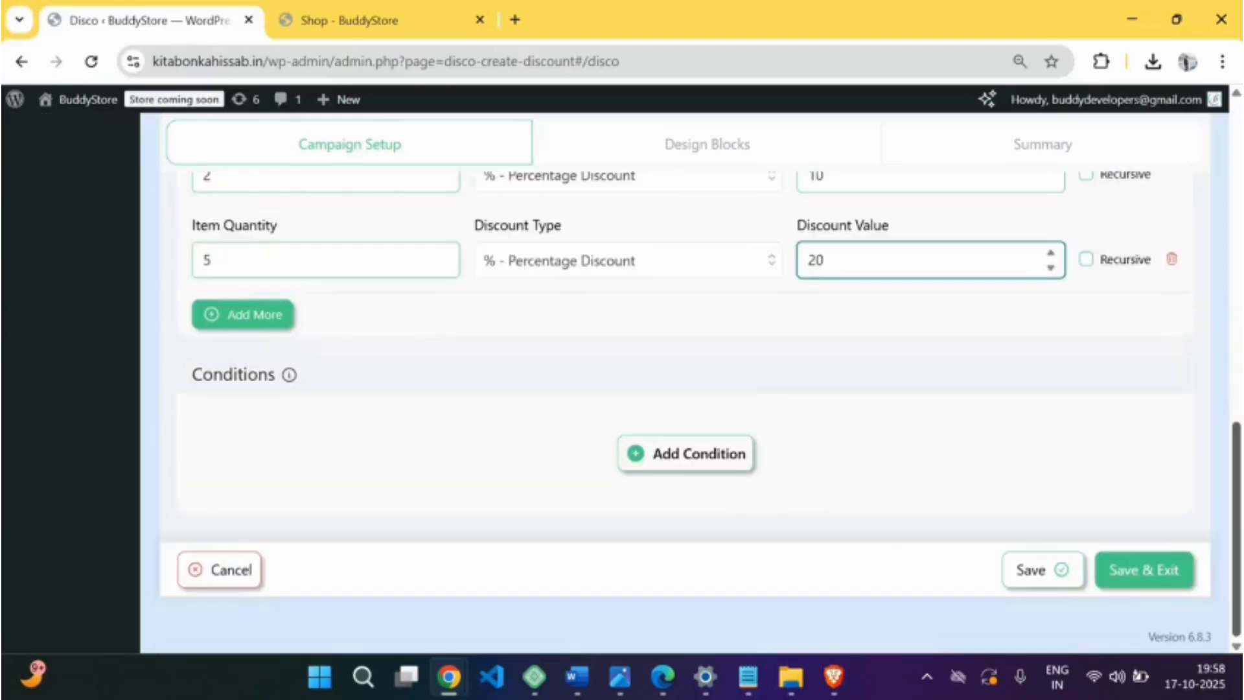
pyautogui.click(1147, 576)
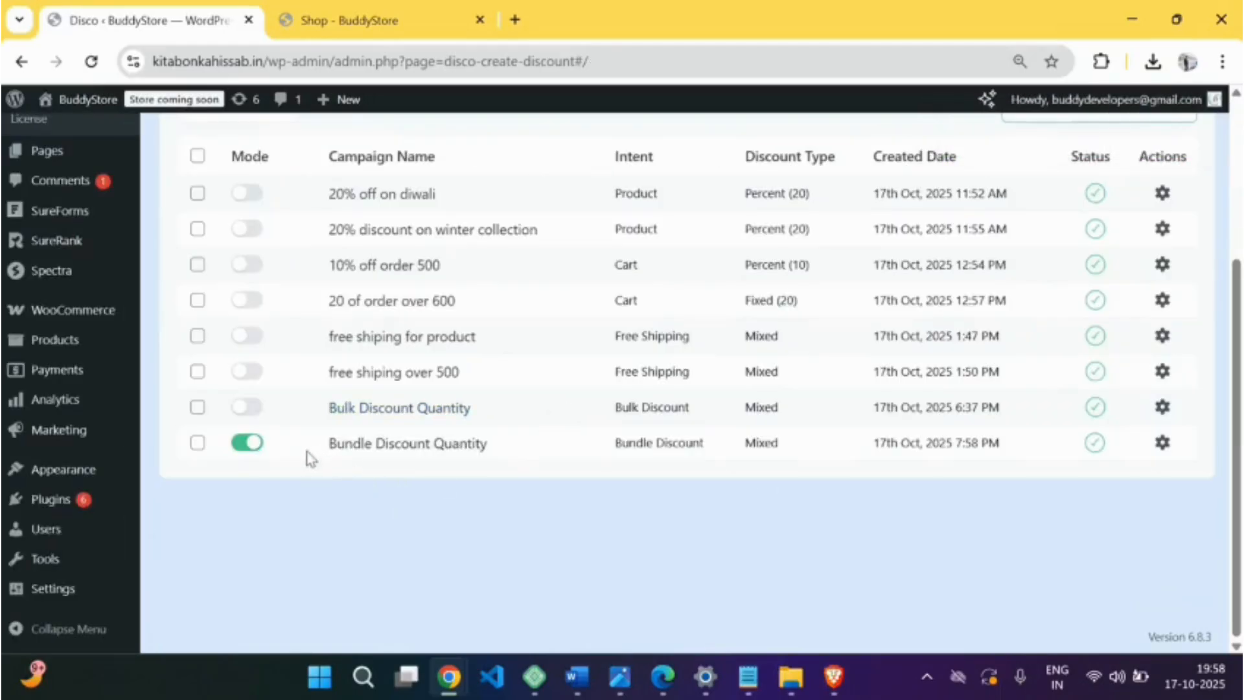
# In the shop, open GRECIILOOKS Men's Polycotton and add two of them to the cart.
pyautogui.hotkey('ctrl', 'Tab')
pyautogui.click(907, 376)
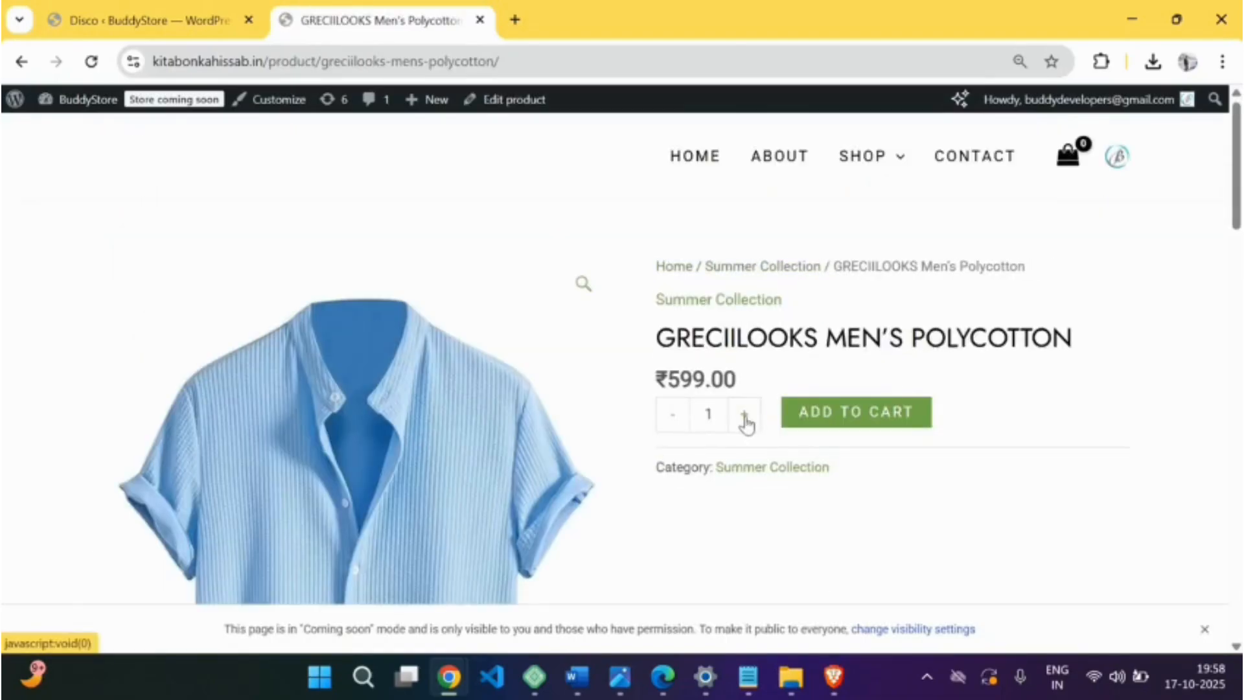
pyautogui.click(745, 417)
pyautogui.click(847, 412)
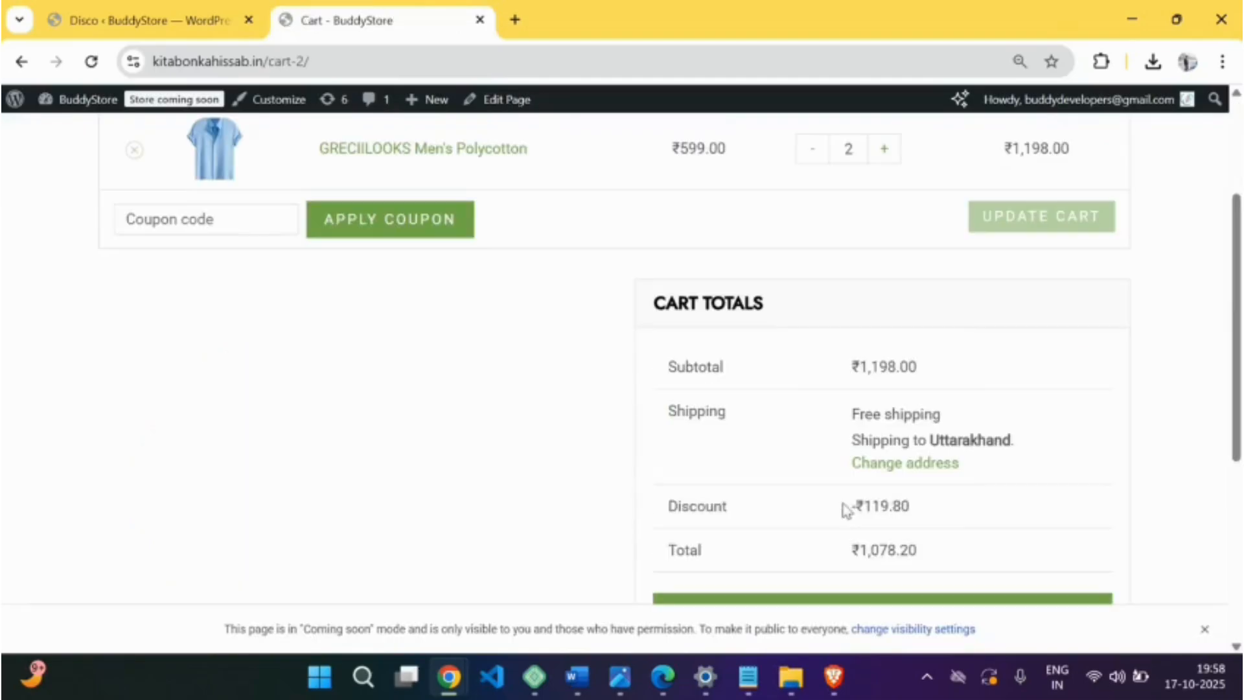
# Check the bundle discount applied to the GRECIILOOKS shirts in the cart totals.
pyautogui.moveTo(847, 510); pyautogui.dragTo(954, 508)
pyautogui.scroll(2, 956, 508)
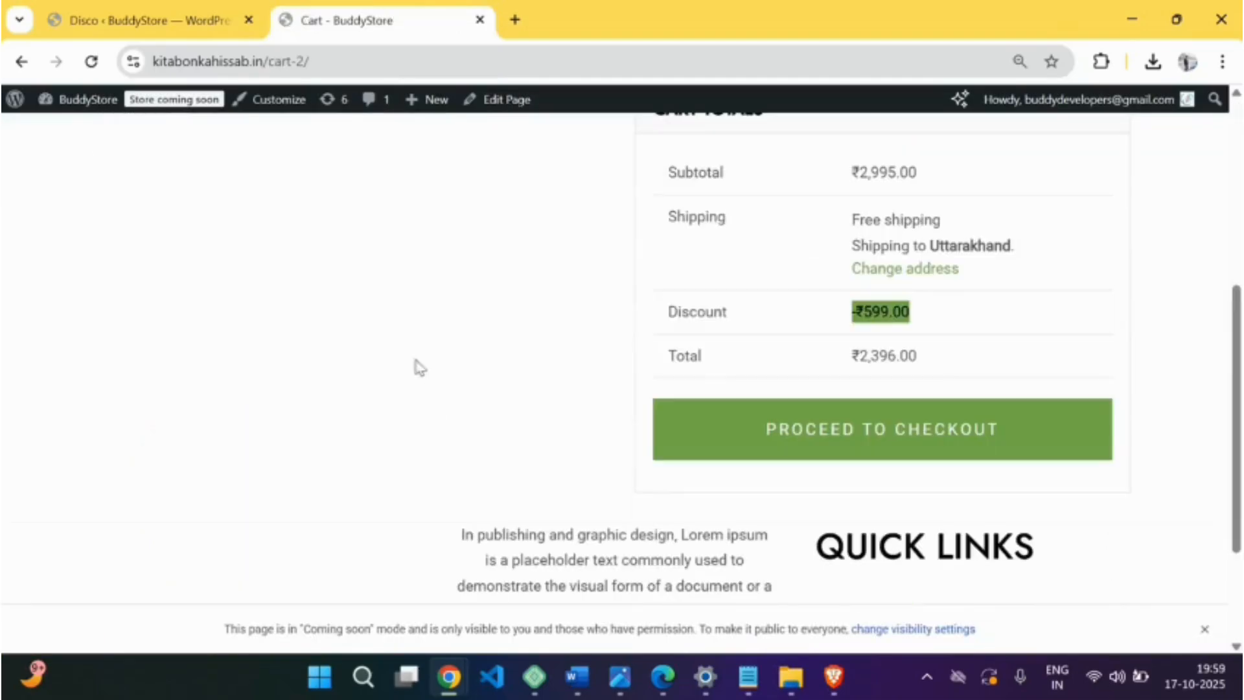
pyautogui.click(412, 333)
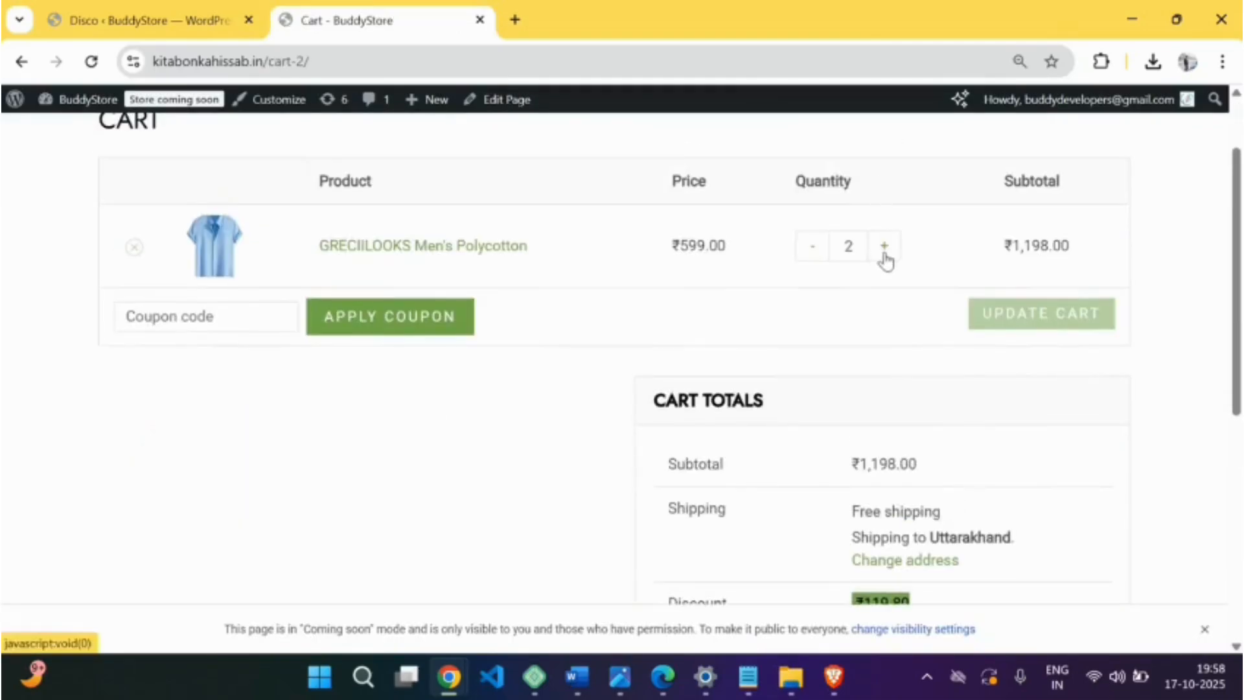
# Increase the quantity of the GRECIILOOKS Men's Polycotton shirt in the cart.
pyautogui.click(884, 252)
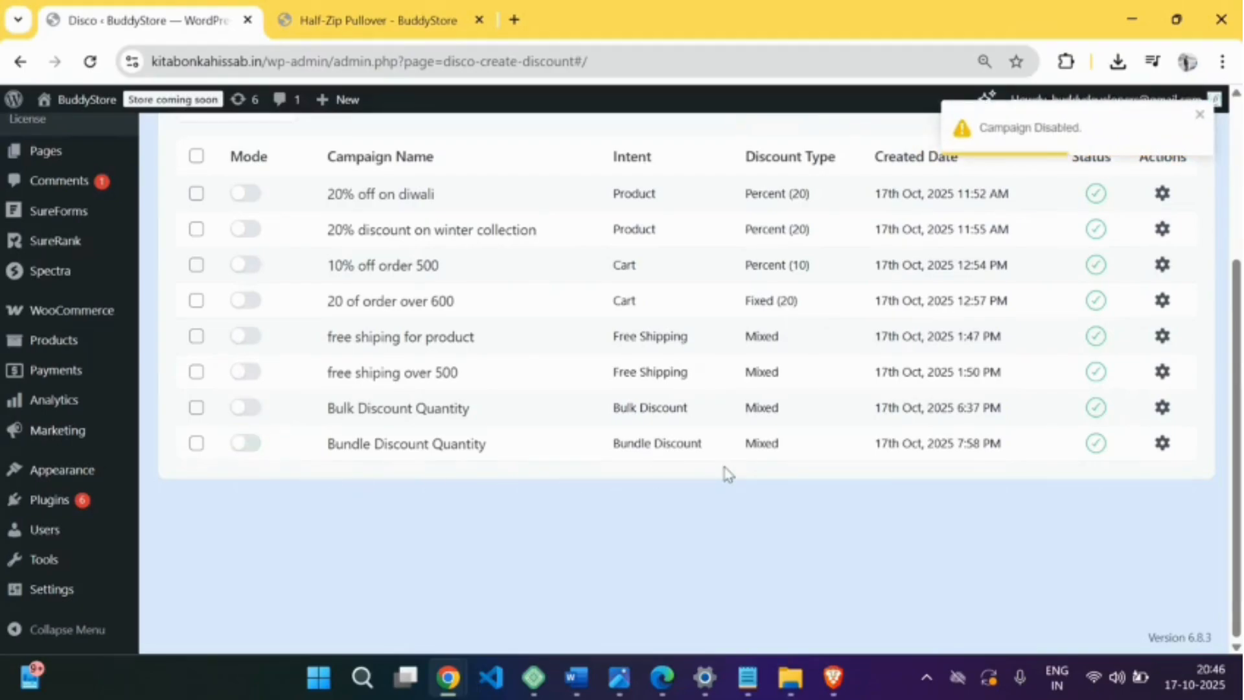
# Create a new discount campaign with the BOGO intent and name it BOGO.
pyautogui.scroll(3, 726, 473)
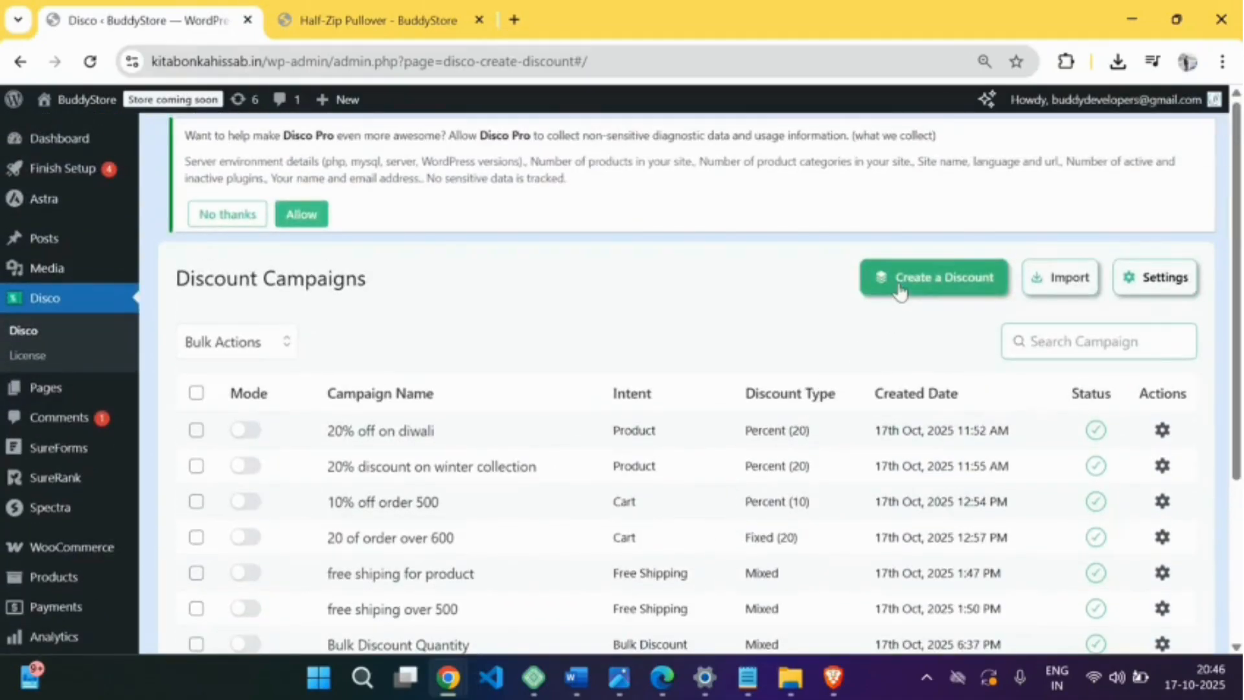
pyautogui.click(900, 290)
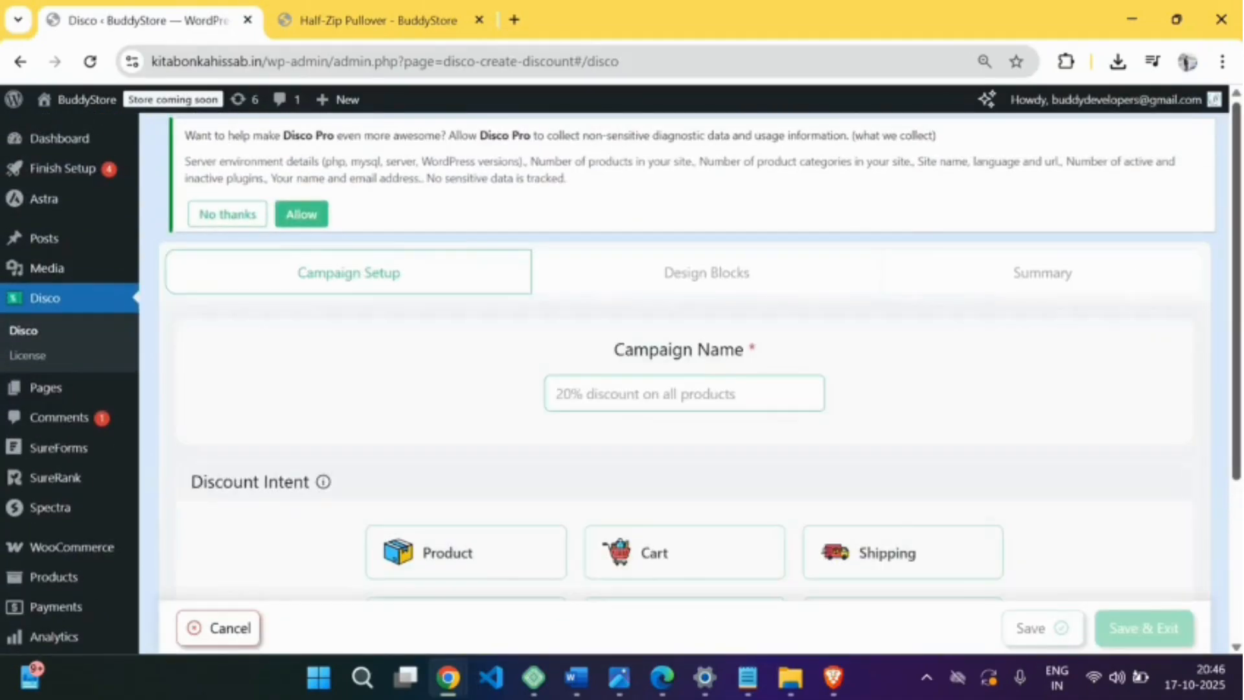
pyautogui.scroll(-1, 1165, 372)
pyautogui.scroll(-2, 1164, 372)
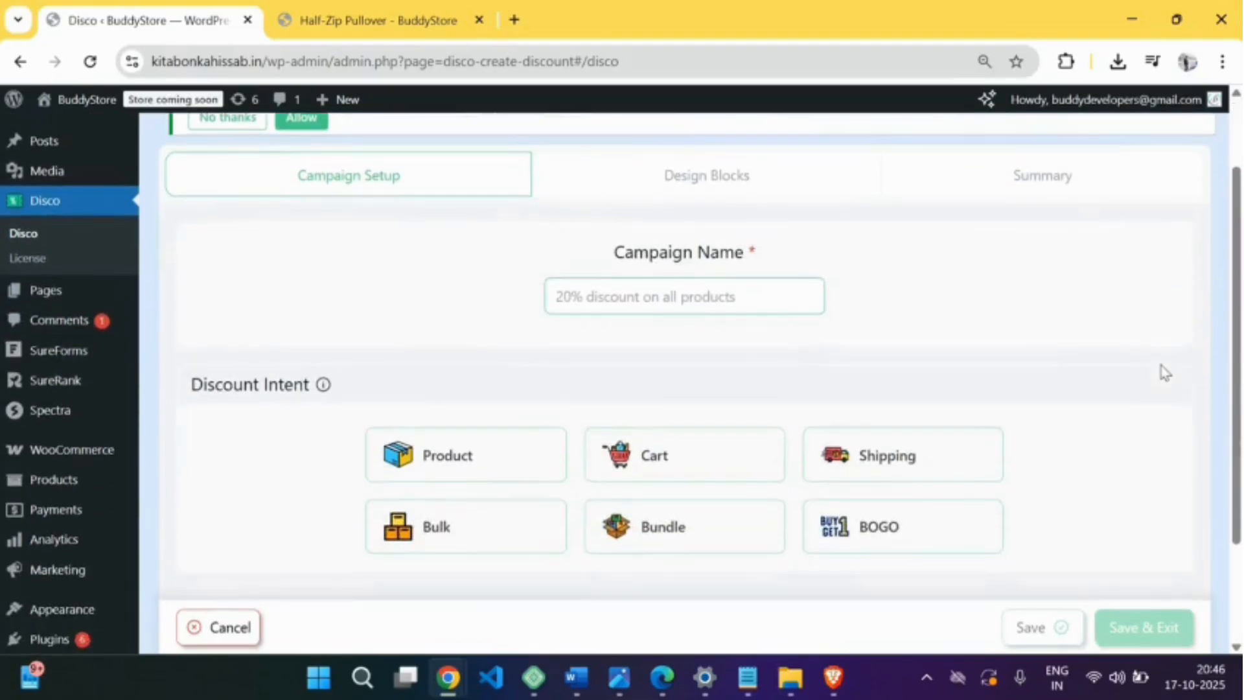
pyautogui.scroll(-1, 1164, 372)
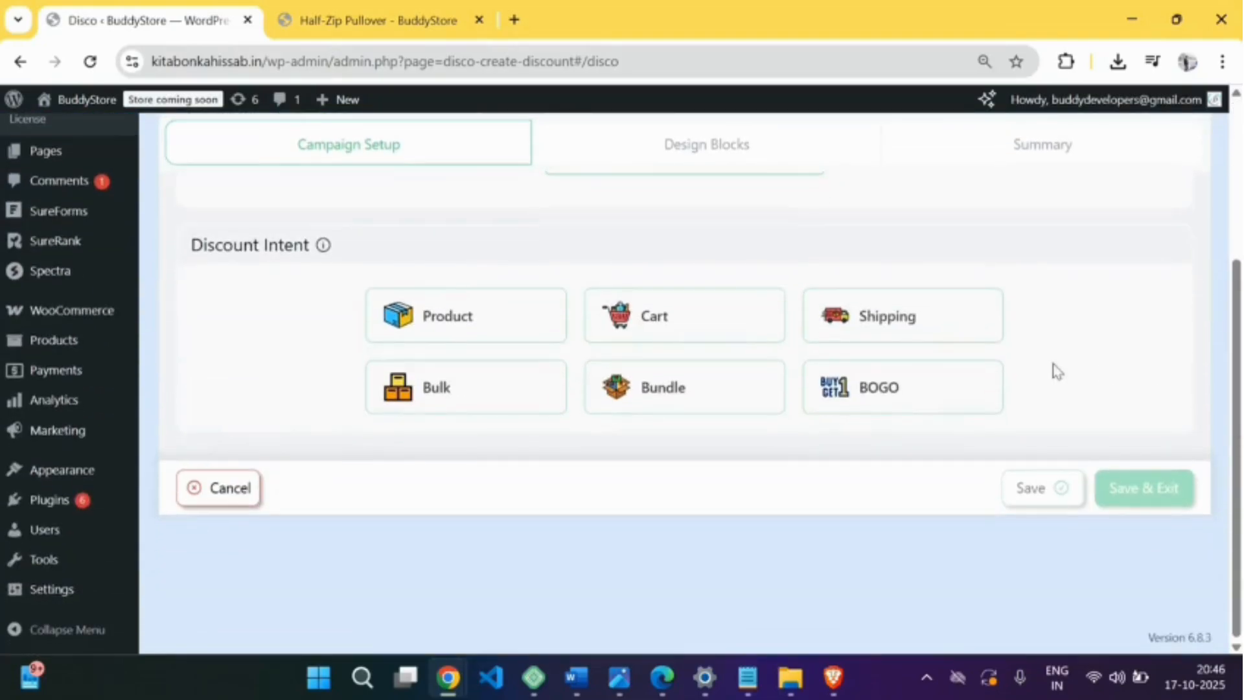
pyautogui.click(922, 383)
pyautogui.click(433, 469)
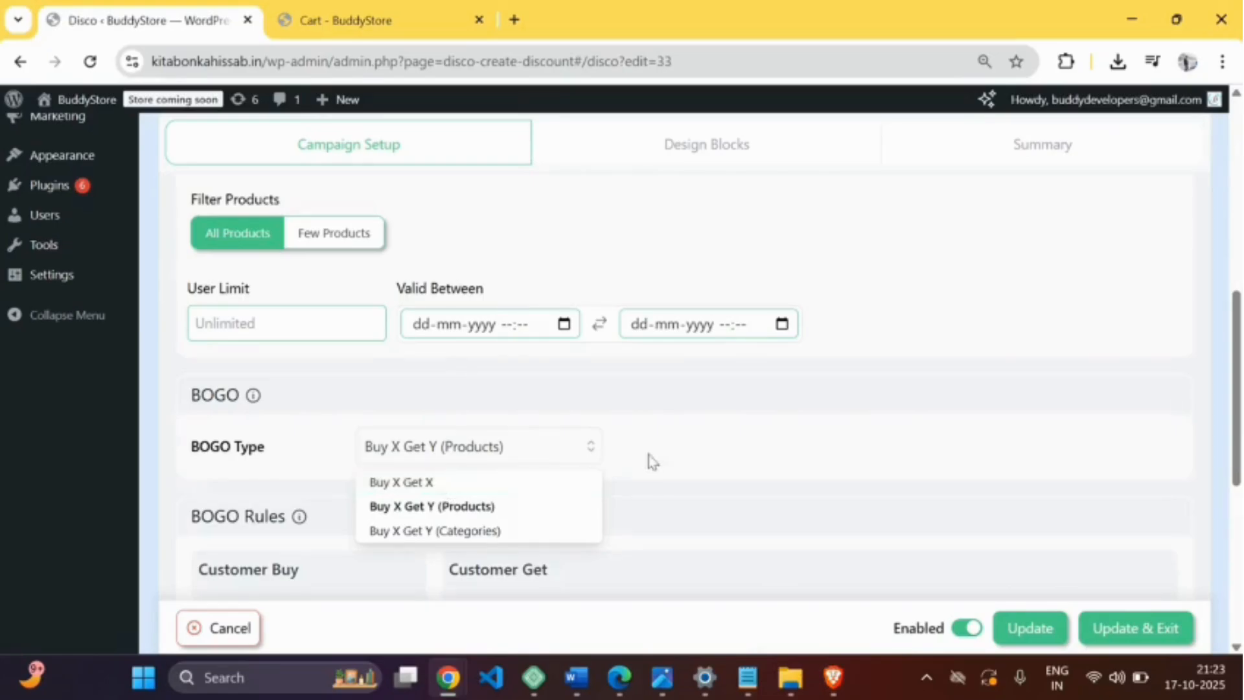
pyautogui.scroll(4, 650, 461)
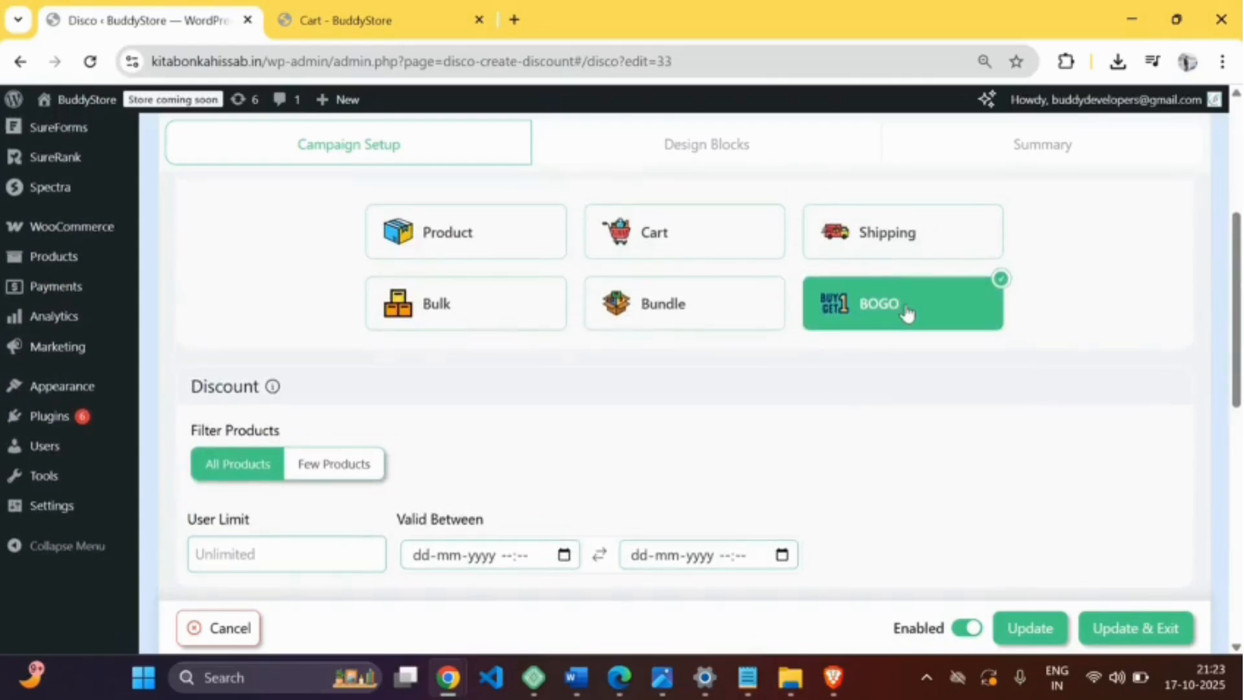
pyautogui.scroll(-4, 906, 313)
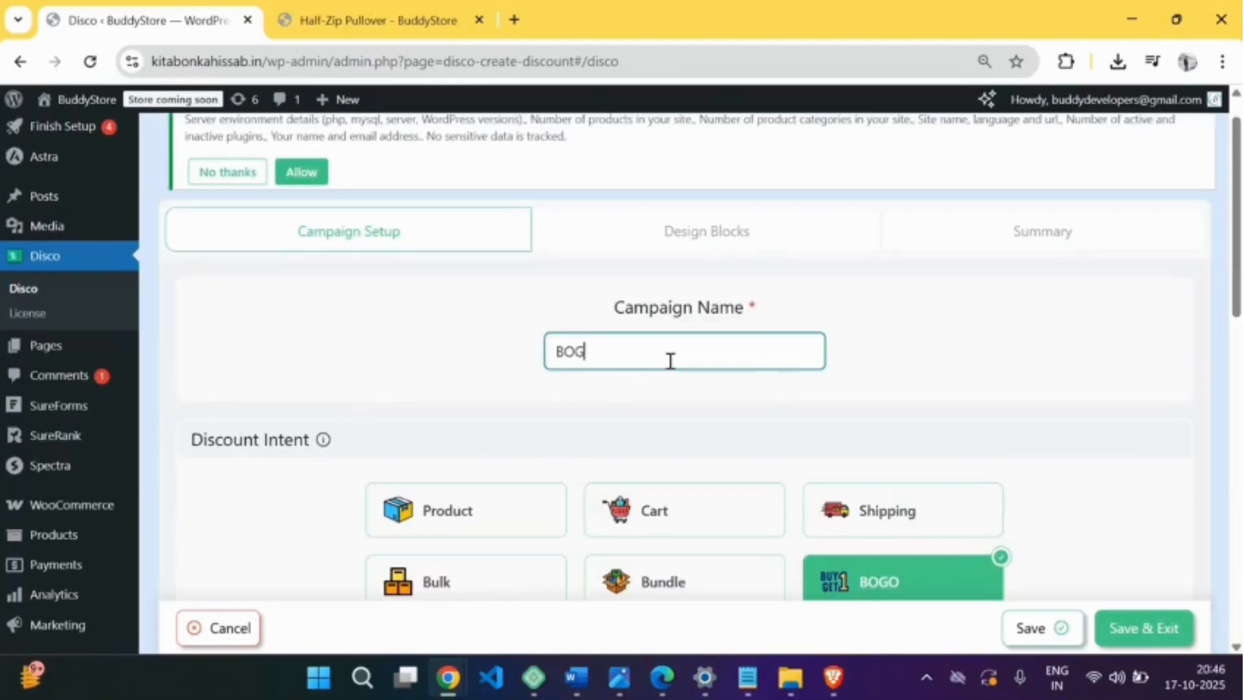
pyautogui.write('OGO')
# Keep all products included and choose Buy X Get X as the campaign's BOGO type.
pyautogui.scroll(-5, 1077, 422)
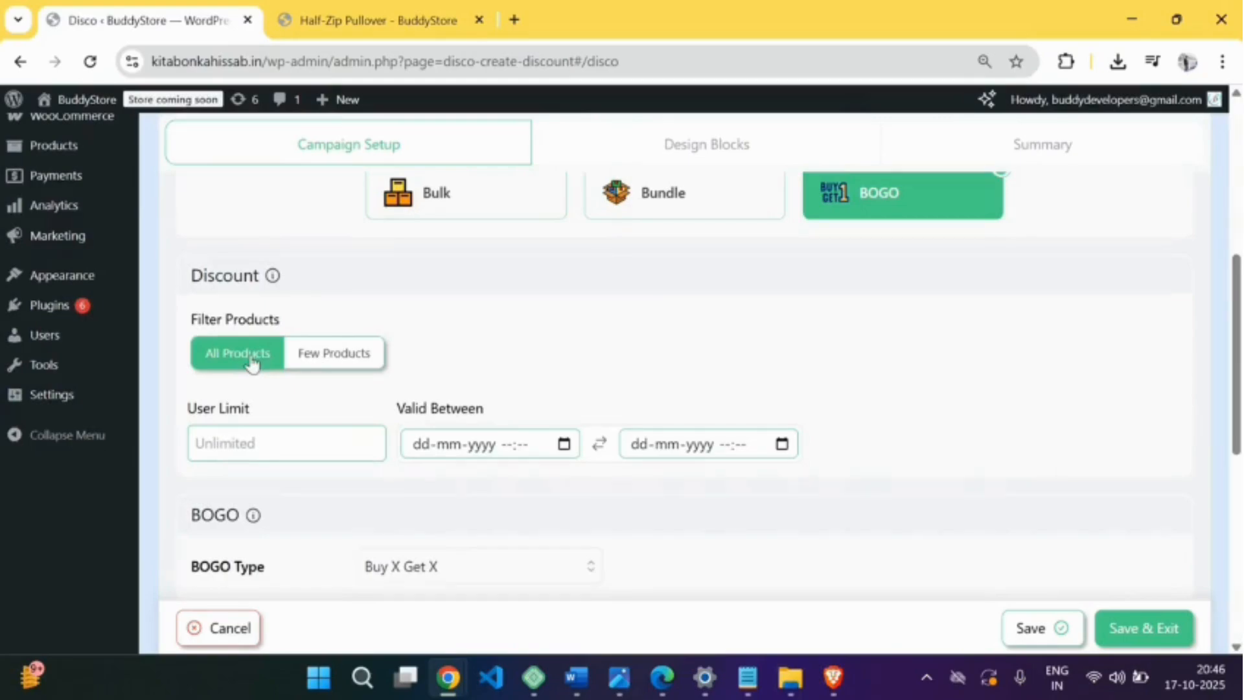
pyautogui.scroll(-1, 251, 363)
pyautogui.click(461, 472)
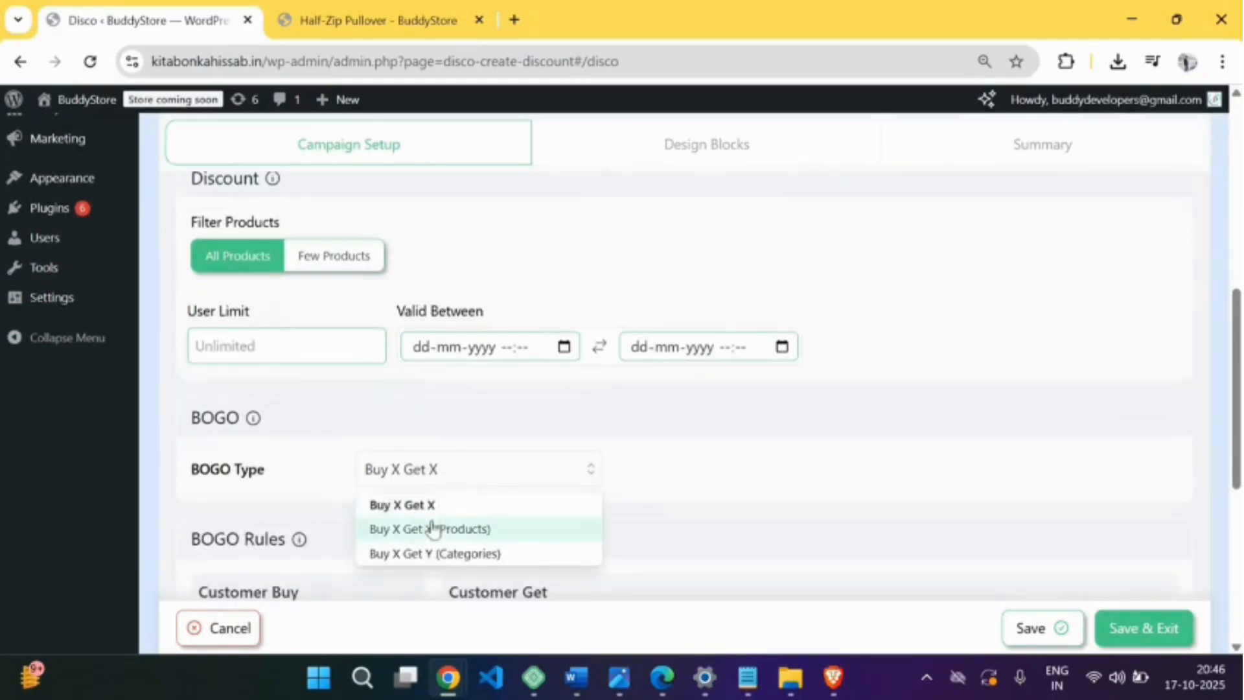
pyautogui.click(422, 505)
pyautogui.scroll(-2, 436, 490)
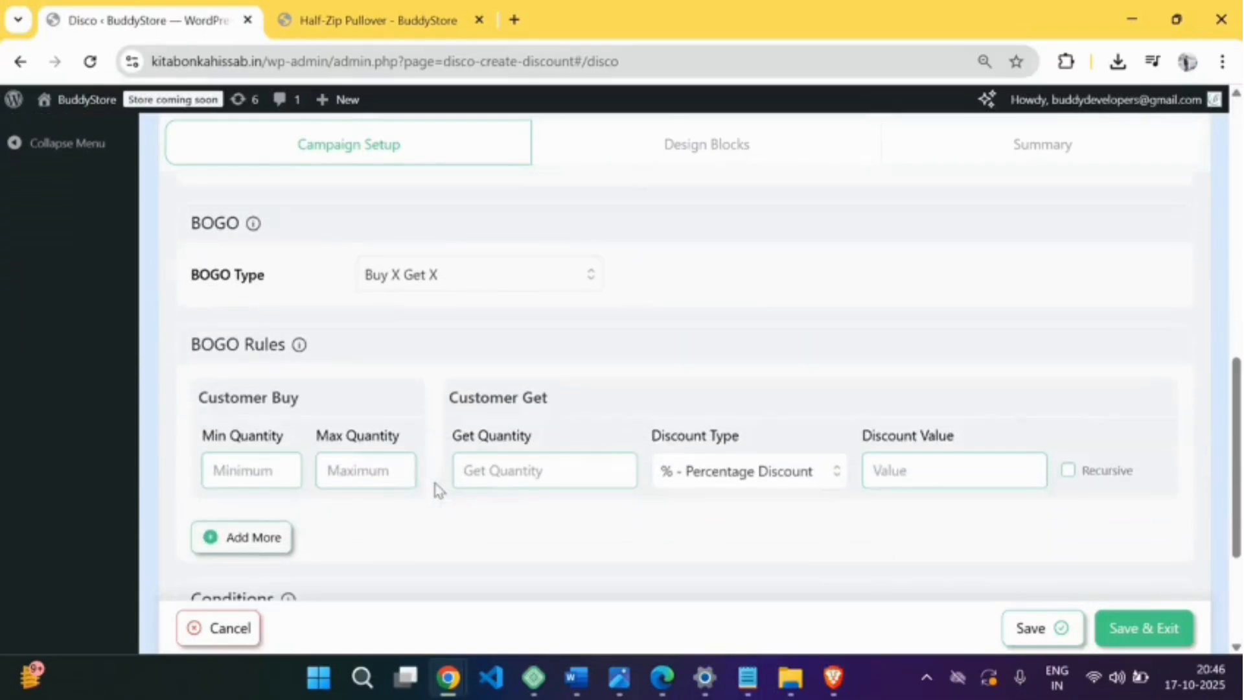
# Set the BOGO rule to a minimum quantity of 1 and a get quantity of 1 as Free Items, and save and exit.
pyautogui.click(265, 478)
pyautogui.write('1')
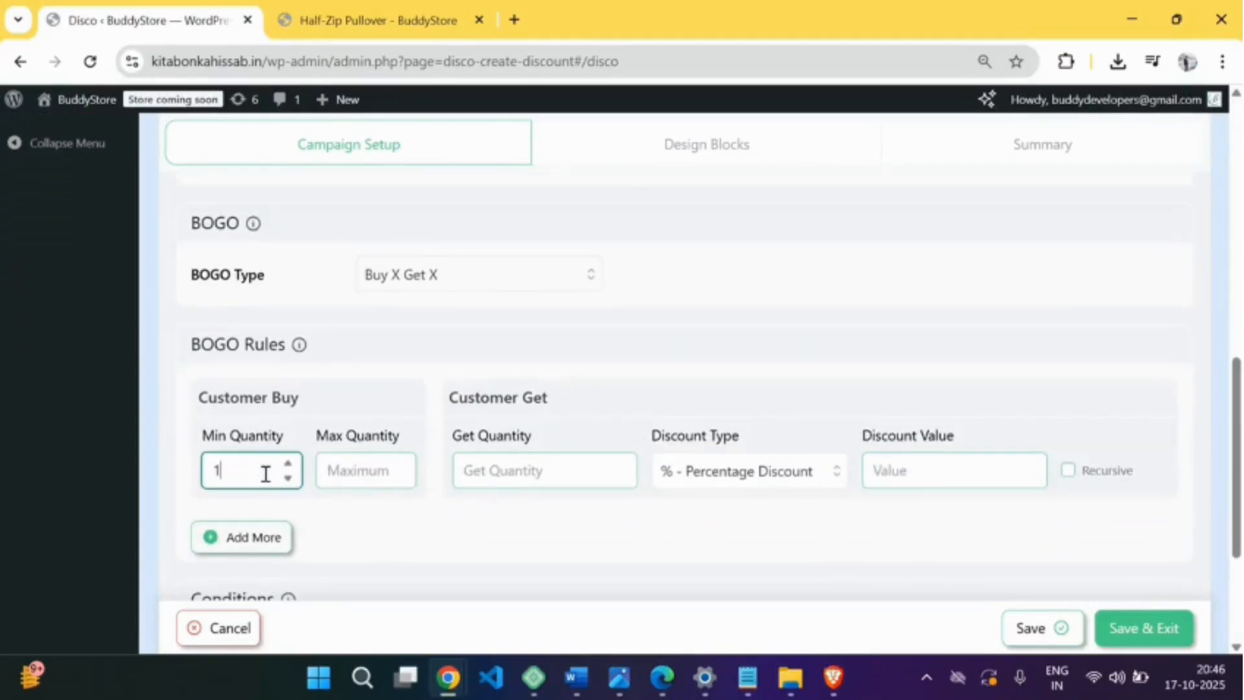
pyautogui.click(488, 470)
pyautogui.write('1')
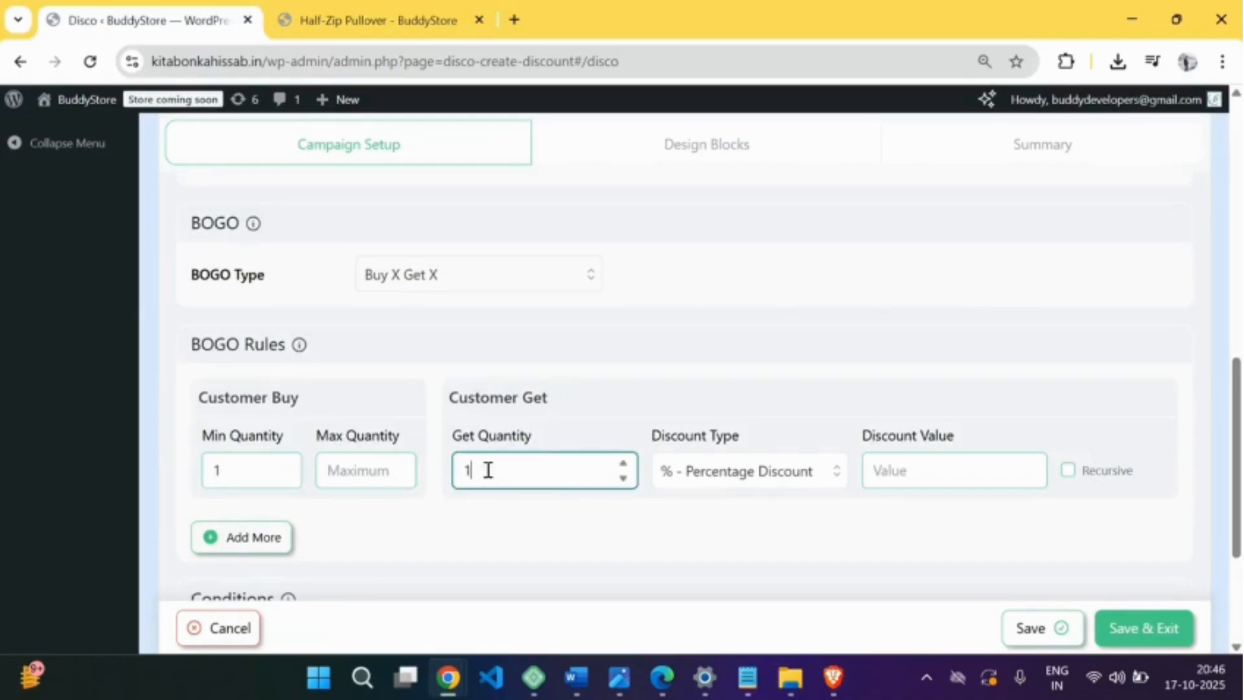
pyautogui.click(742, 474)
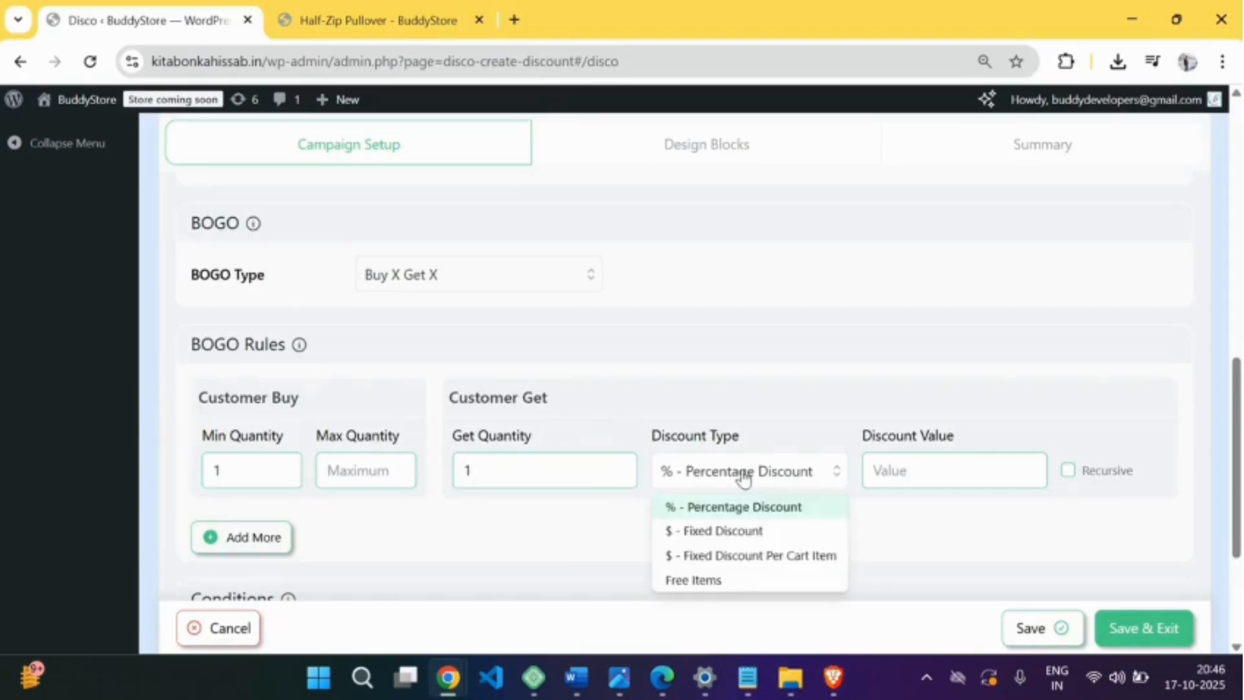
pyautogui.click(722, 587)
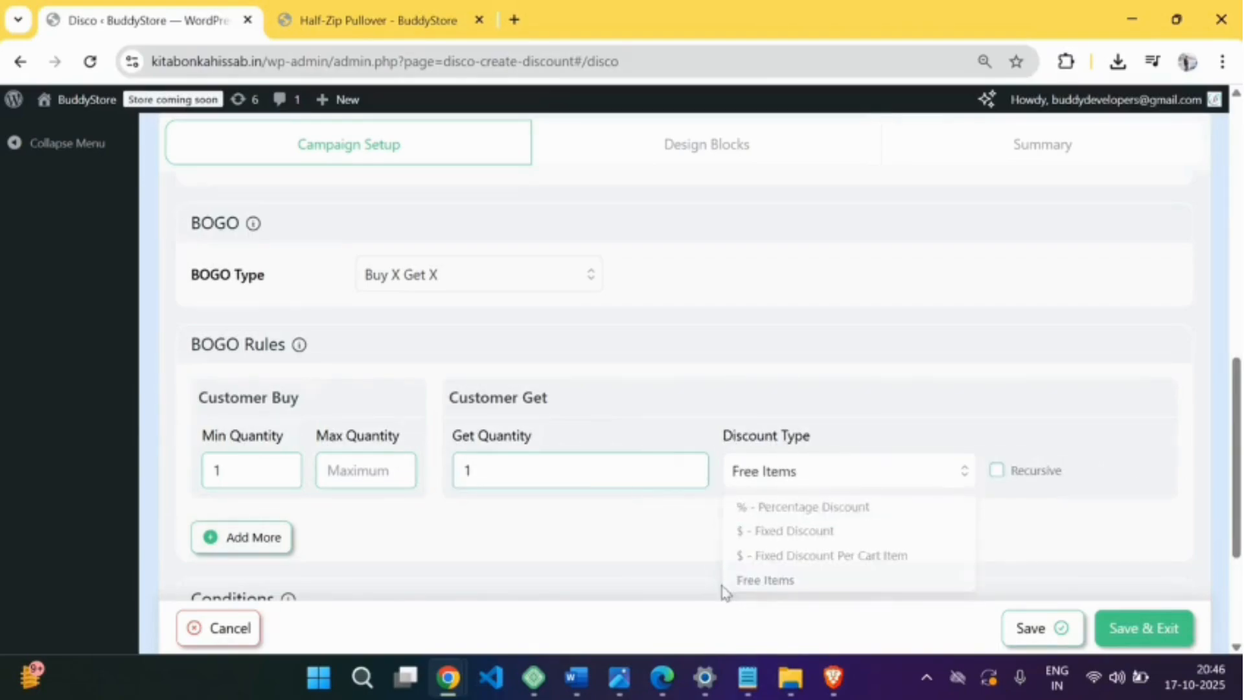
pyautogui.scroll(-2, 681, 486)
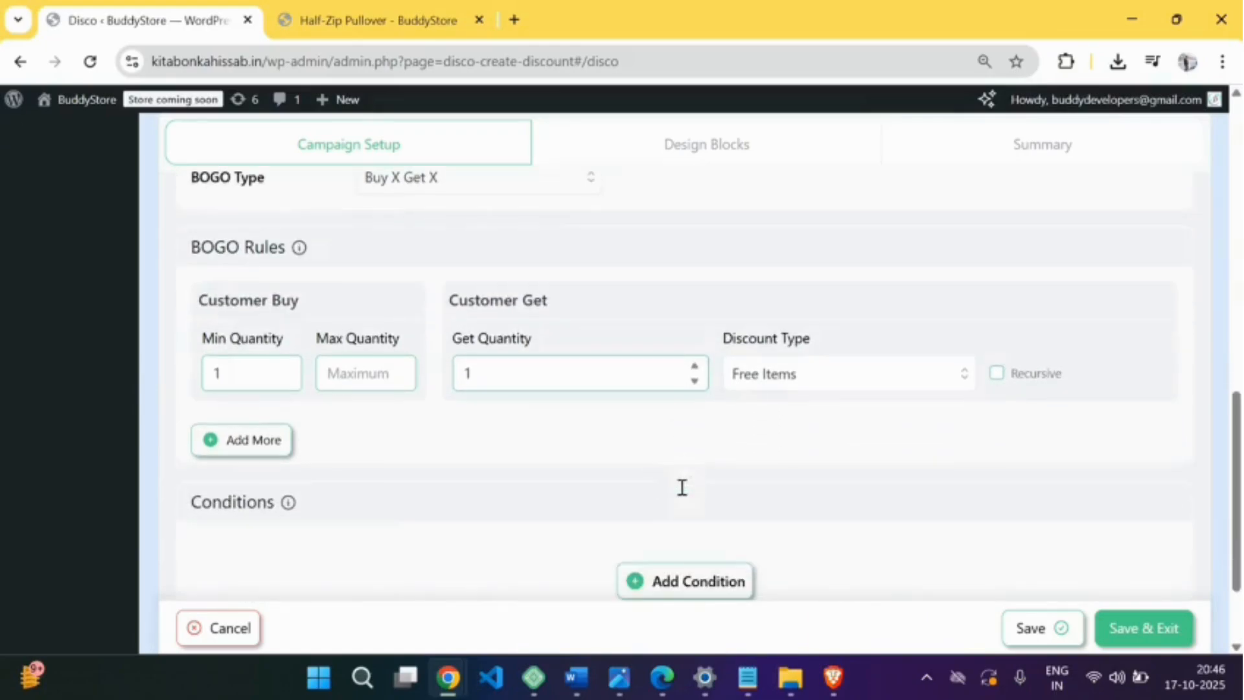
pyautogui.click(1131, 635)
# In the shop, add one Half-Zip Pullover to the cart and check the cart for the free item.
pyautogui.hotkey('ctrl', 'Tab')
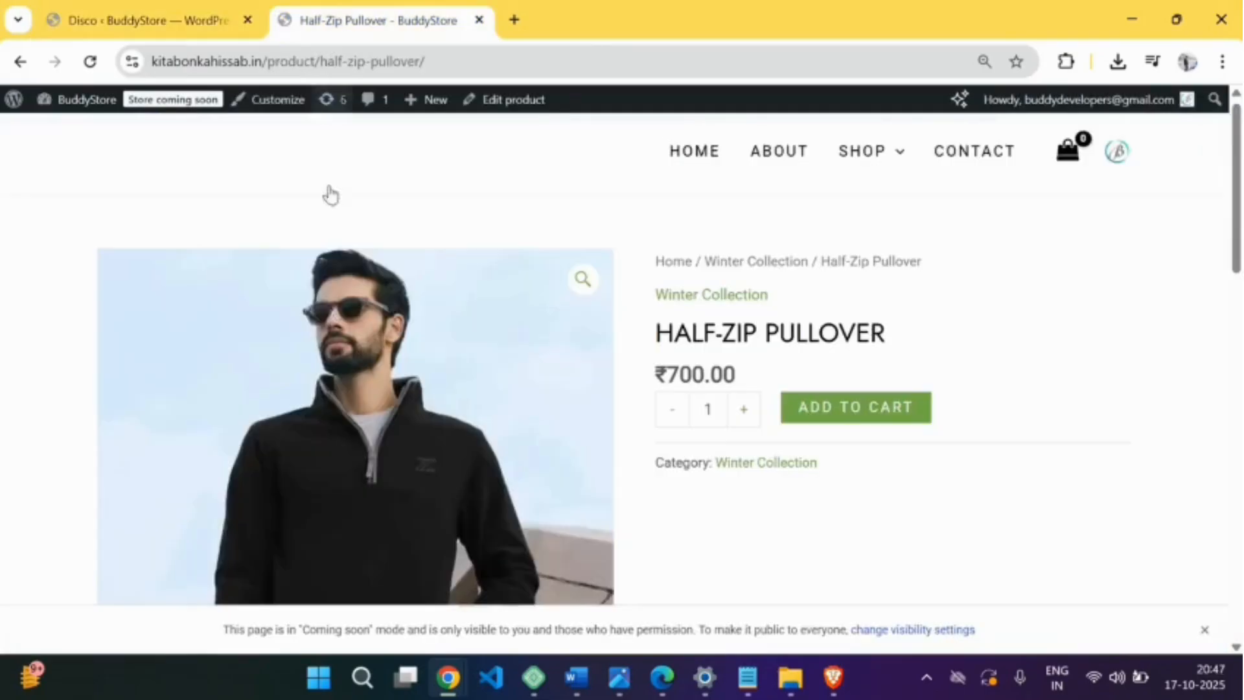
pyautogui.click(809, 421)
pyautogui.click(1016, 199)
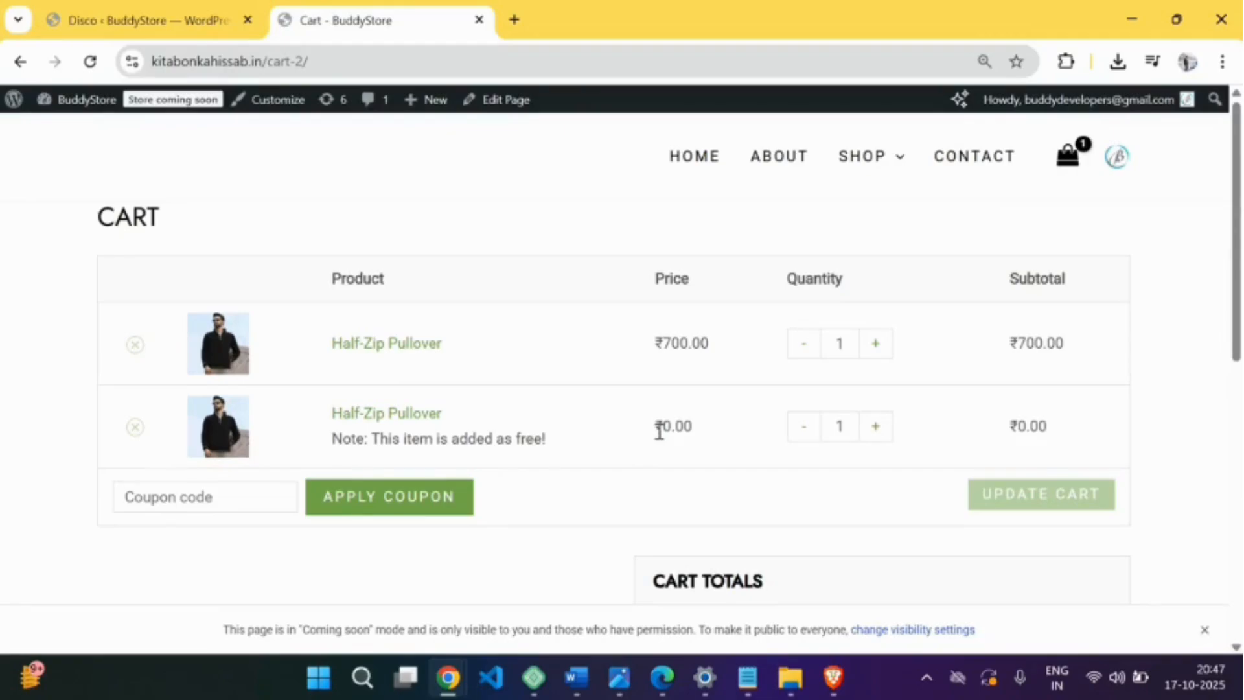
pyautogui.scroll(-1, 659, 432)
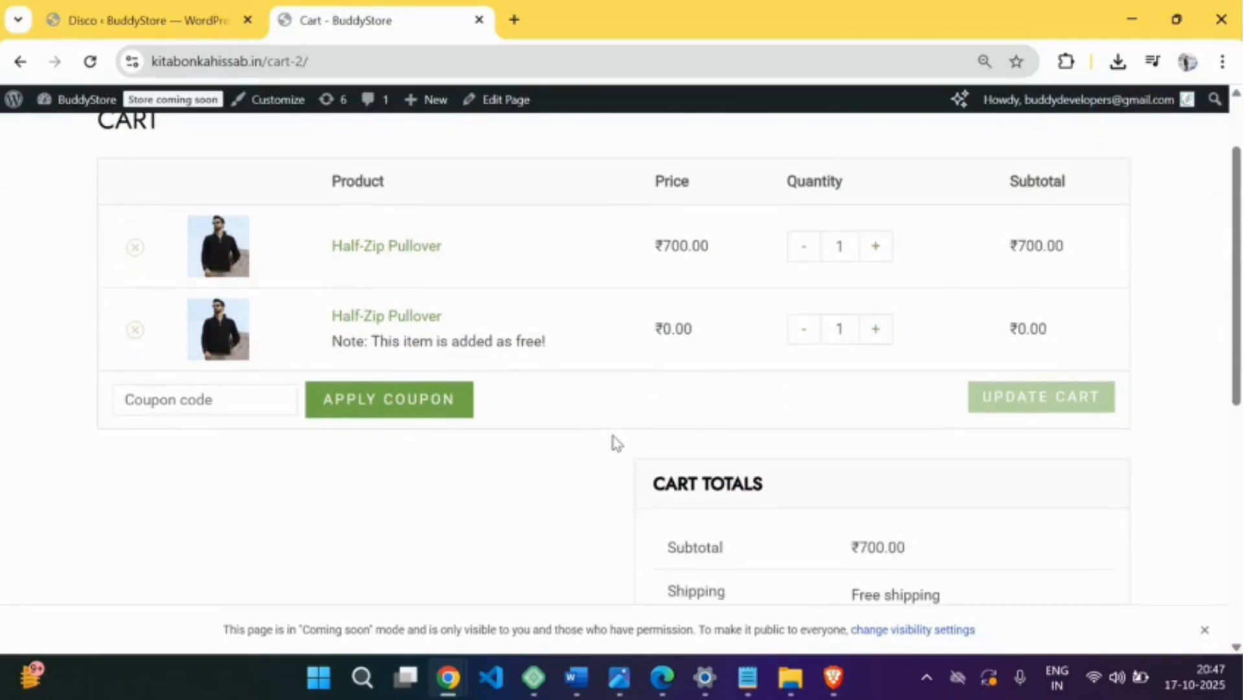
pyautogui.scroll(1, 614, 439)
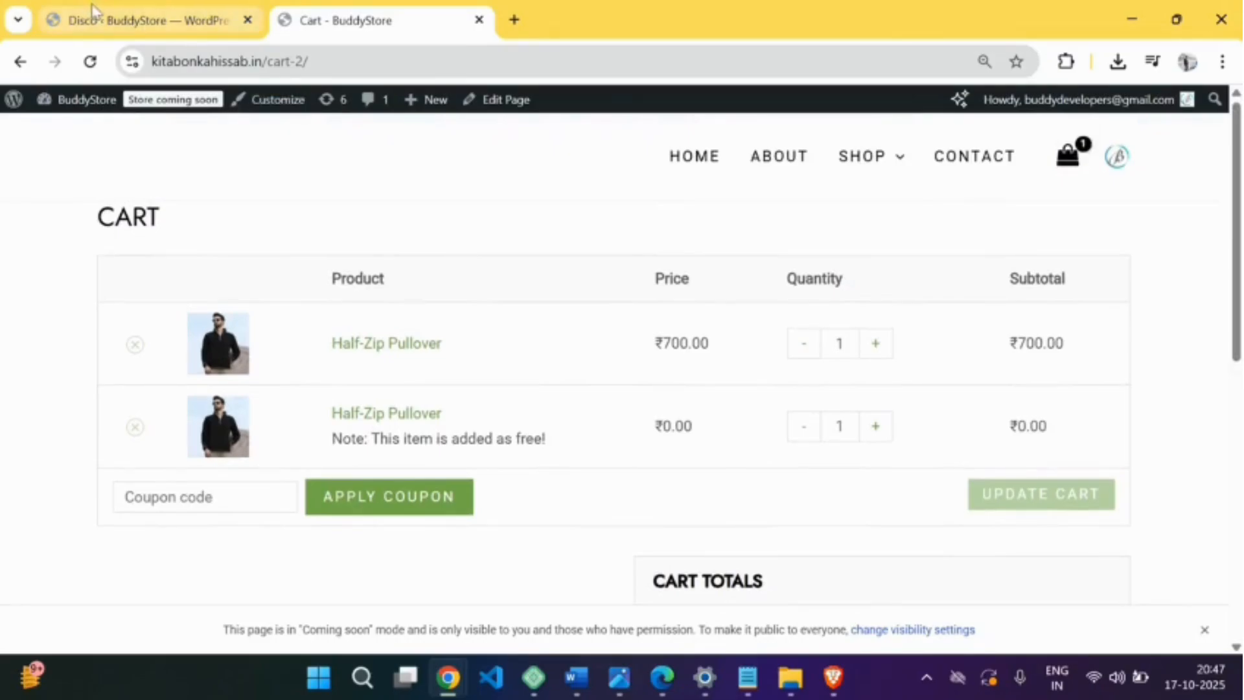
# Reopen the BOGO campaign in Disco and change its BOGO type to Buy X Get Y (Products).
pyautogui.click(128, 20)
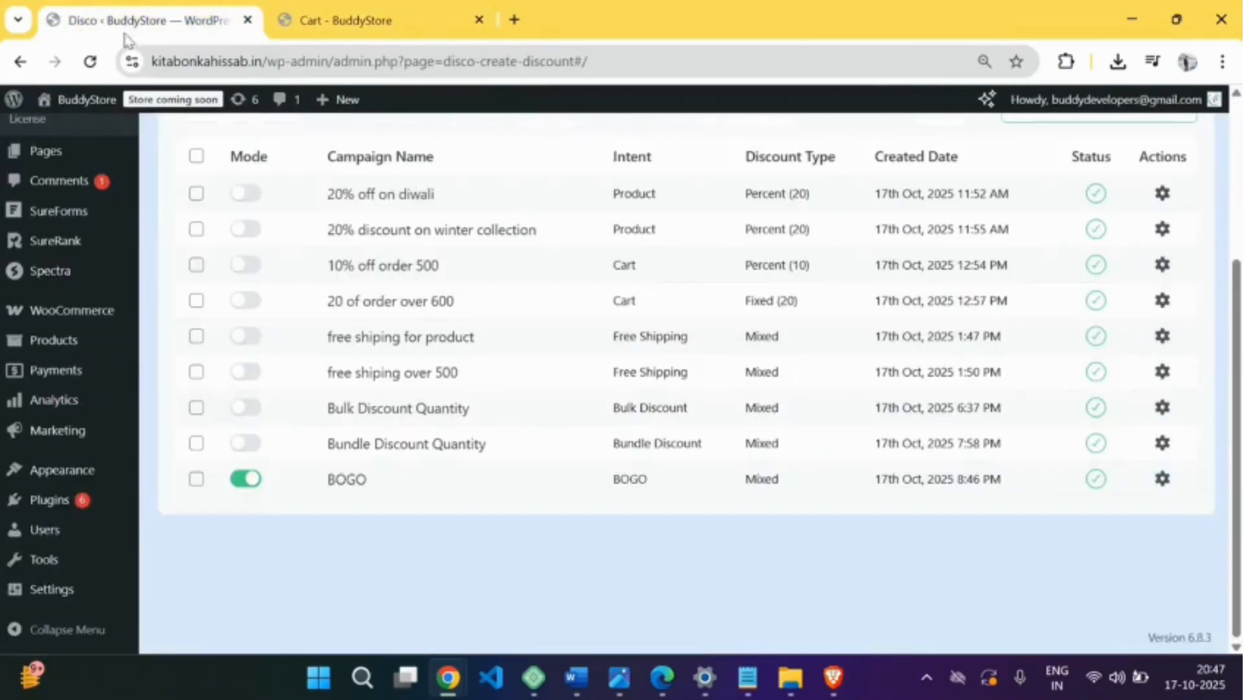
pyautogui.click(358, 481)
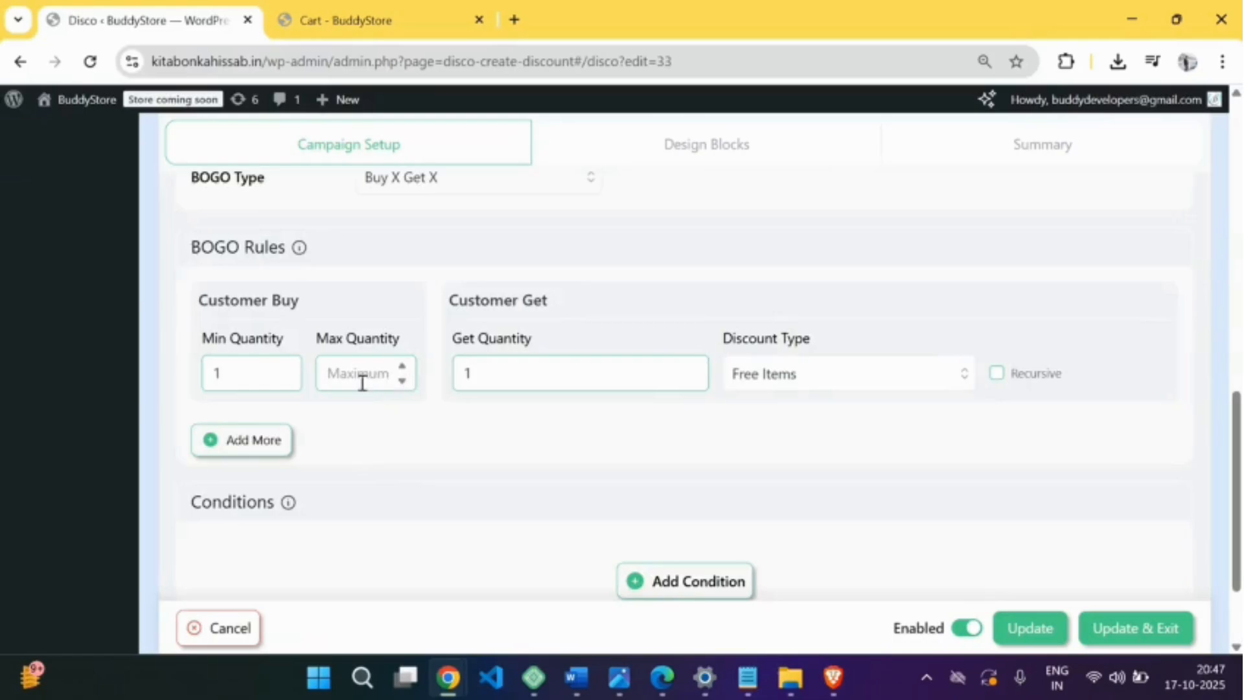
pyautogui.scroll(1, 321, 385)
pyautogui.scroll(1, 320, 385)
pyautogui.click(452, 387)
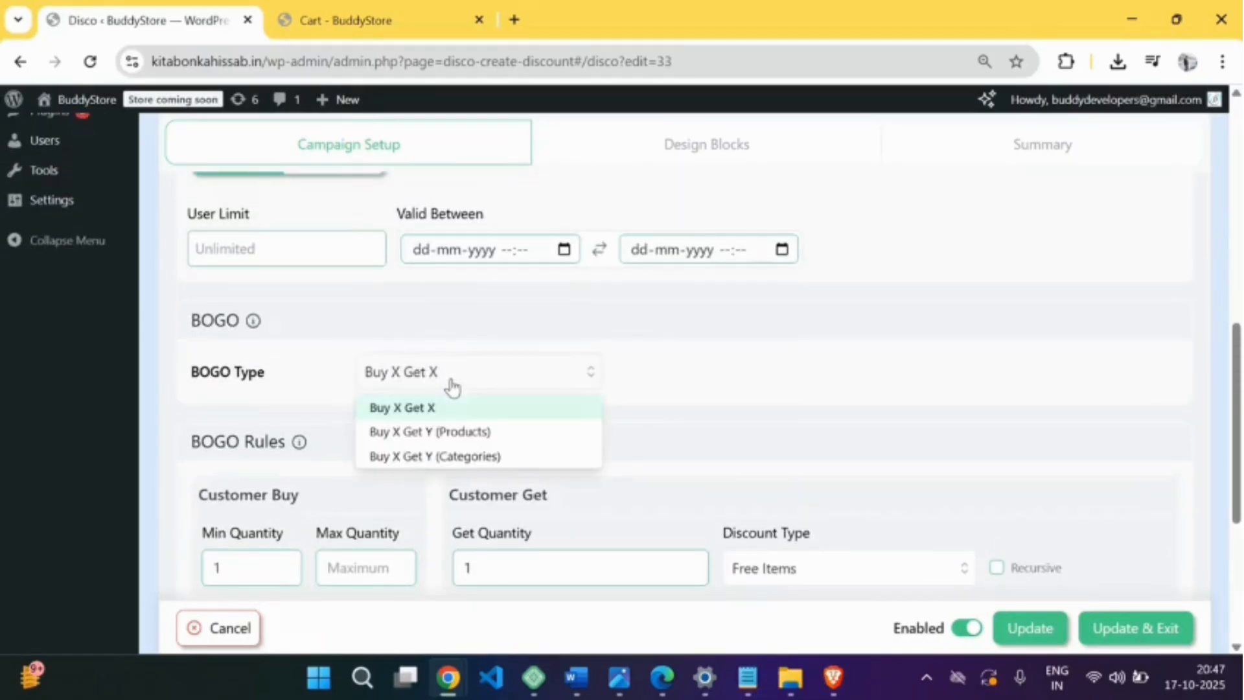
pyautogui.click(447, 432)
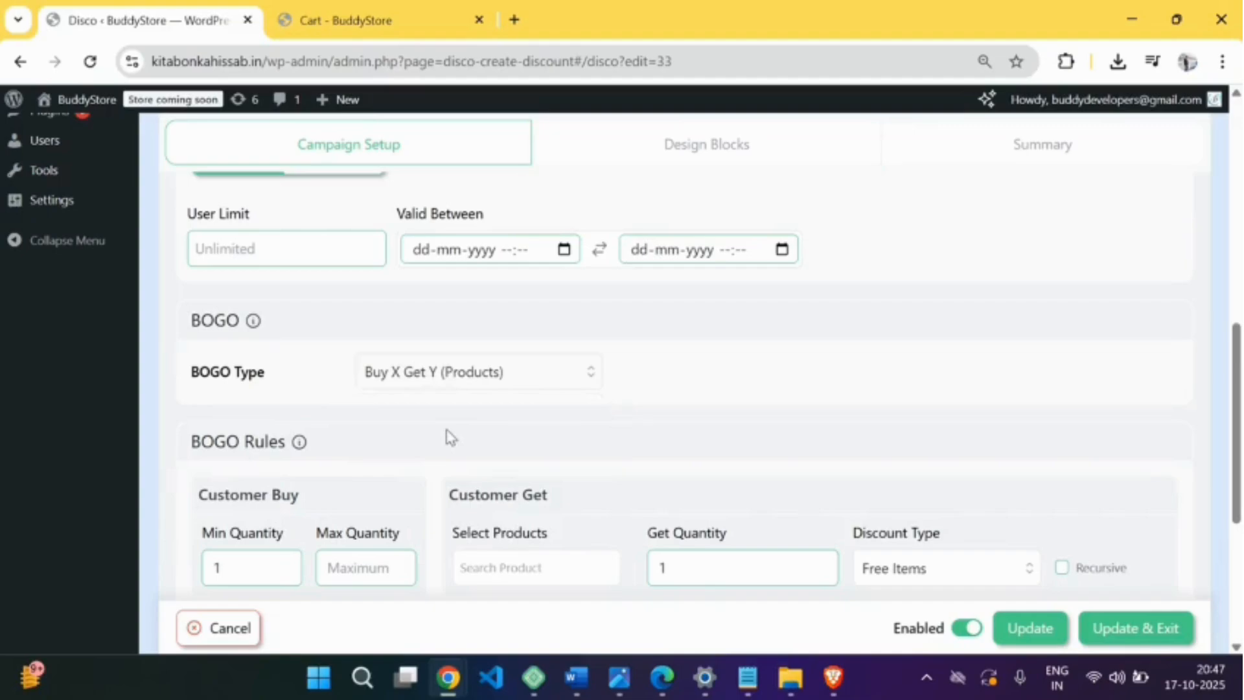
# Select Lymio Hoodie Sweatshirt as the product customers get, keeping one free item for one bought, and update and exit the campaign.
pyautogui.scroll(-1, 447, 435)
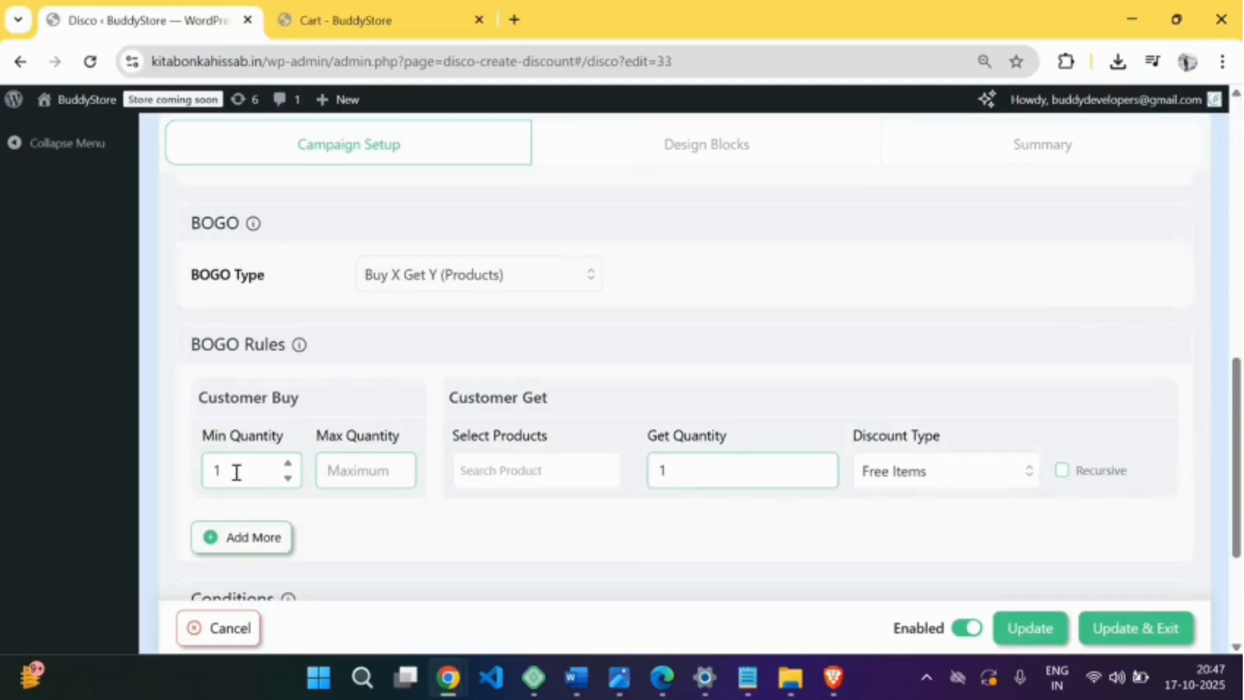
pyautogui.click(237, 473)
pyautogui.click(484, 470)
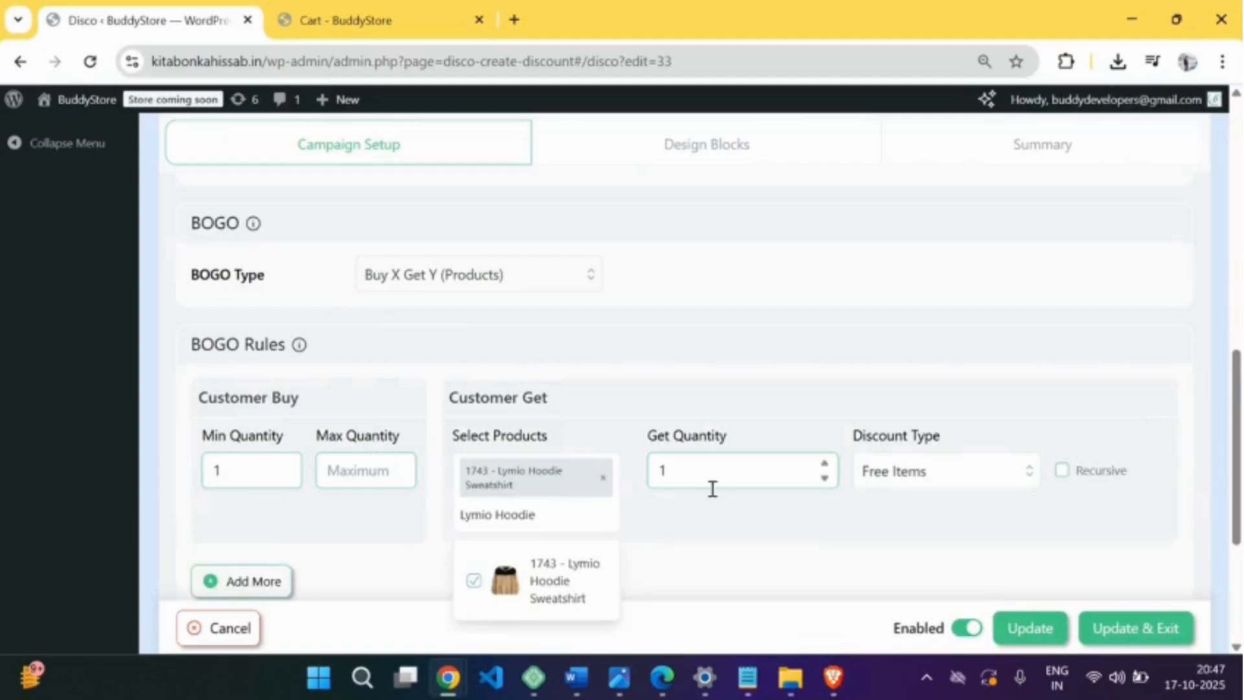
pyautogui.scroll(-1, 711, 488)
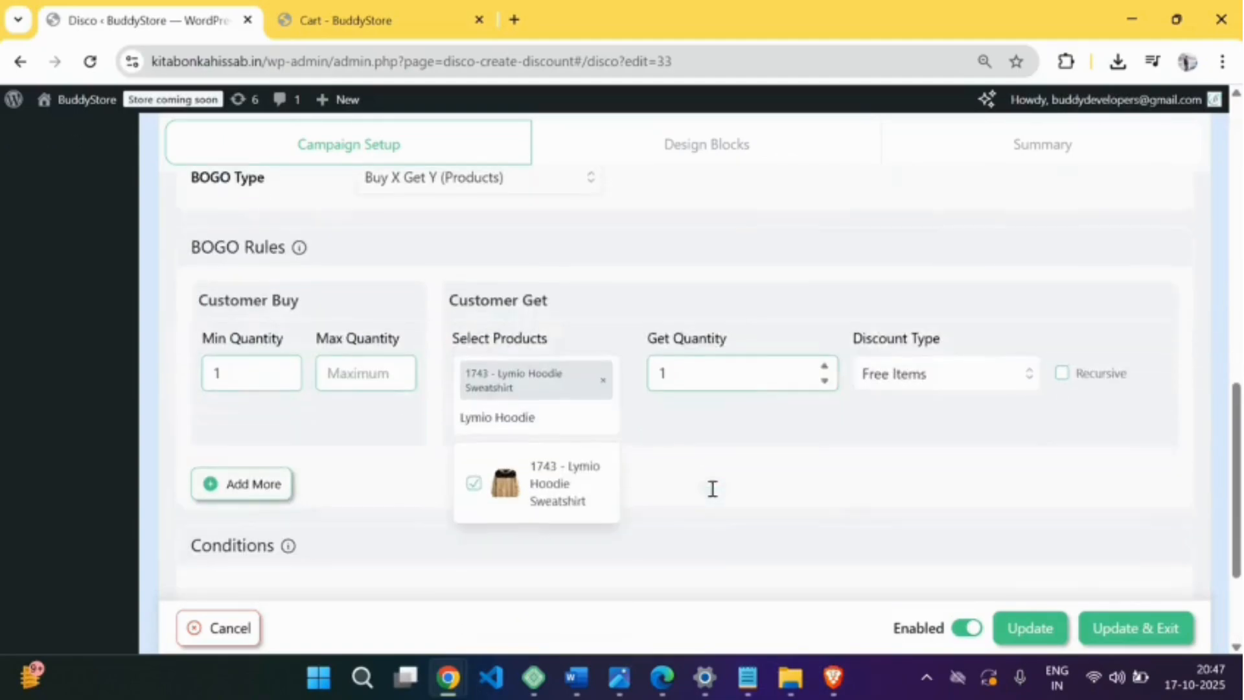
pyautogui.click(892, 371)
pyautogui.click(895, 483)
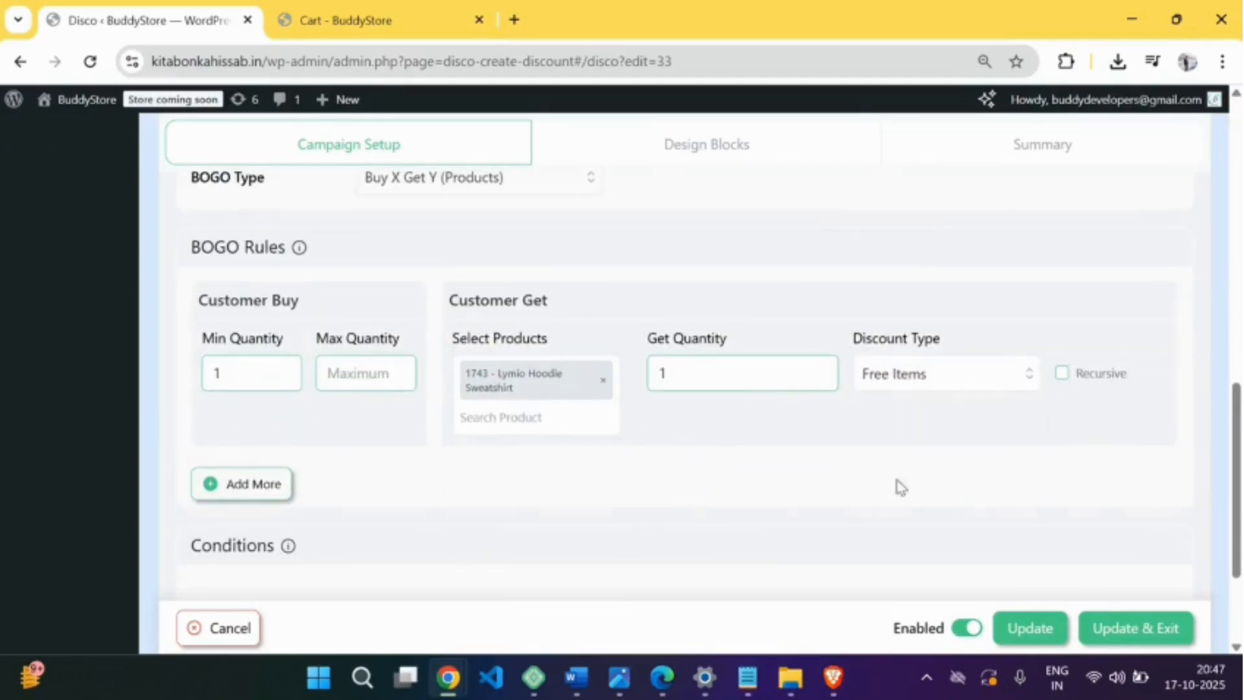
pyautogui.scroll(-1, 538, 456)
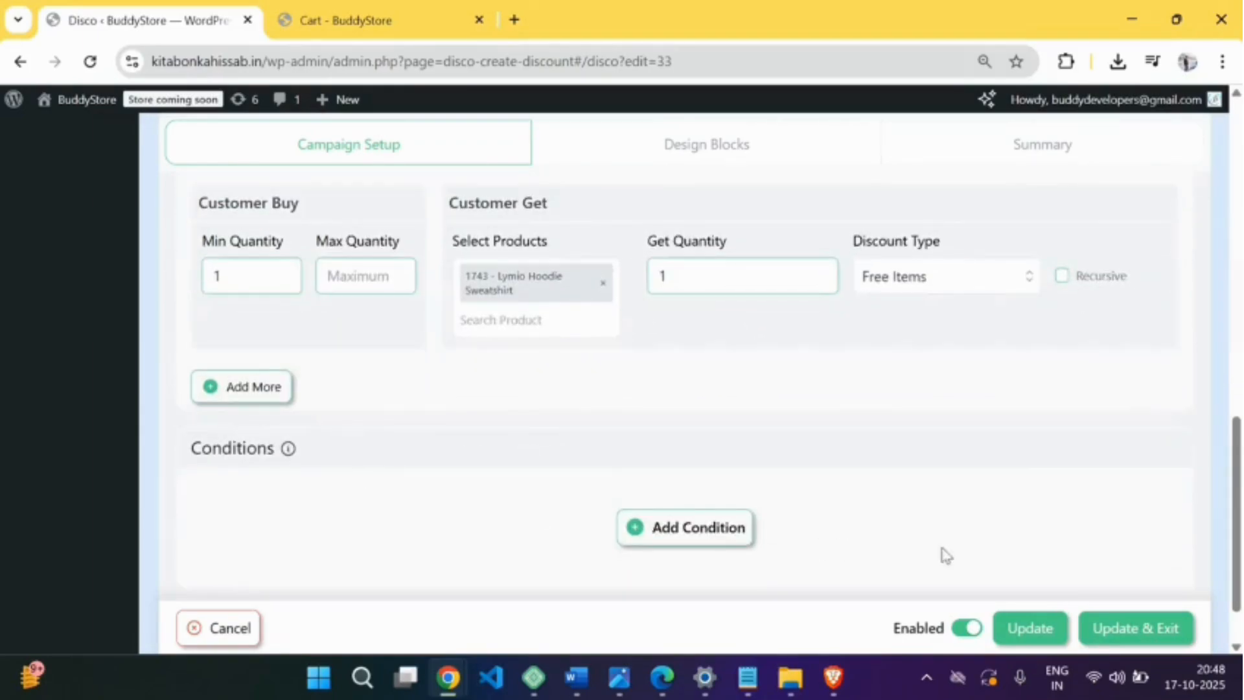
pyautogui.click(1116, 639)
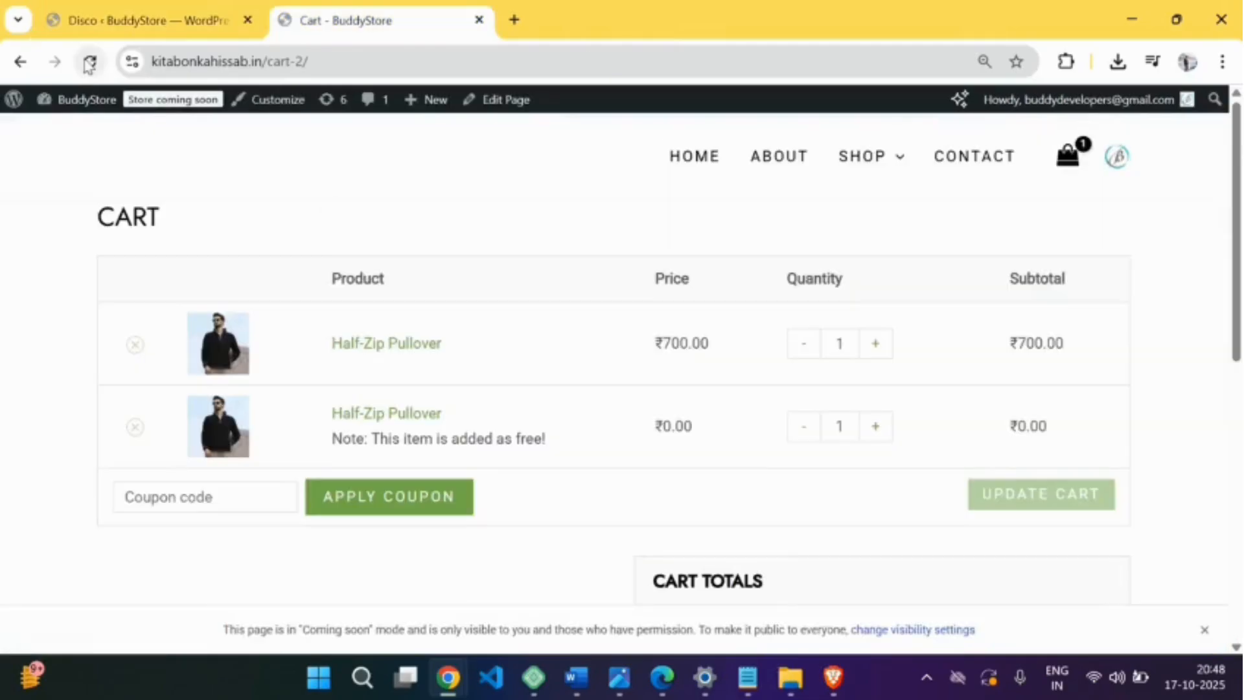
# Reload the shop's cart page to check the updated BOGO offer.
pyautogui.click(89, 64)
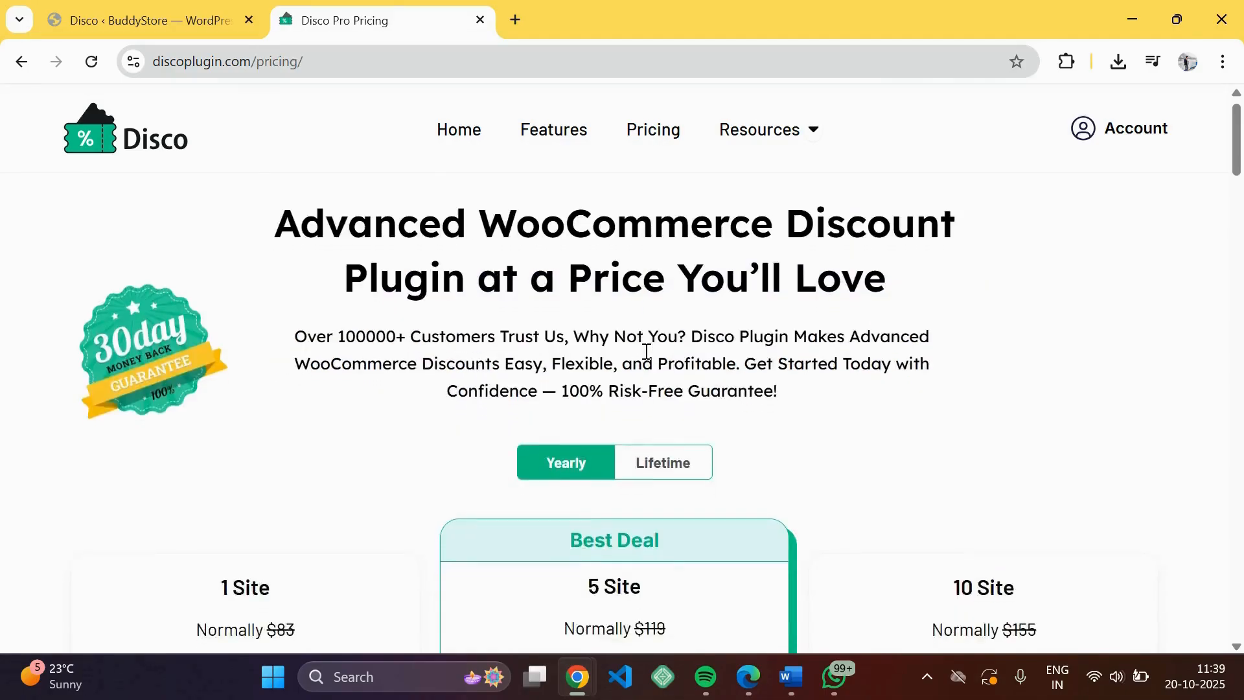
# Review the Disco Pro pricing plans, comparing the yearly and lifetime prices for 1, 5 and 10 sites.
pyautogui.scroll(-3, 647, 353)
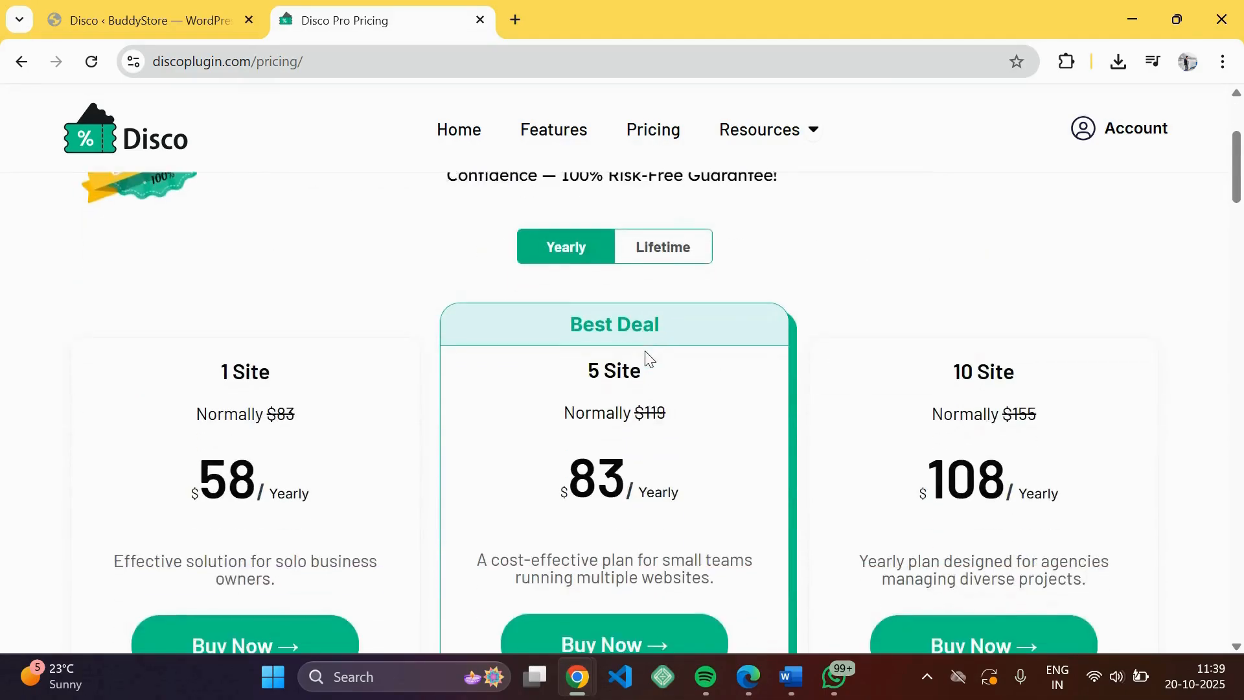
pyautogui.scroll(-1, 237, 459)
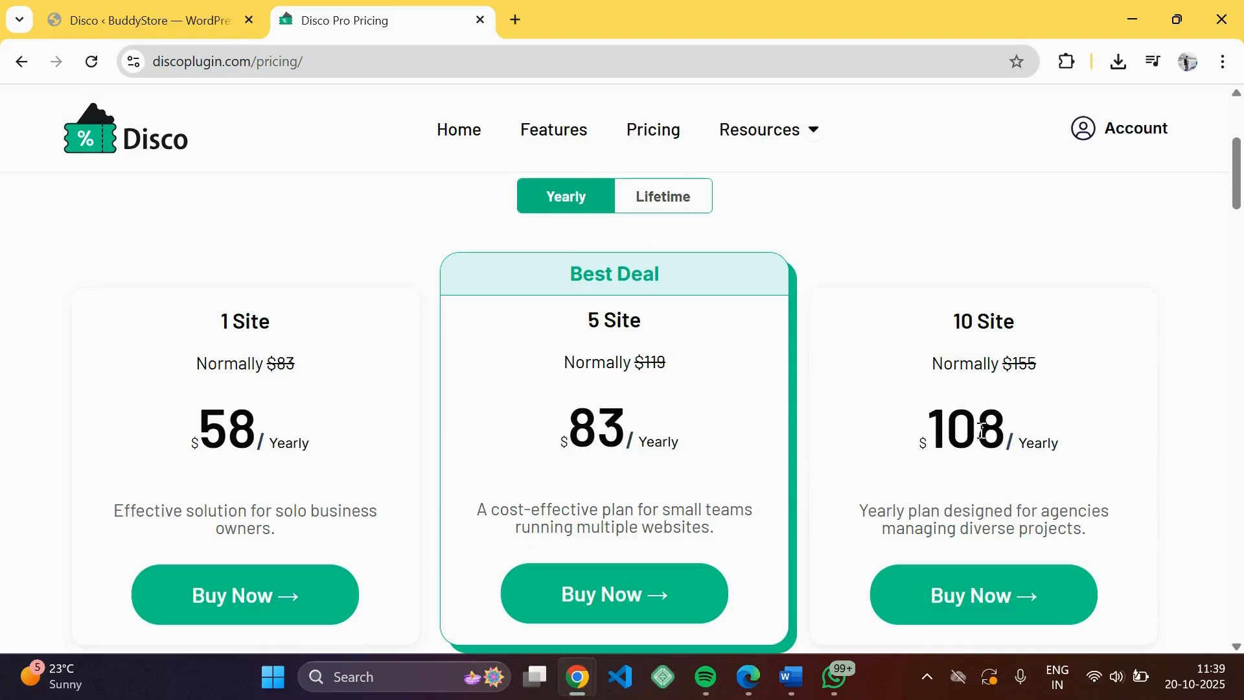
pyautogui.click(682, 204)
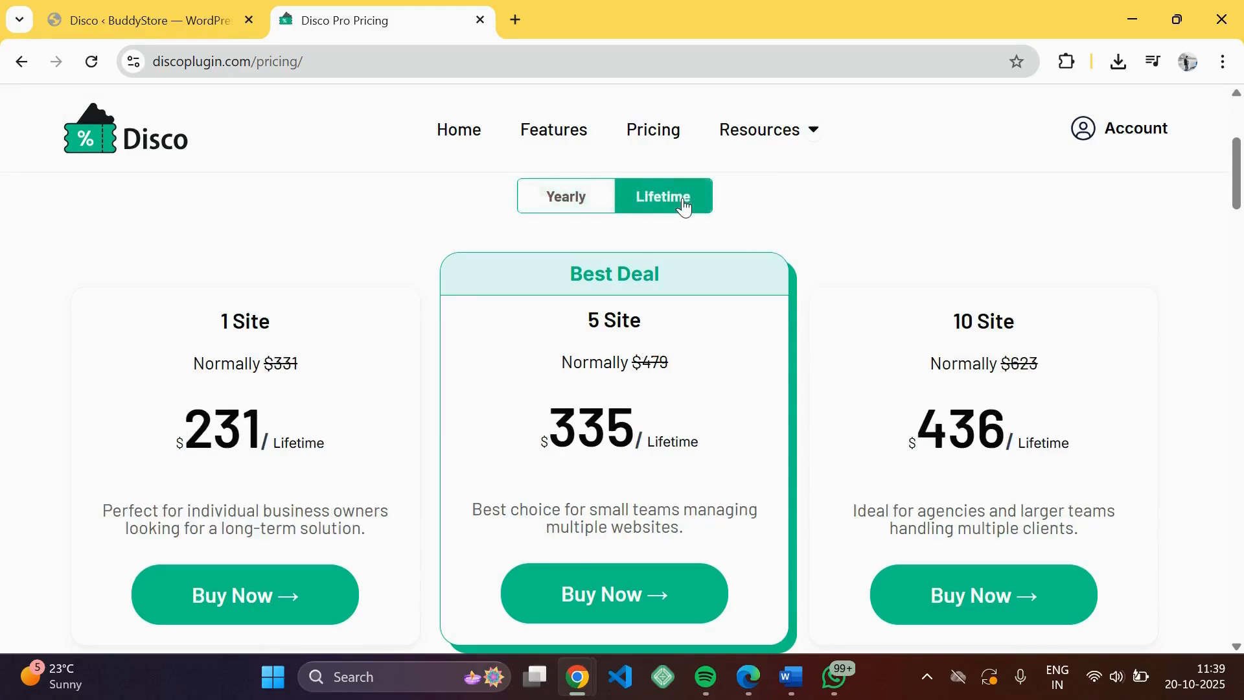
pyautogui.click(561, 204)
pyautogui.scroll(-1, 375, 379)
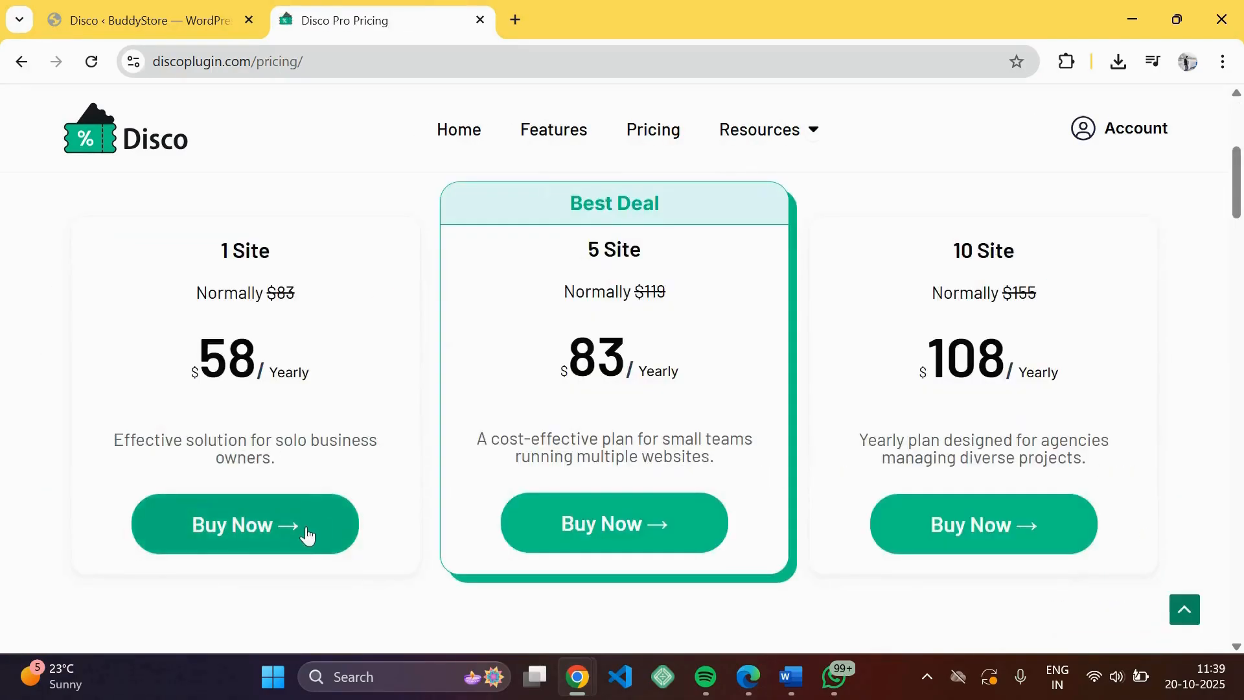
# Start buying the yearly 1 Site plan and enter the customer's full name in the billing details, keeping United States (US) as the country.
pyautogui.click(301, 538)
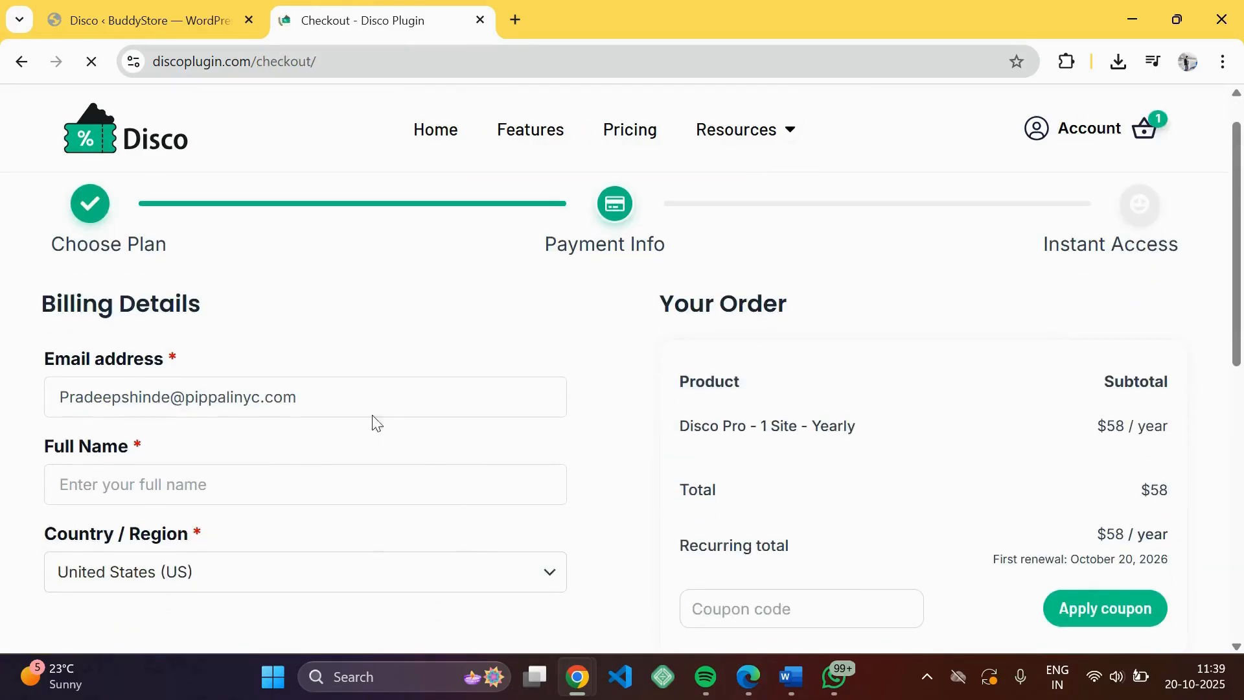
pyautogui.click(351, 393)
pyautogui.click(289, 451)
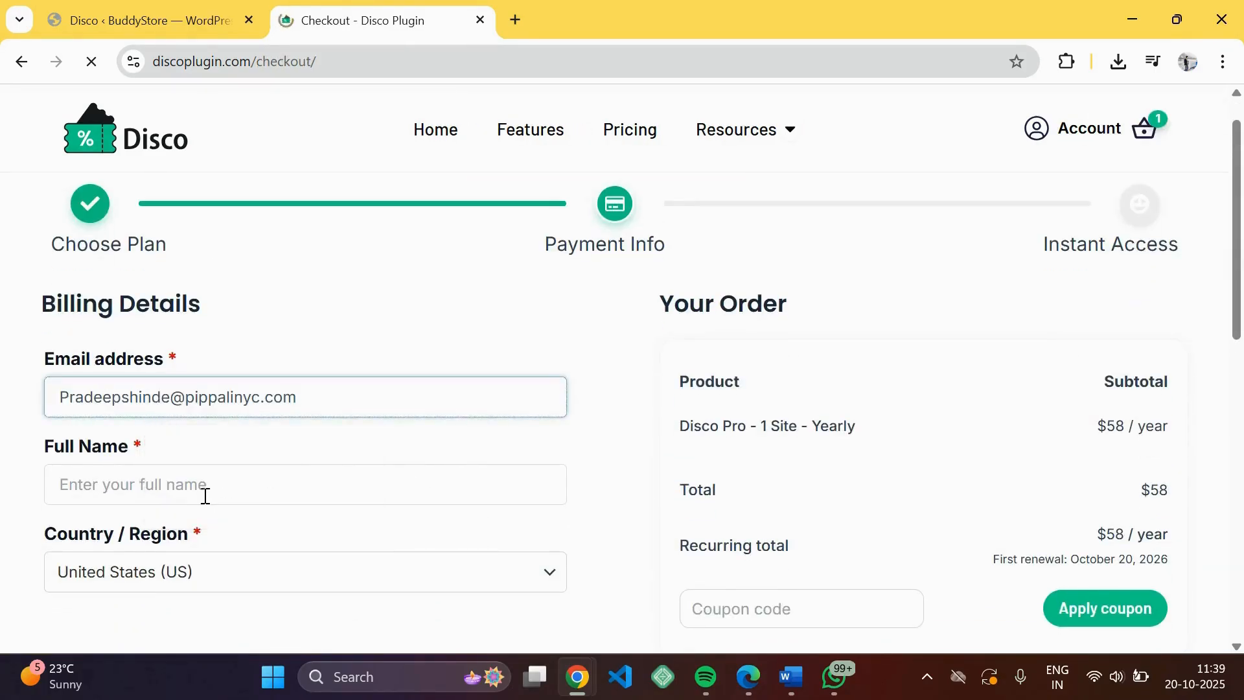
pyautogui.click(206, 496)
pyautogui.write('singh')
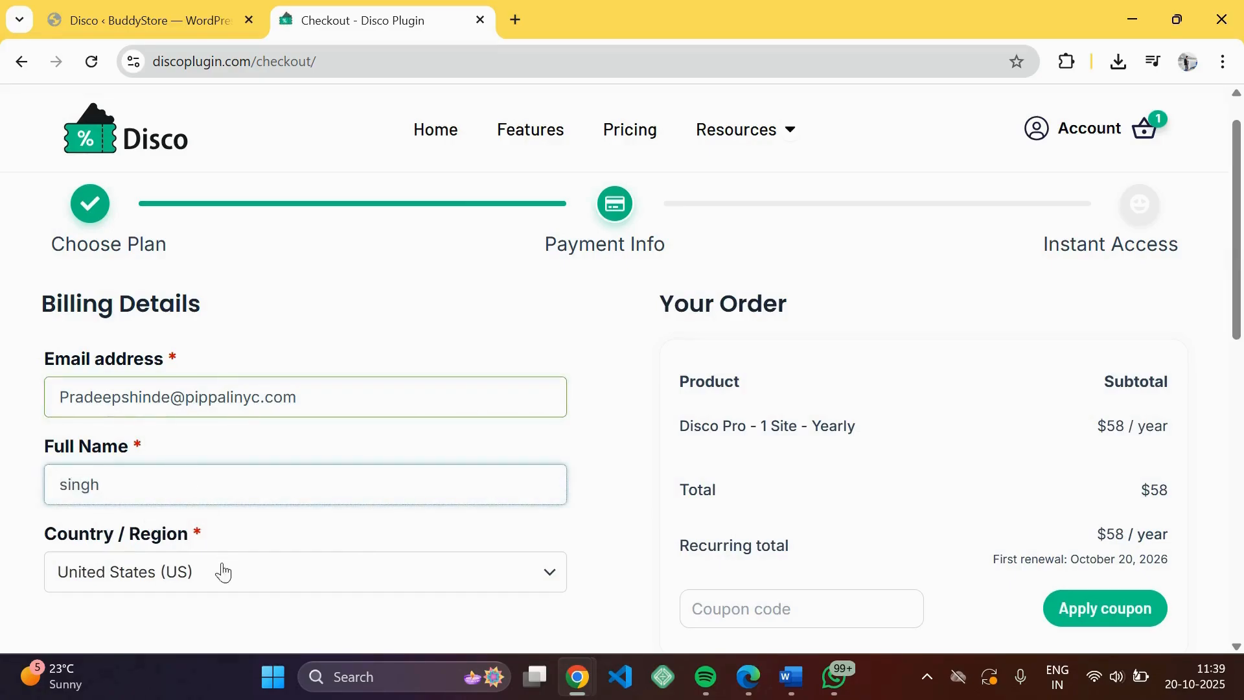
pyautogui.click(224, 572)
pyautogui.click(211, 478)
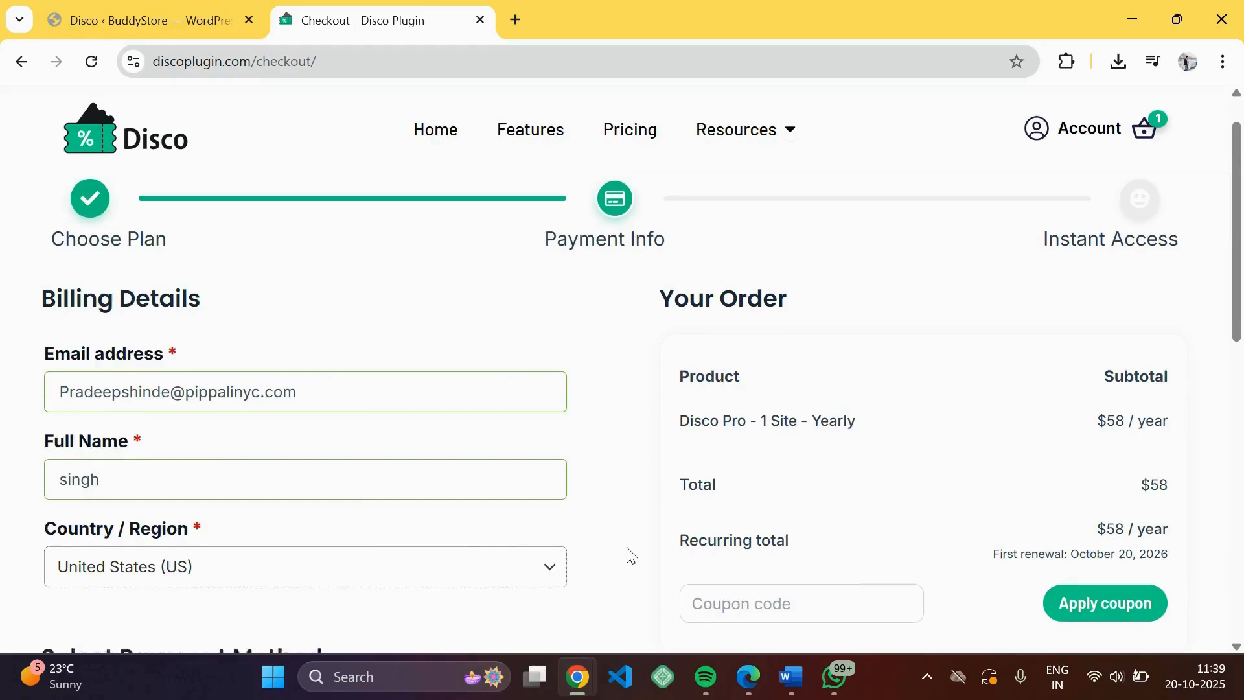
# Apply the coupon Buddy10 to the Disco Pro order and check the discounted total.
pyautogui.scroll(-1, 631, 555)
pyautogui.click(781, 507)
pyautogui.click(815, 562)
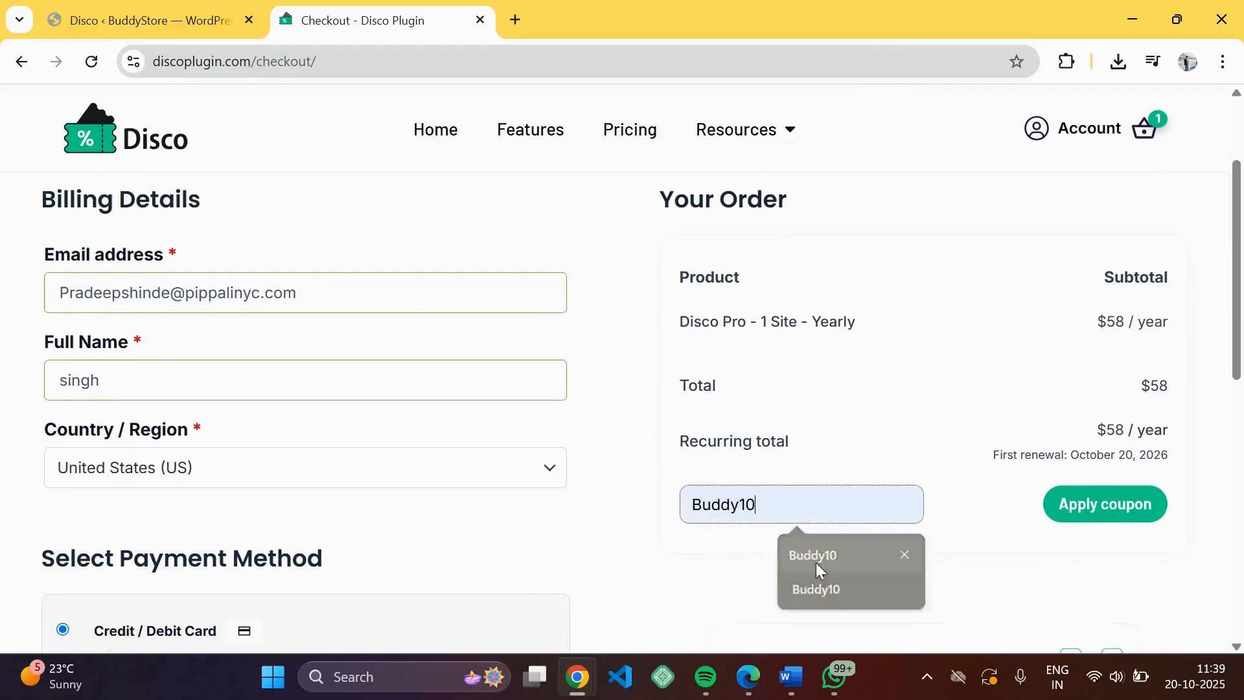
pyautogui.click(1093, 514)
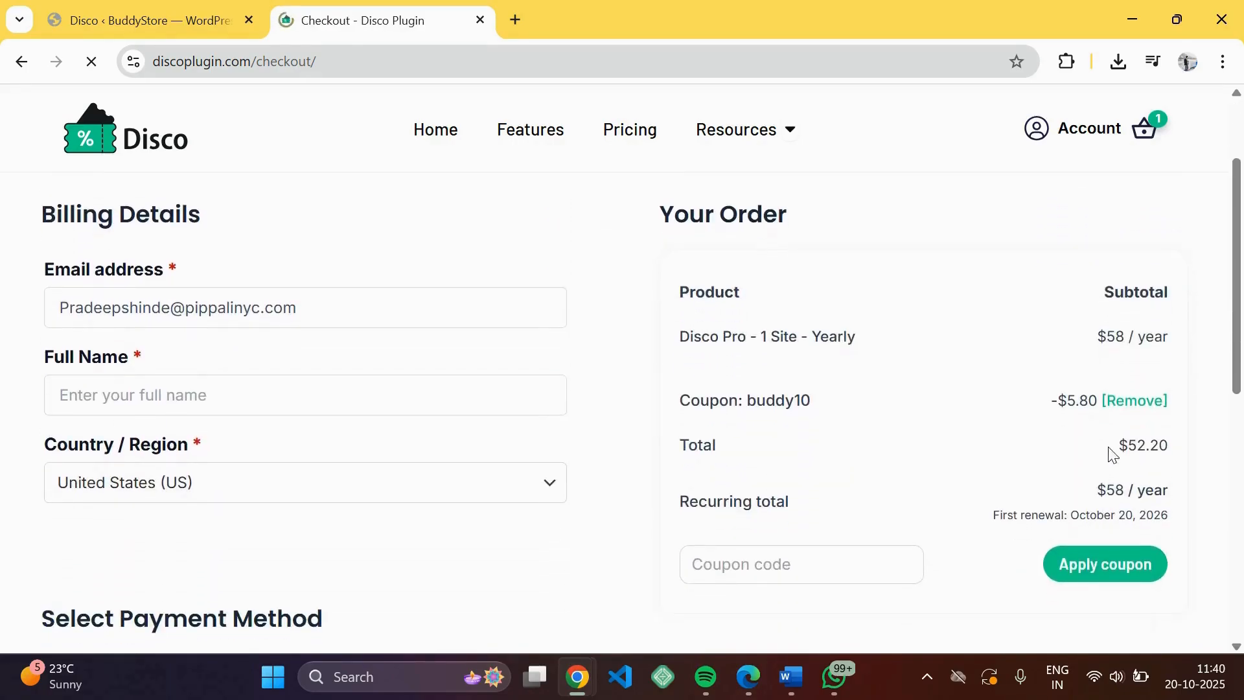
pyautogui.moveTo(1104, 447); pyautogui.dragTo(1178, 459)
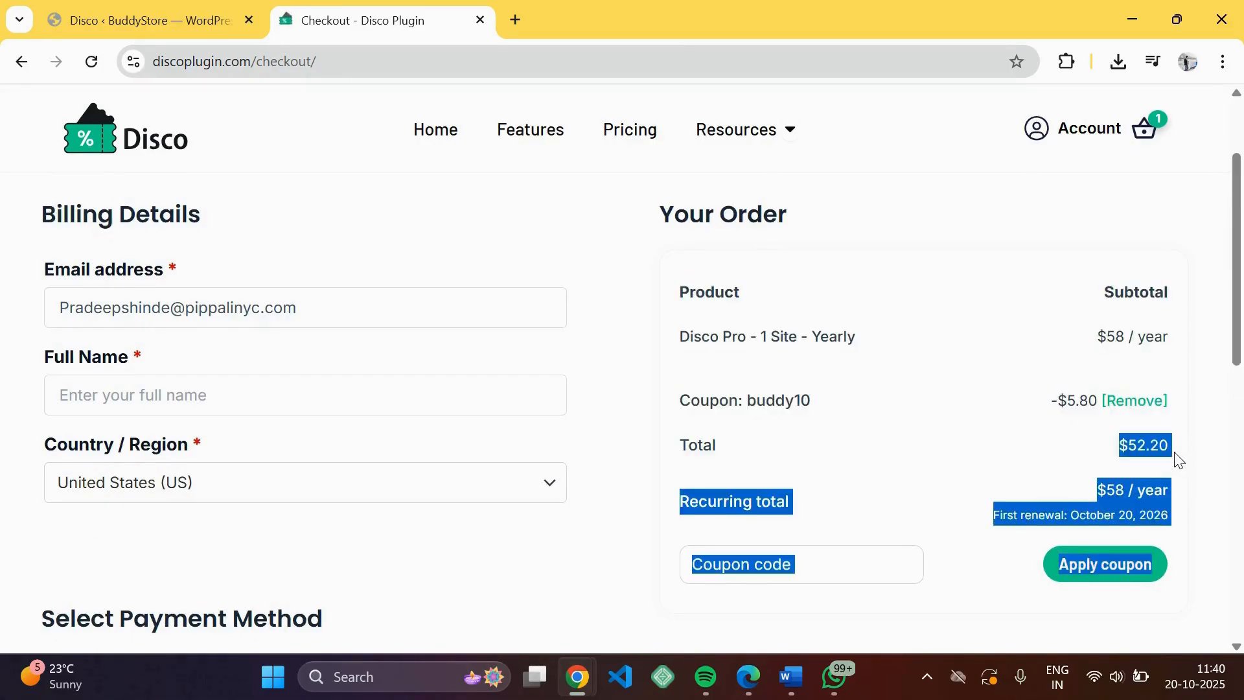
pyautogui.click(1122, 450)
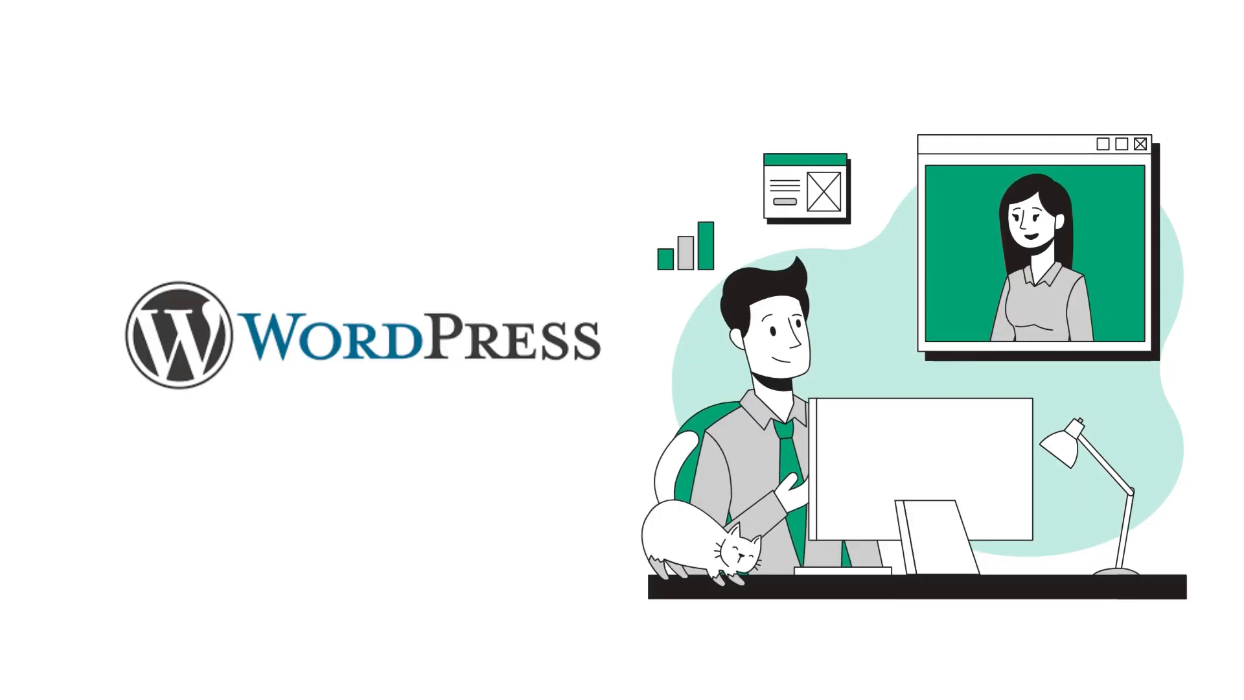